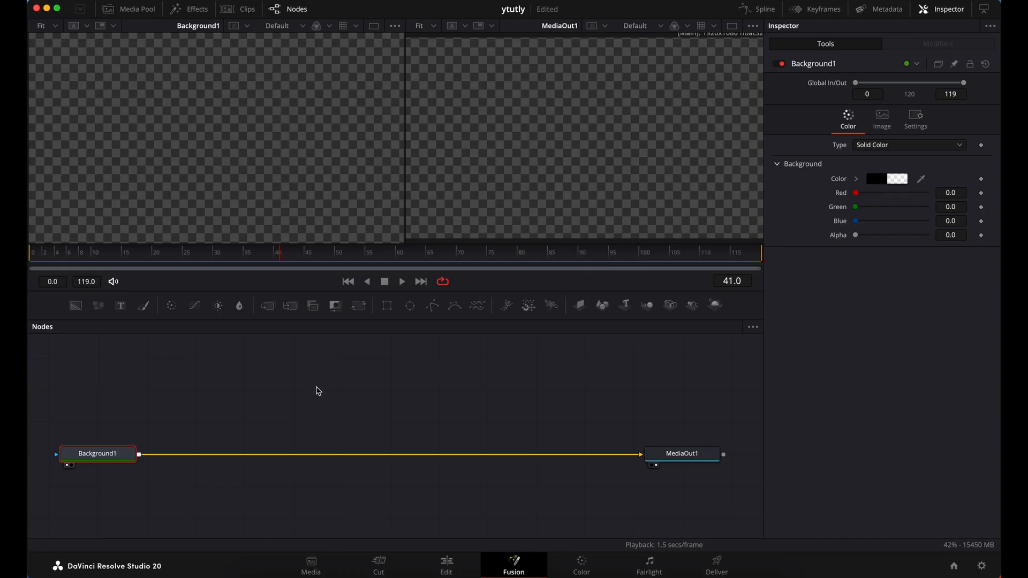
Add an unconnected sRectangle node to the composition and show it in the first viewer
left_click(285, 382)
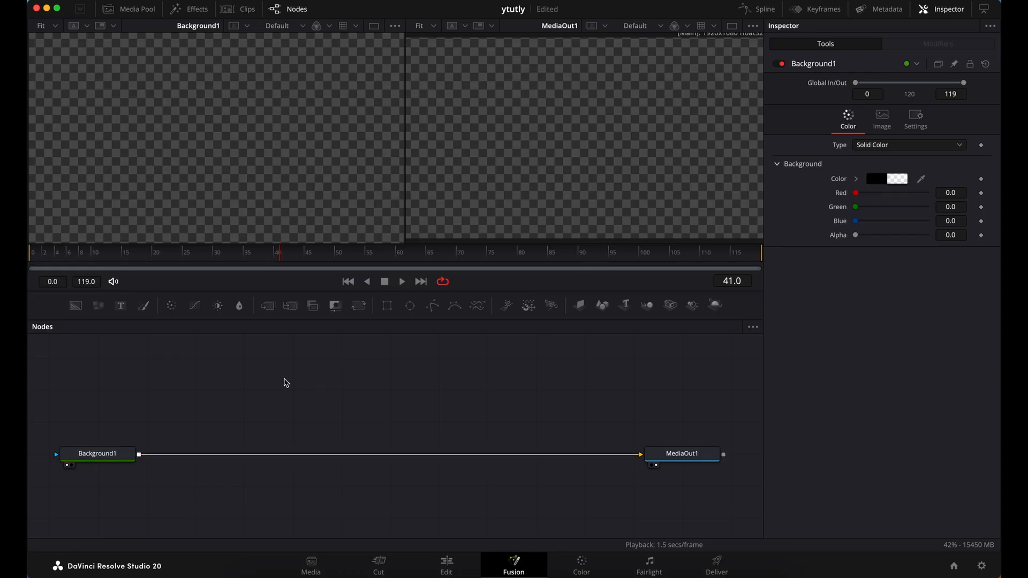
key("shift+space")
type("srec")
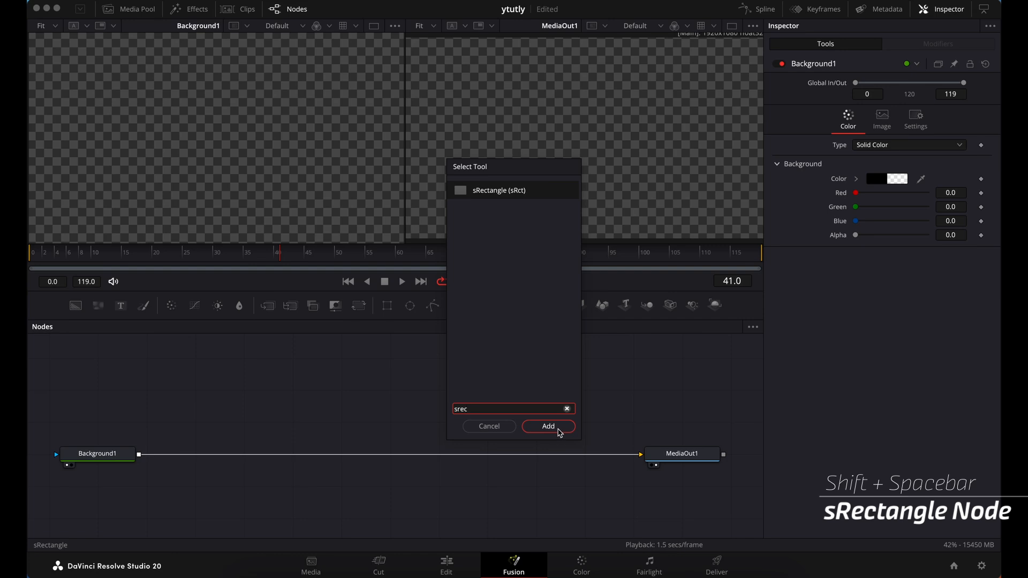
left_click(548, 427)
left_click_drag(262, 395, 280, 144)
left_click(305, 413)
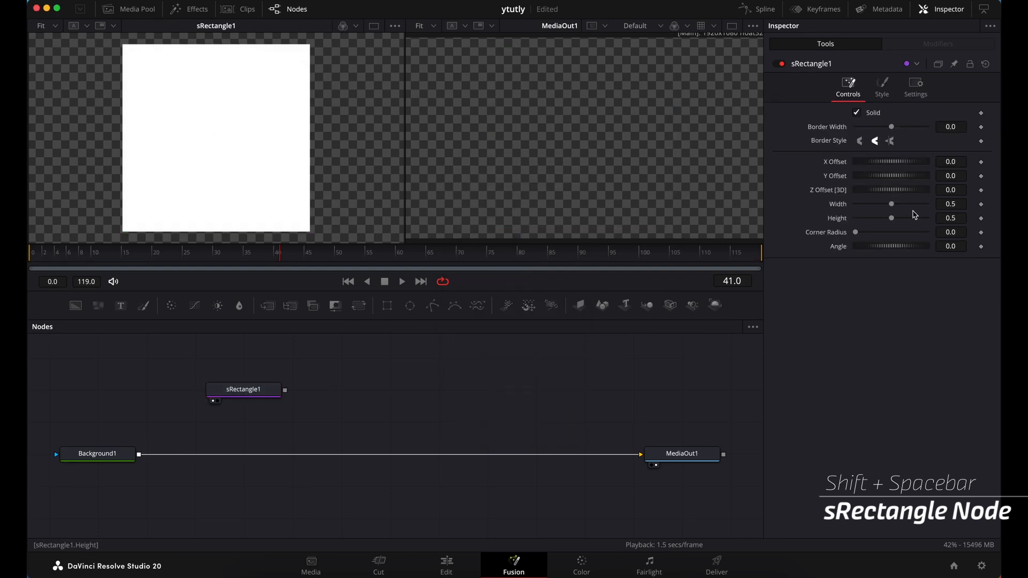
Set the rectangle's width to 1.0
left_click(961, 207)
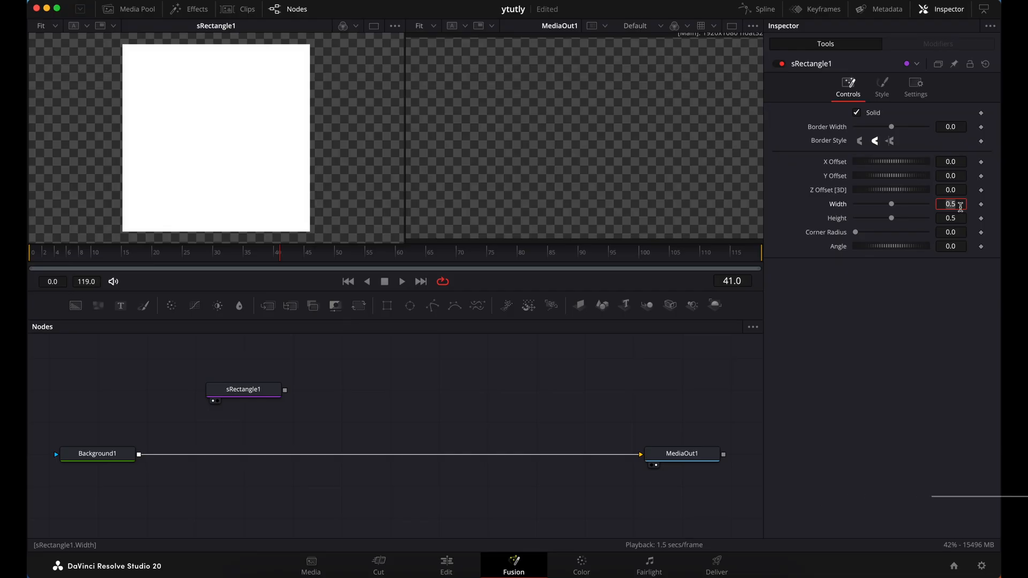
type("1")
key("Tab")
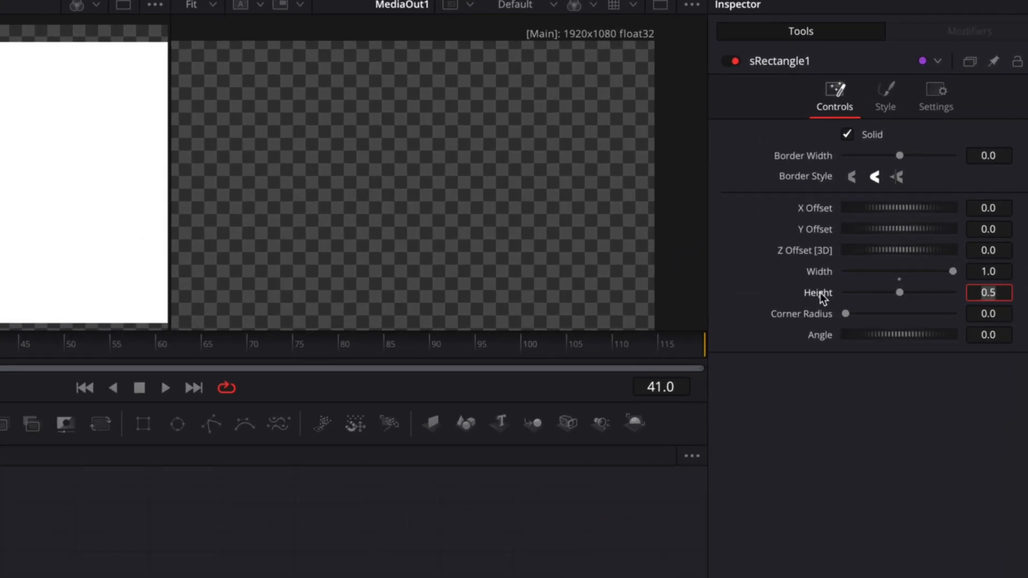
Drive the rectangle's height with the expression Width*(1080/1920), linking it to the width parameter
right_click(820, 293)
left_click(900, 515)
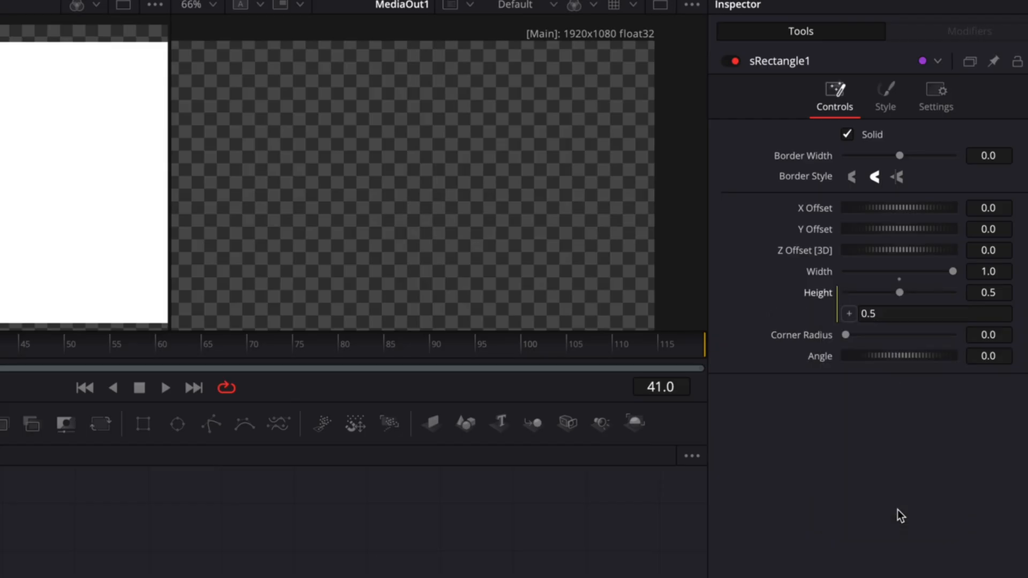
left_click(903, 315)
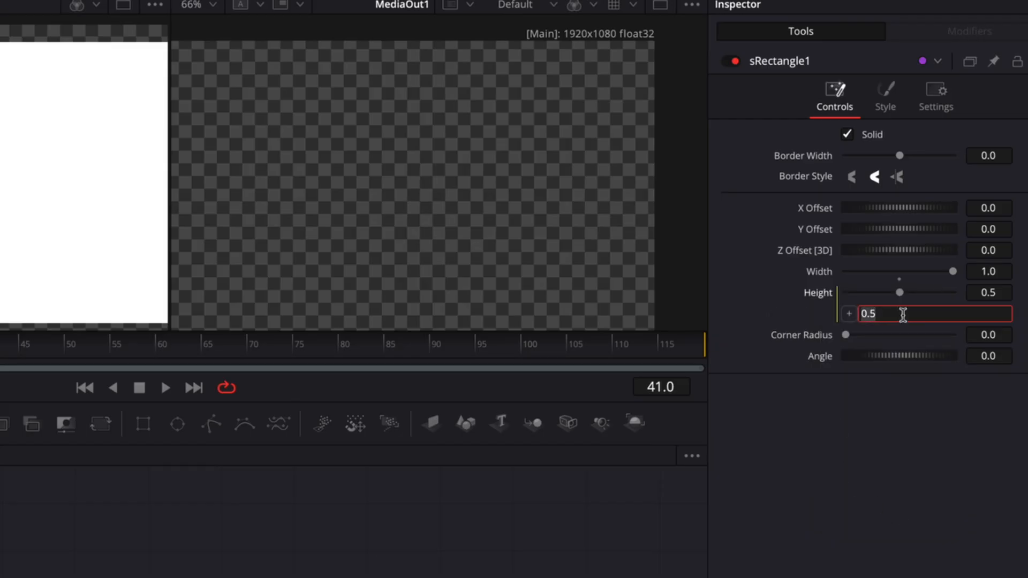
left_click_drag(849, 316, 824, 273)
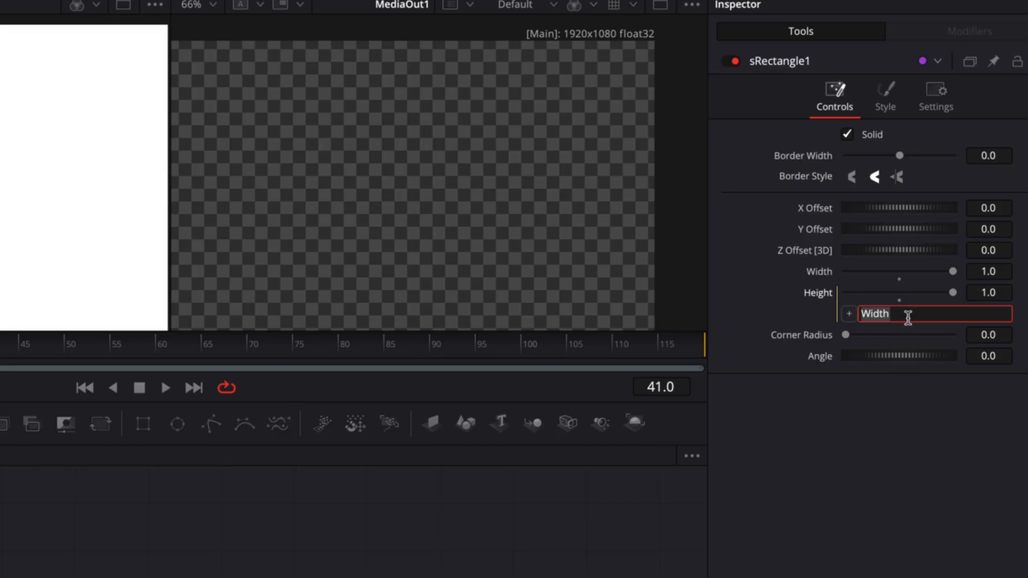
left_click(908, 317)
type("*(1080/1920")
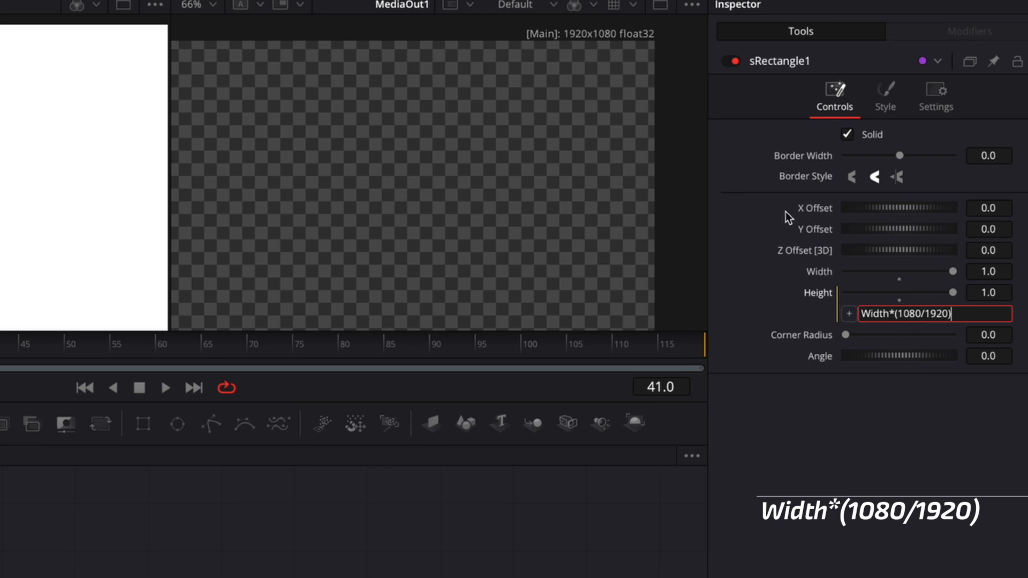
key("Tab")
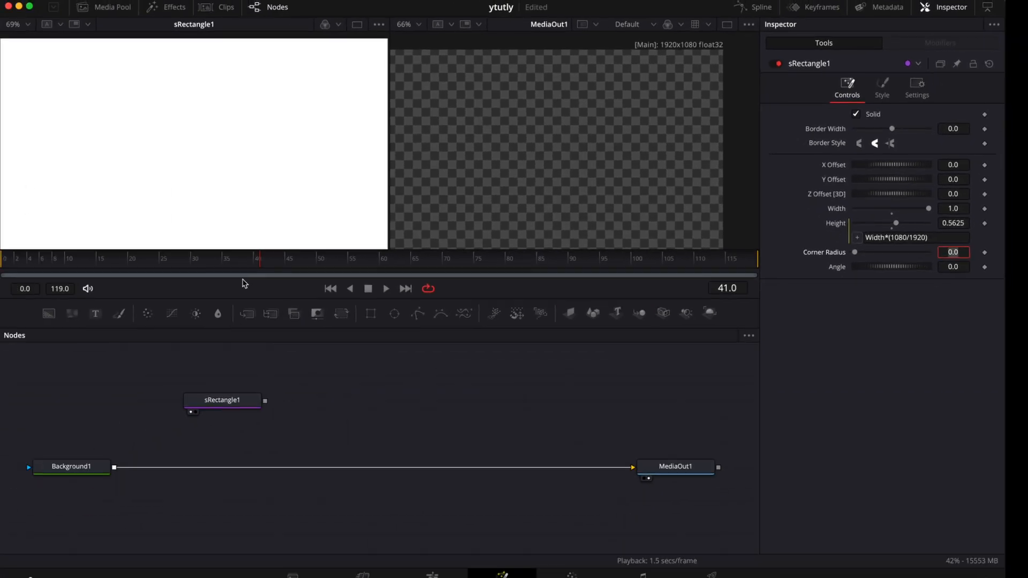
Bring the whole rectangle into view and set its width to 1.02
scroll(269, 175, "down", 2)
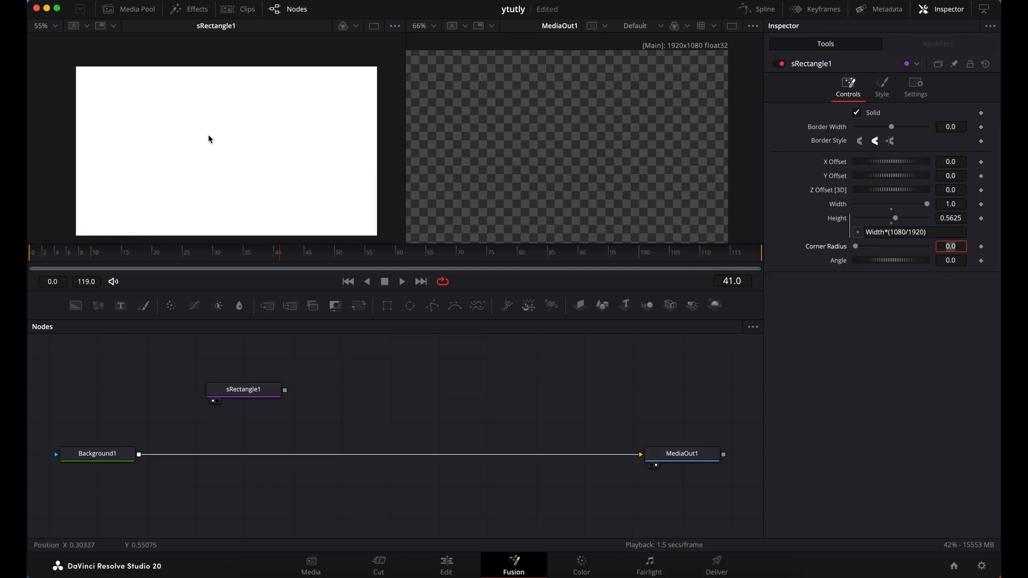
scroll(245, 164, "down", 2)
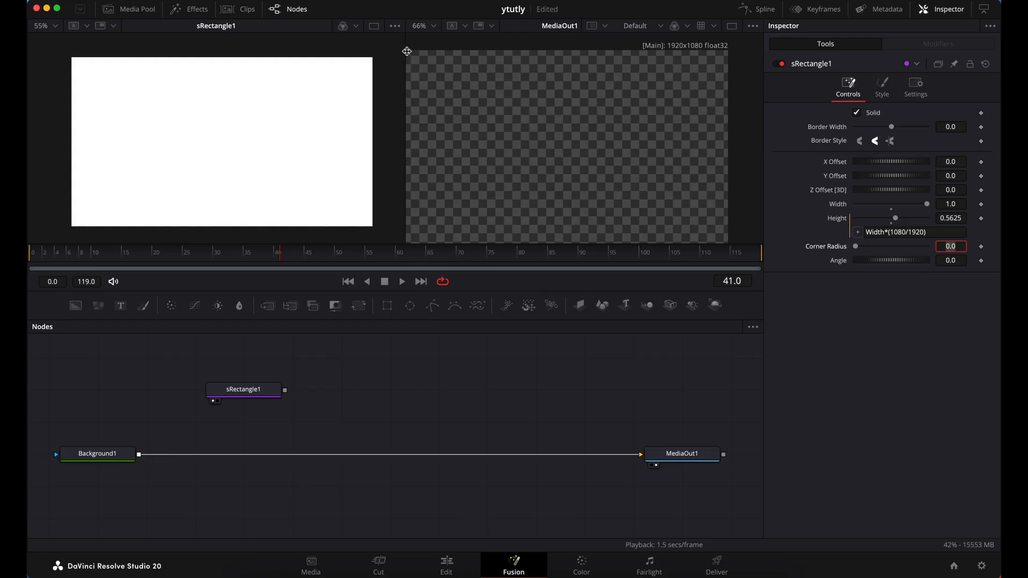
scroll(575, 98, "left", 2)
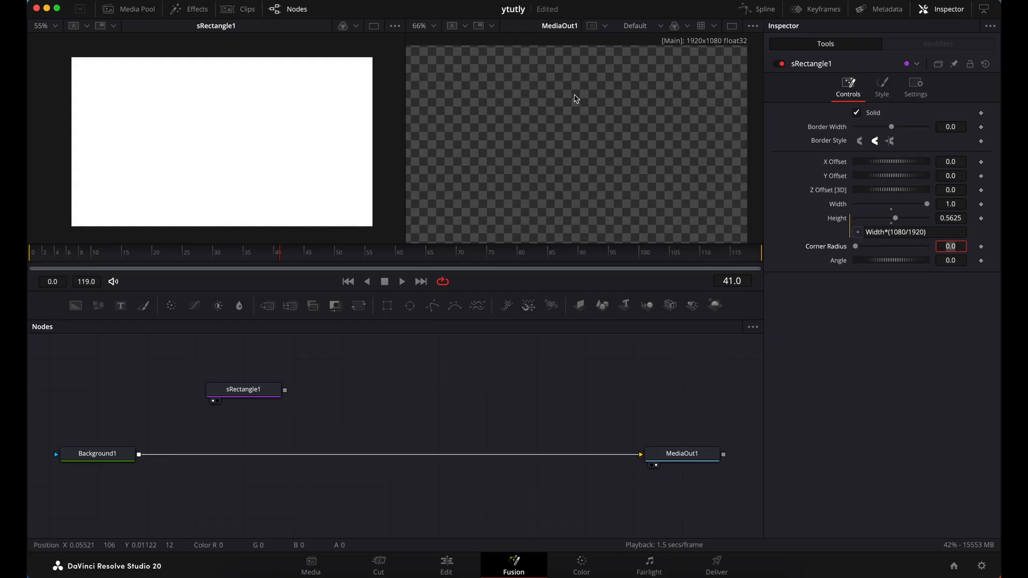
scroll(575, 99, "left", 1)
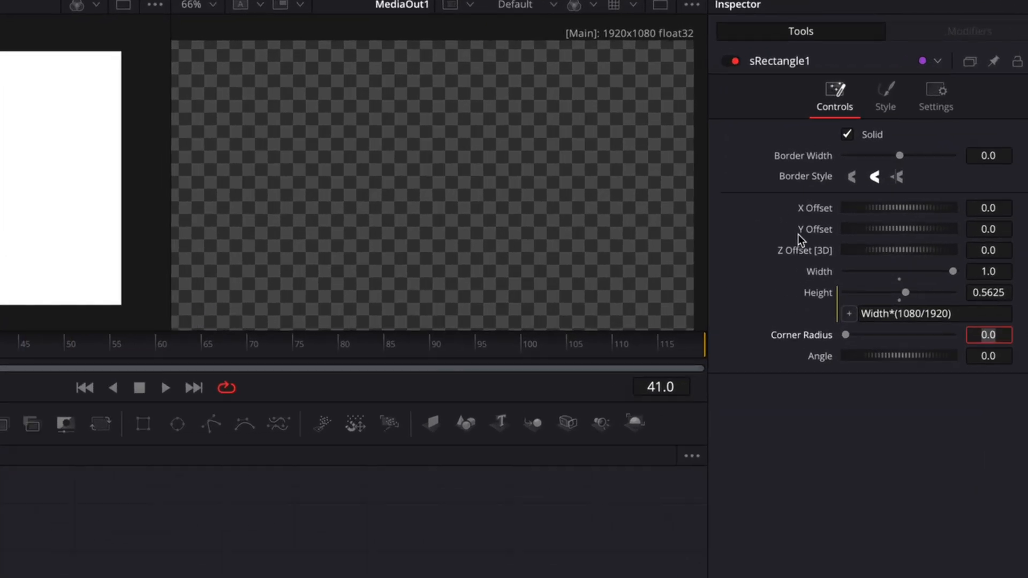
left_click(1002, 271)
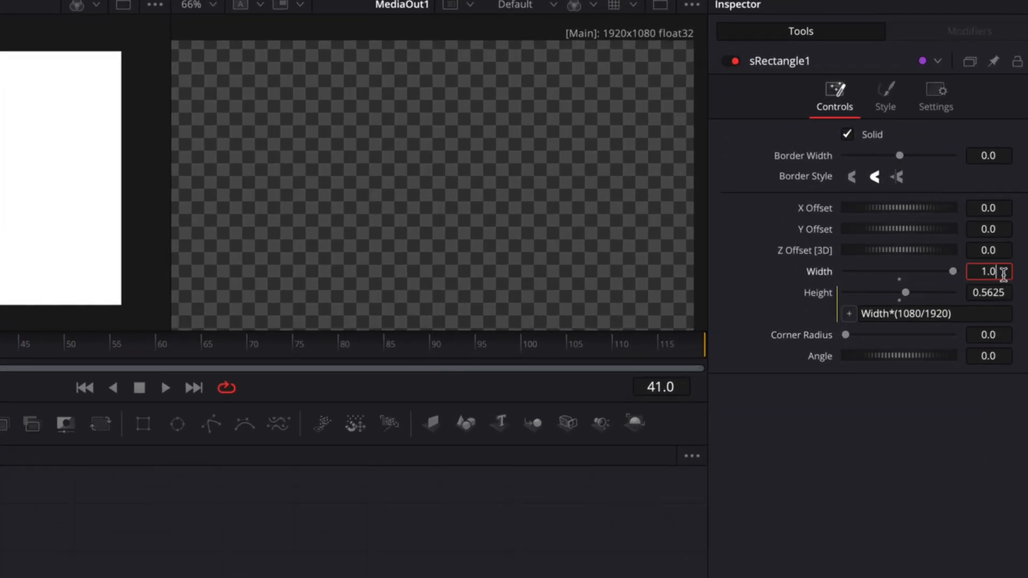
type("2")
key("Tab")
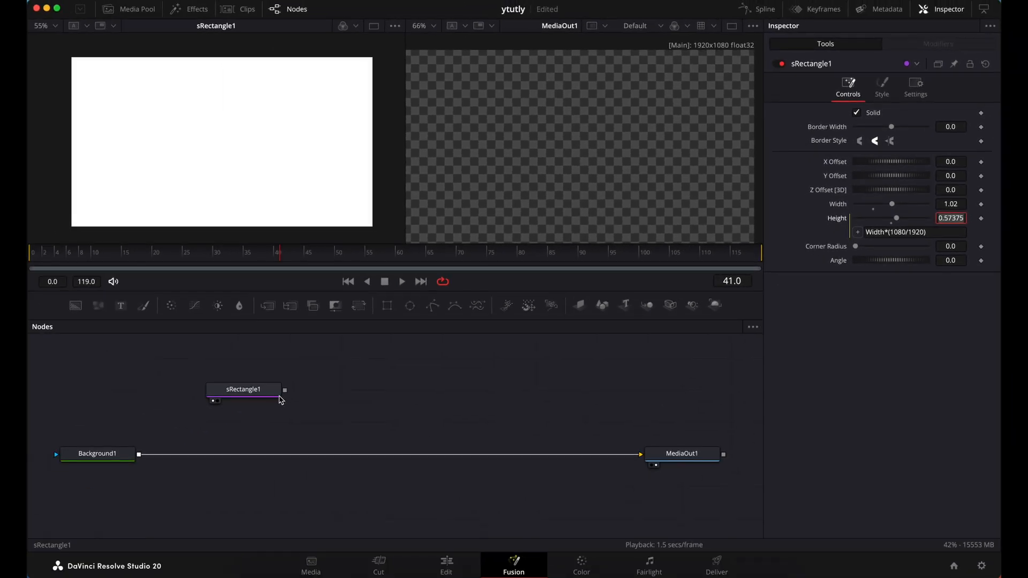
Round the corners of the rectangle with a corner radius of 0.075
left_click(272, 392)
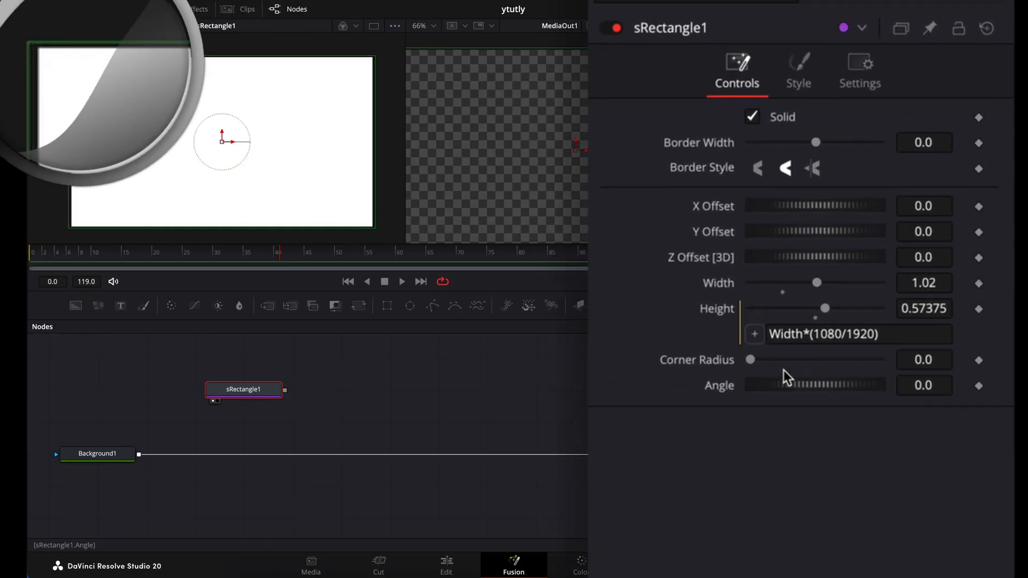
left_click(943, 360)
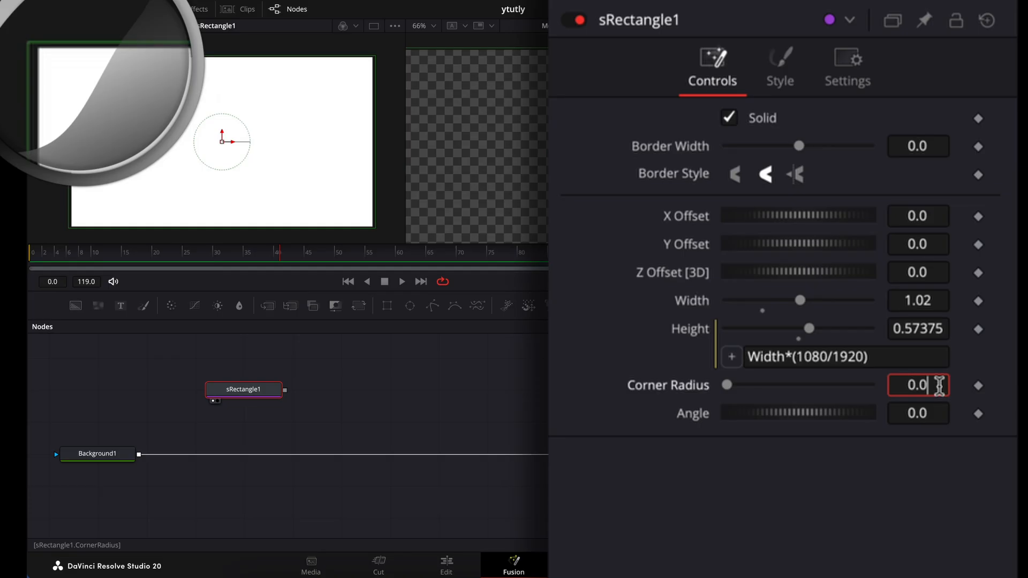
type("75")
key("Tab")
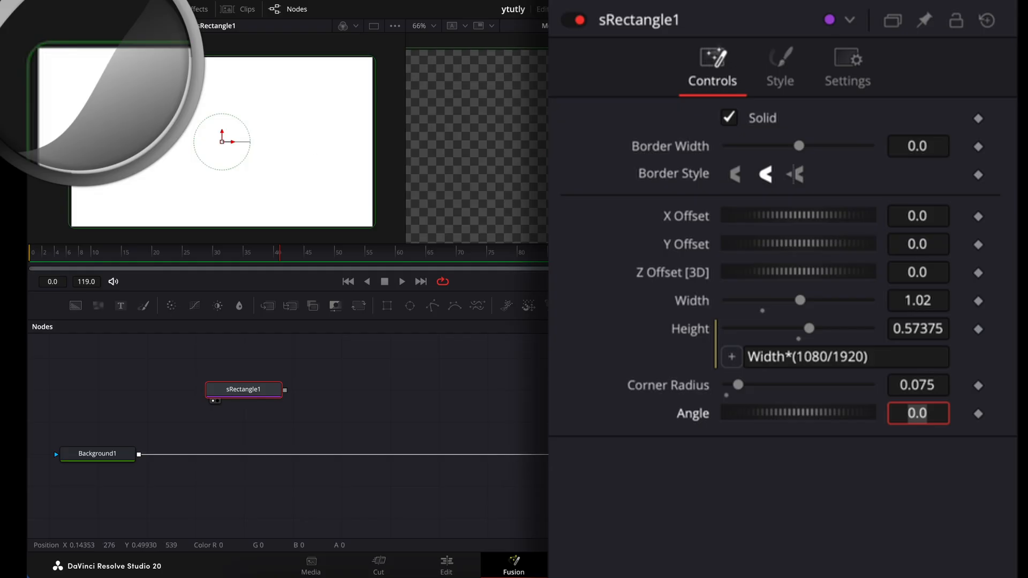
Increase the rectangle's width to 1.025 and finally to 1.03
left_click(939, 301)
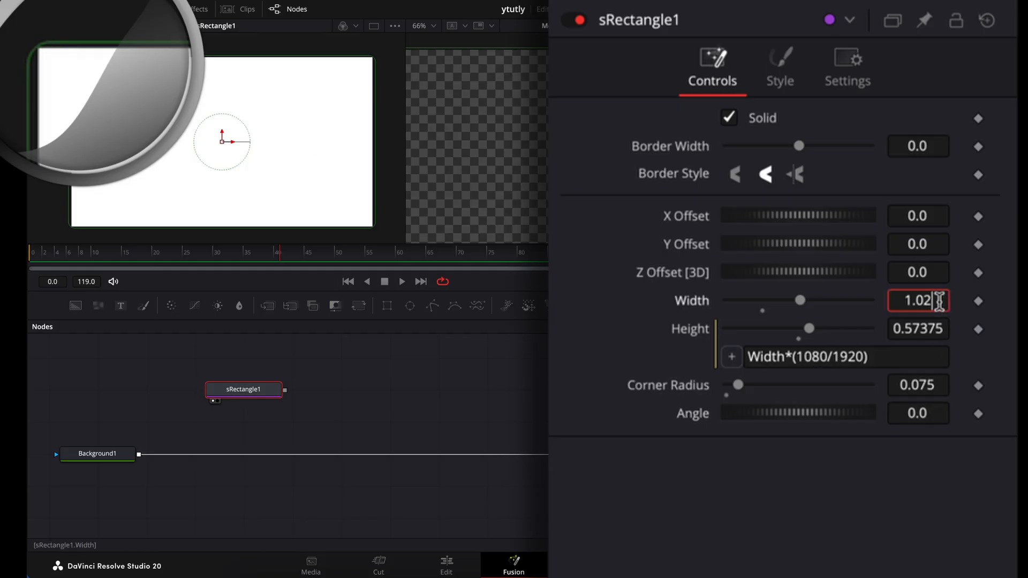
type("5")
key("Tab")
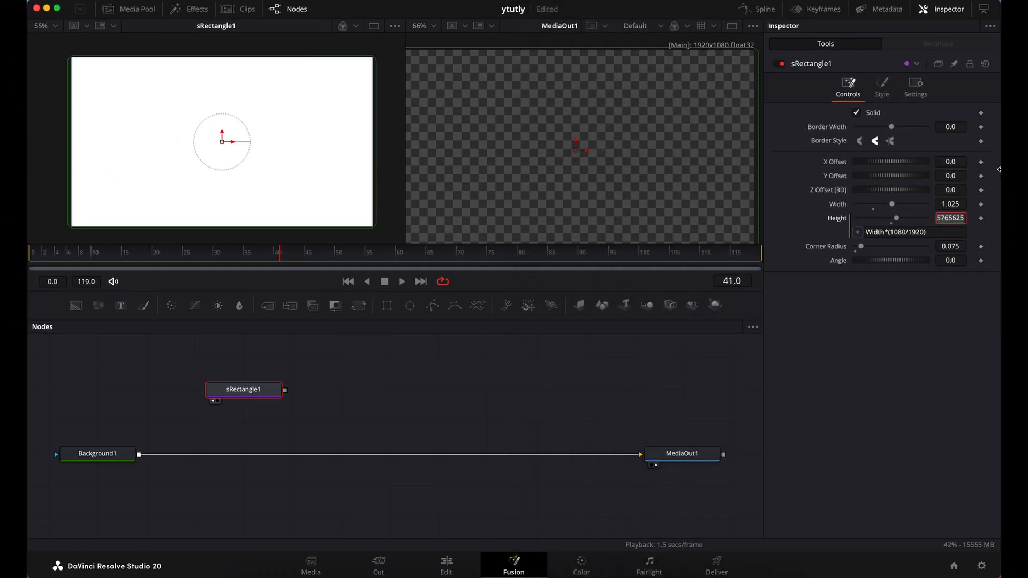
left_click(963, 204)
type("3")
key("Tab")
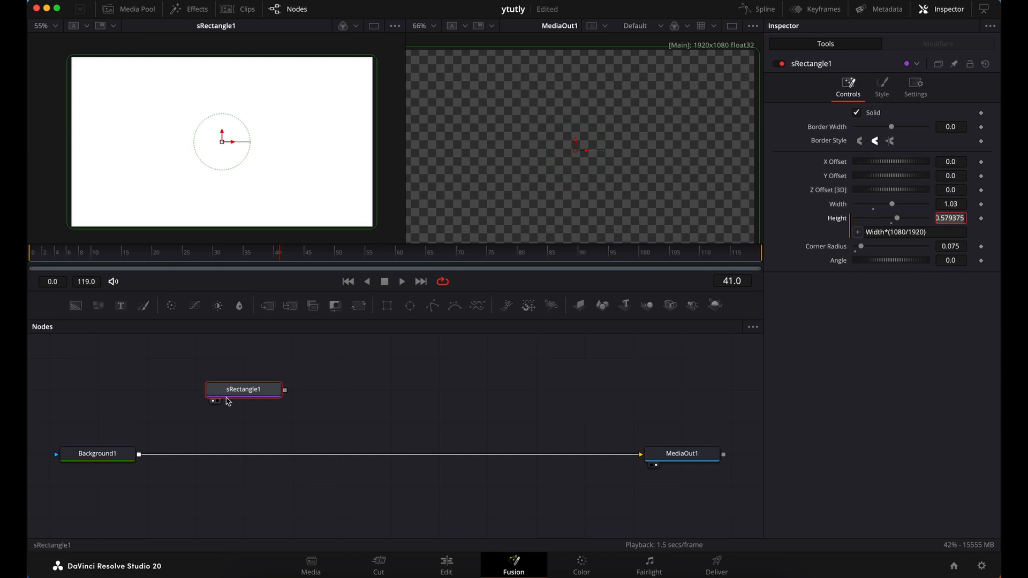
Add an Extrude 3D node after sRectangle1 and show it in the first viewer
left_click_drag(233, 399, 197, 397)
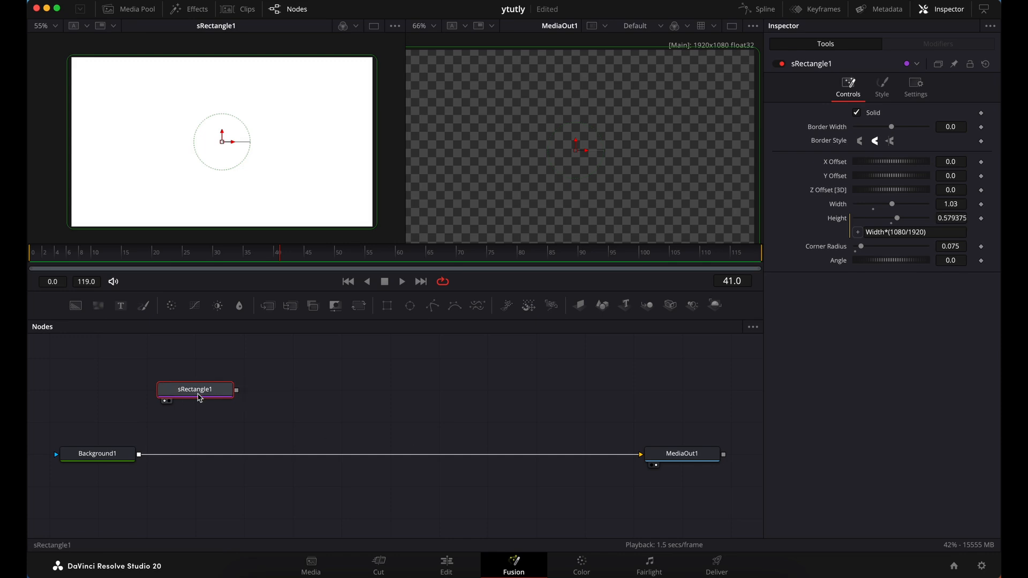
key("shift+space")
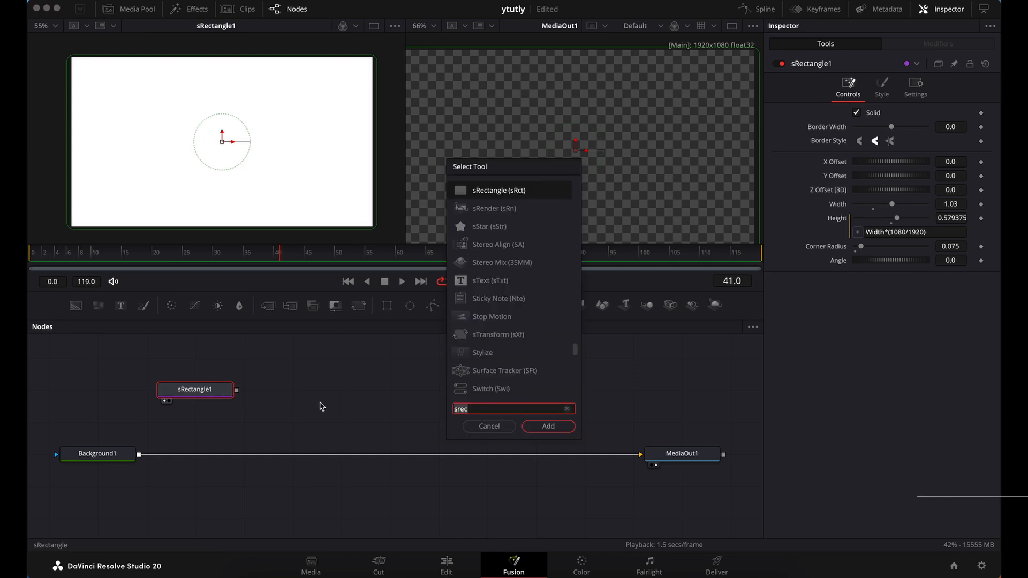
type("extrude")
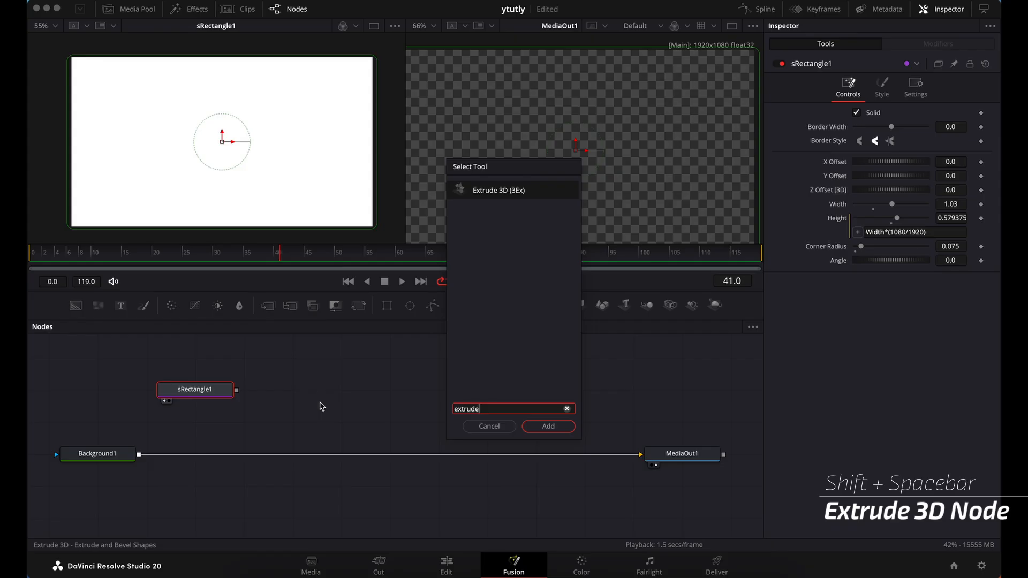
left_click(548, 427)
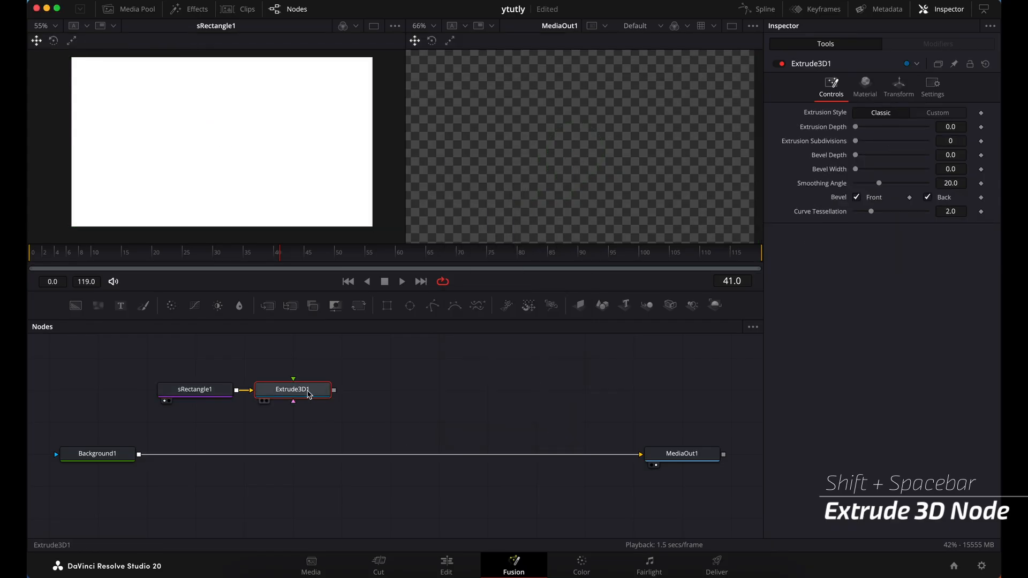
key("1")
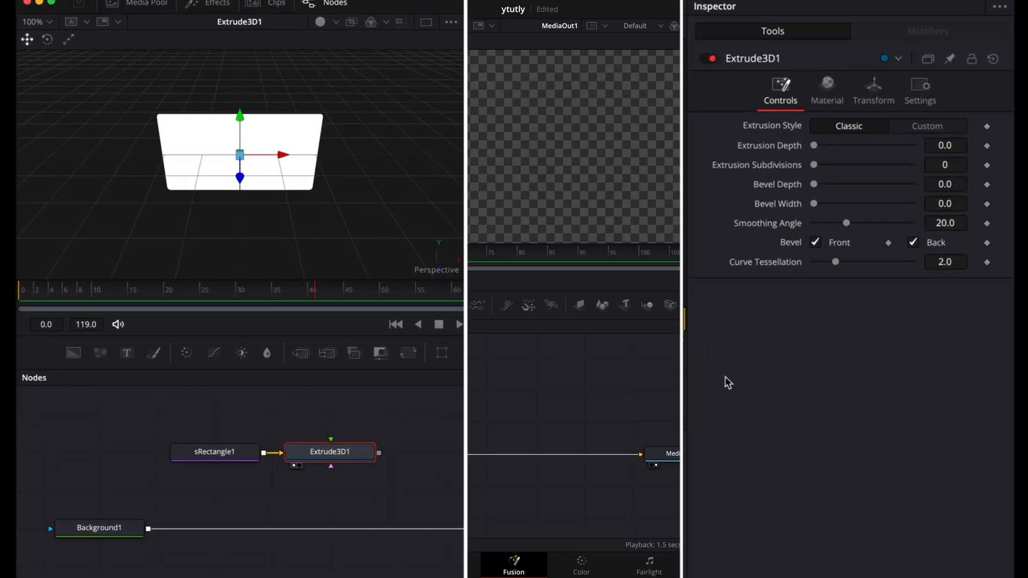
Set the extrusion depth to 0.1 and turn on lighting in the Extrude3D1 viewer
left_click(961, 147)
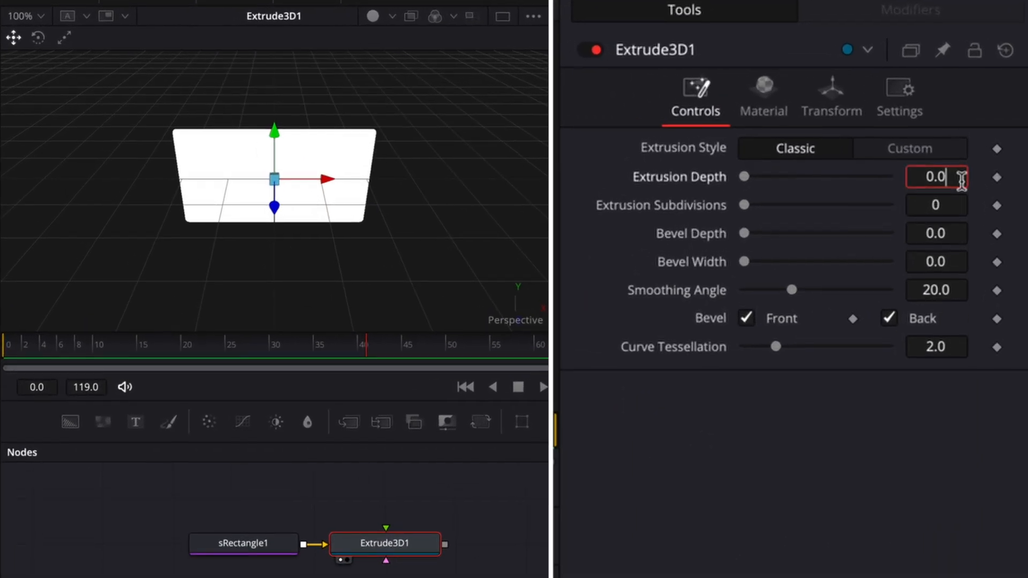
key("BackSpace")
key("BackSpace")
key("BackSpace")
type("0.1")
key("Tab")
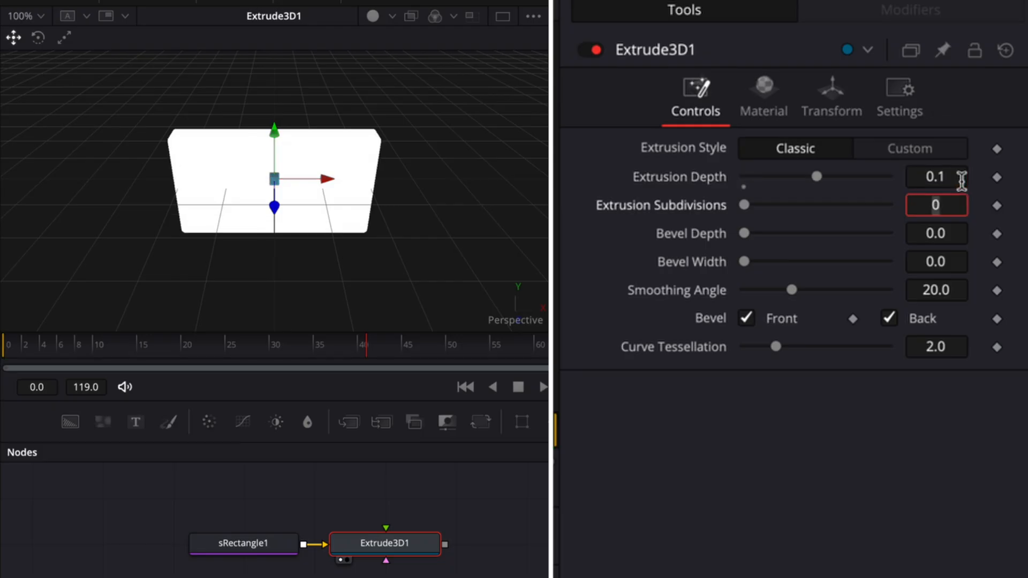
left_click(373, 16)
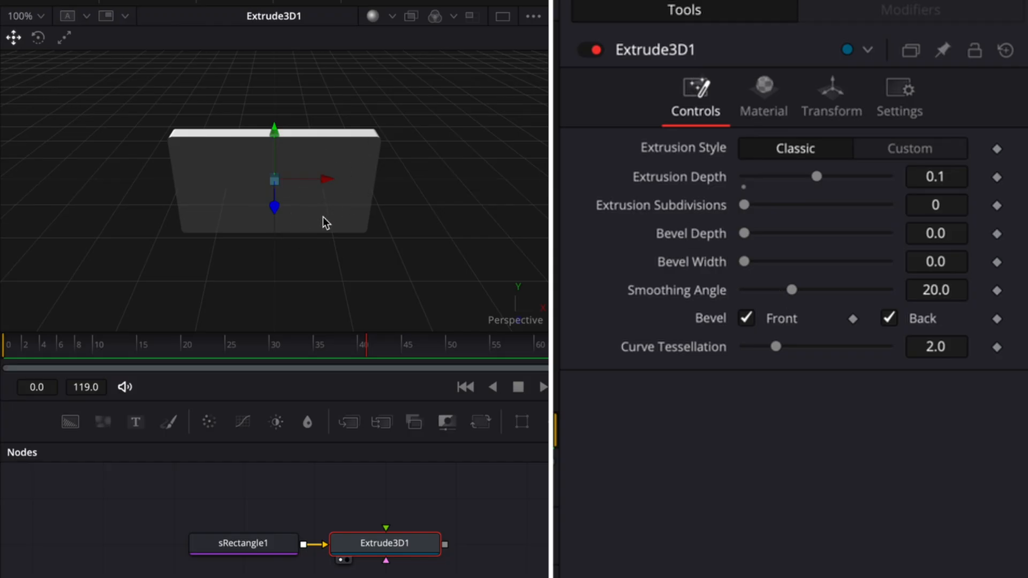
Bevel the extruded rectangle with a bevel depth of 0.01 and a bevel width of 0.01
scroll(326, 223, "up", 8)
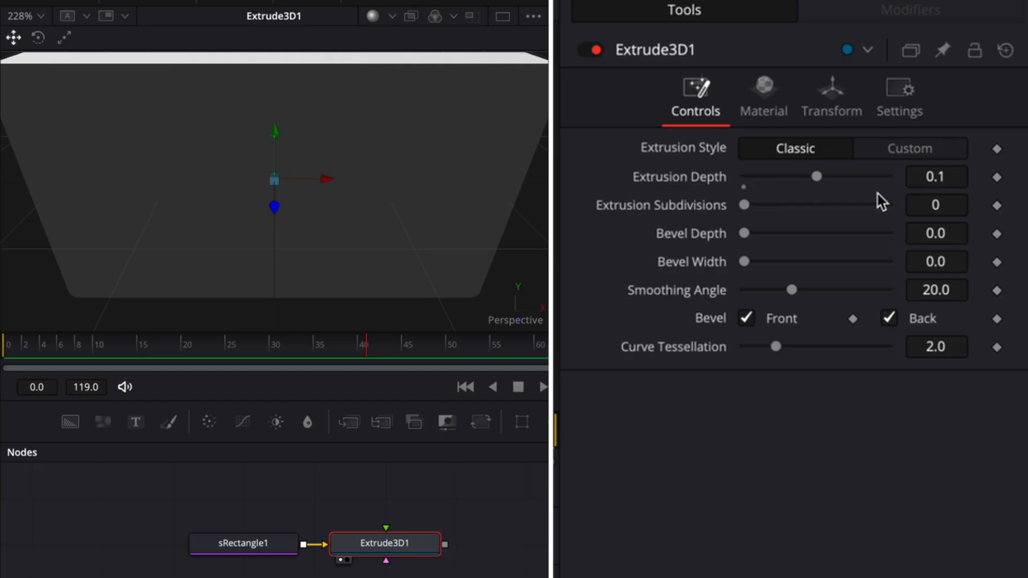
left_click(950, 234)
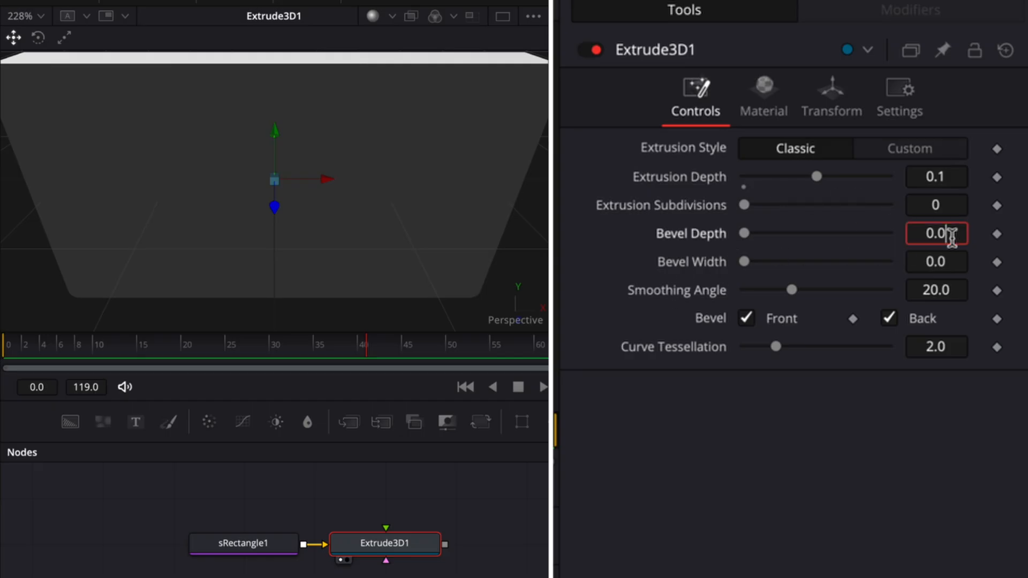
type("1")
key("Tab")
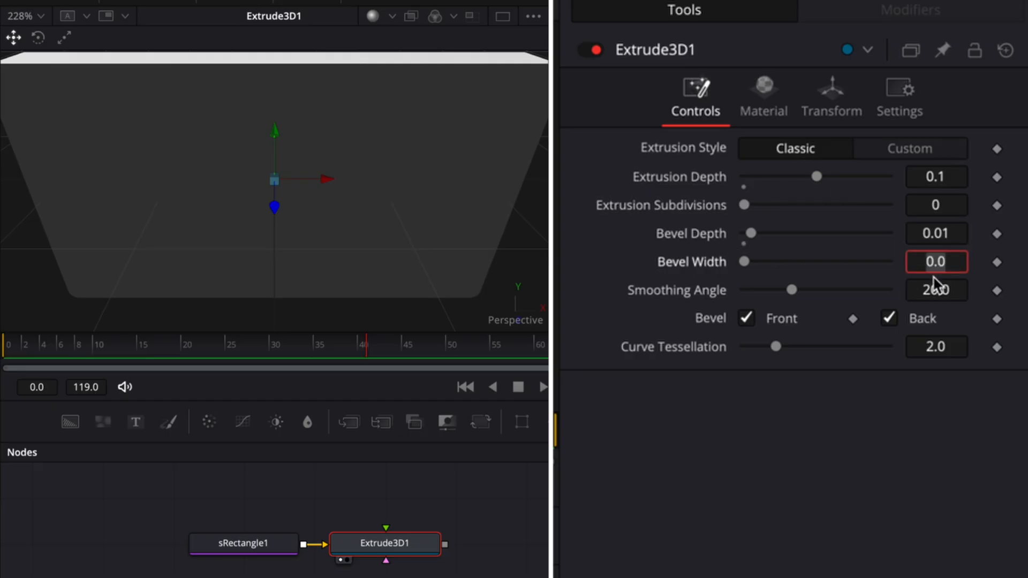
left_click(954, 264)
type("1")
key("Tab")
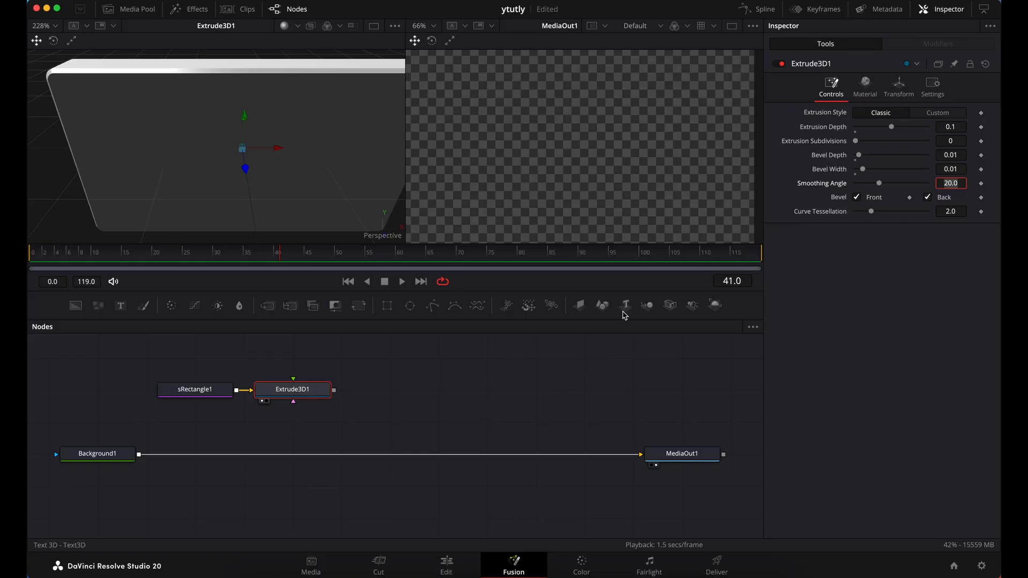
Add a Text 3D node and show it in the second viewer
left_click_drag(624, 312, 582, 212)
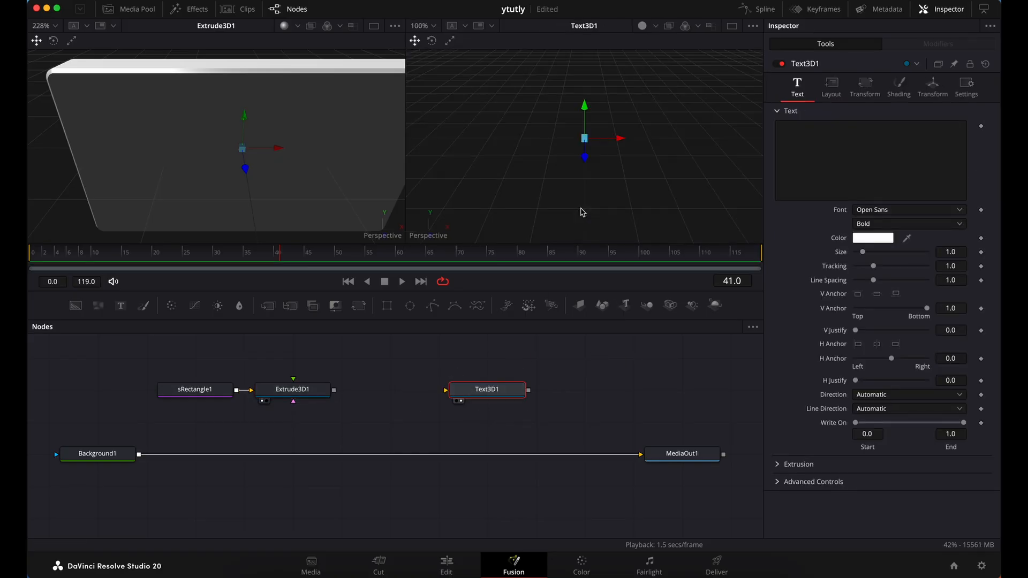
Enter MAD as the Text3D1 text and set its font to SignPainter
left_click(874, 153)
type("MAD")
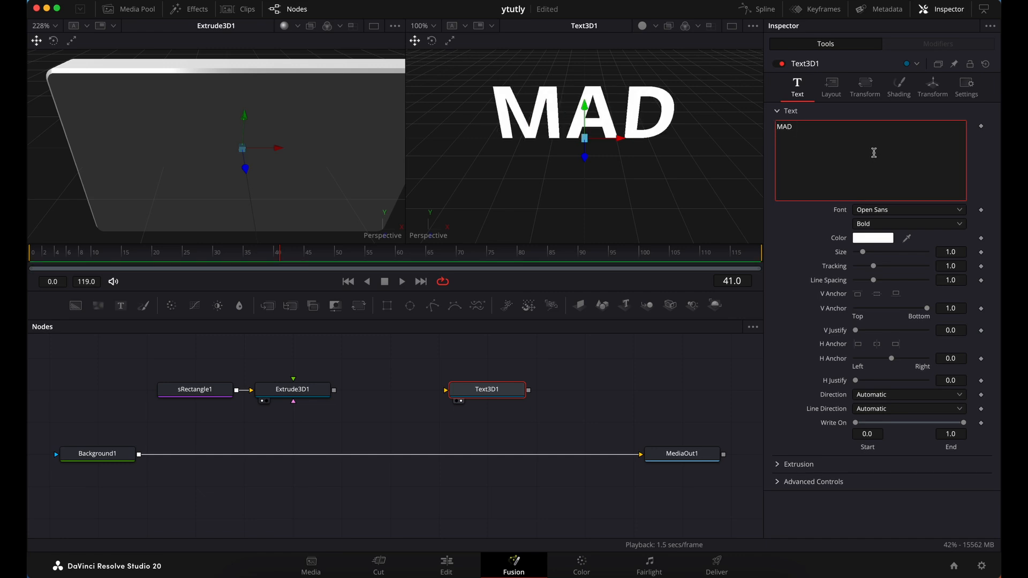
left_click(895, 210)
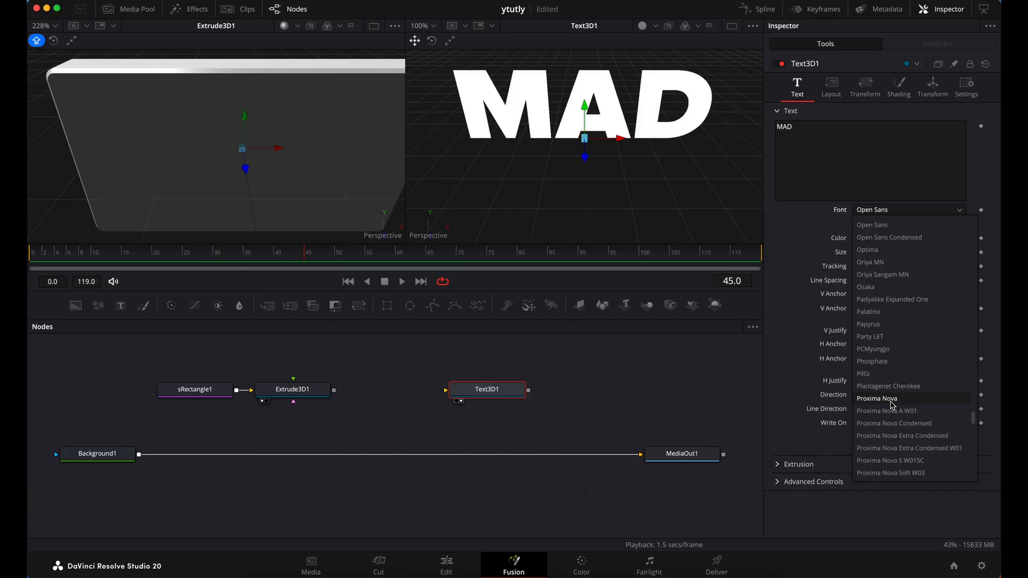
scroll(892, 405, "down", 10)
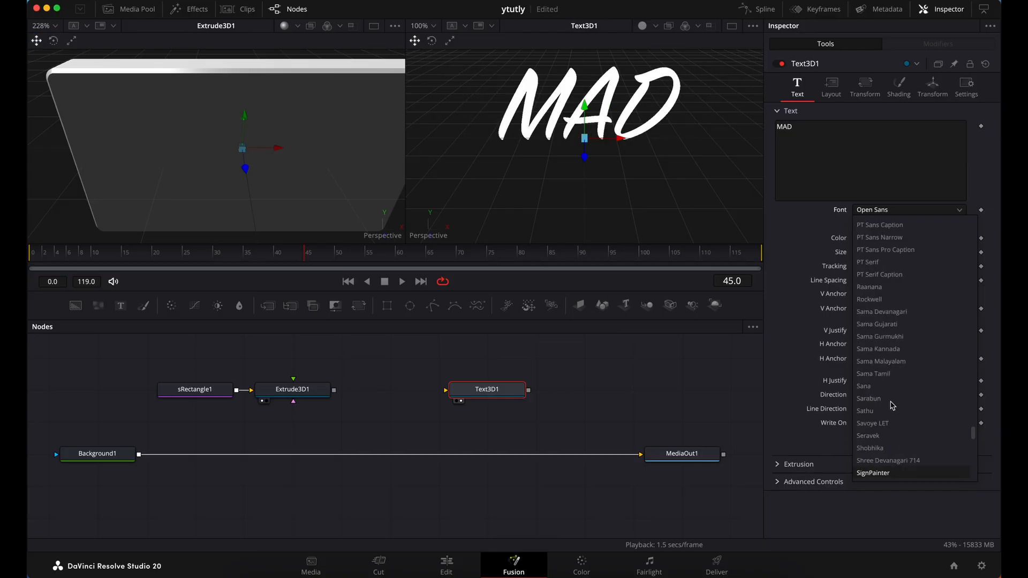
left_click(873, 473)
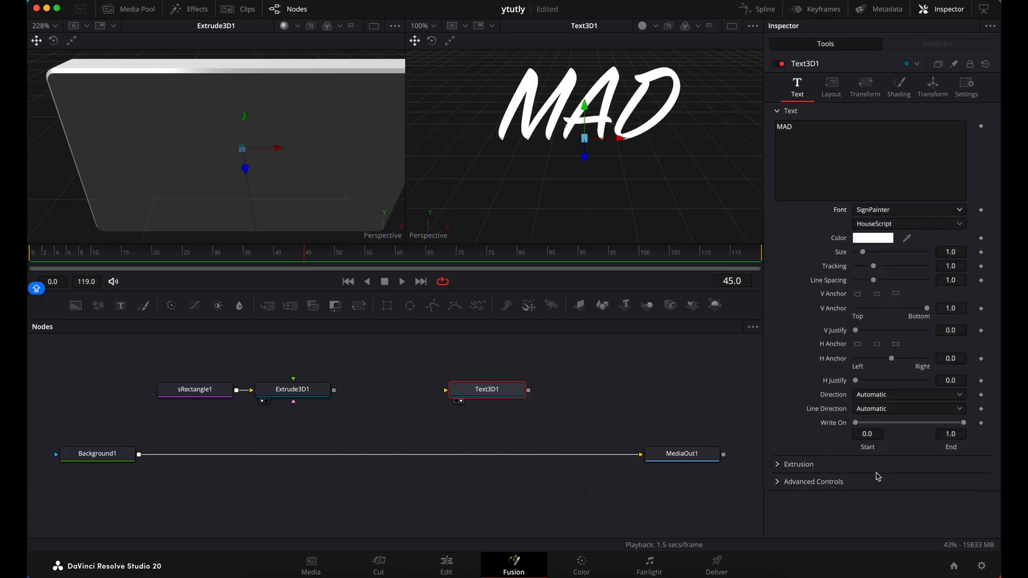
Set the 3D text's extrusion depth to 0.1
left_click(777, 465)
scroll(897, 466, "down", 2)
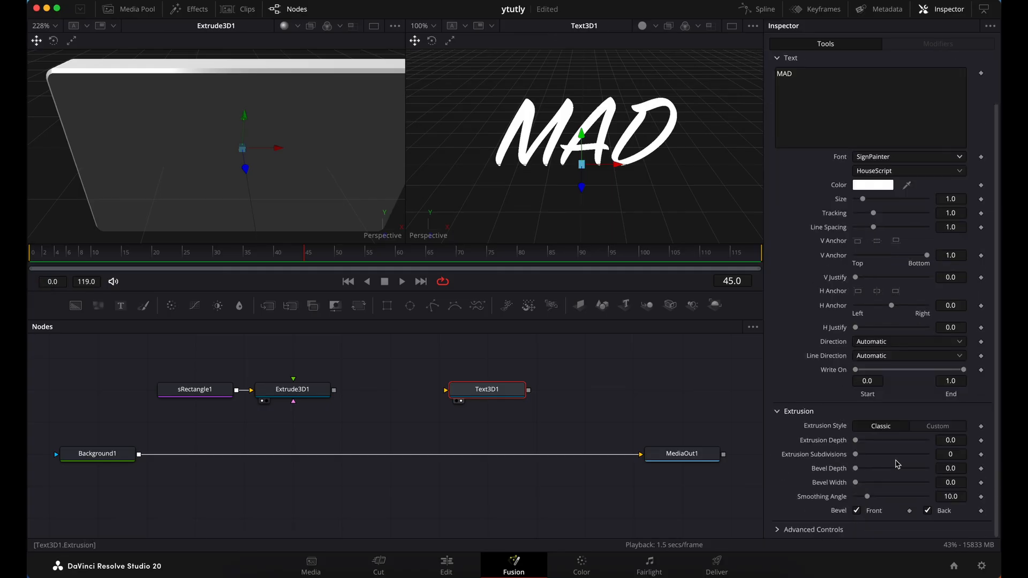
left_click(960, 442)
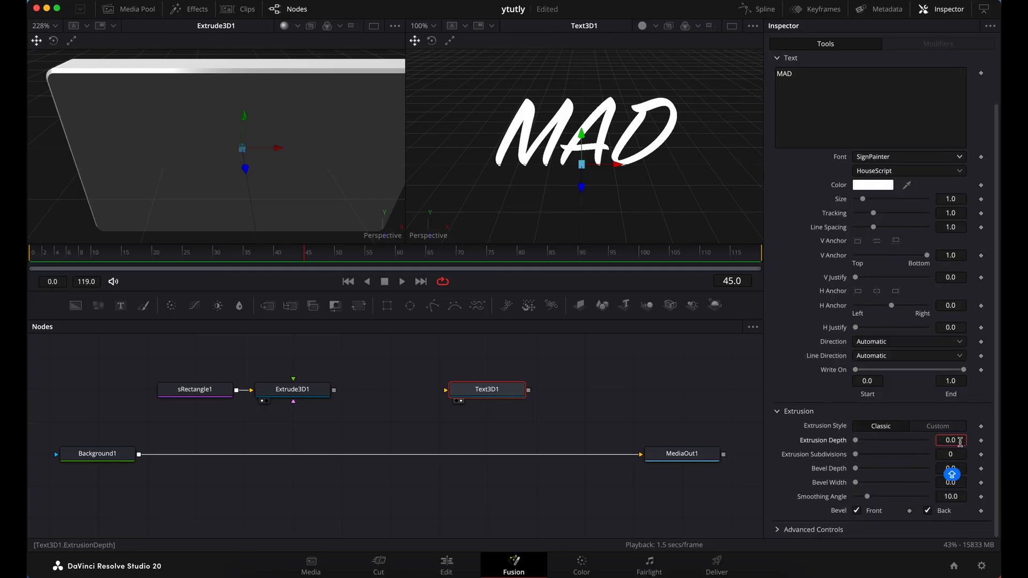
key("BackSpace")
type("1")
key("Tab")
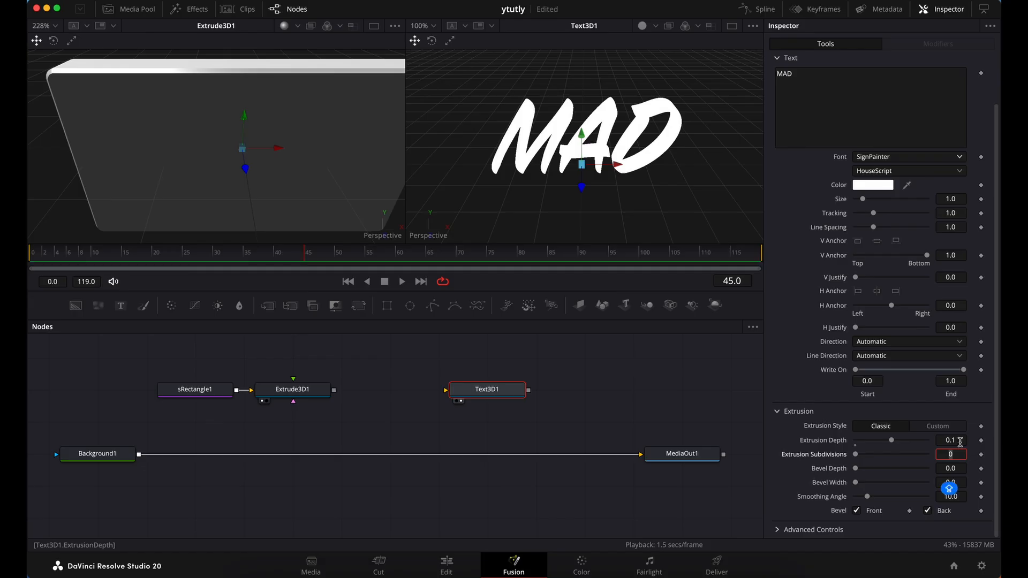
Bevel the 3D text with a bevel depth of 0.02 and a bevel width of 0.02
left_click(950, 468)
type("2")
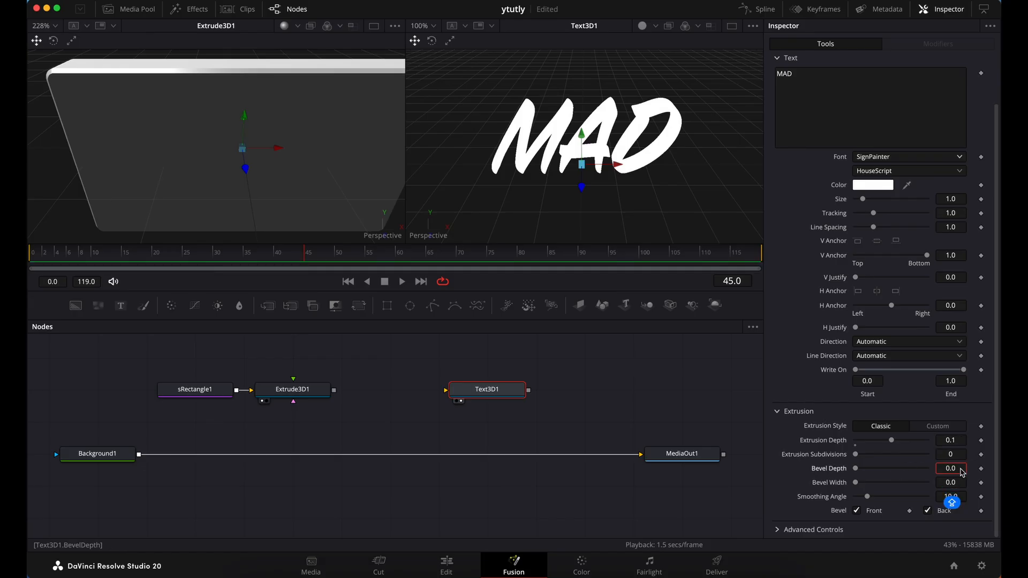
left_click(958, 482)
type("2")
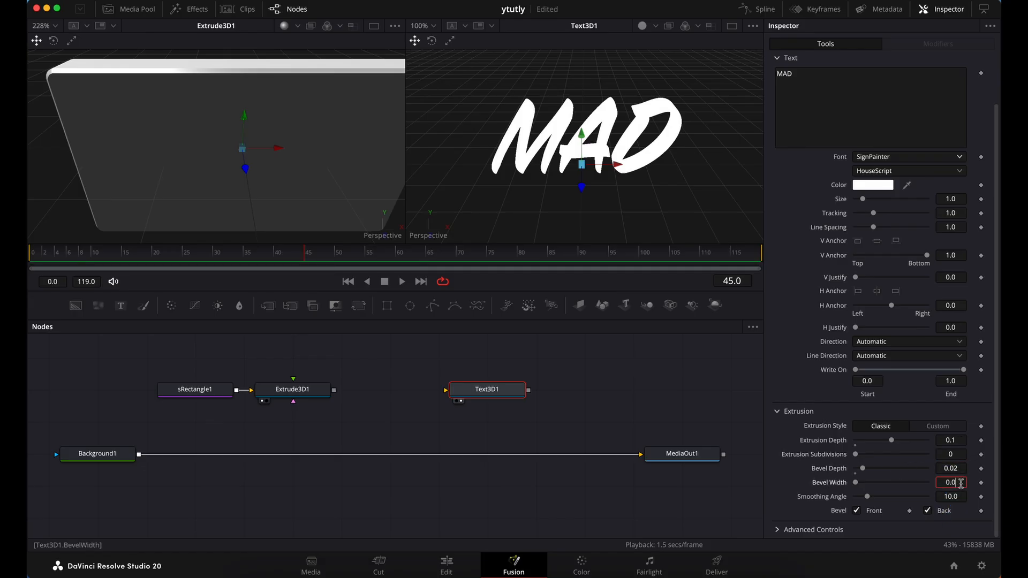
key("Tab")
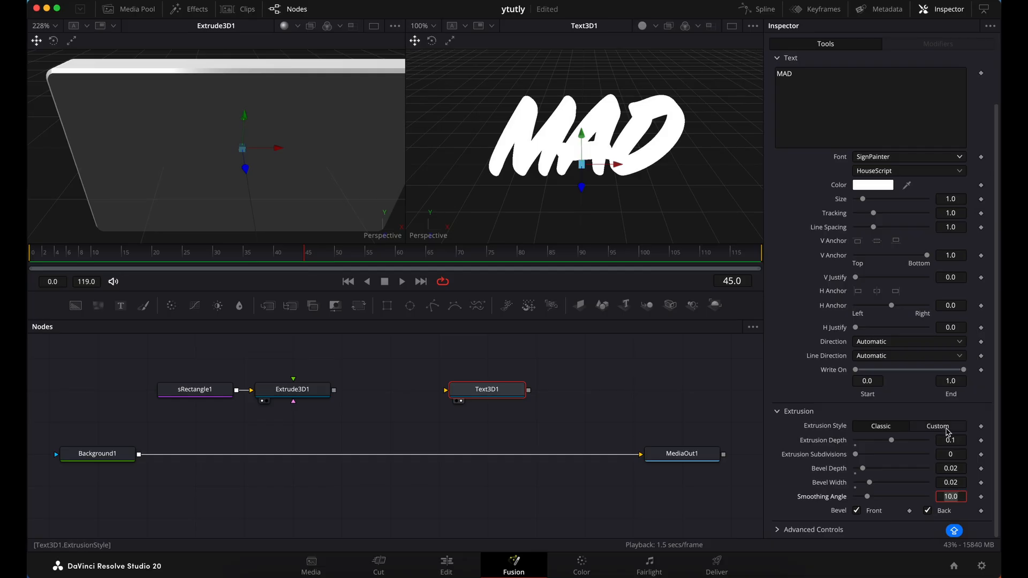
Switch the text's extrusion style to Custom and pull the profile's upper corner handles outward horizontally to round both shoulders
left_click(947, 431)
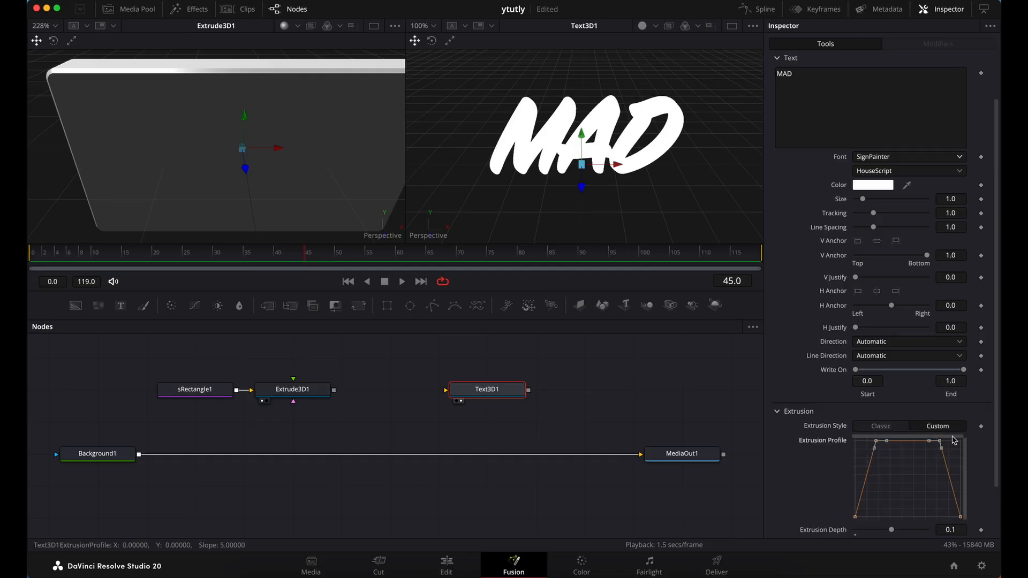
left_click_drag(876, 454, 855, 447)
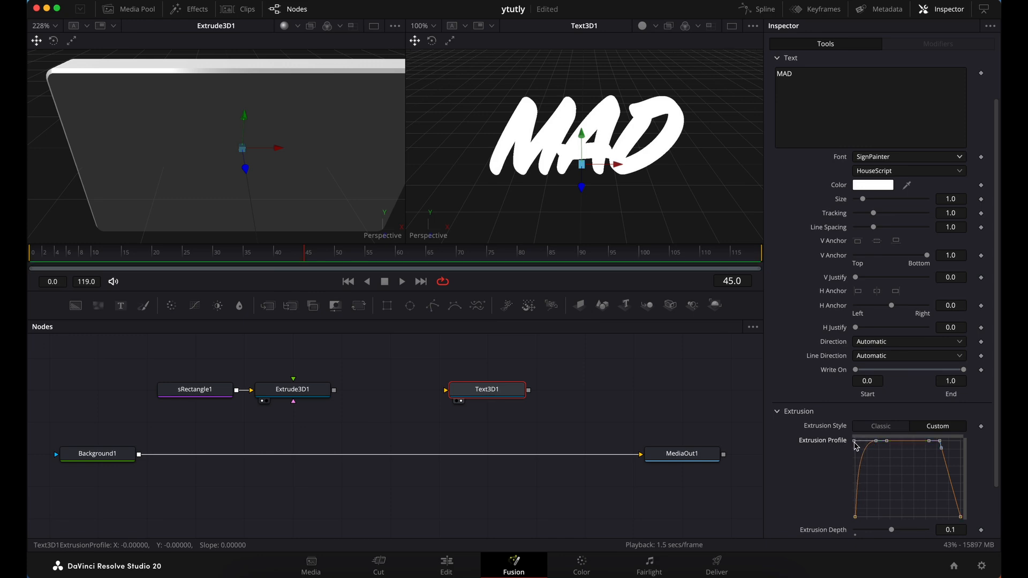
left_click(941, 448)
key("Delete")
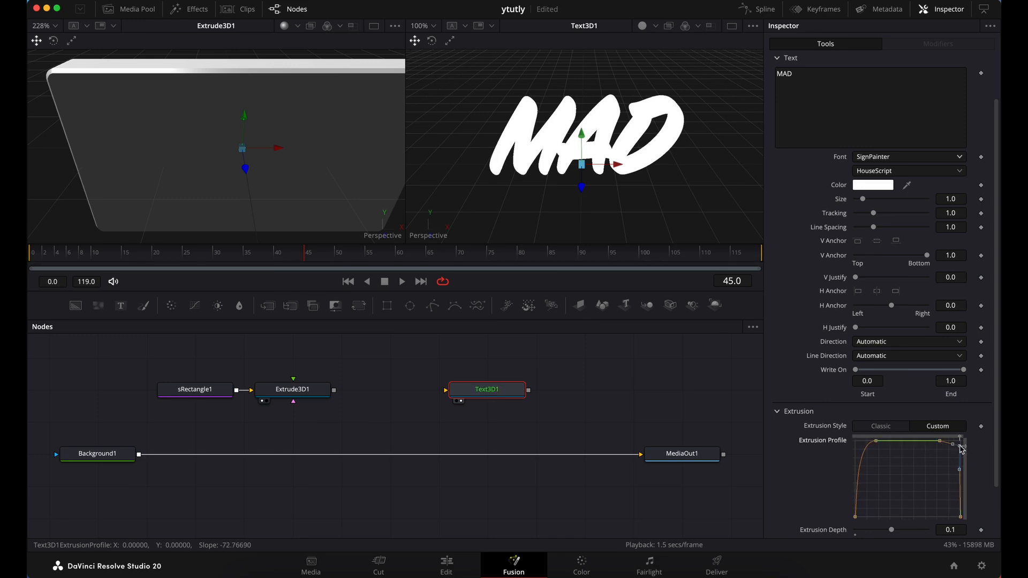
left_click(940, 442)
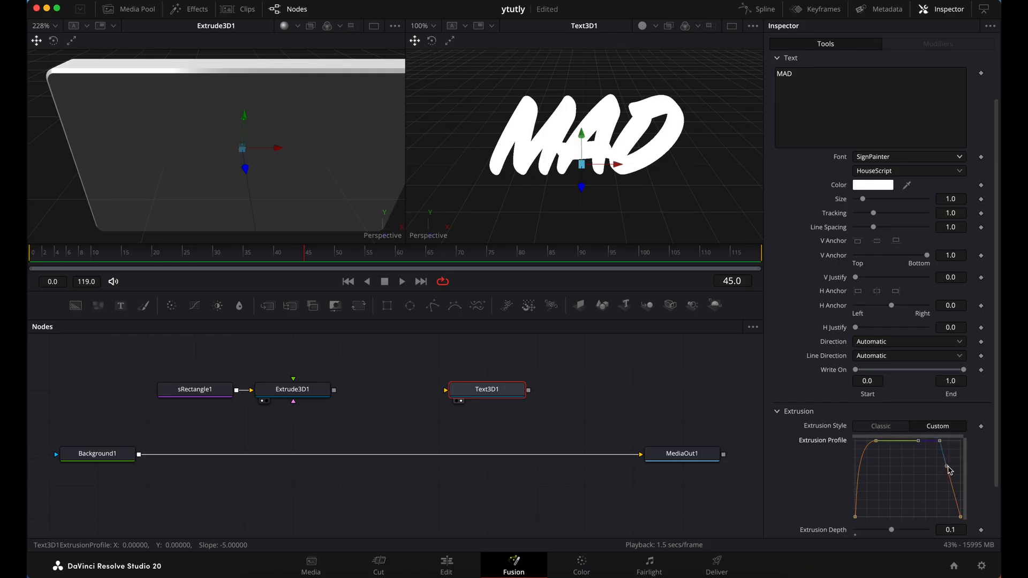
left_click_drag(947, 468, 962, 440)
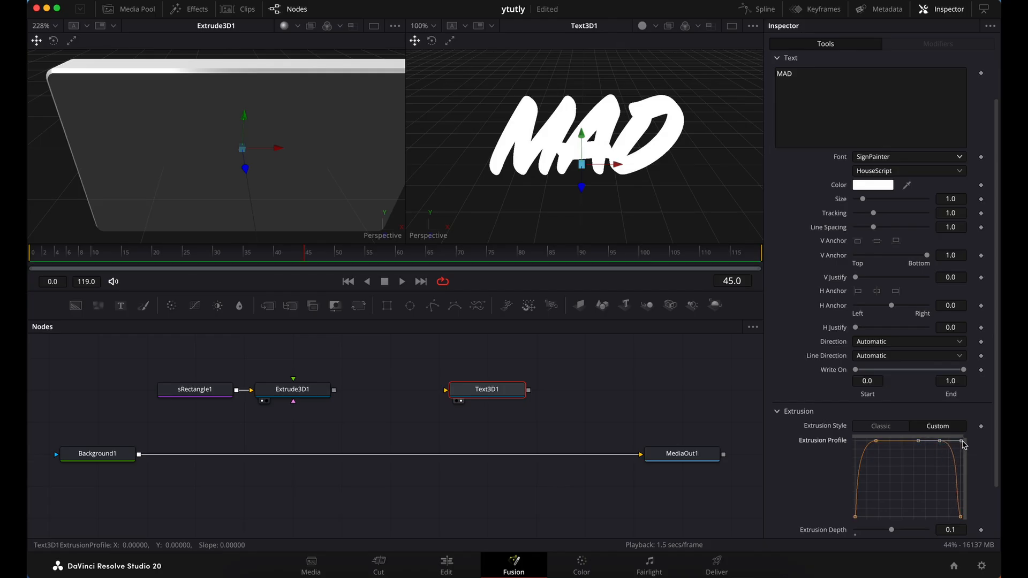
Straighten the handles at both lower ends of the extrusion profile and turn on lighting in the Text3D1 viewer
left_click(960, 516)
left_click_drag(954, 492, 961, 491)
left_click_drag(857, 510, 857, 497)
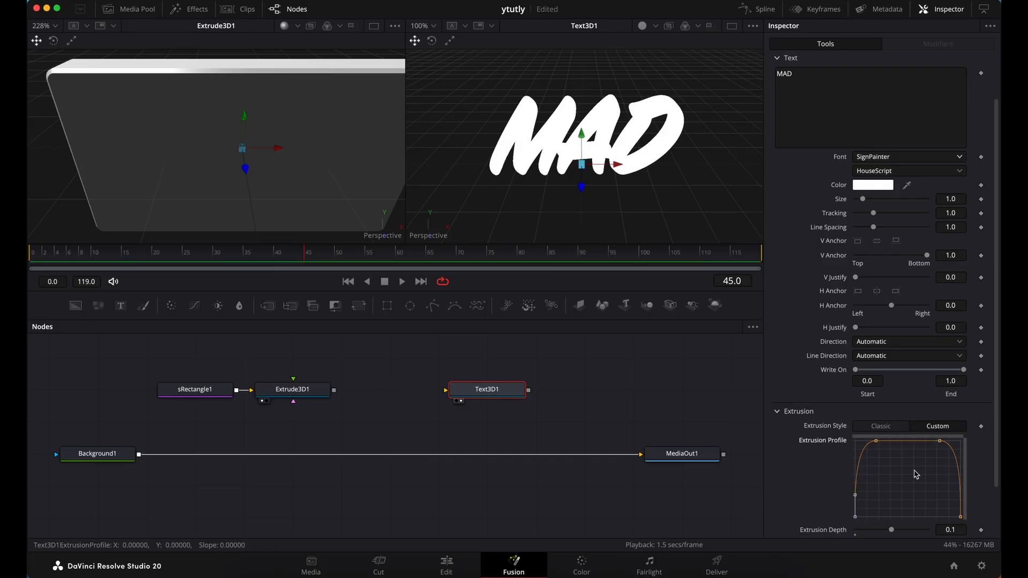
left_click_drag(878, 443, 880, 444)
left_click(940, 442)
left_click(642, 25)
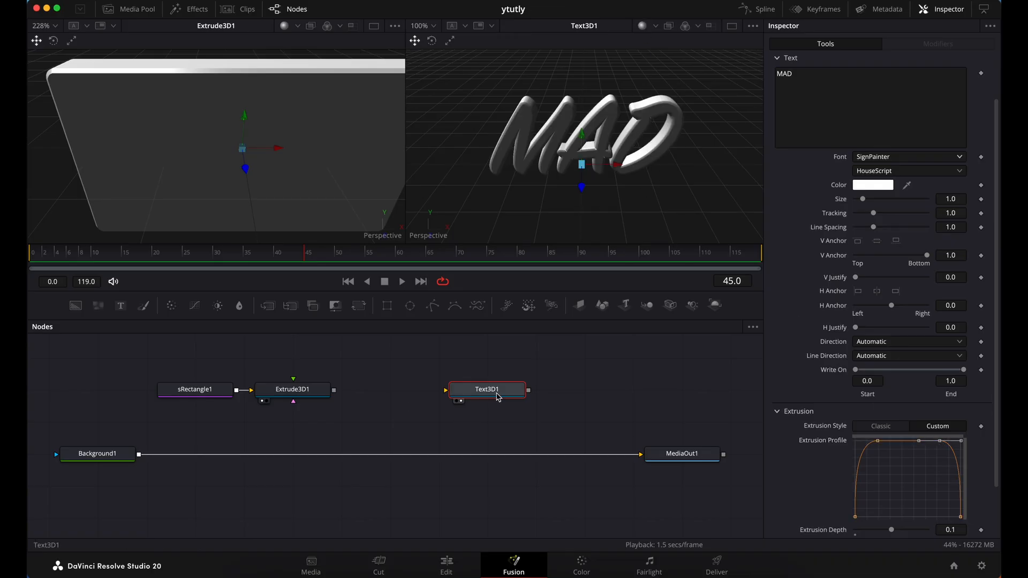
Move the Text3D1 node up and add an unconnected Merge 3D node below it
left_click_drag(495, 392, 447, 360)
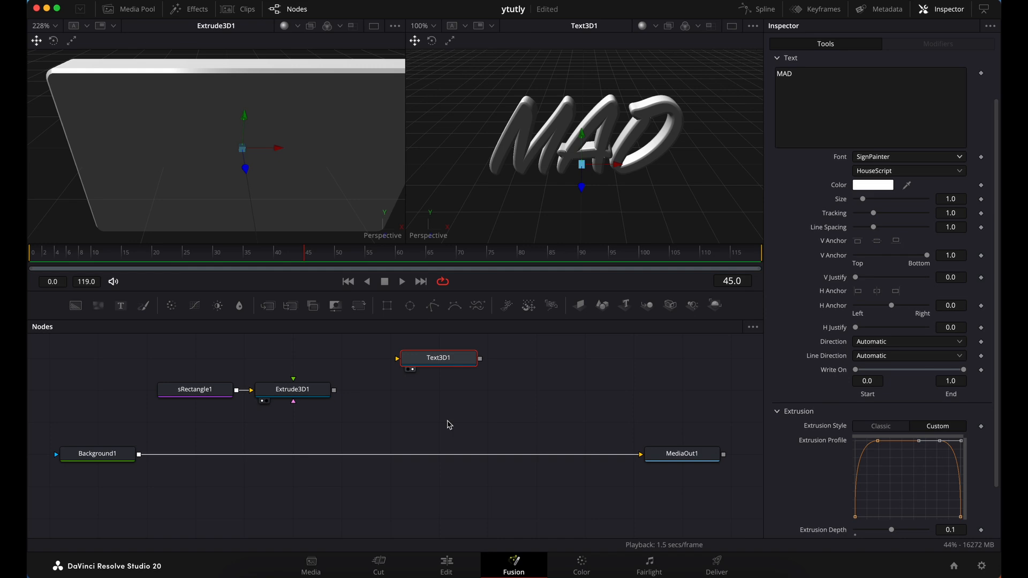
left_click(444, 396)
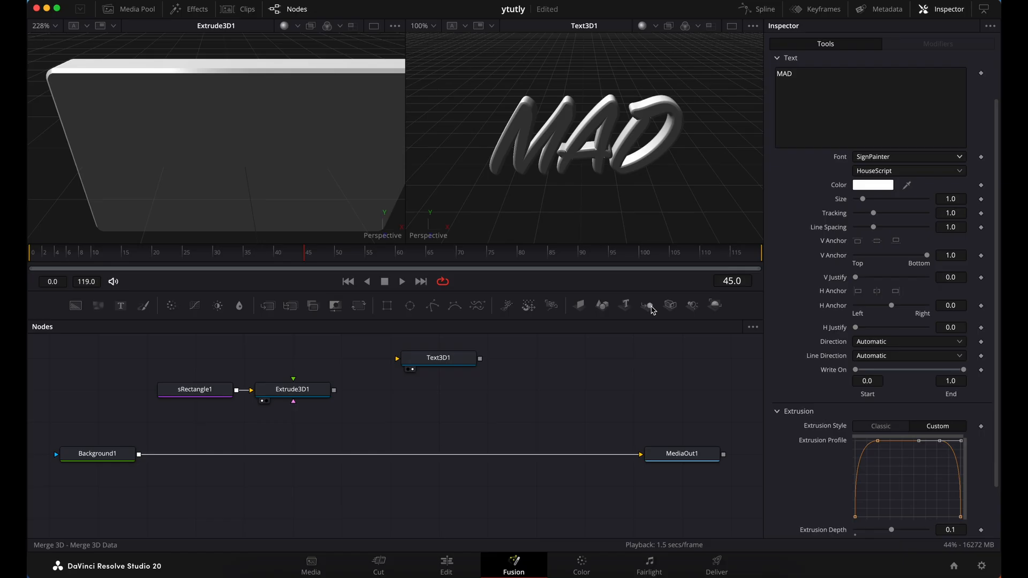
left_click_drag(652, 311, 437, 399)
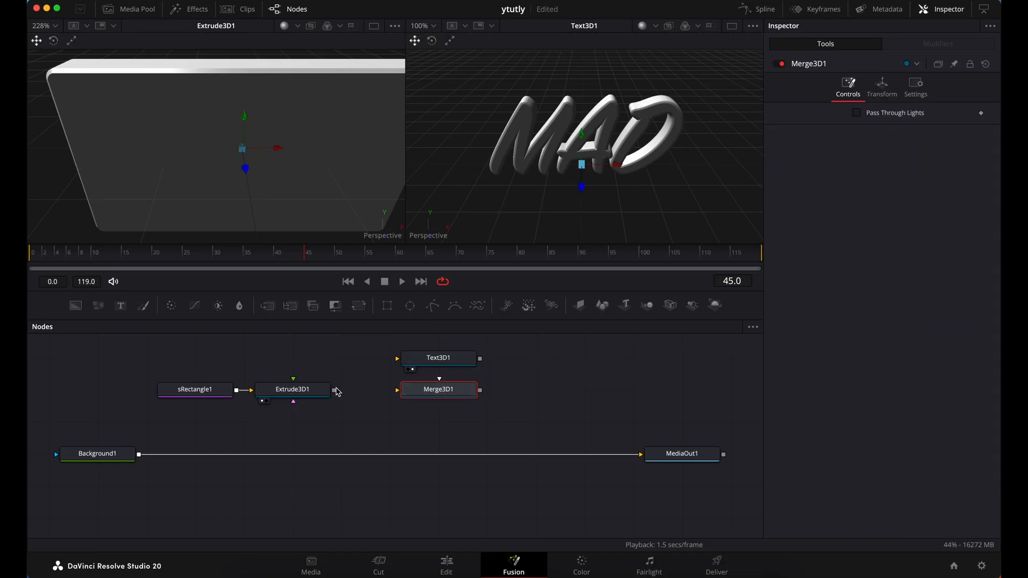
Connect Extrude3D1 and Text3D1 to Merge3D1, and shift the text and merge nodes away from Extrude3D1 to make room
left_click_drag(334, 390, 405, 398)
left_click_drag(480, 359, 445, 395)
left_click_drag(387, 341, 551, 397)
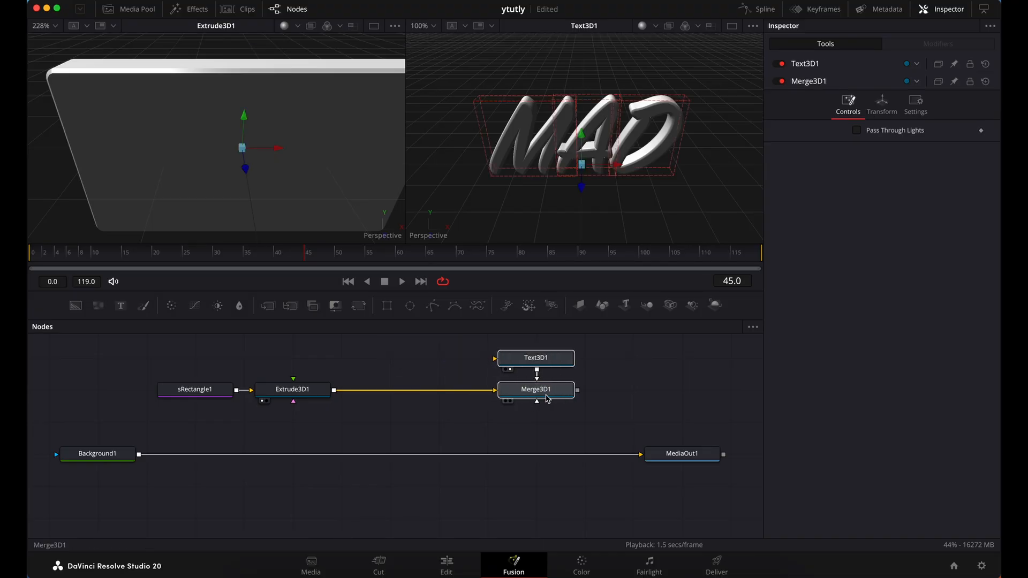
Insert a Transform 3D node between Extrude3D1 and Merge3D1
left_click(309, 389)
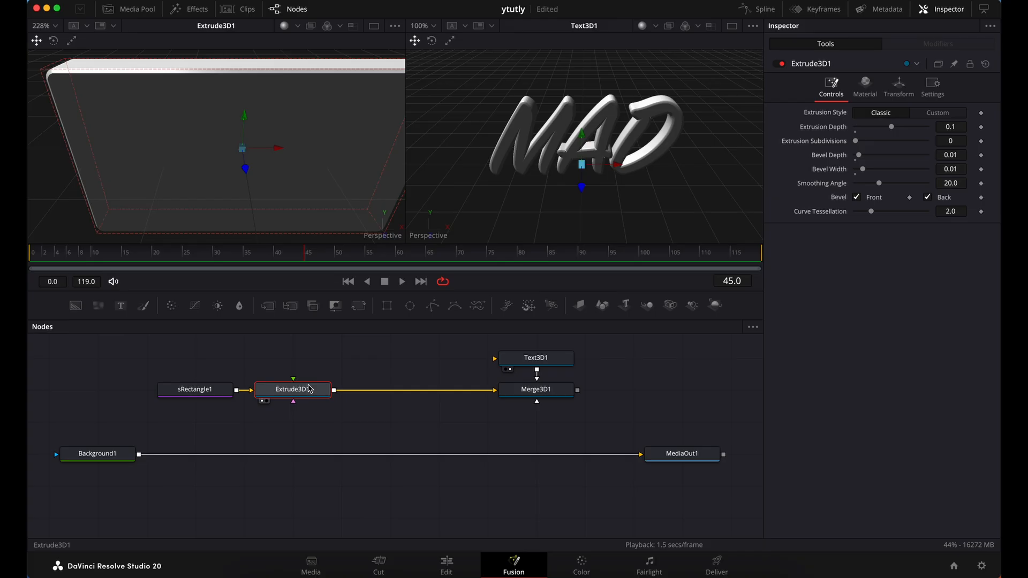
key("shift+space")
type("TRANSFOR")
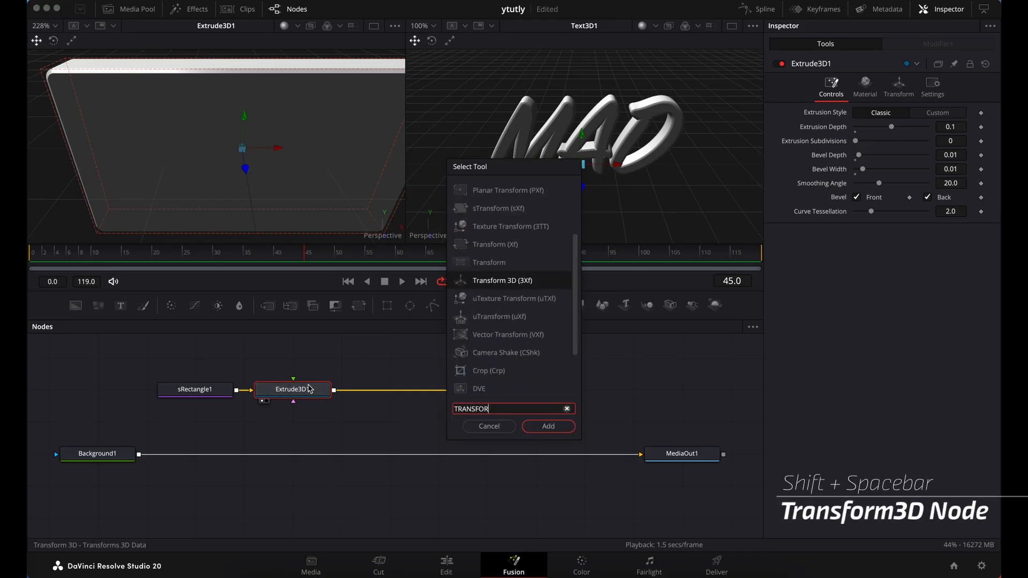
key("Return")
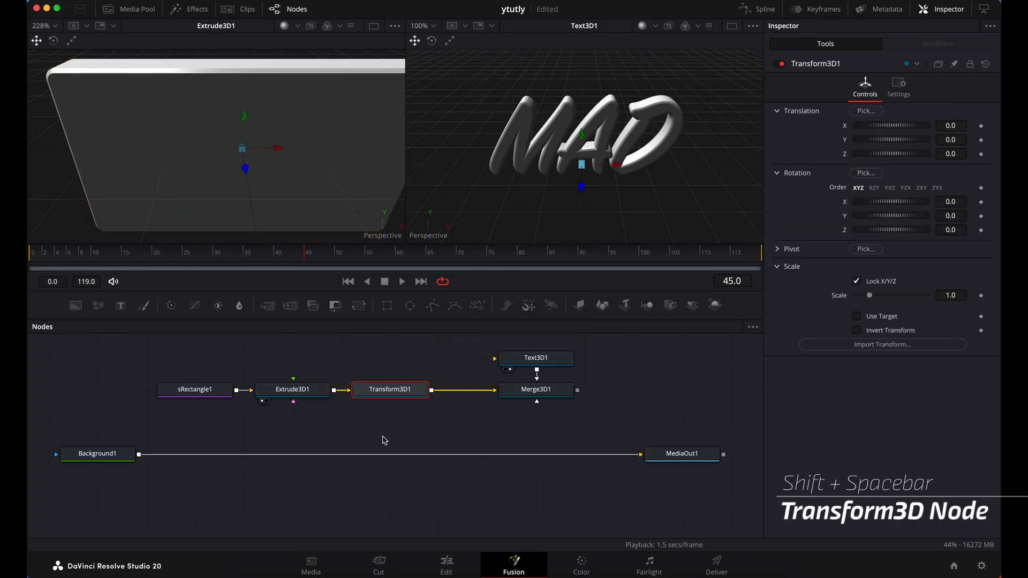
Add an unconnected Renderer 3D node in the empty space beyond Merge3D1
scroll(472, 419, "right", 1)
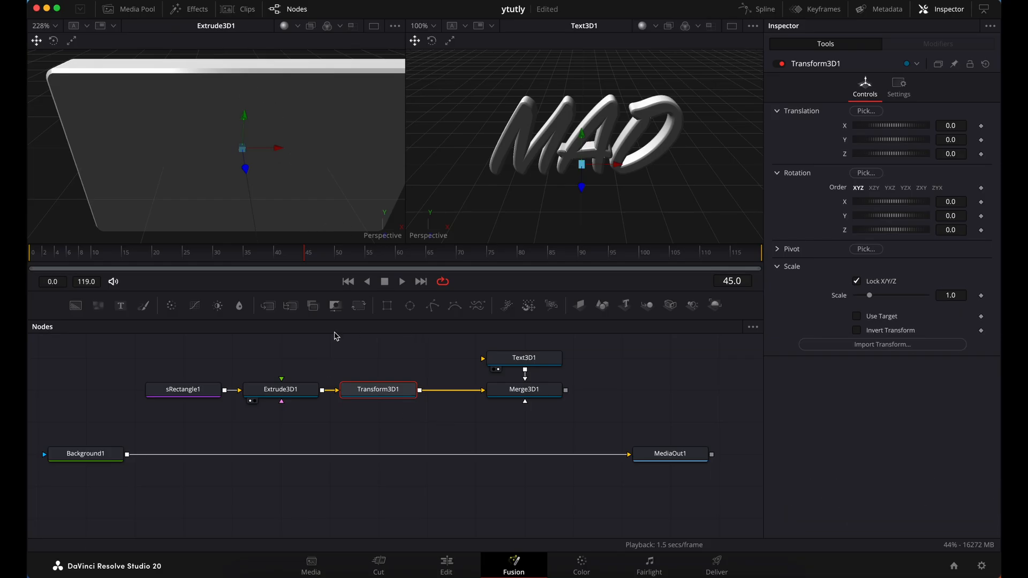
scroll(403, 364, "right", 4)
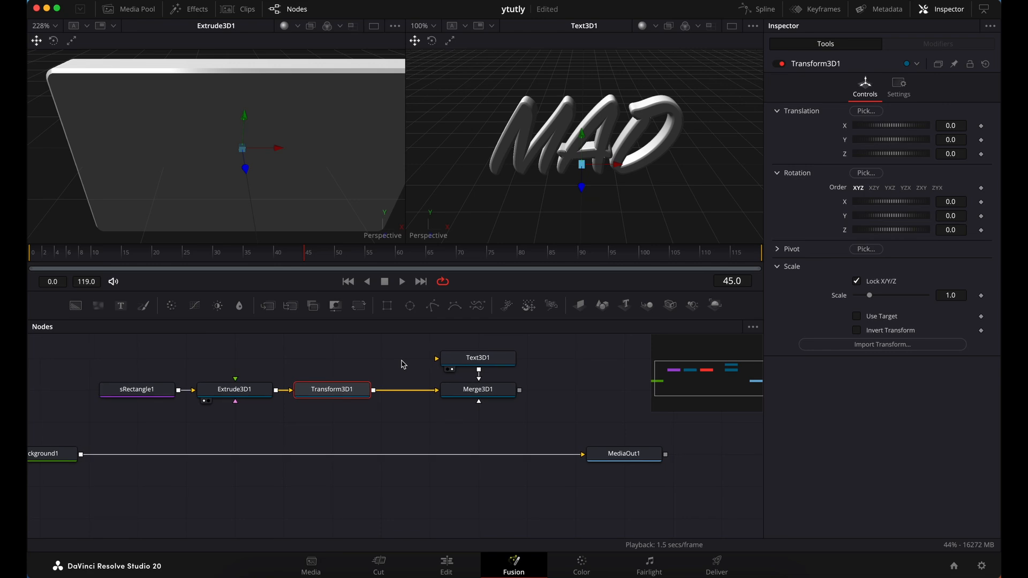
left_click(557, 390)
scroll(630, 410, "right", 2)
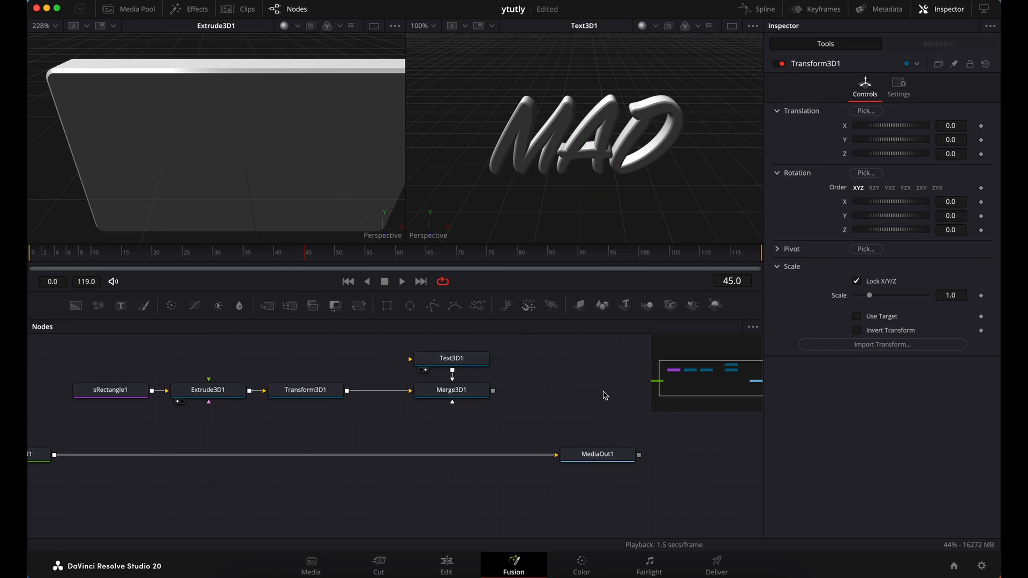
key("shift+space")
type("REDNER")
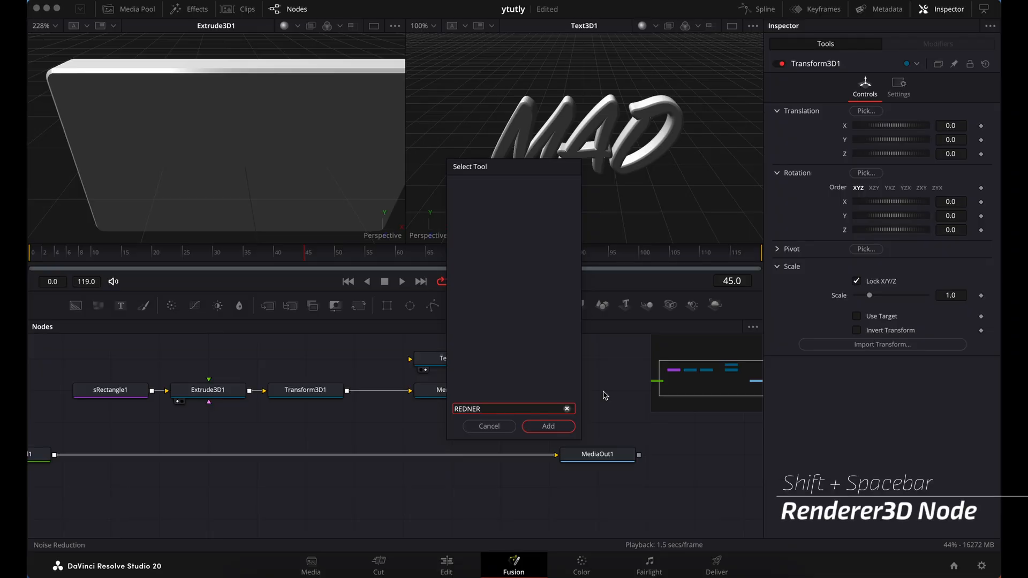
key("BackSpace")
key("BackSpace")
key("BackSpace")
type("NS")
key("BackSpace")
type("S")
key("BackSpace")
type("D")
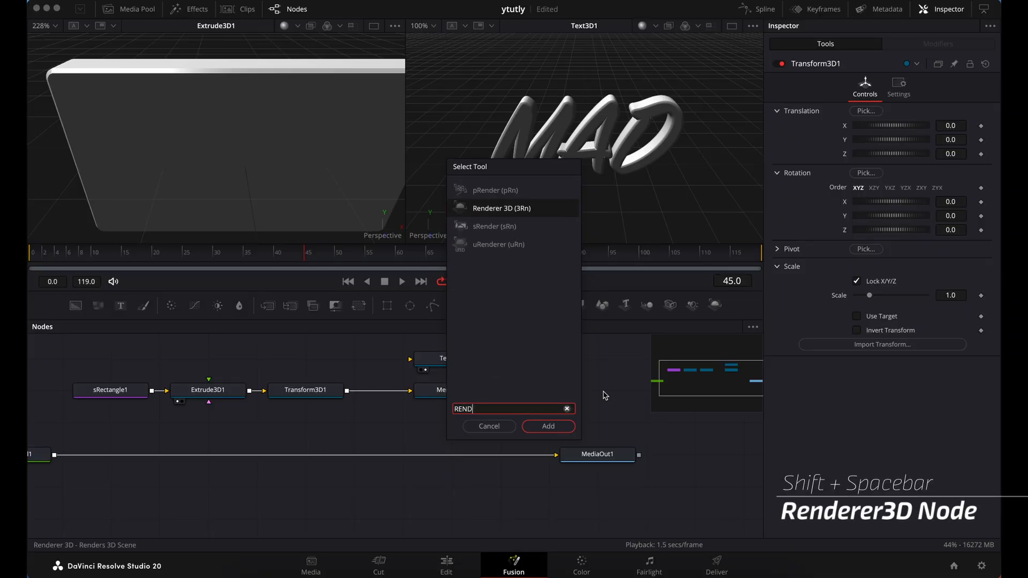
left_click(548, 426)
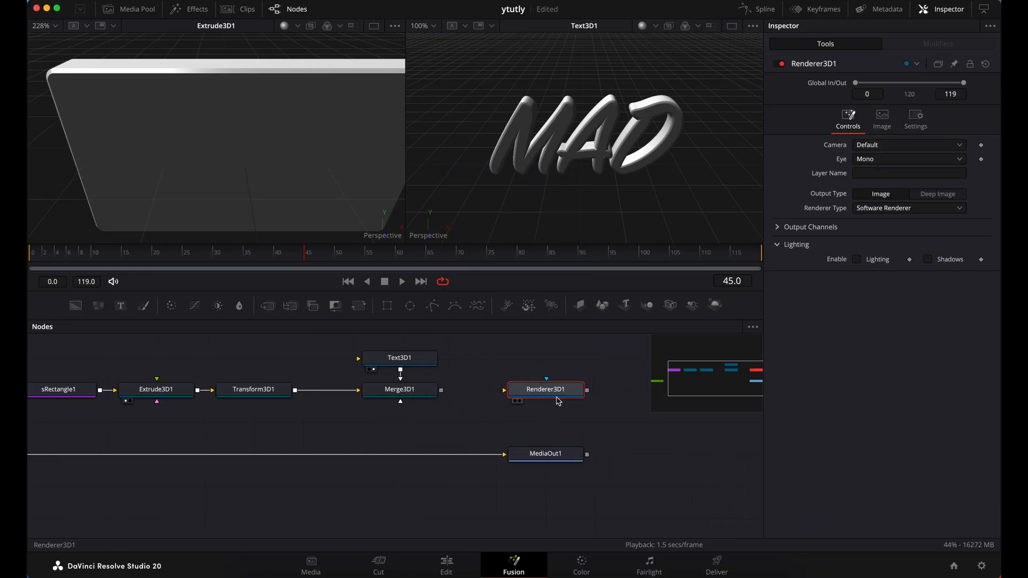
Move Renderer3D1 farther from Merge3D1, connect Merge3D1's output to it and show the renderer in the second viewer
left_click_drag(558, 401, 646, 394)
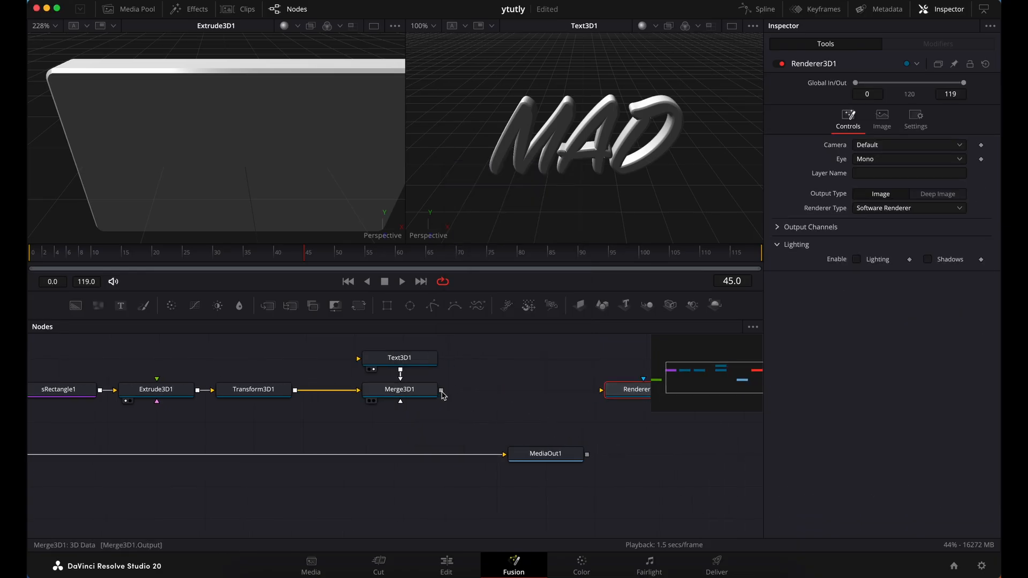
left_click_drag(441, 390, 628, 395)
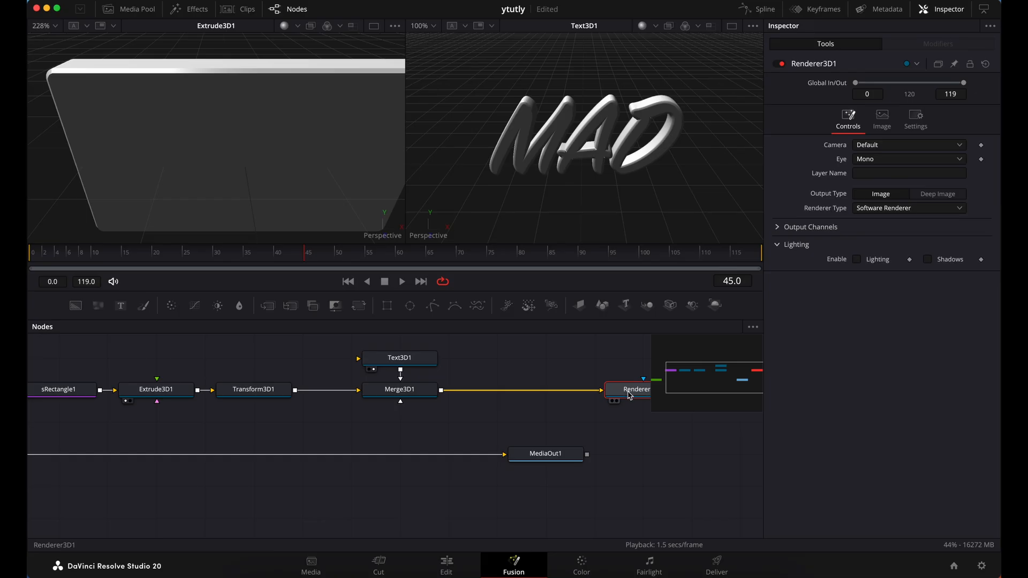
key("2")
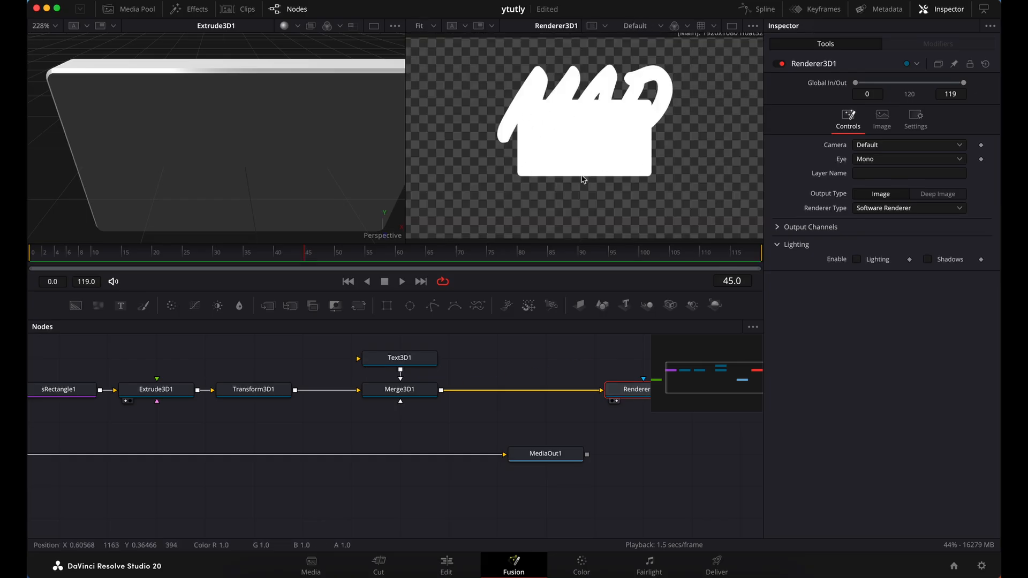
Enlarge the rounded rectangle until it fills the render frame by setting Transform3D1's uniform scale to 2.6
scroll(300, 374, "left", 2)
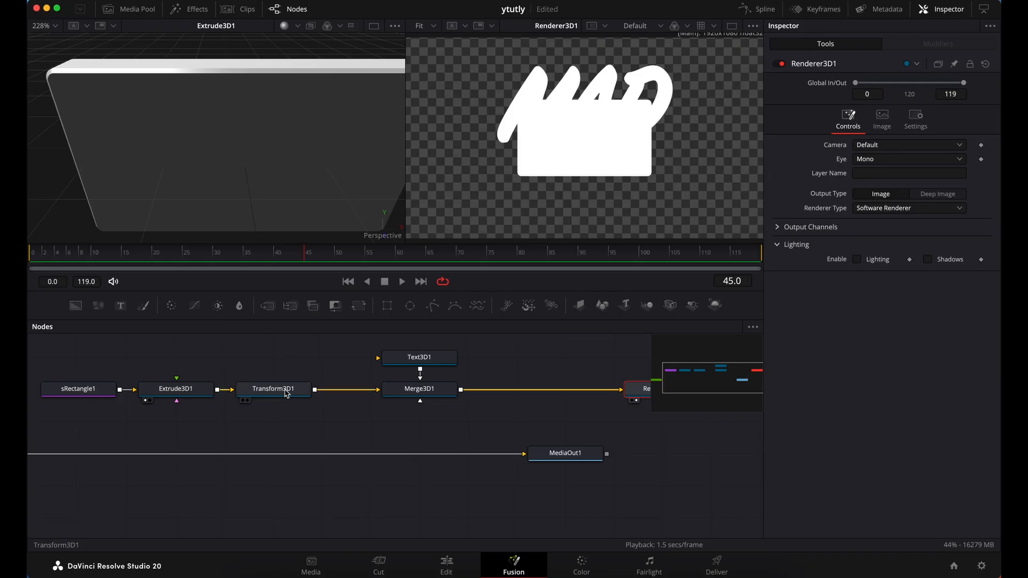
left_click(288, 390)
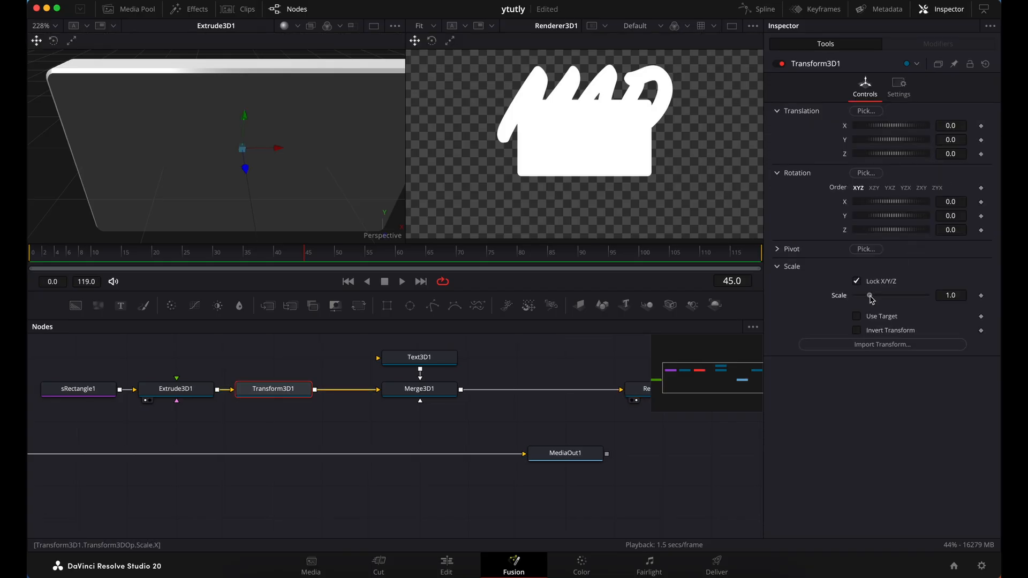
left_click(962, 297)
type("3")
key("Tab")
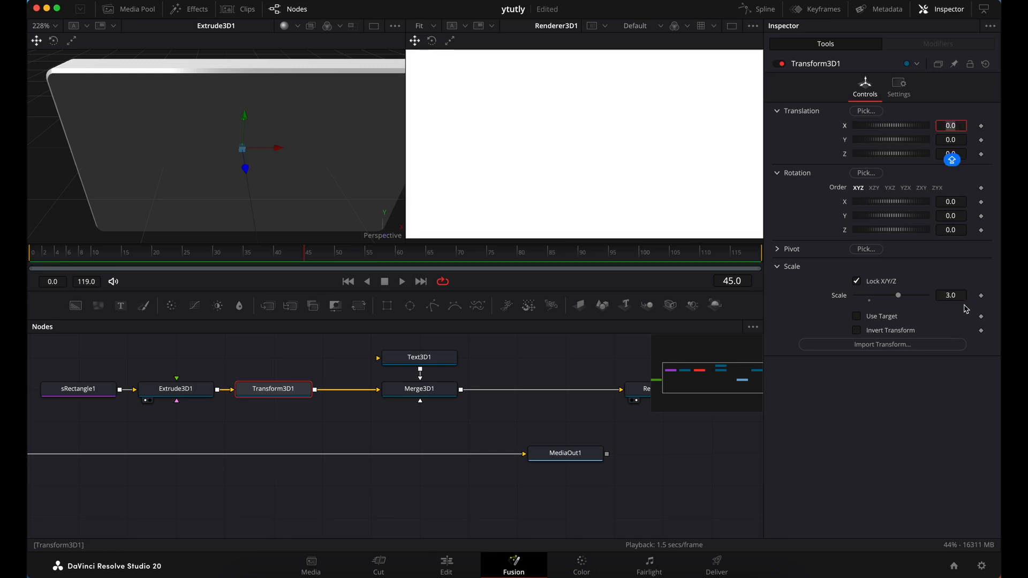
left_click_drag(953, 296, 935, 295)
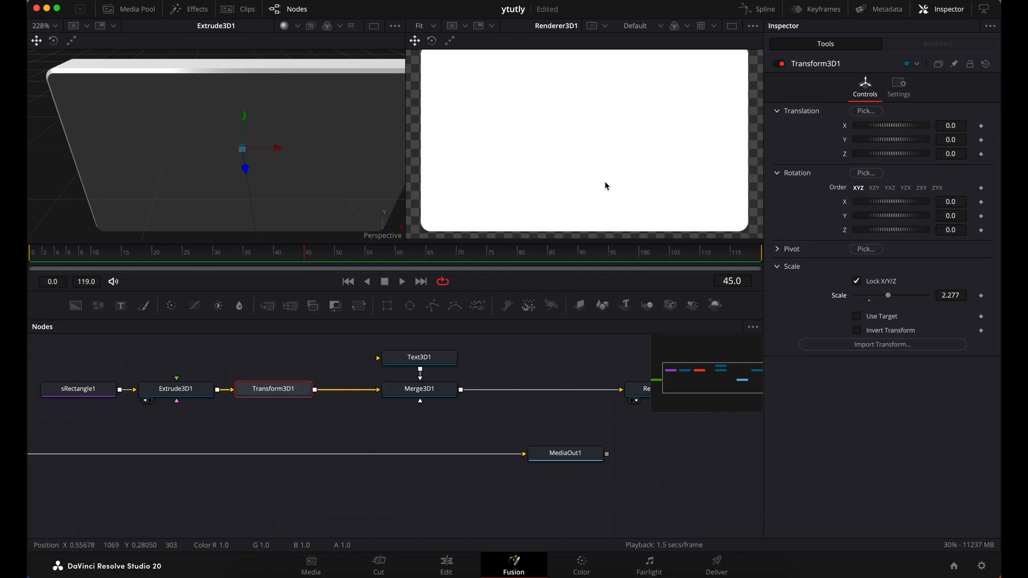
scroll(605, 182, "down", 5)
scroll(605, 182, "up", 1)
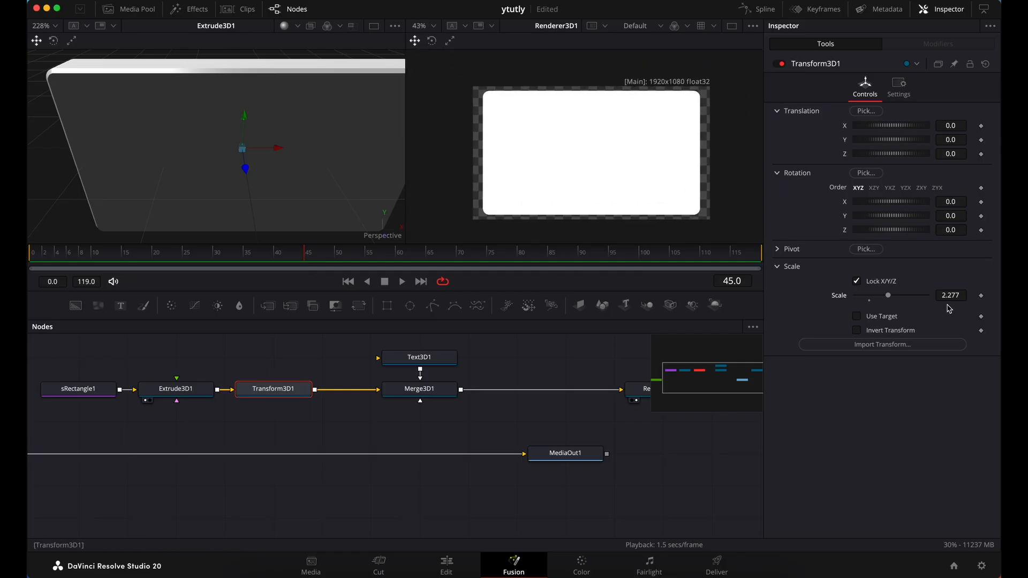
left_click_drag(953, 296, 962, 296)
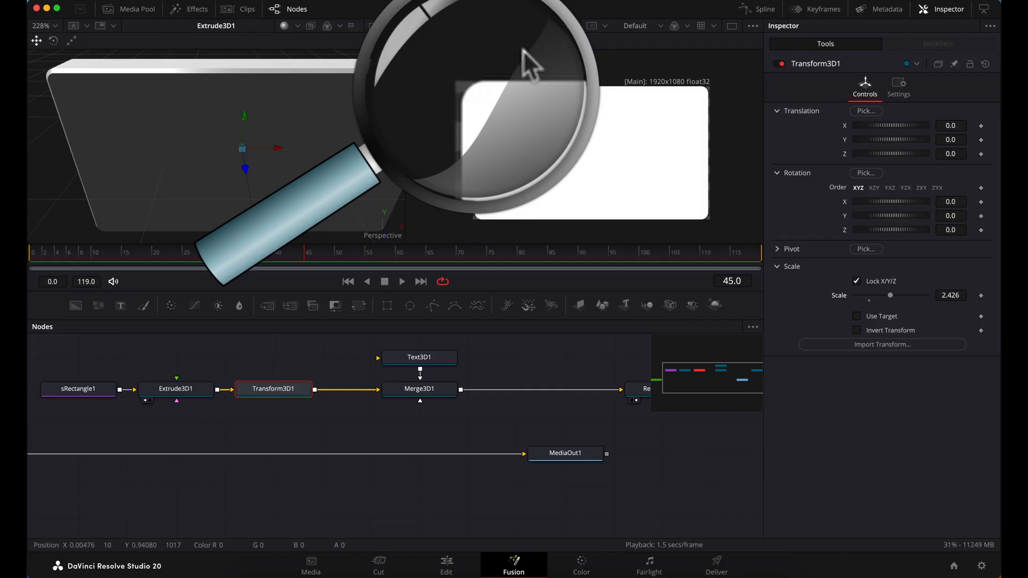
left_click_drag(951, 296, 955, 295)
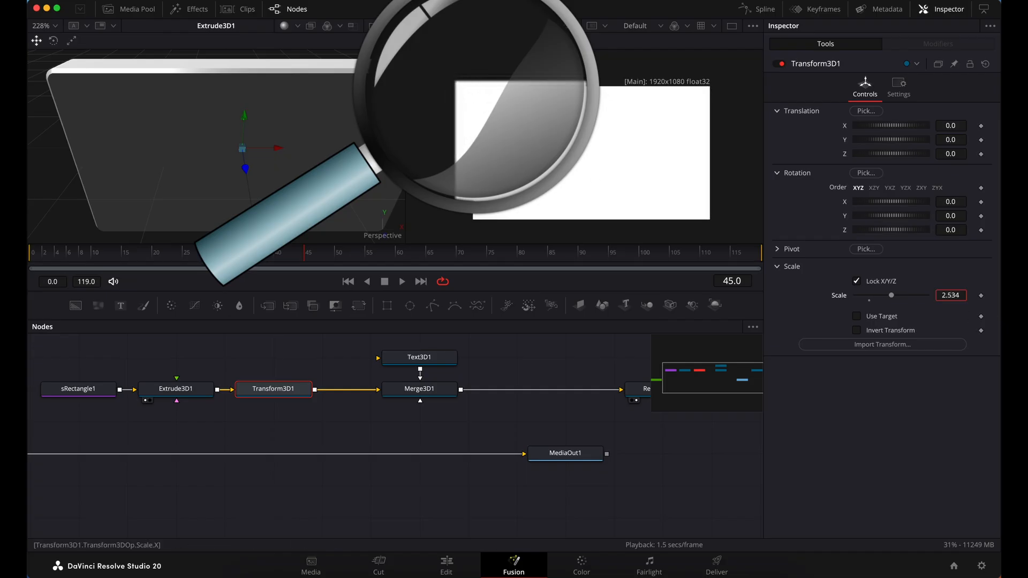
double_click(962, 295)
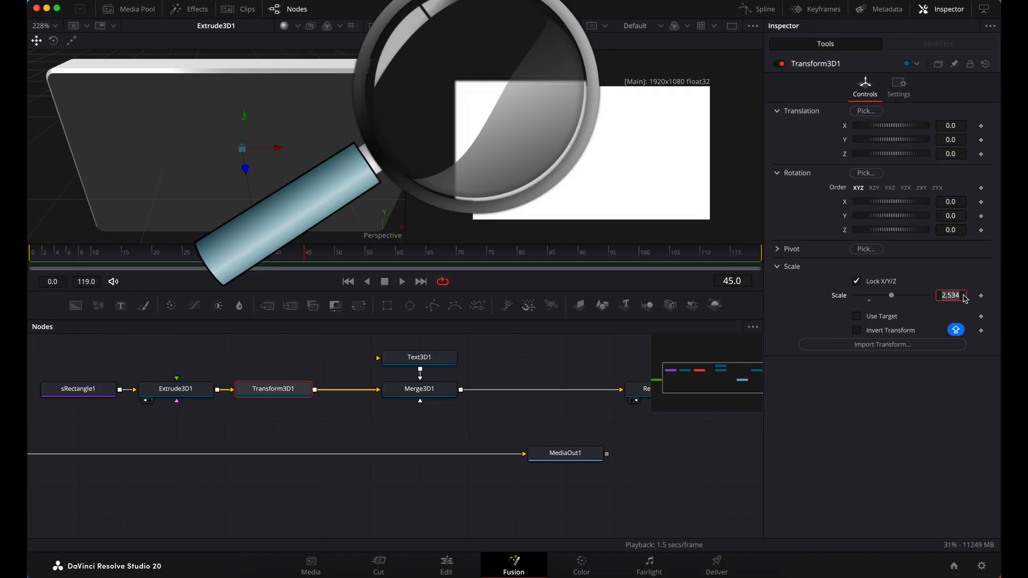
type("2.6")
key("Tab")
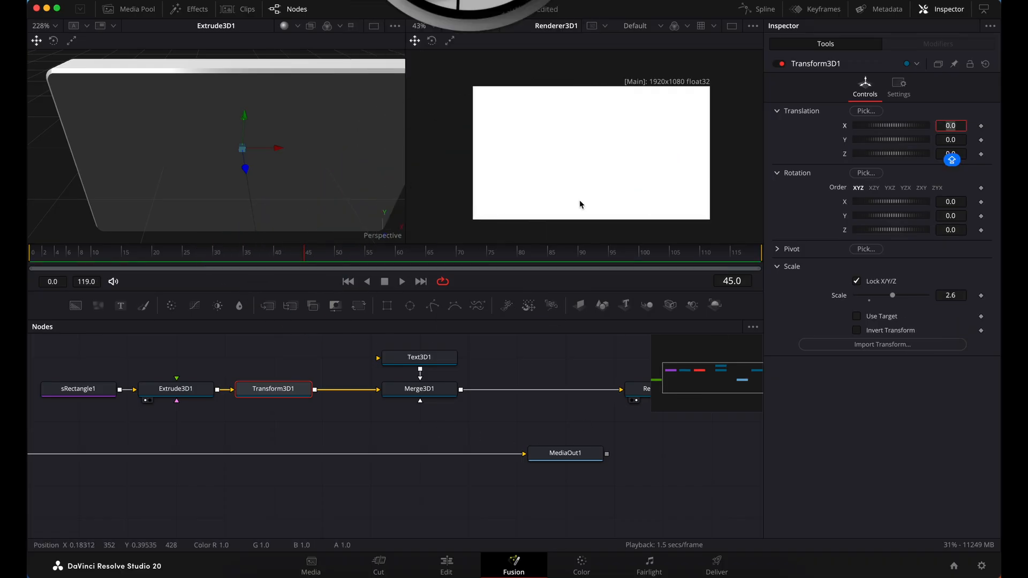
Show Merge3D1 in the first viewer and frame the slab's front face at an angle
left_click(435, 394)
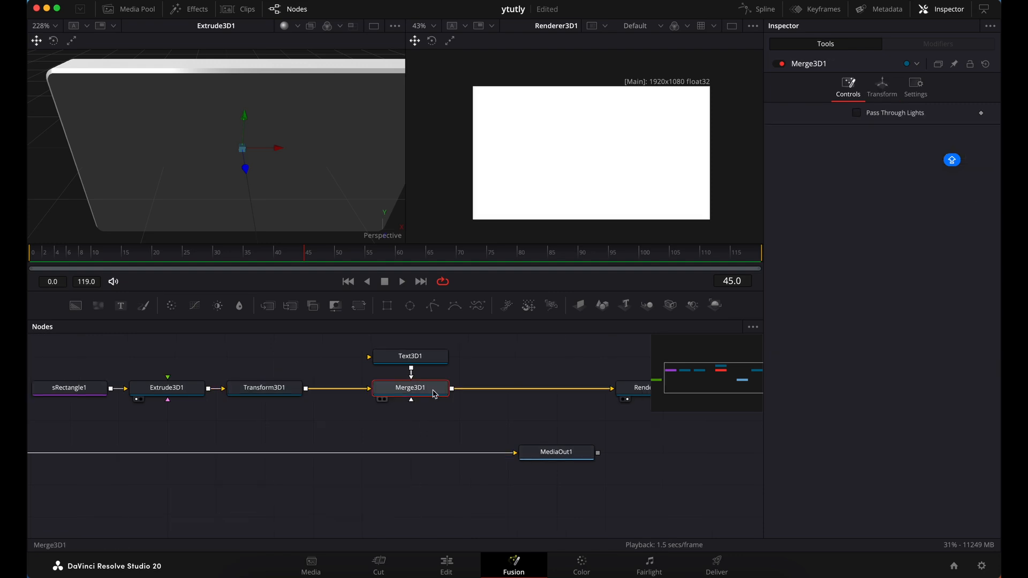
key("1")
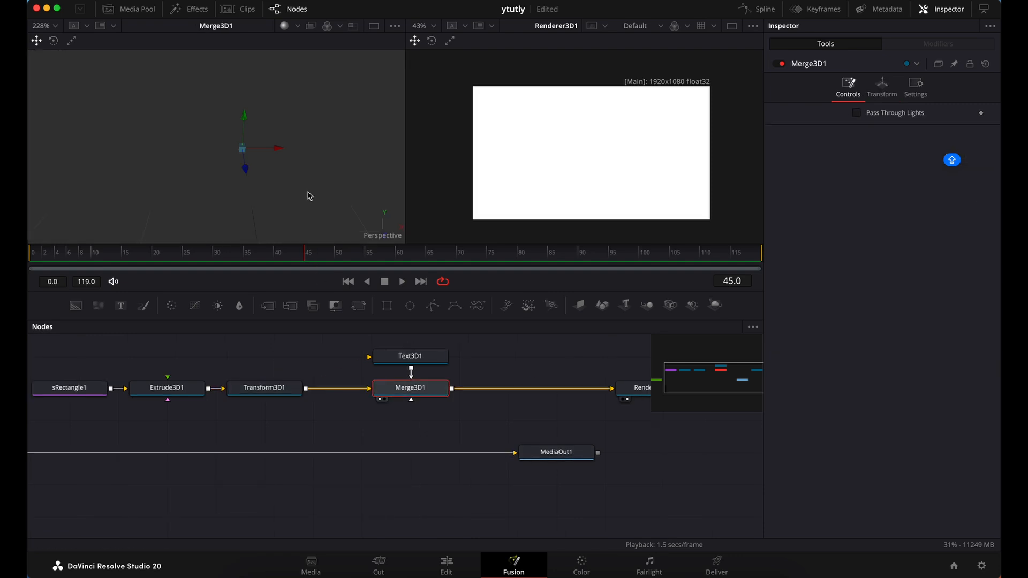
scroll(316, 200, "down", 6)
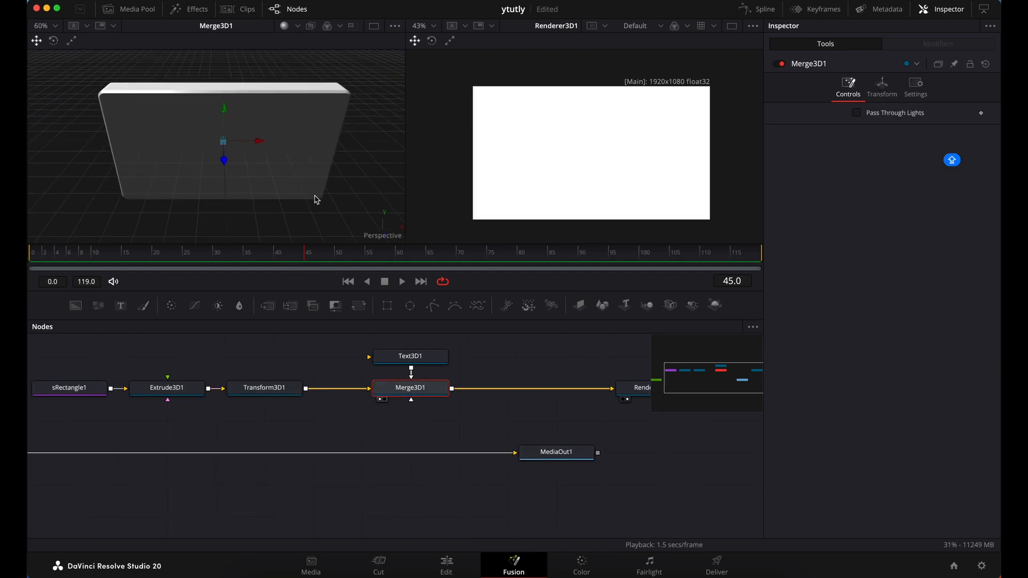
scroll(316, 200, "right", 10)
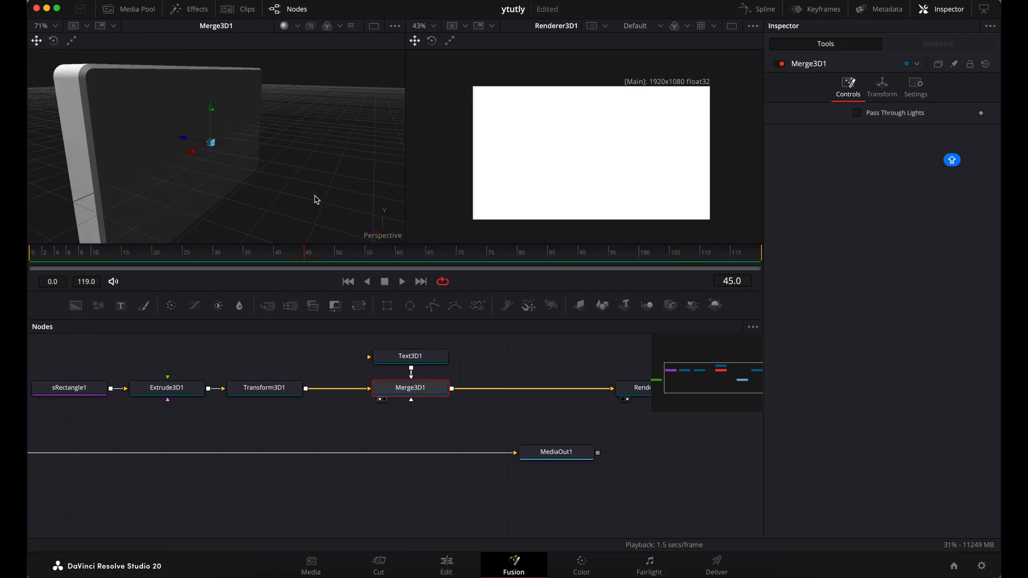
scroll(316, 199, "left", 8)
scroll(317, 200, "down", 8)
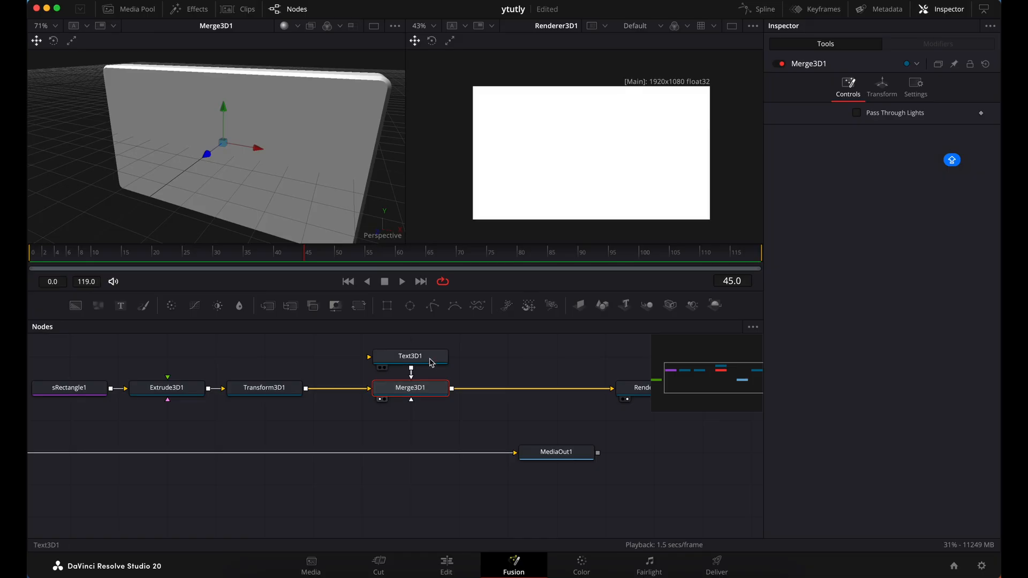
Move Text3D1 farther above Merge3D1 and bring the MAD characters in front of the slab with an Offset Z of about 0.214
scroll(511, 384, "up", 1)
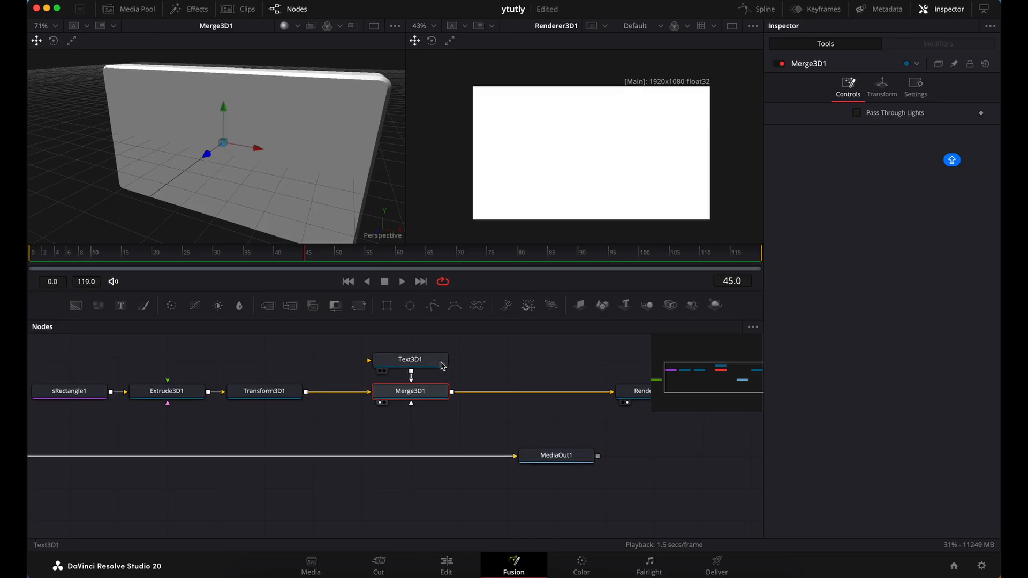
left_click_drag(443, 365, 445, 333)
scroll(471, 357, "up", 2)
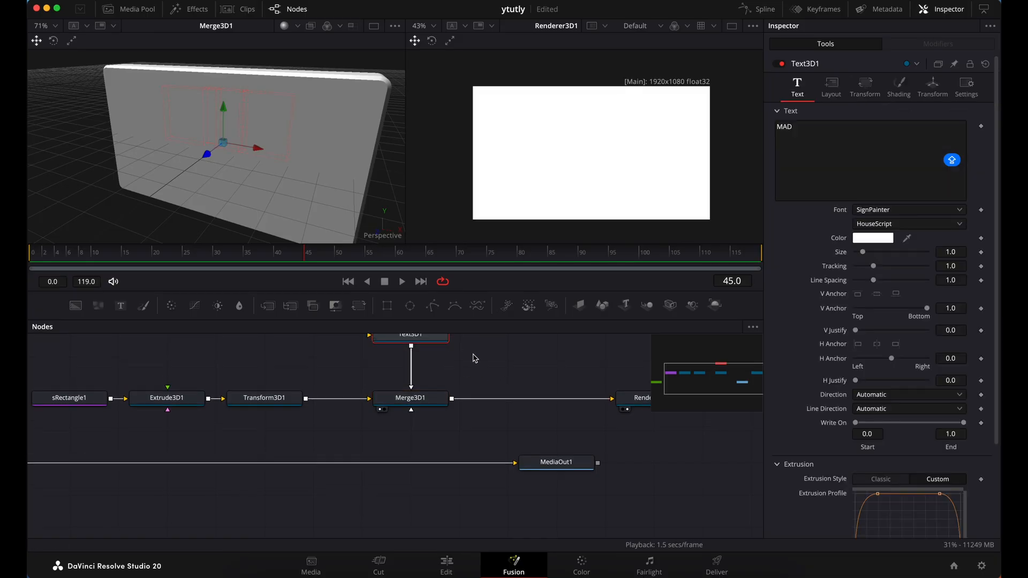
left_click(865, 86)
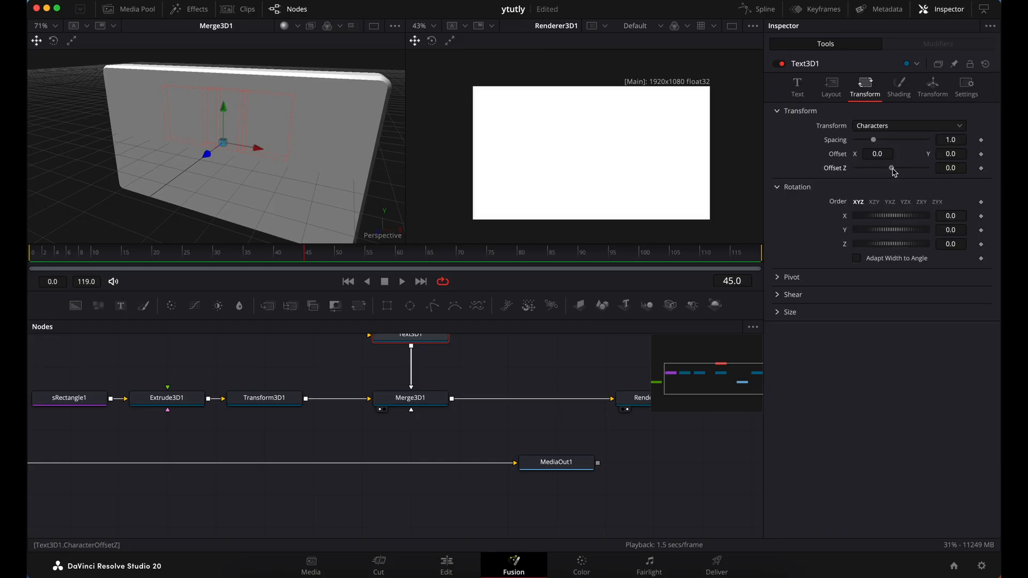
mouse_move(893, 172)
left_mouse_down()
mouse_move(884, 172)
mouse_move(910, 178)
left_mouse_up()
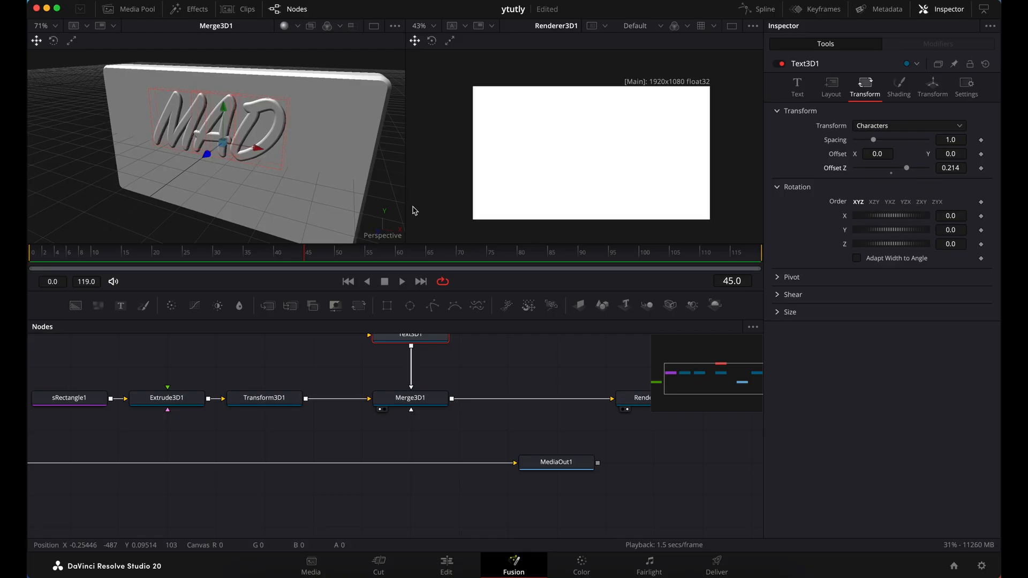
Enlarge the MAD text to a size of about 1.18 and lower it toward the vertical middle of the slab
left_click(799, 89)
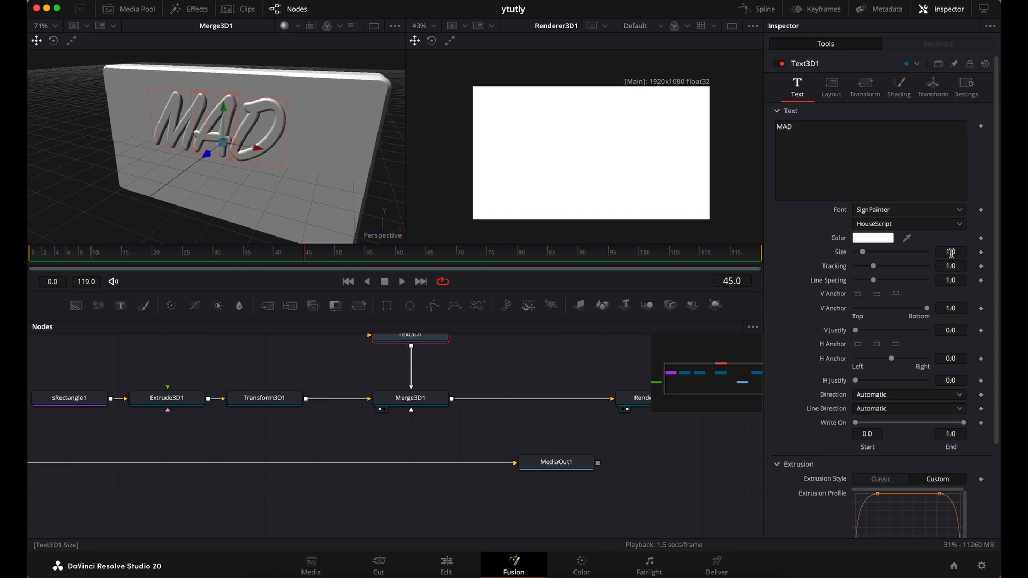
left_click_drag(952, 253, 961, 254)
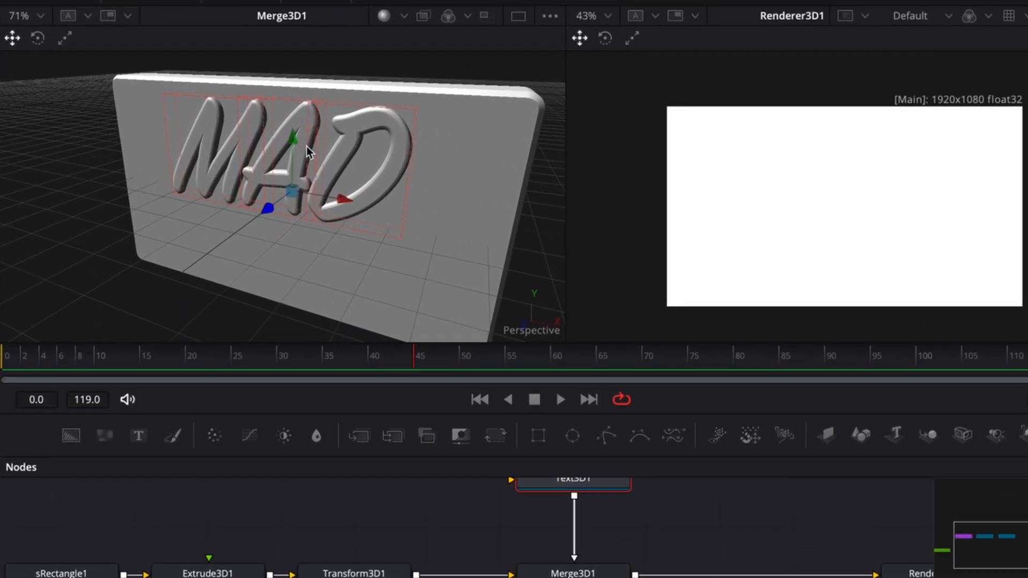
left_click_drag(296, 144, 298, 175)
scroll(298, 176, "left", 10)
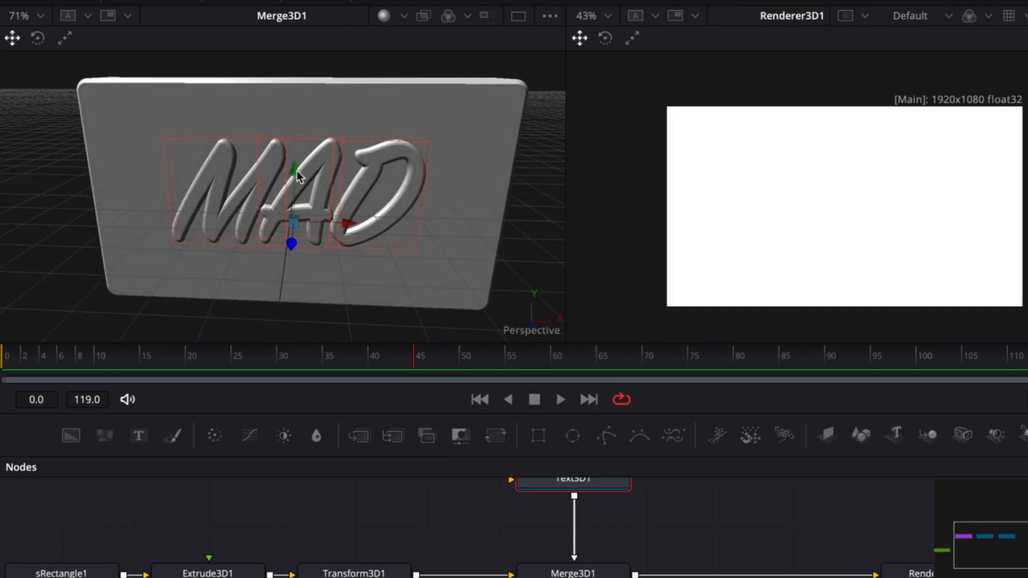
scroll(298, 176, "down", 5)
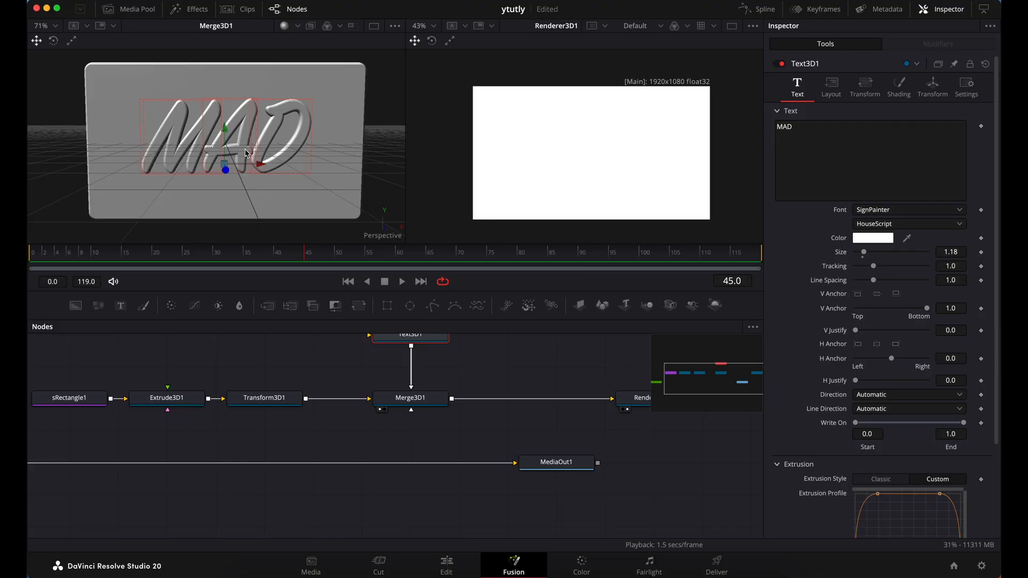
Add a second Text 3D node beside Text3D1 and connect its output to Merge3D1
scroll(511, 357, "right", 5)
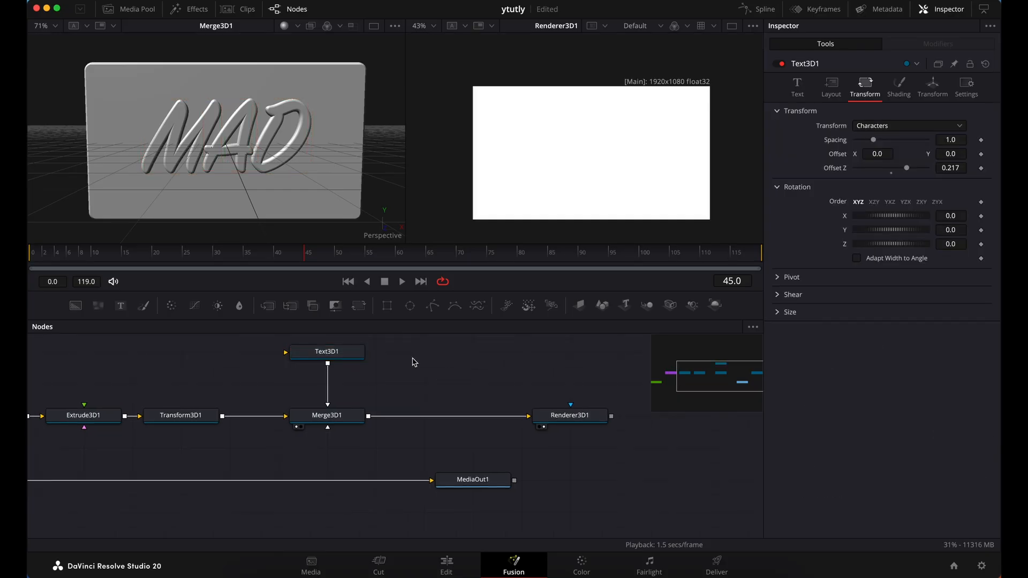
key("shift+space")
type("T4")
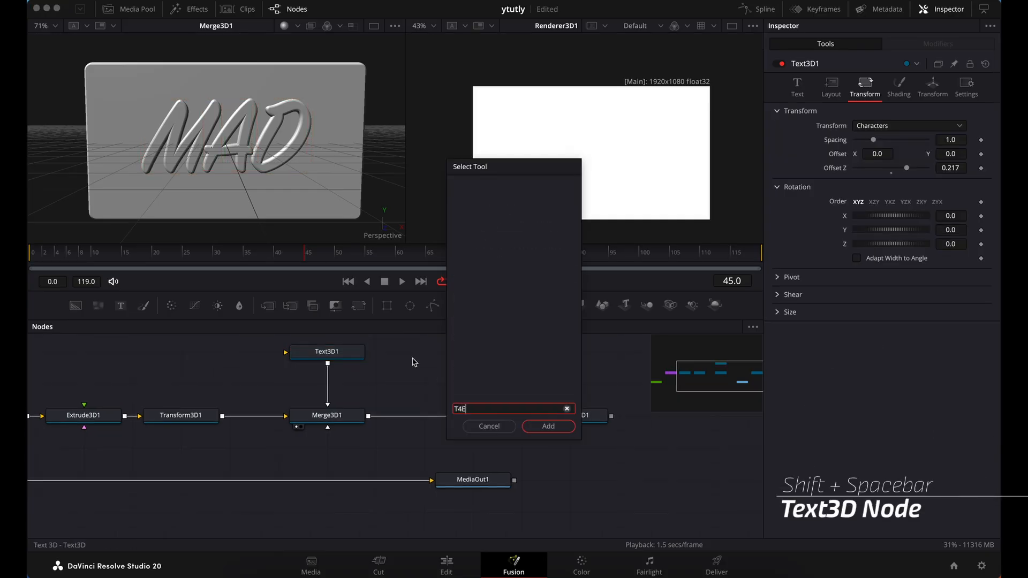
key("BackSpace")
type("EXT")
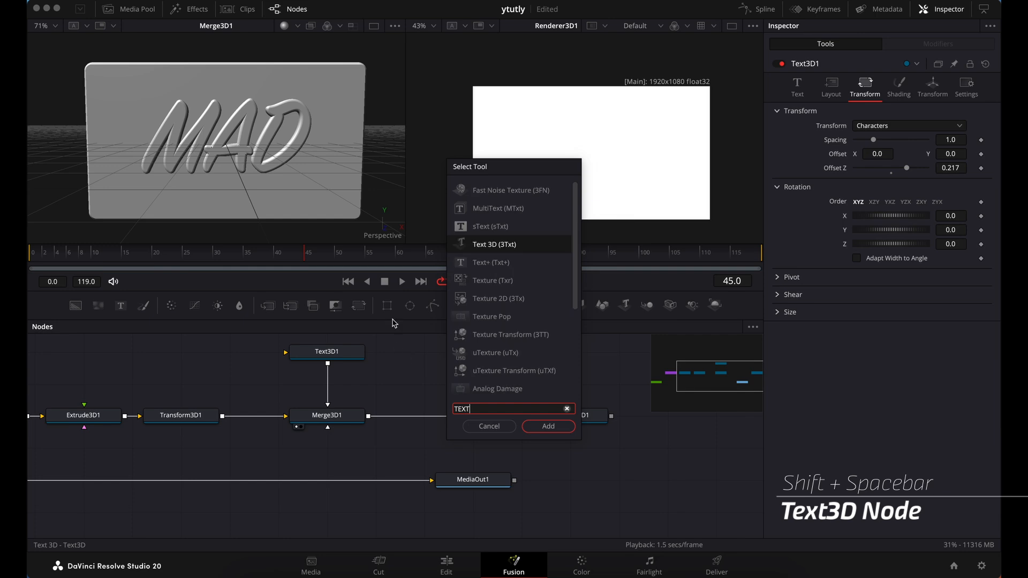
left_click(549, 427)
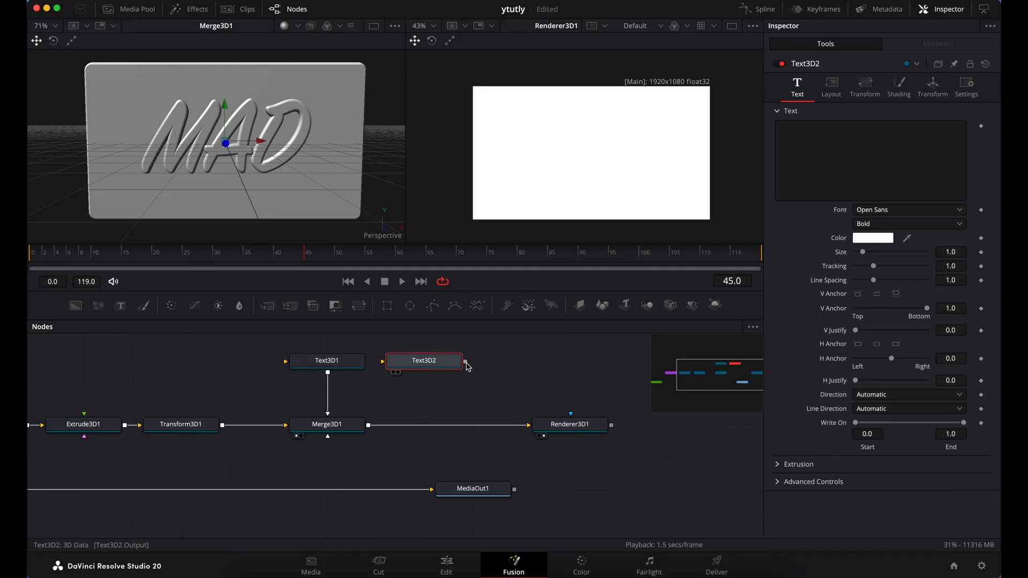
left_click_drag(466, 363, 348, 425)
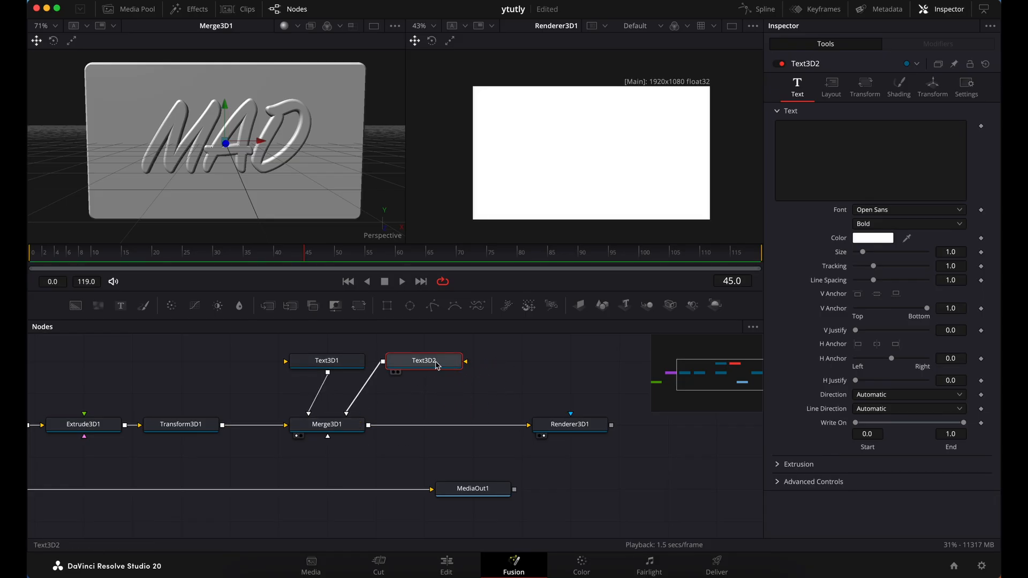
Enter RESOLVE as the text of Text3D2 and set its font to Proxima Nova Semibold
left_click(869, 158)
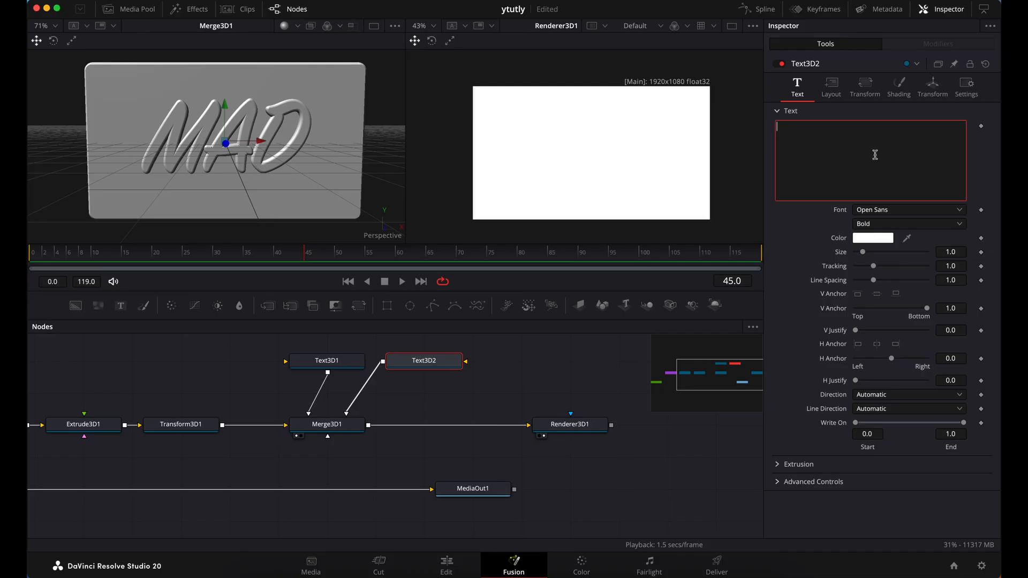
type("RESOLVE")
left_click(899, 215)
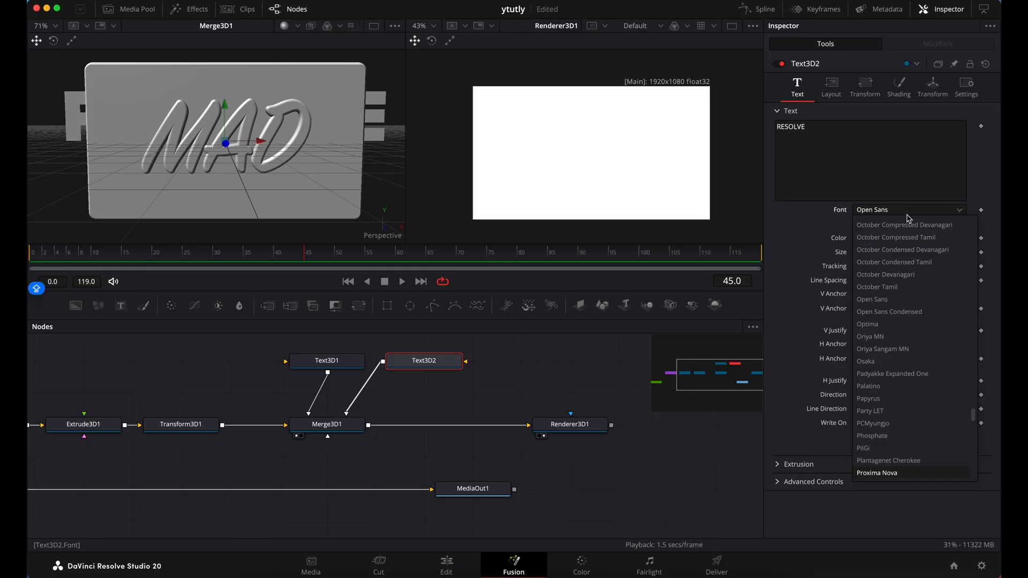
scroll(908, 452, "down", 3)
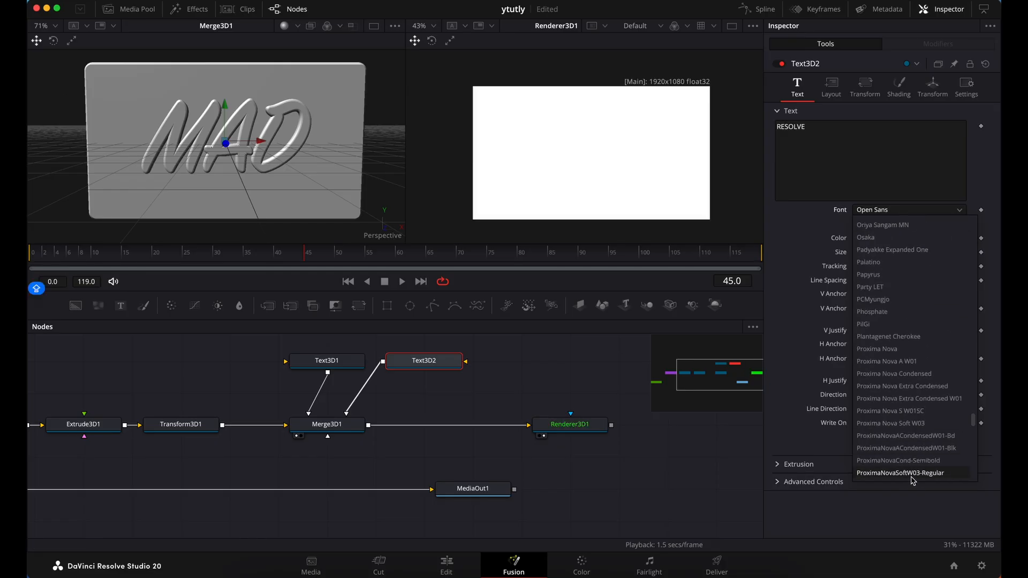
left_click(903, 351)
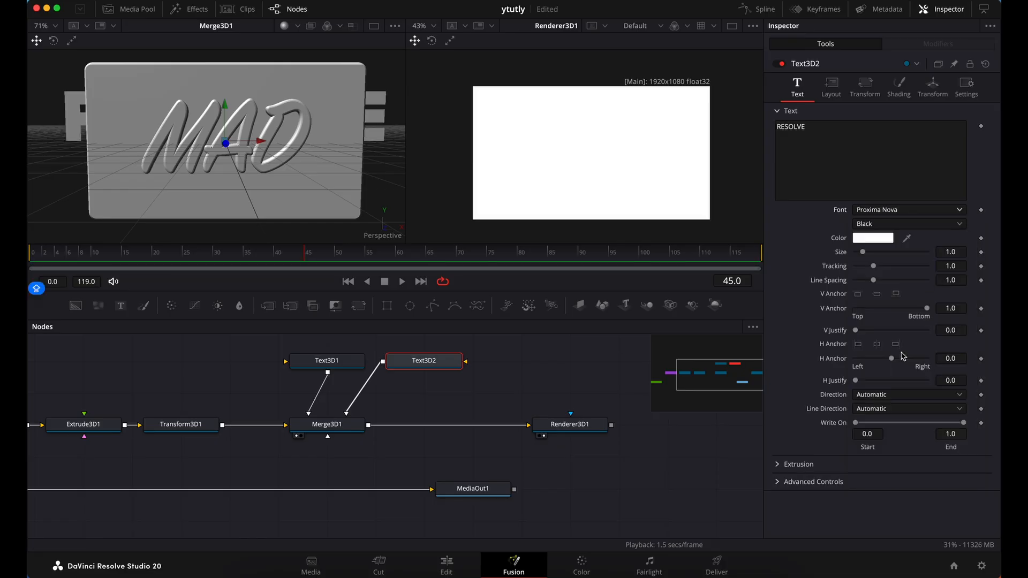
left_click(937, 225)
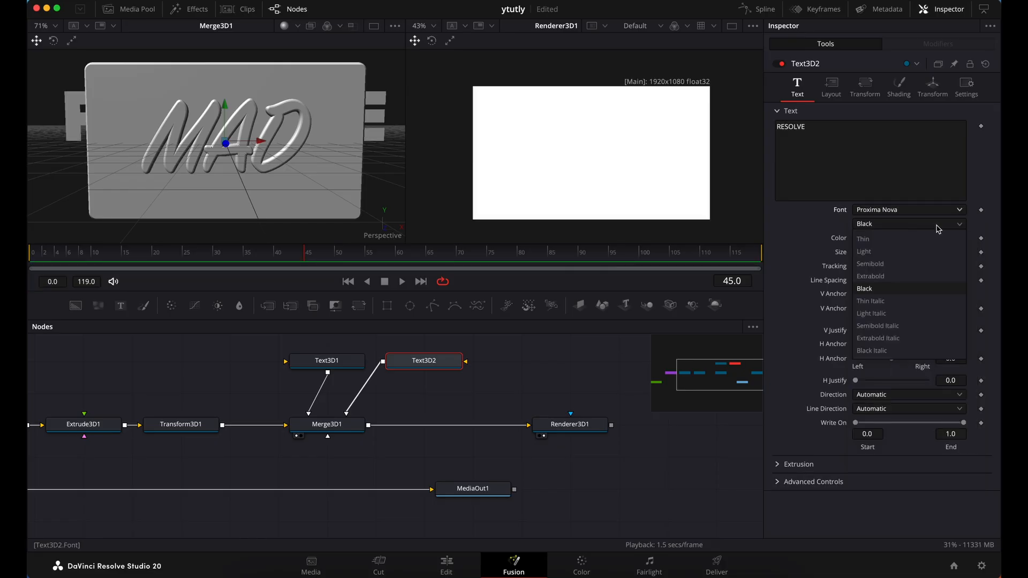
left_click(882, 266)
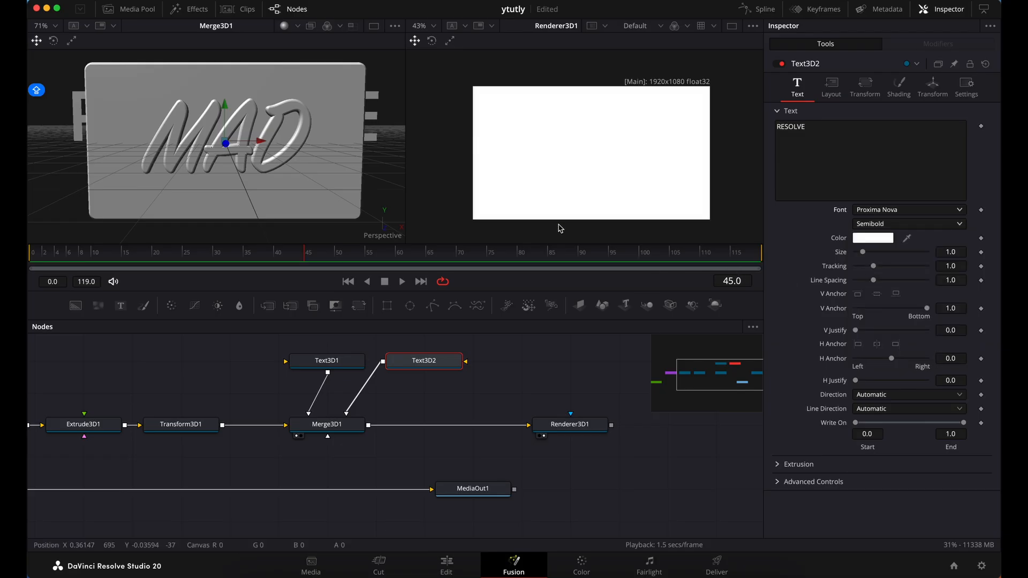
Try bringing the RESOLVE characters forward with an Offset Z of about 0.094
left_click(870, 89)
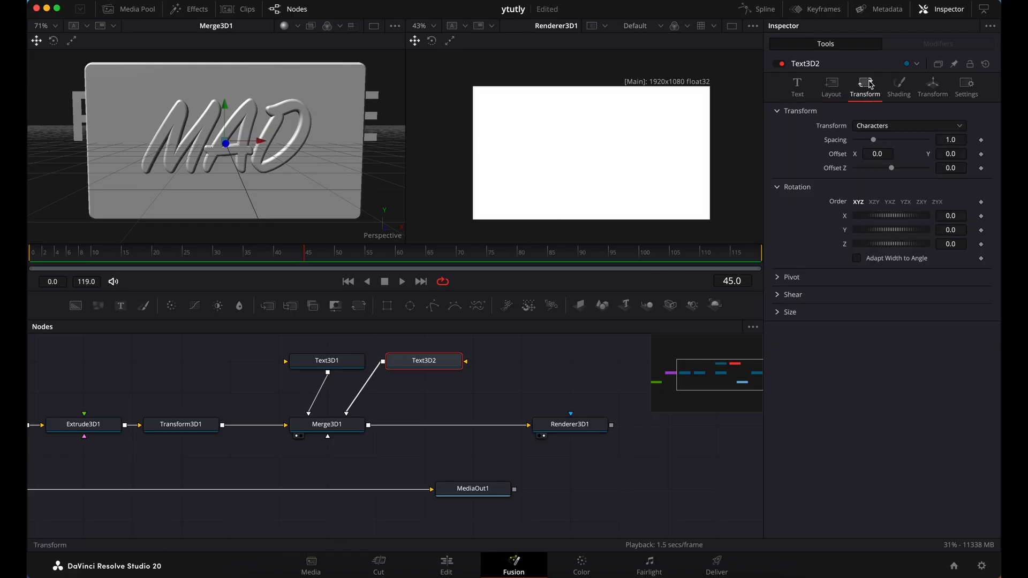
left_click_drag(951, 168, 953, 172)
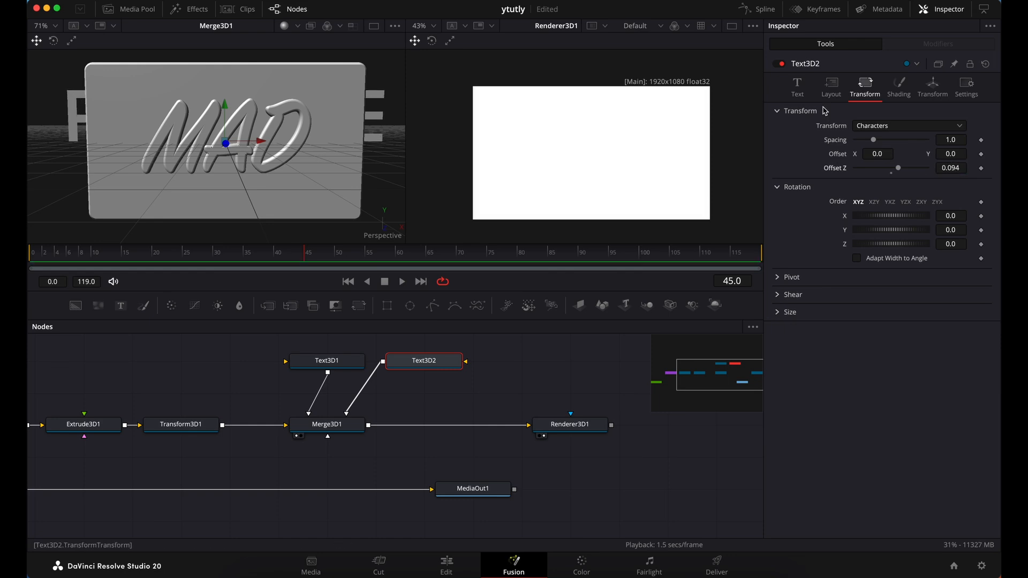
Set the extrusion depth of the RESOLVE text to 0.2
left_click(804, 92)
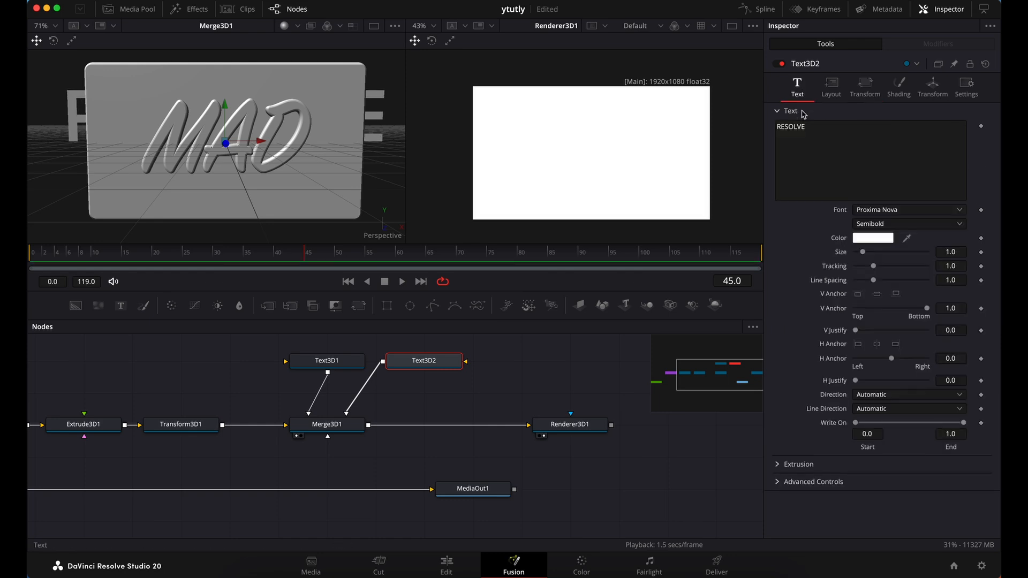
left_click(779, 464)
scroll(810, 476, "down", 1)
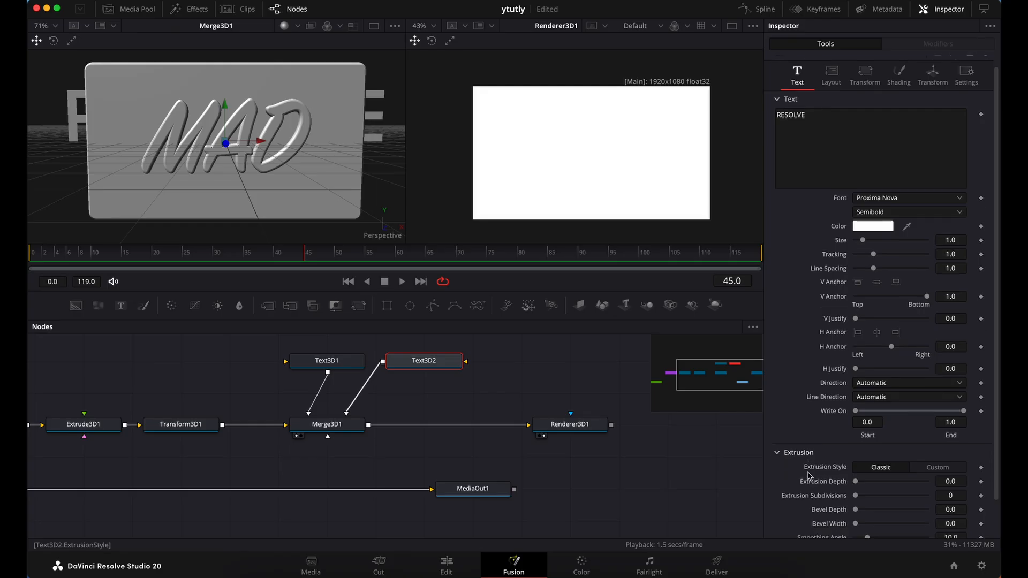
scroll(810, 476, "down", 3)
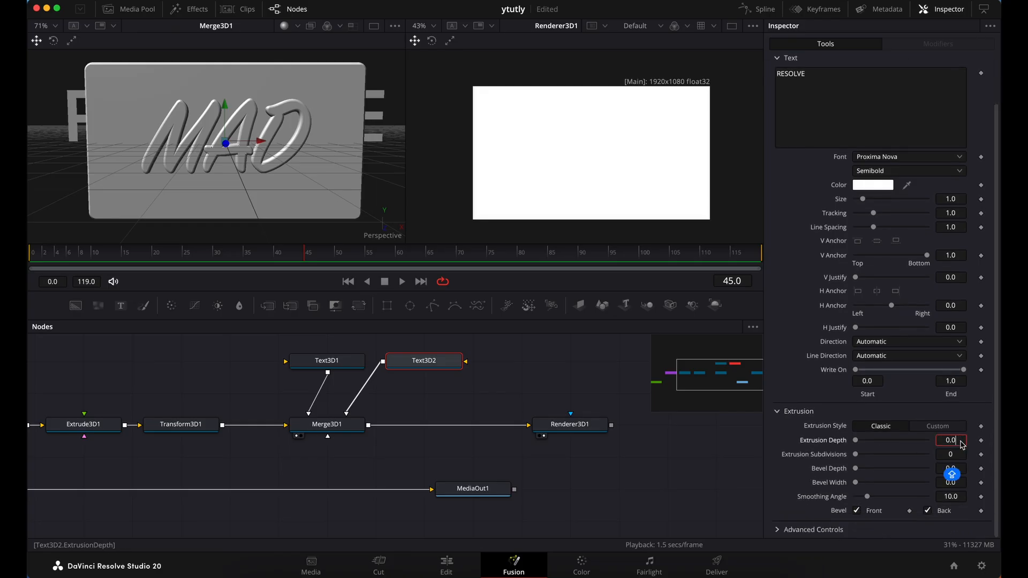
type("0.2")
key("Tab")
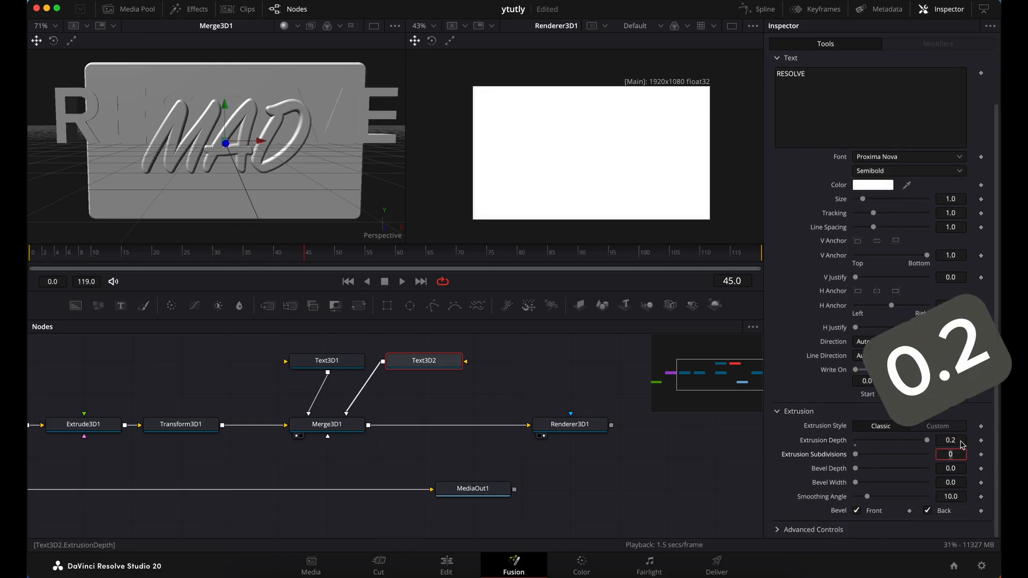
Bevel the extruded RESOLVE text with a bevel depth and bevel width of 0.01
left_click(964, 472)
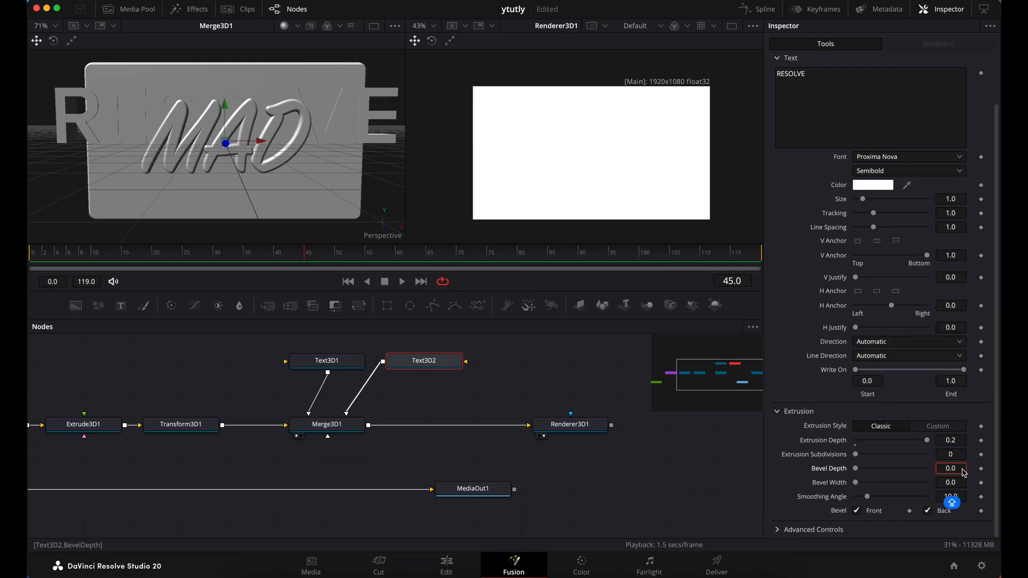
type("1")
key("Tab")
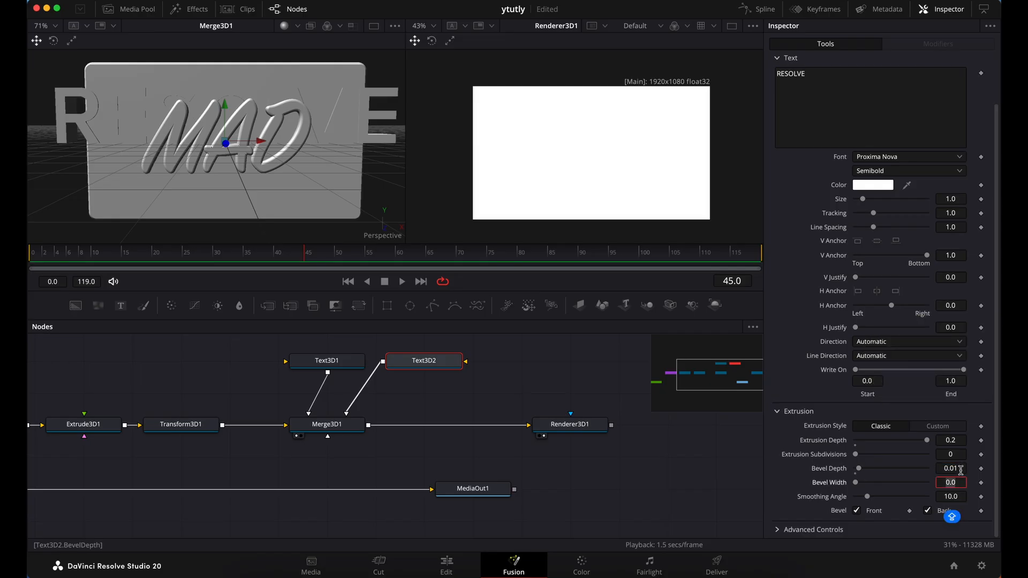
type("0.01")
key("Tab")
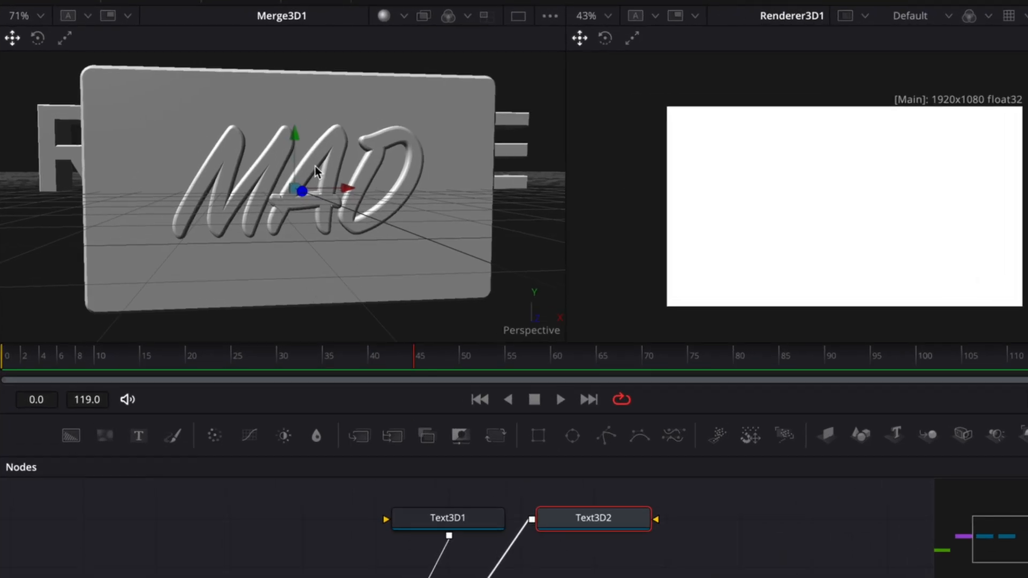
Lower the RESOLVE text toward the vertical middle of the slab and reduce its size to 0.75
left_click_drag(298, 144, 299, 173)
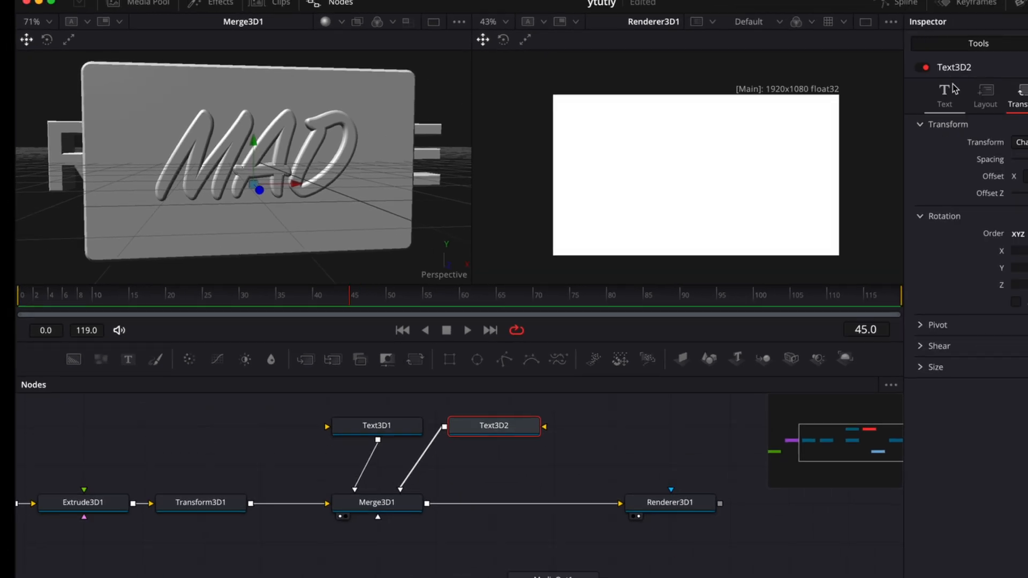
left_click(806, 88)
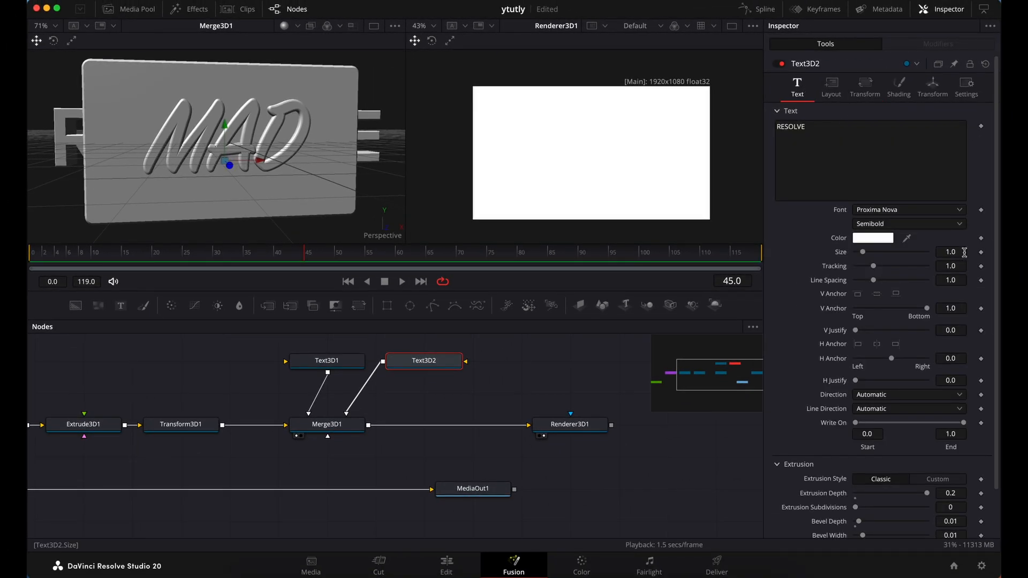
type("0.75")
key("Tab")
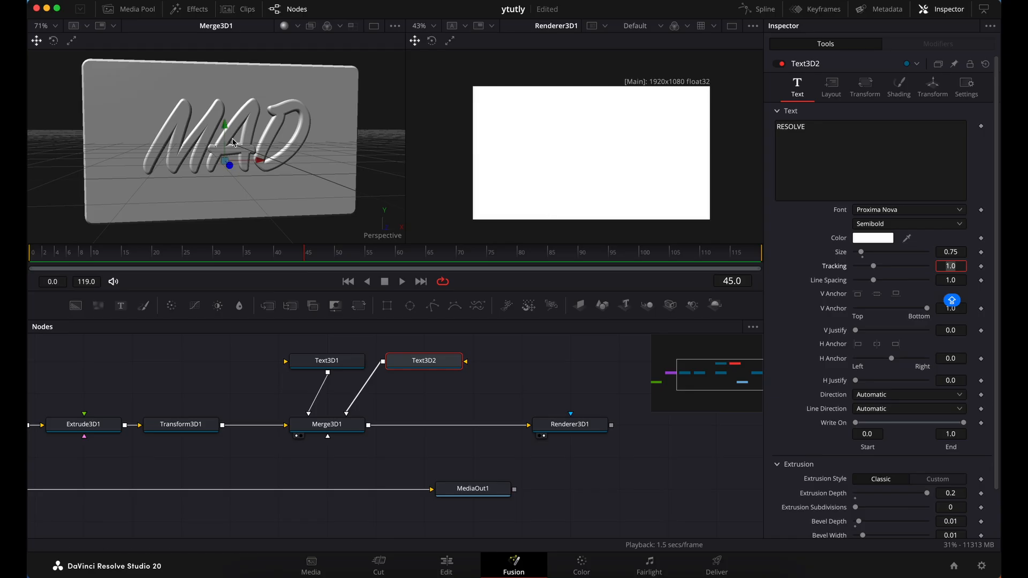
Bring the RESOLVE characters in front of the slab with an Offset Z of about 0.175 and reduce the text size to 0.6
left_click(868, 96)
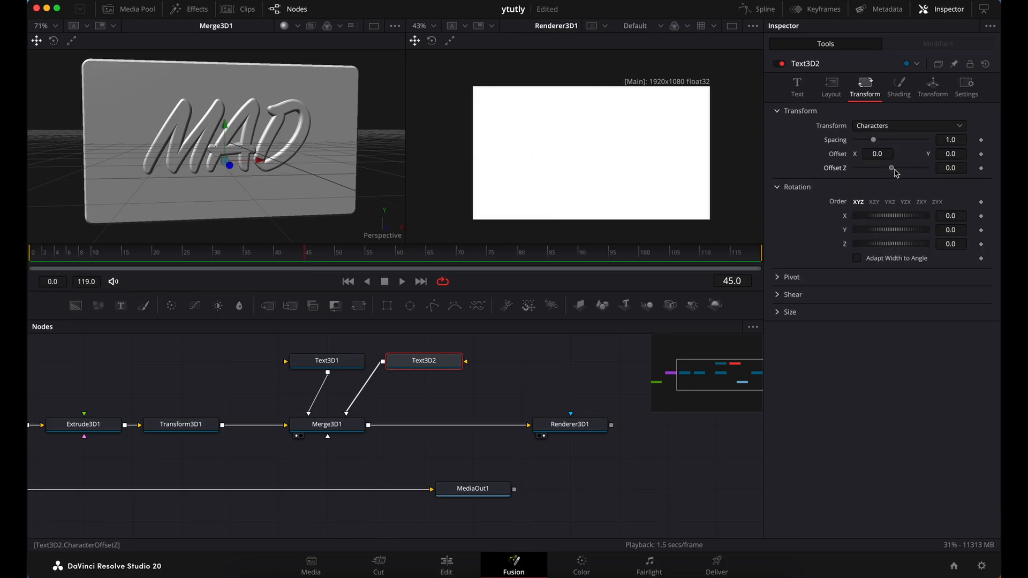
left_click_drag(894, 169, 906, 171)
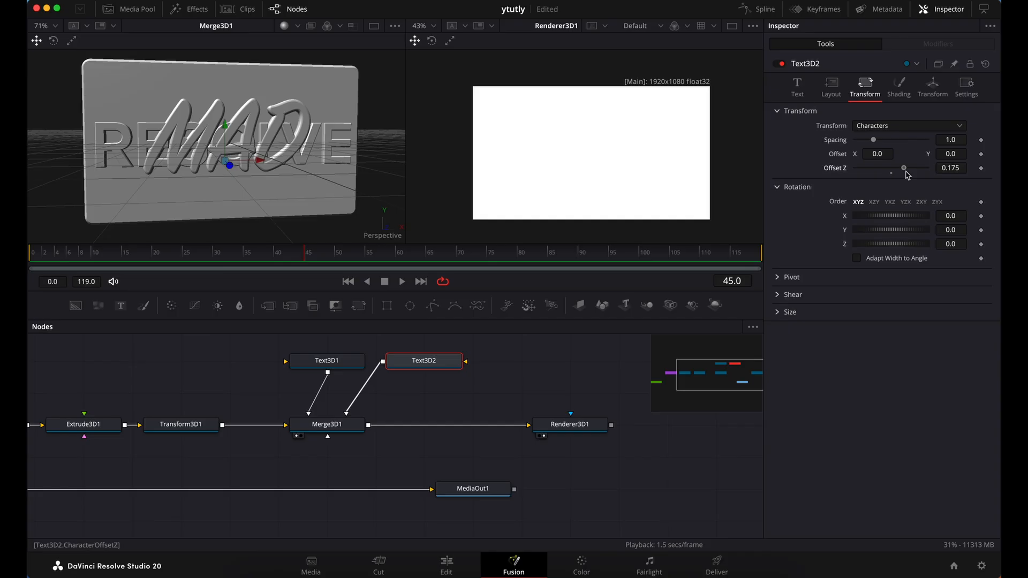
left_click(797, 86)
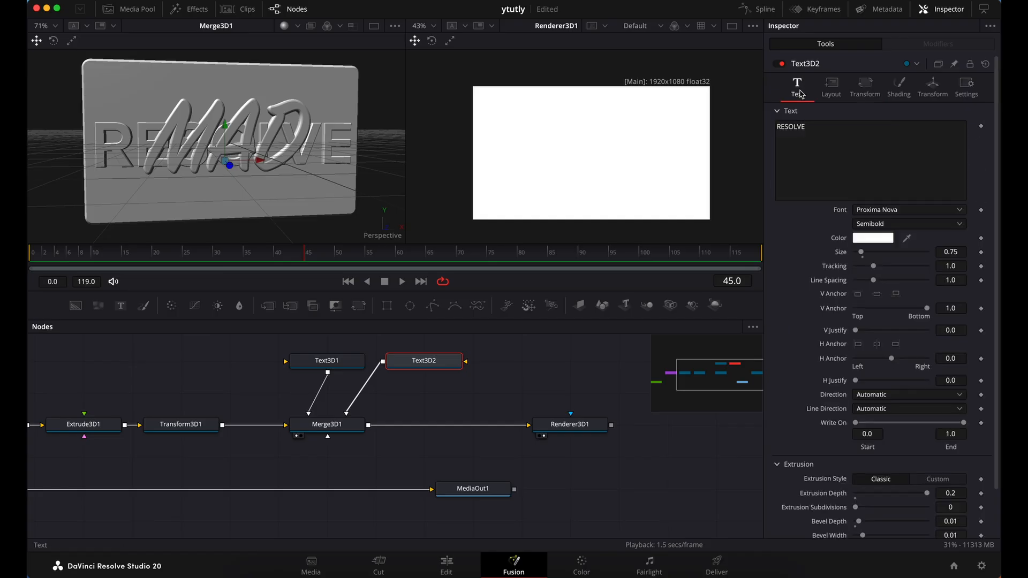
left_click(951, 251)
type("0.7")
key("Tab")
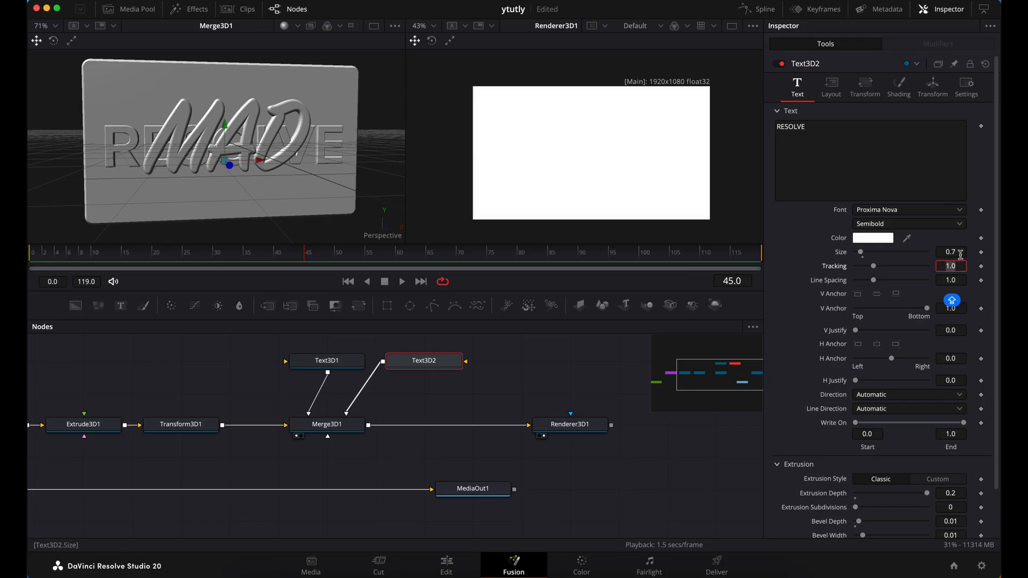
left_click(960, 254)
key("Tab")
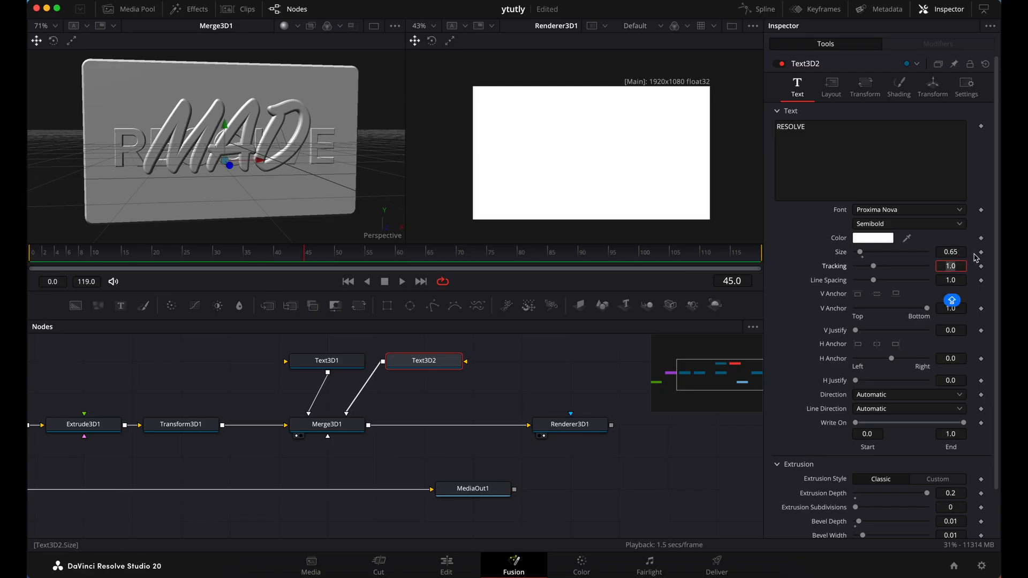
left_click(962, 250)
key("Tab")
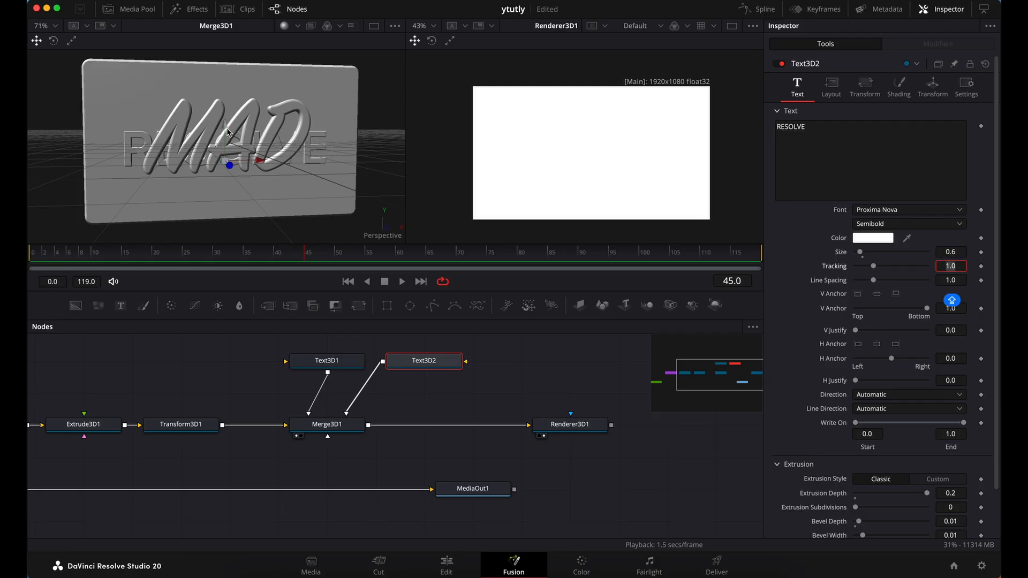
Raise the RESOLVE text slightly so that it sits vertically centred on the slab
left_click_drag(225, 127, 232, 122)
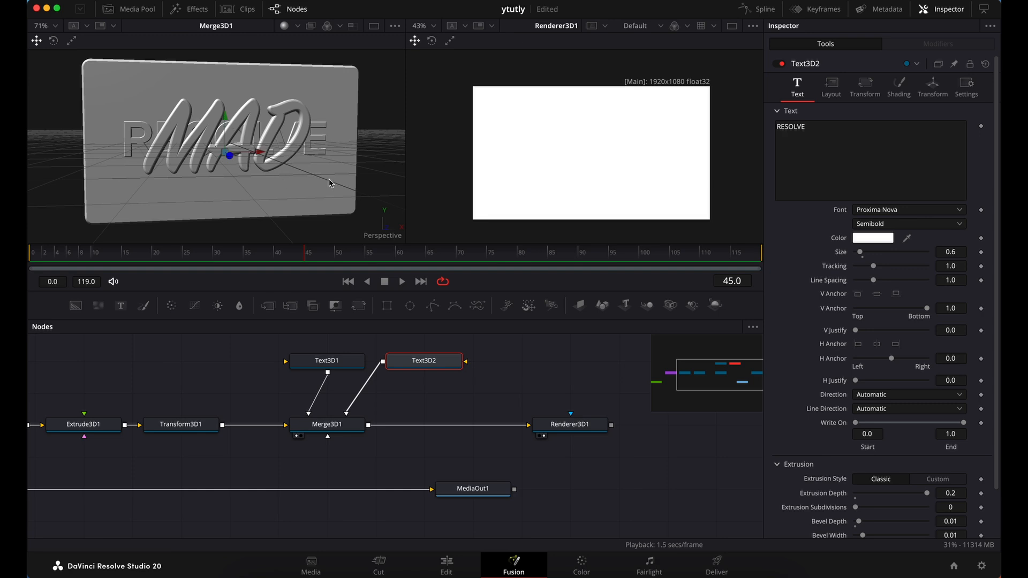
scroll(331, 183, "left", 3)
scroll(331, 183, "right", 5)
scroll(331, 184, "left", 1)
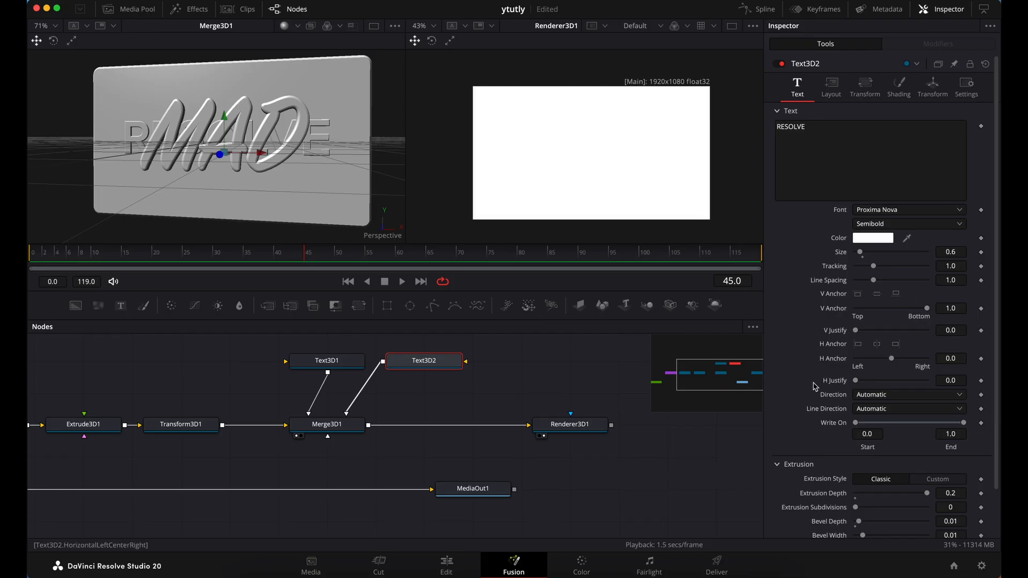
scroll(544, 402, "right", 2)
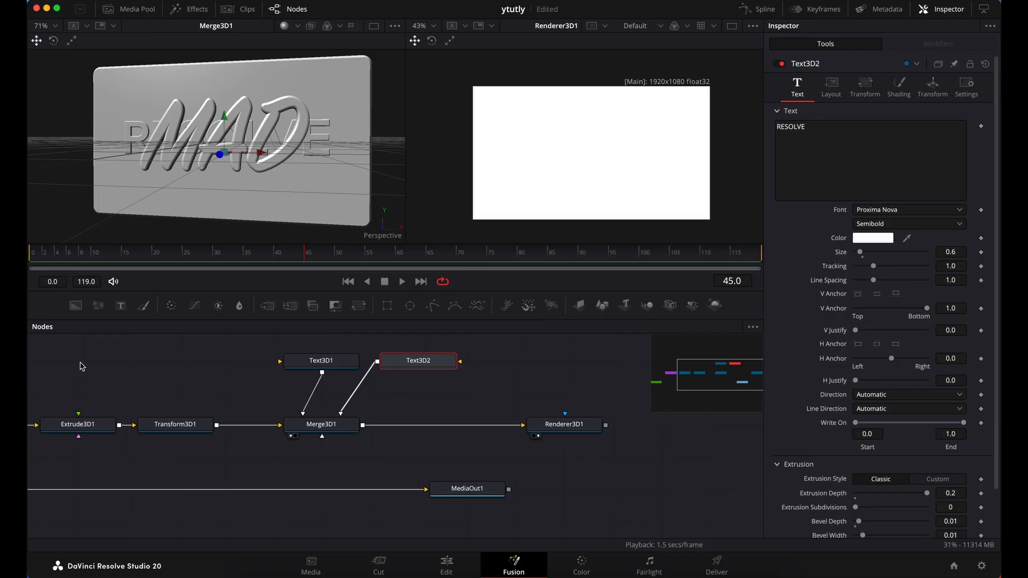
Return the playhead to frame 0 and rename the Text3D1 node as MAD
left_click(35, 258)
left_click(338, 366)
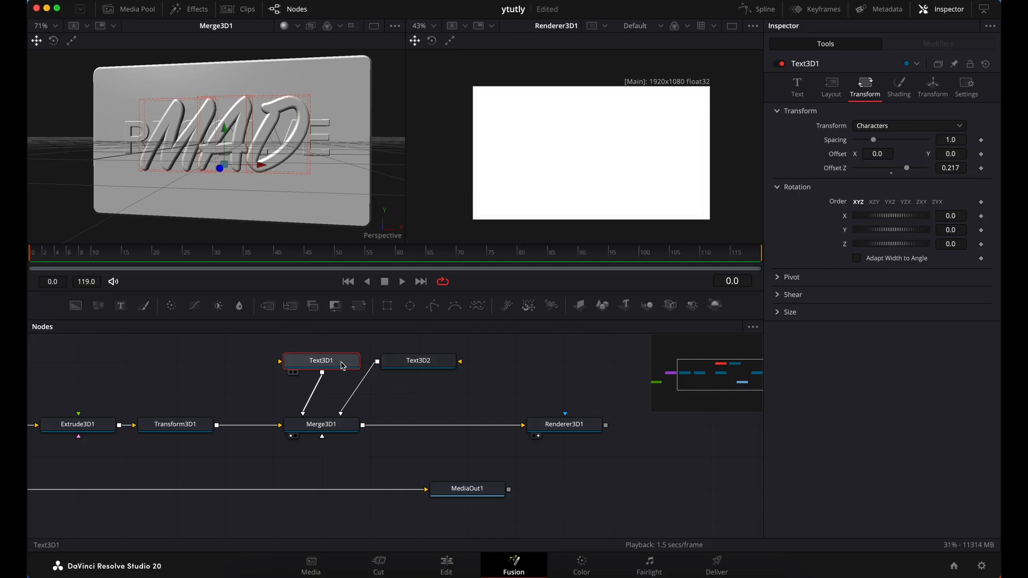
right_click(344, 366)
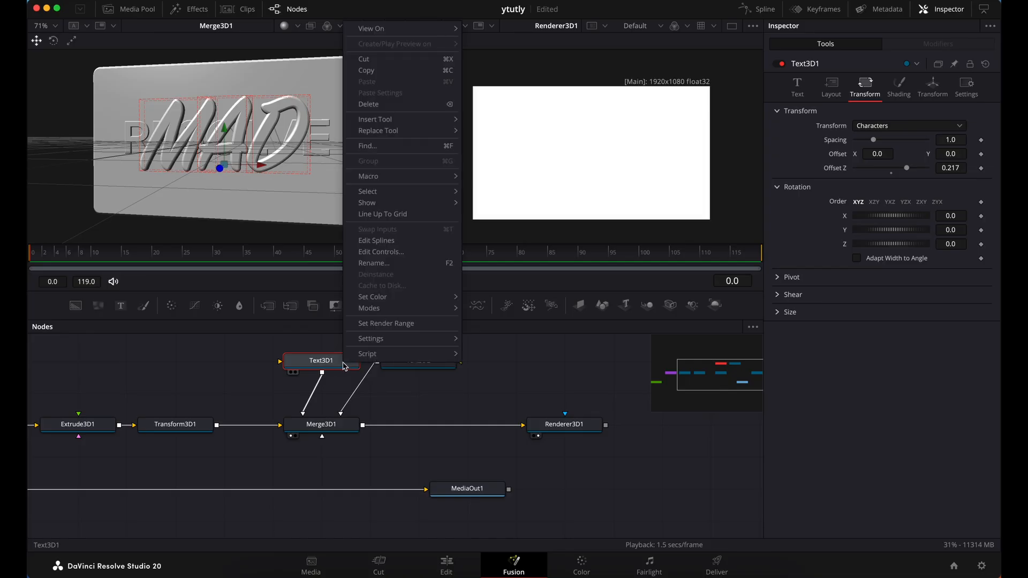
left_click(396, 265)
type("MAD")
key("Return")
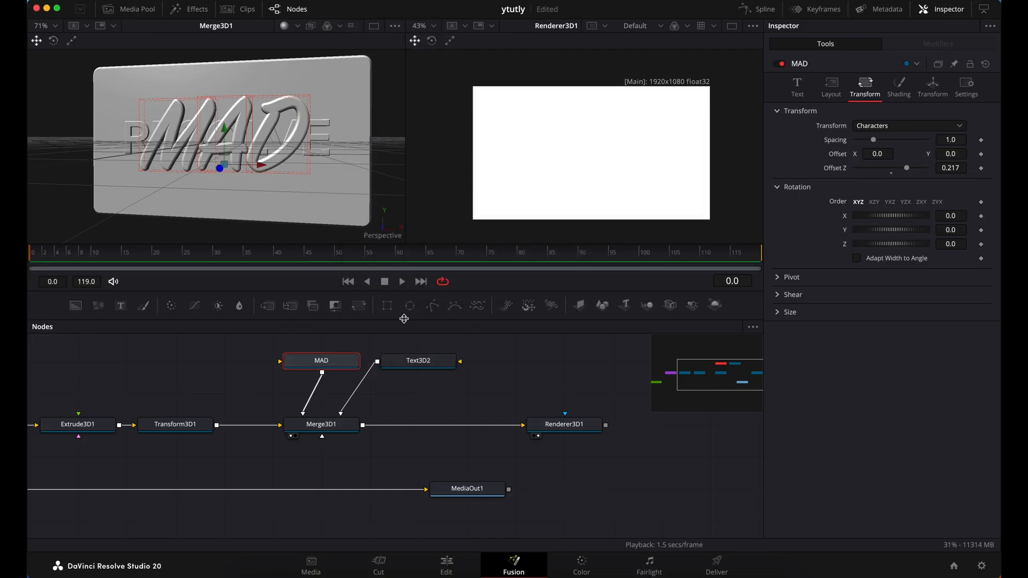
Rename the Text3D2 node as RESOLVE
right_click(438, 362)
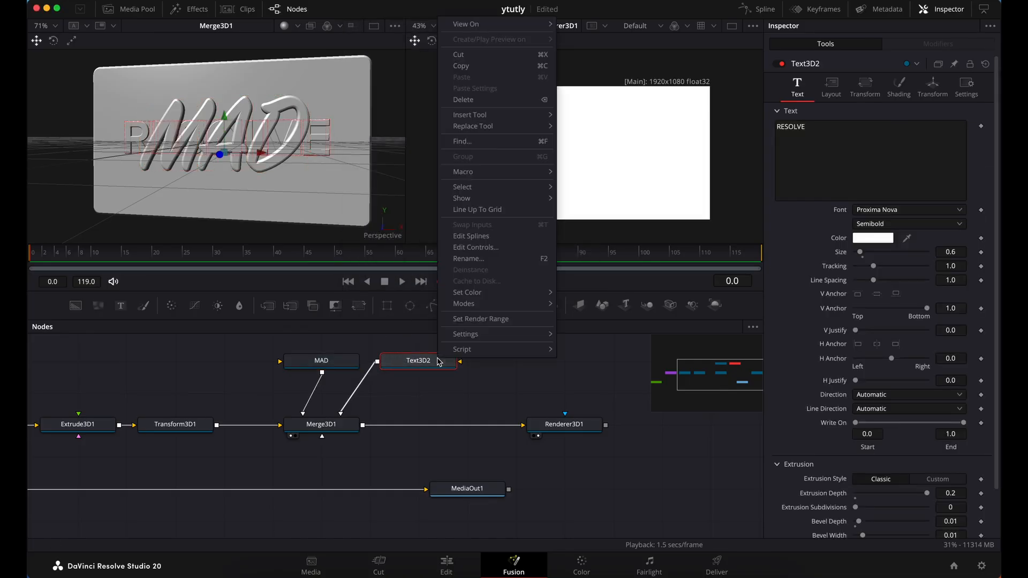
left_click(487, 260)
type("RESOL")
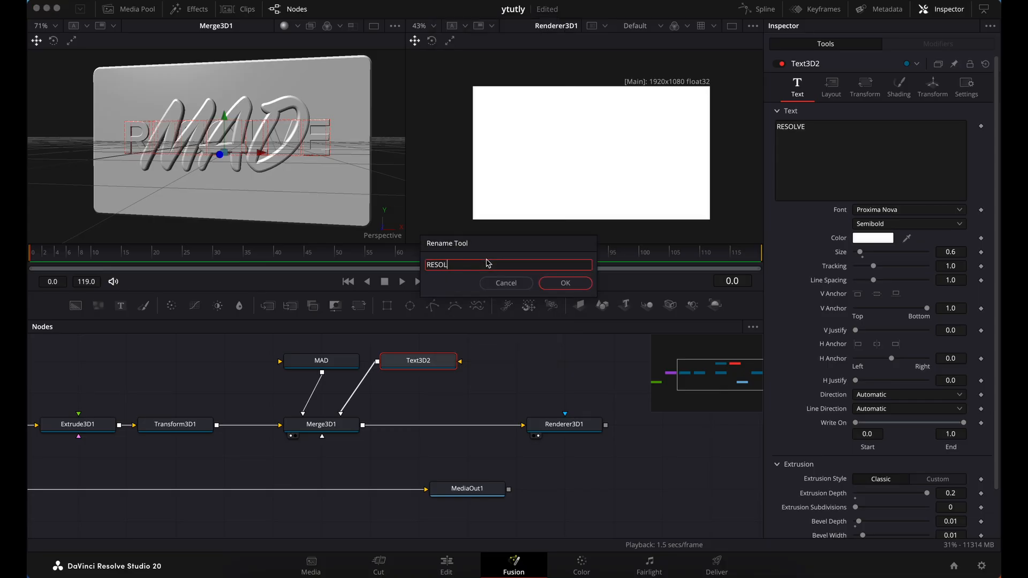
type("VE")
key("Return")
Reset the characters' Offset Z to 0.0 on both the MAD and RESOLVE nodes
left_click(322, 361)
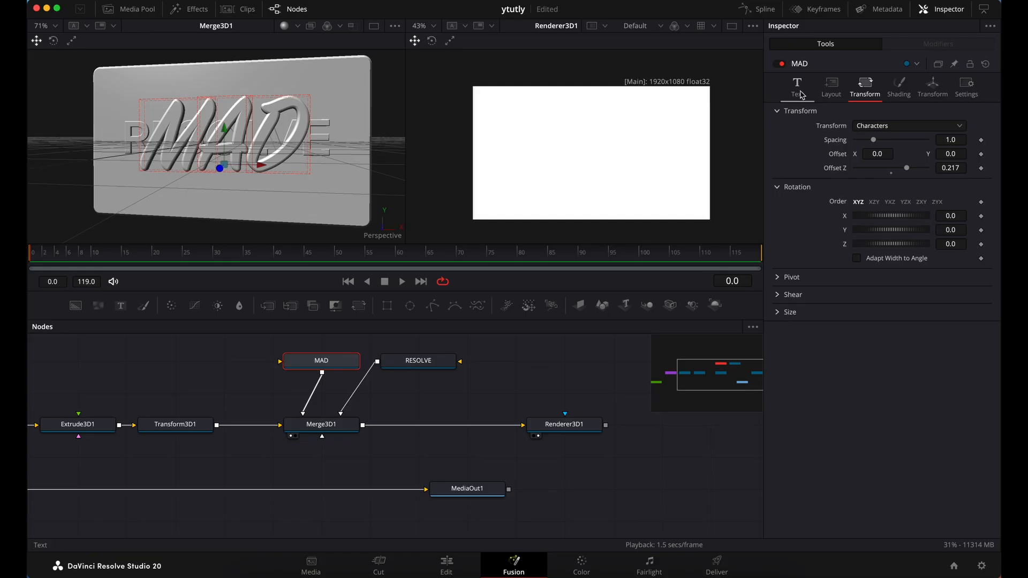
double_click(840, 169)
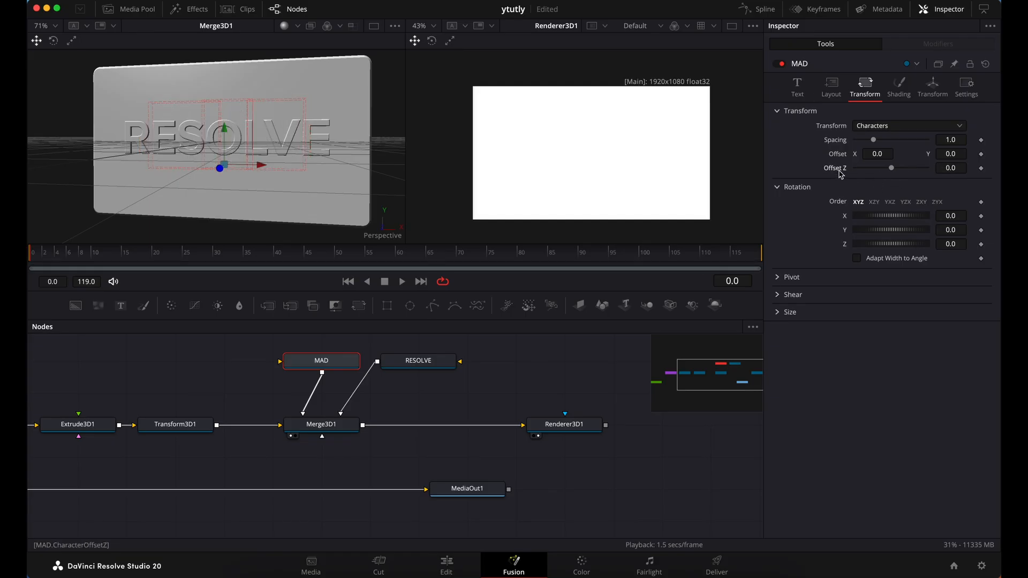
left_click(436, 365)
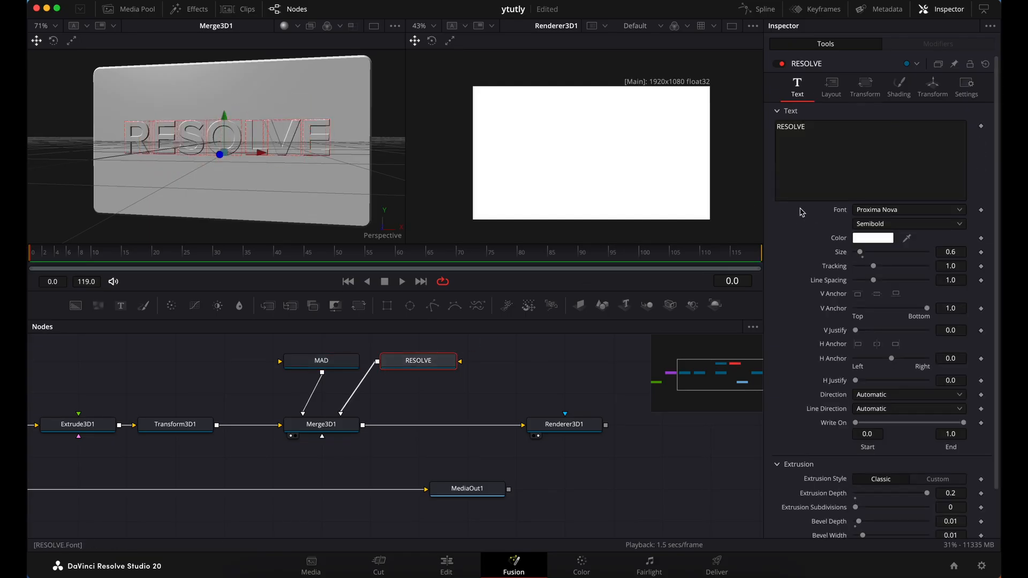
left_click(866, 90)
double_click(840, 169)
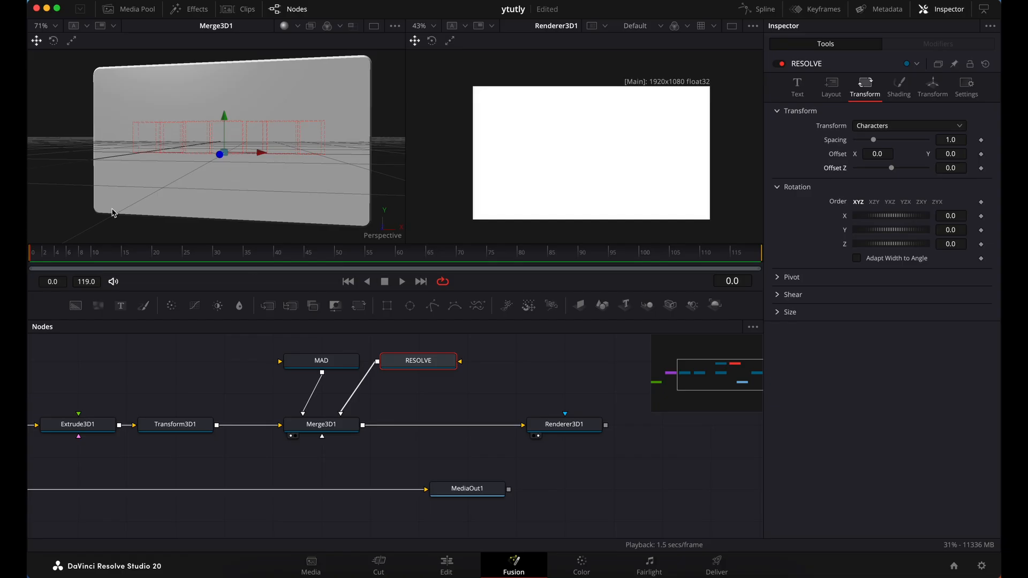
left_click(797, 87)
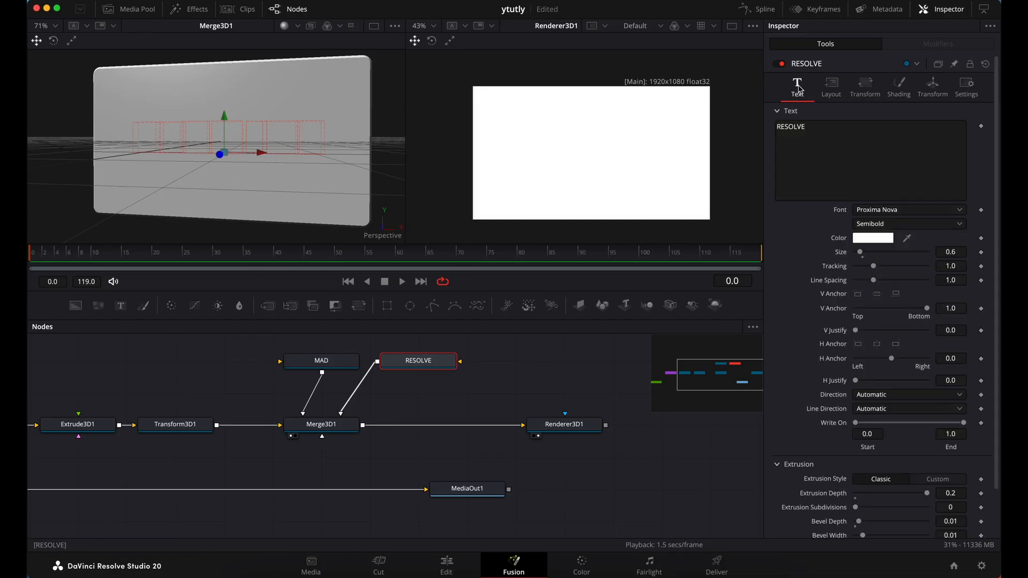
Apply a Follower modifier to the text of the MAD node
left_click(328, 366)
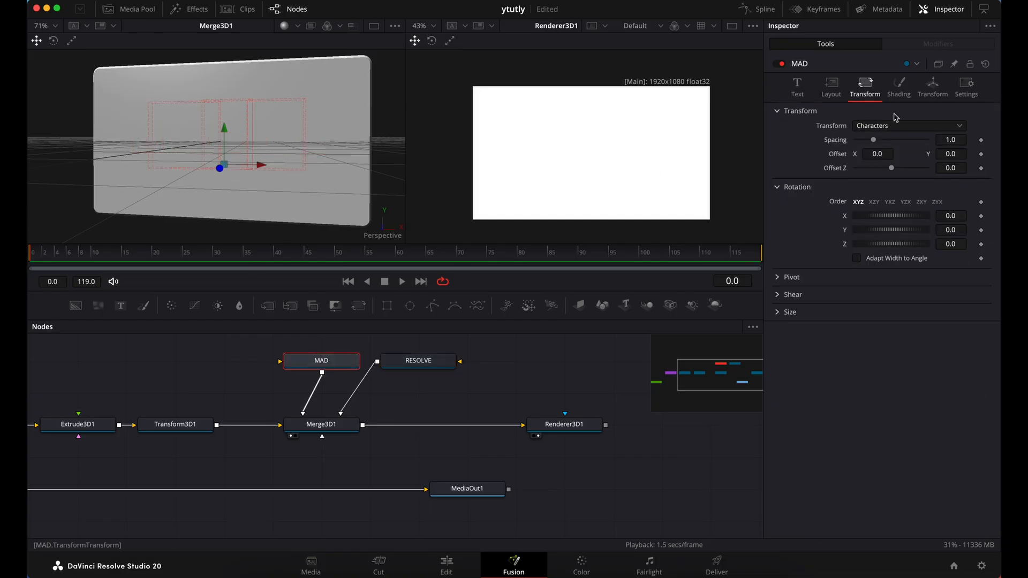
left_click(797, 94)
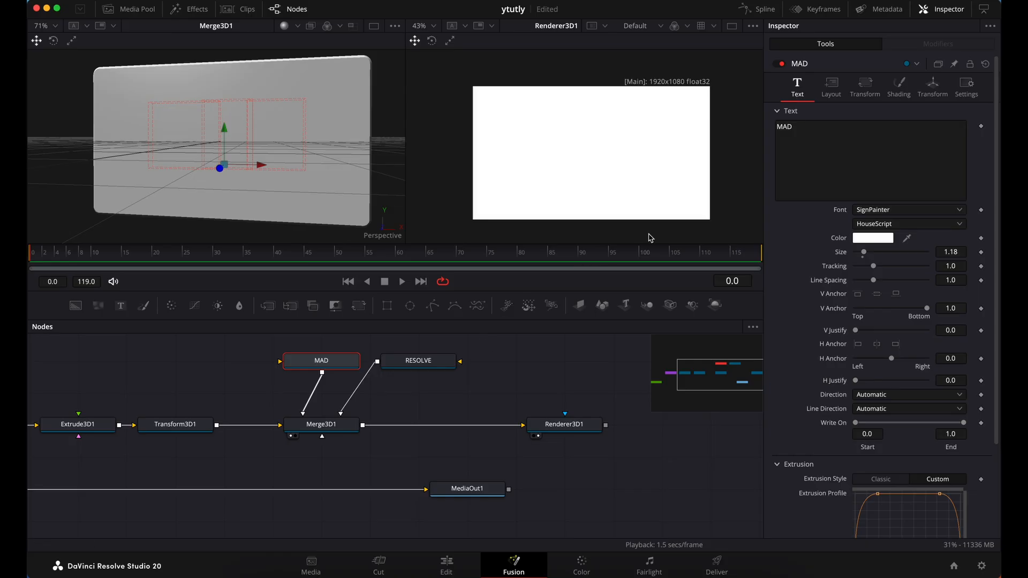
right_click(809, 148)
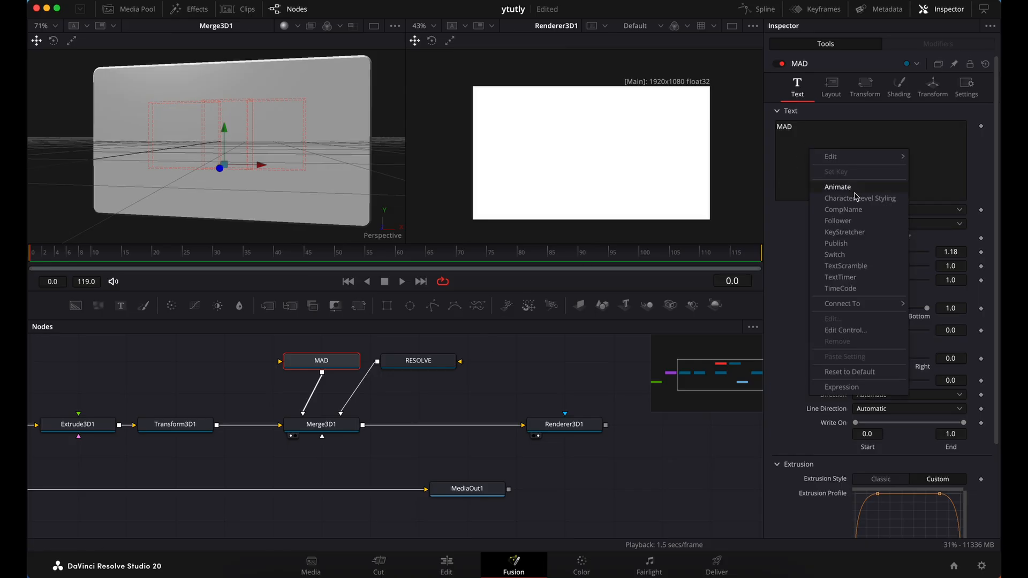
left_click(859, 221)
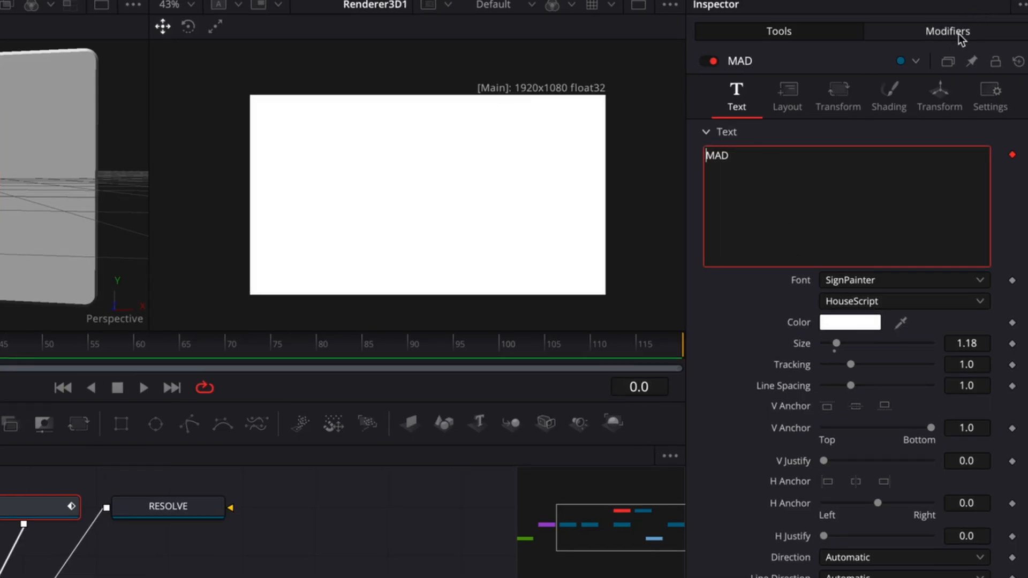
Set the MAD text's Follower delay between characters to 5.0 and keyframe the characters' Offset Z at 0.0 on frame 0
left_click(961, 33)
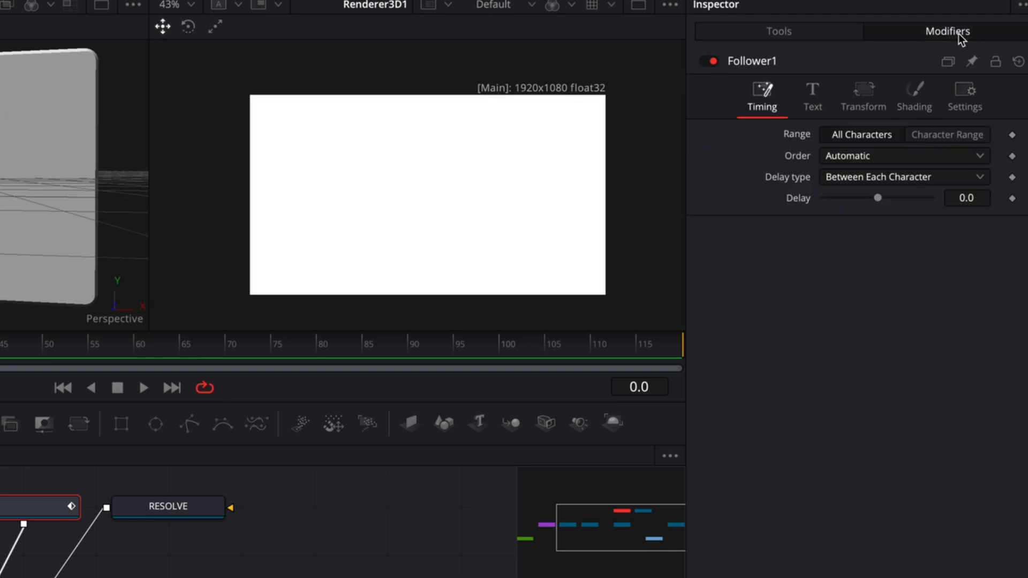
left_click(982, 202)
type("5")
key("Return")
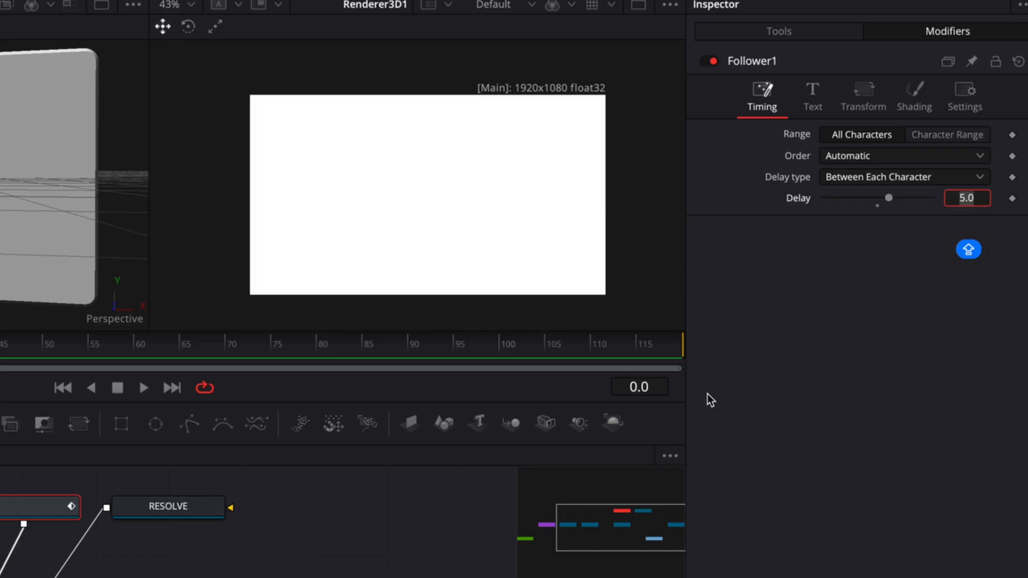
left_click(860, 98)
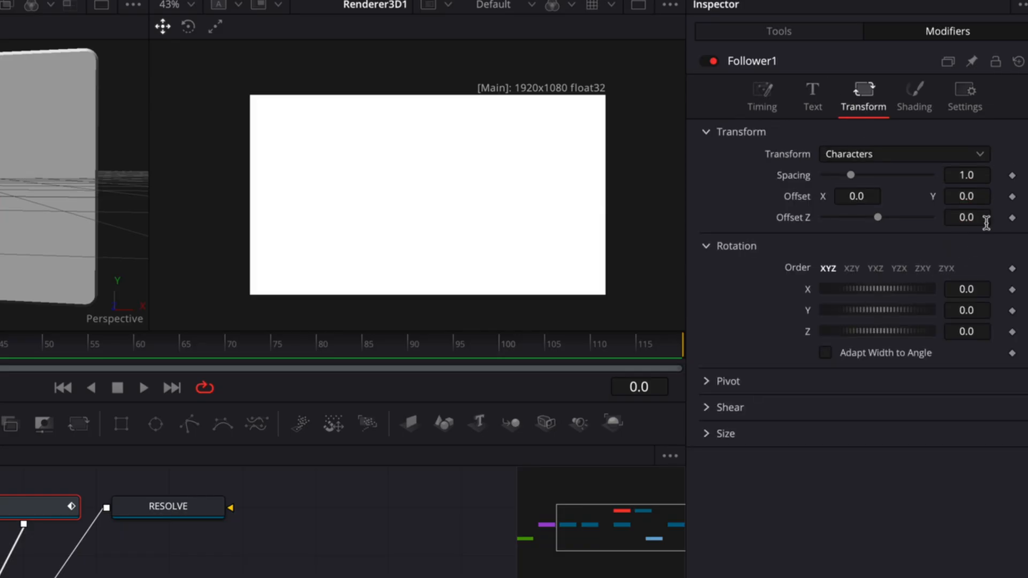
left_click(1012, 218)
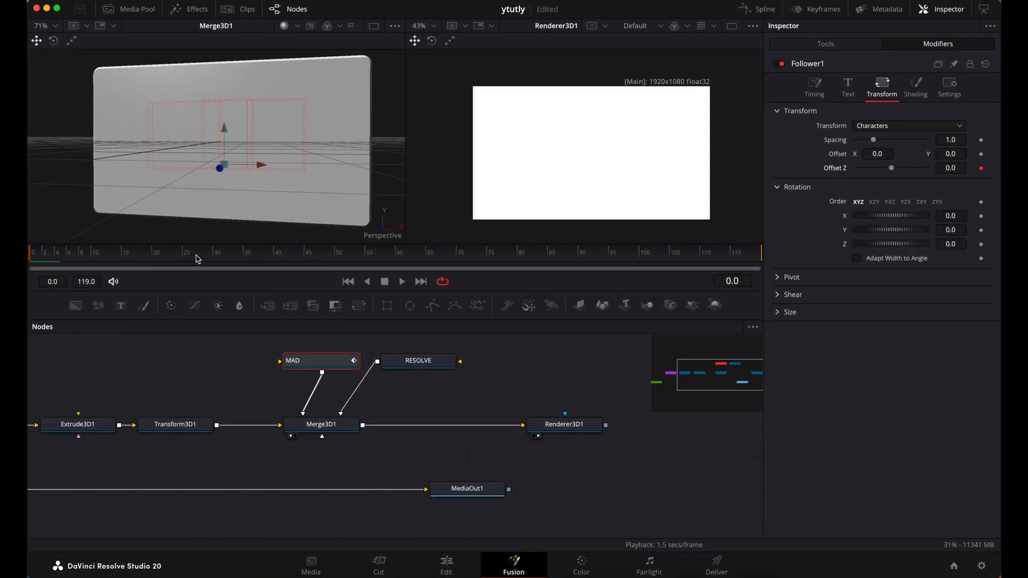
At frame 35, set the MAD Follower's character Offset Z to 0.4 so the letters protrude from the slab
left_click(246, 259)
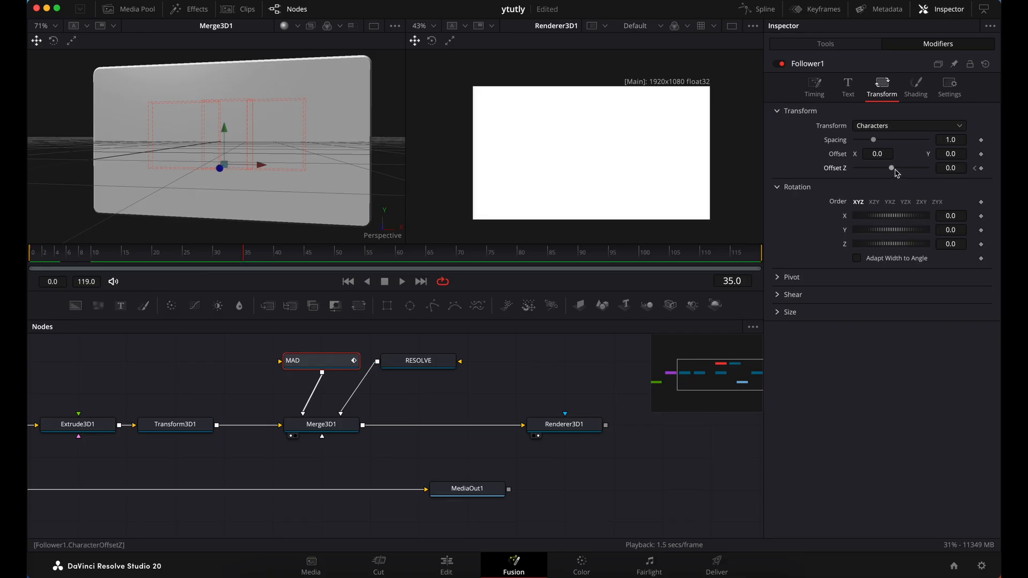
left_click_drag(892, 169, 918, 177)
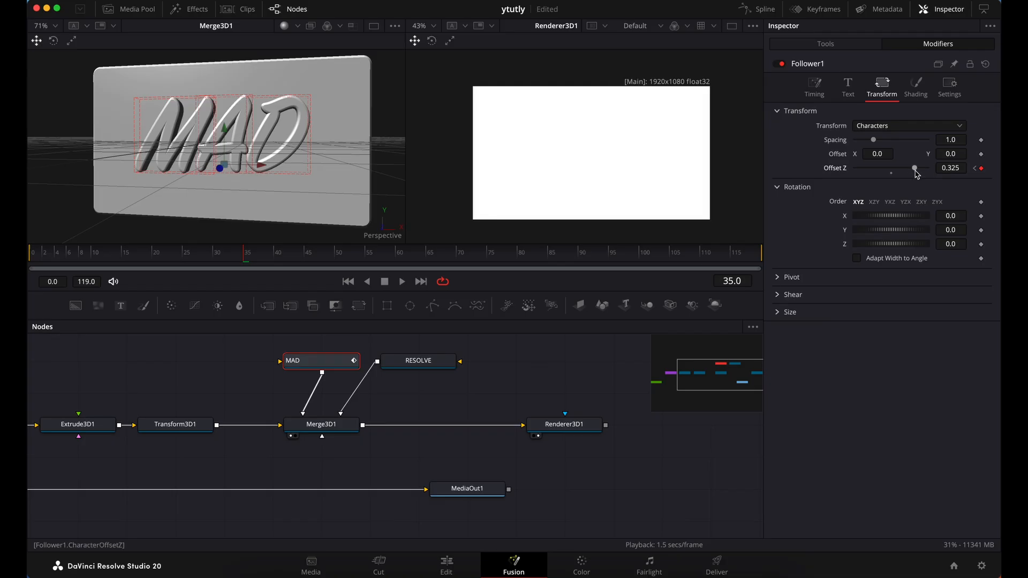
left_click_drag(917, 173, 920, 177)
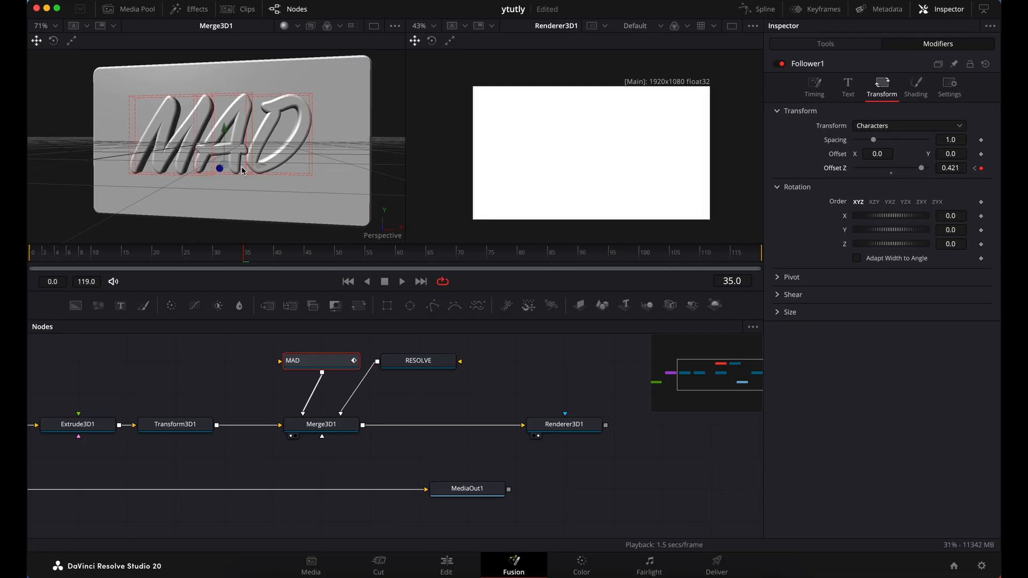
scroll(241, 167, "right", 10)
scroll(241, 170, "left", 3)
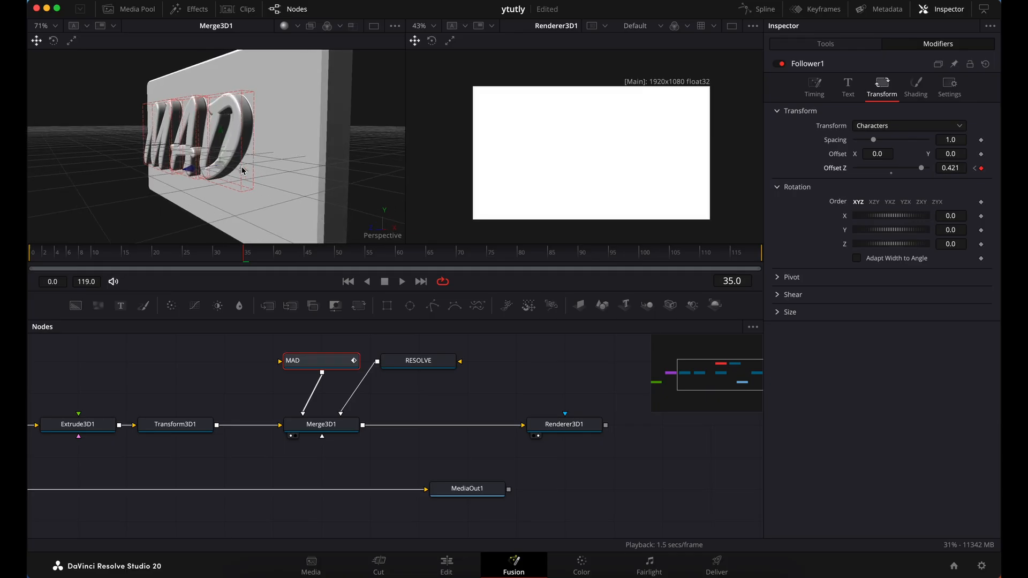
scroll(241, 171, "left", 4)
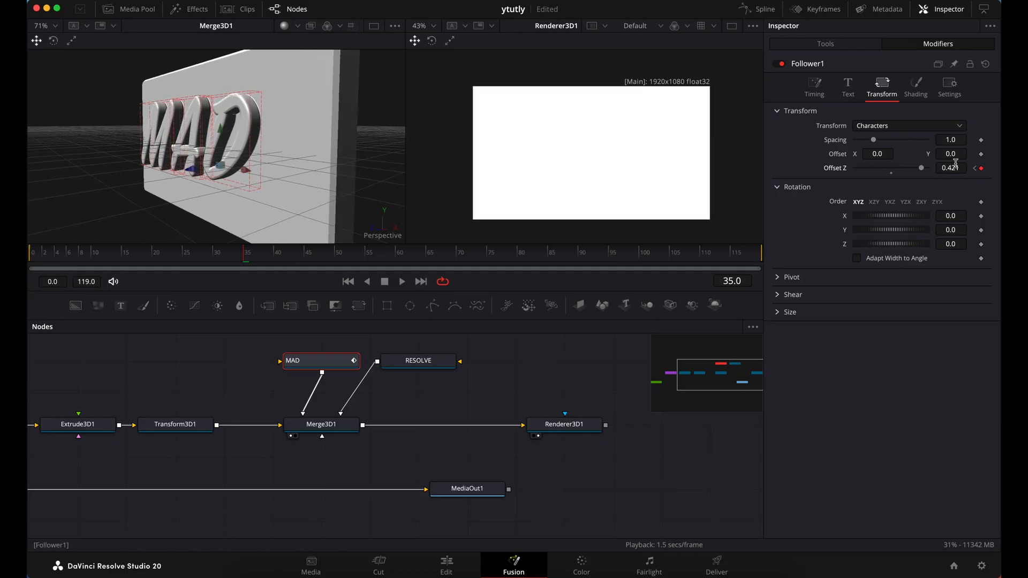
left_click_drag(957, 168, 939, 168)
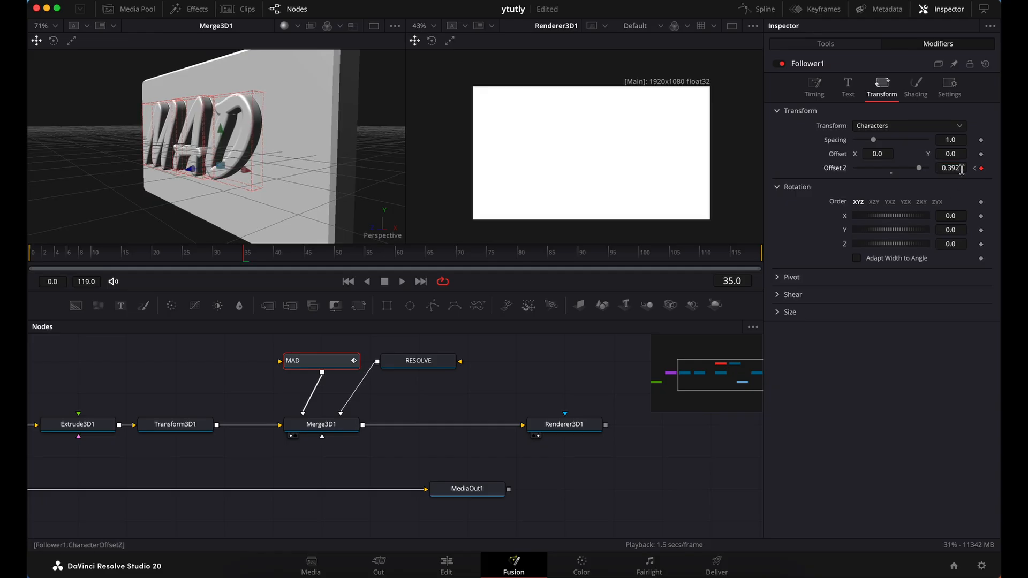
key("BackSpace")
key("BackSpace")
key("BackSpace")
type("4")
key("Tab")
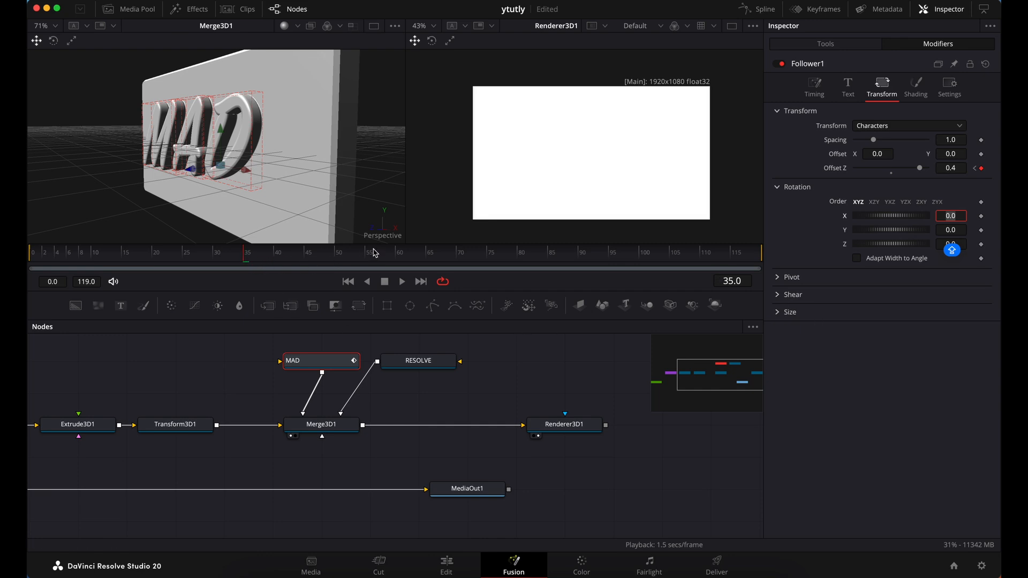
At frame 70, set the MAD Follower's character Offset Z back to 0
left_click(459, 253)
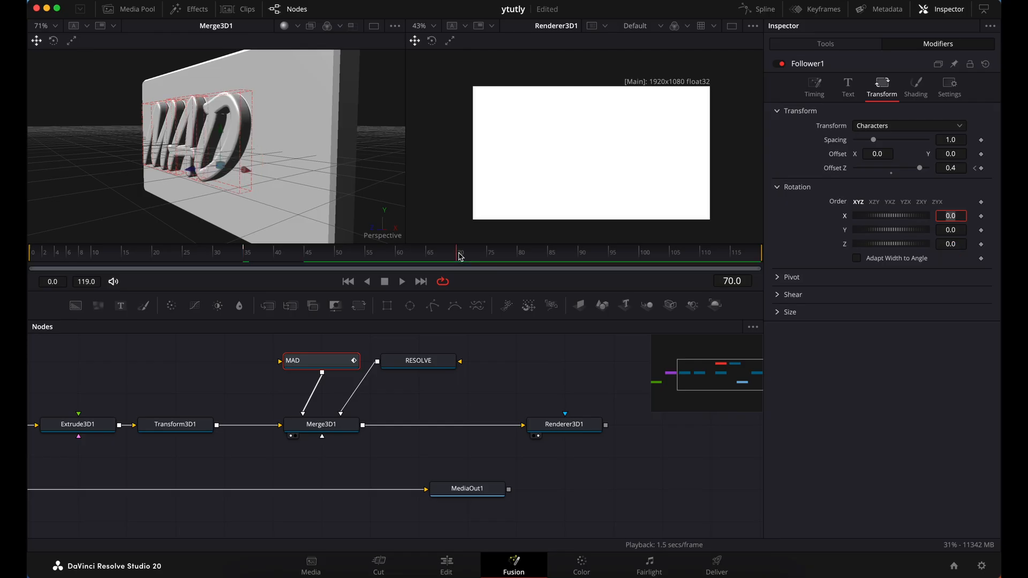
double_click(955, 168)
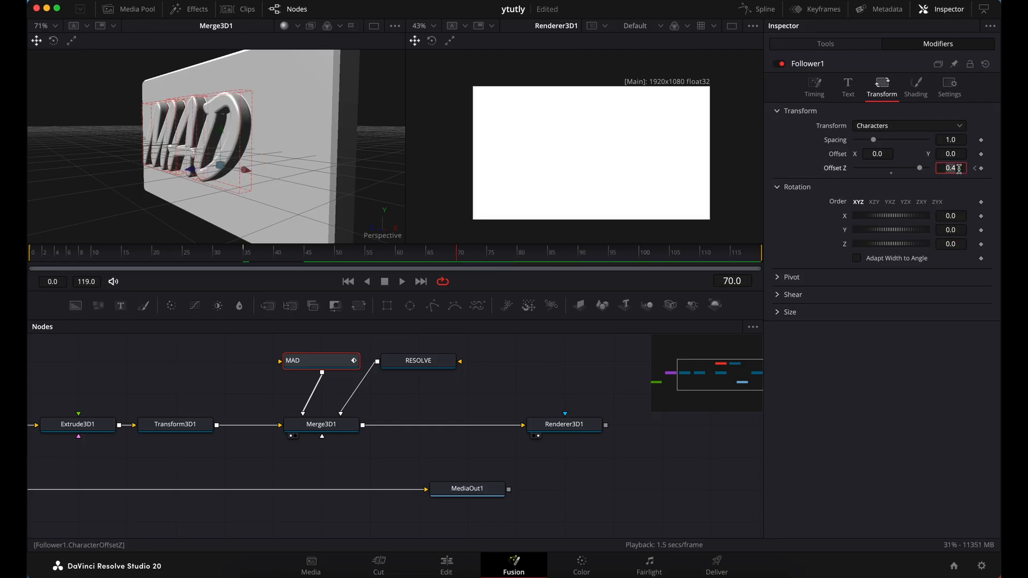
type("0")
key("Return")
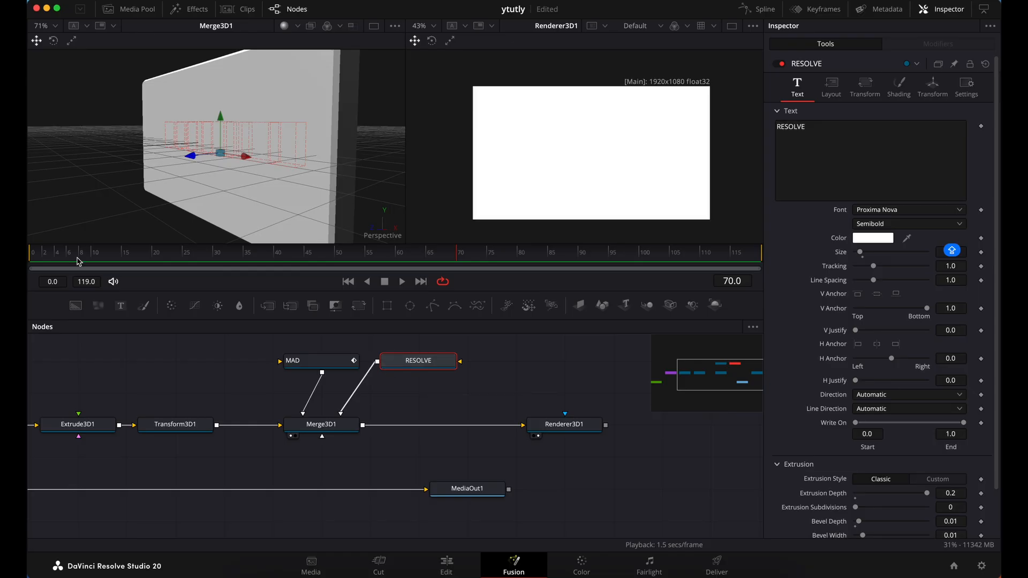
With the RESOLVE node selected, move the playhead to frame 25 and apply a Follower modifier to its text
left_click_drag(43, 259, 187, 279)
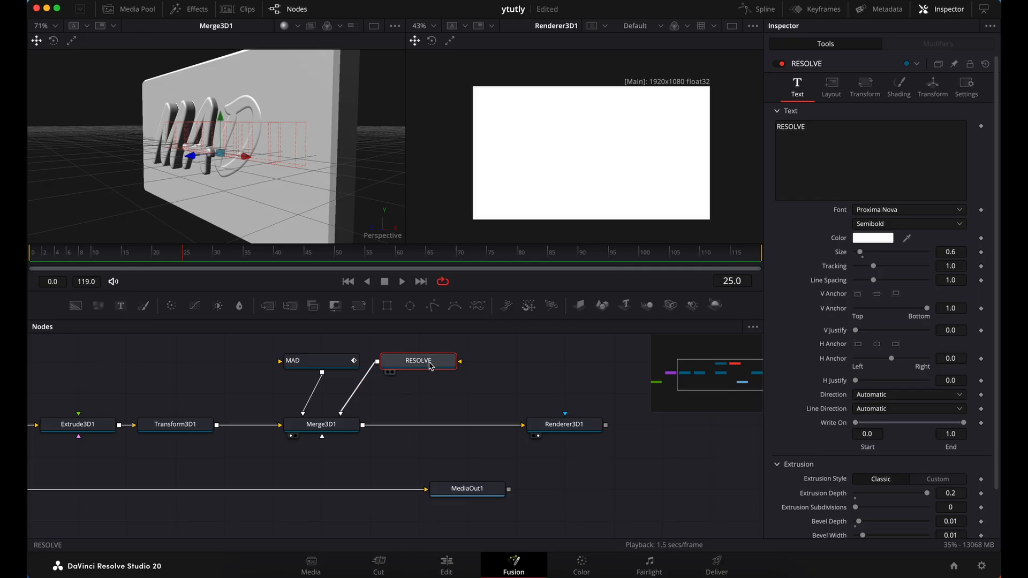
right_click(841, 130)
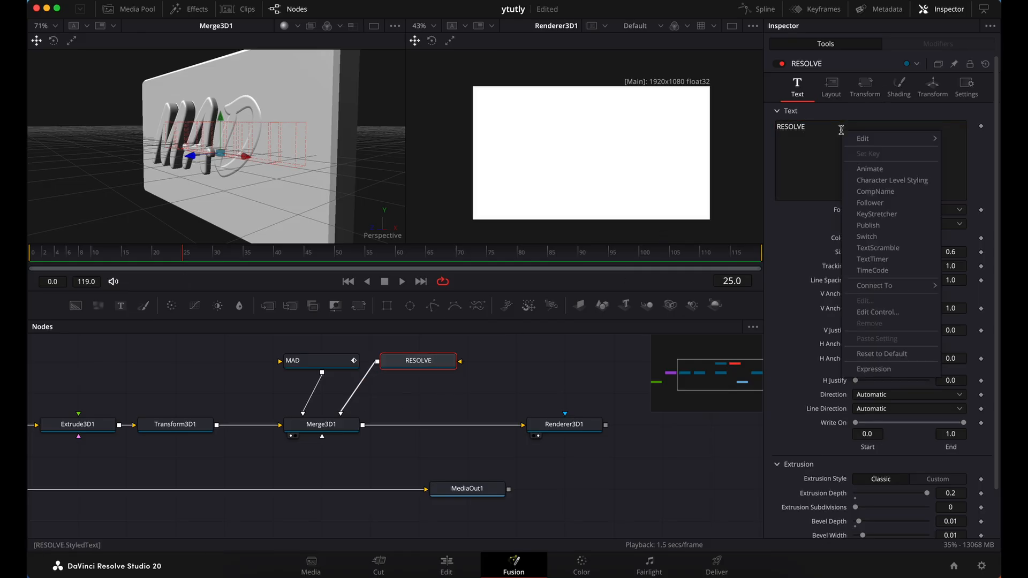
left_click(890, 204)
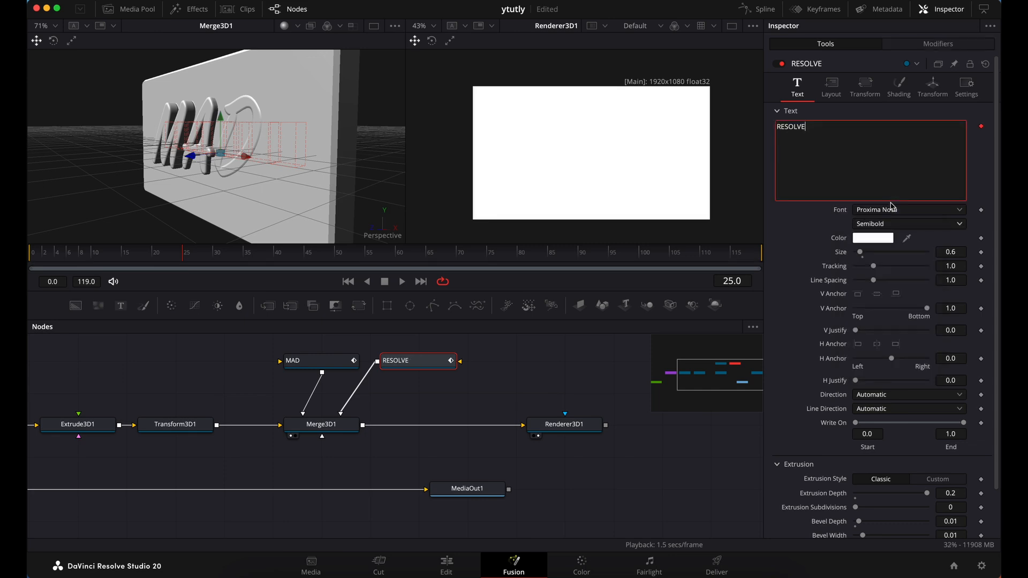
Set the RESOLVE text's Follower delay between characters to 3
left_click(938, 46)
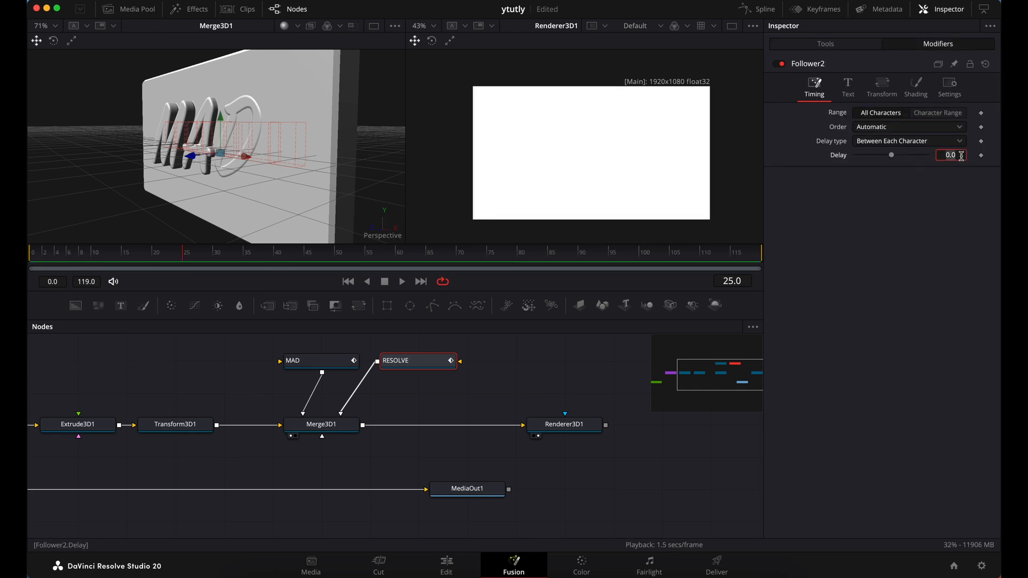
type("3")
key("Return")
Keyframe the RESOLVE Follower's character Offset Z at 0.0 on frame 25 and save the project
left_click(886, 97)
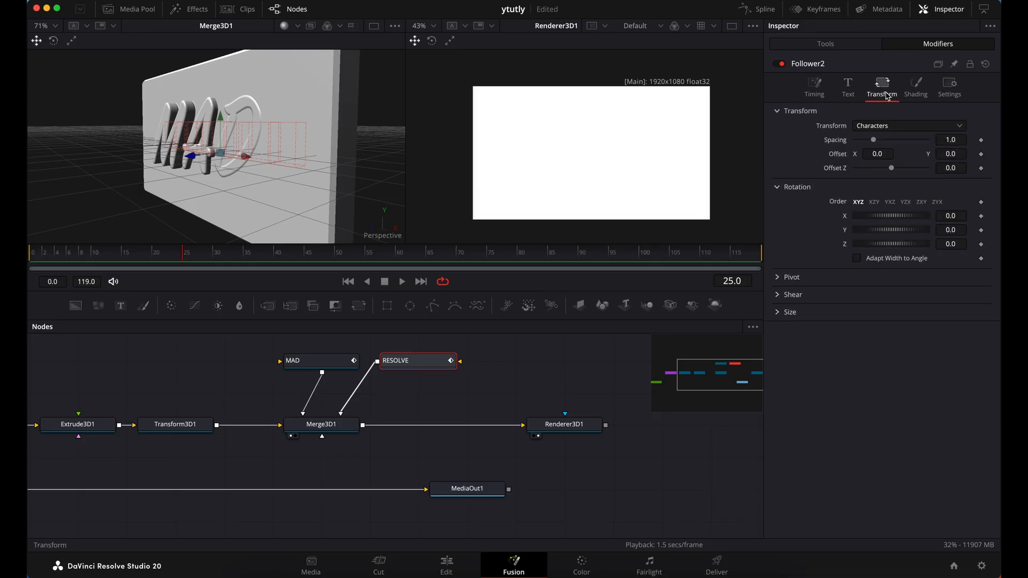
left_click(981, 168)
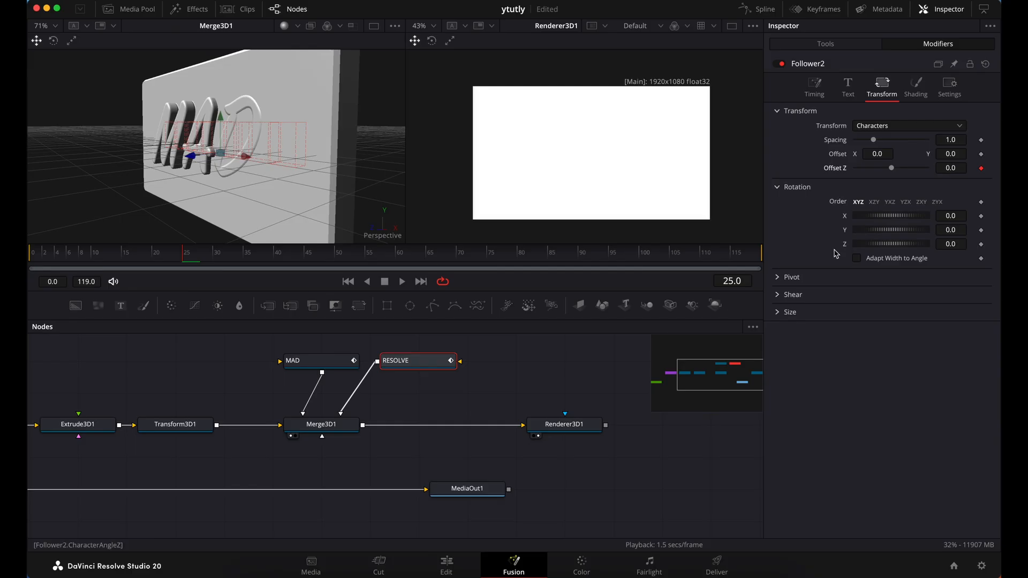
key("super+s")
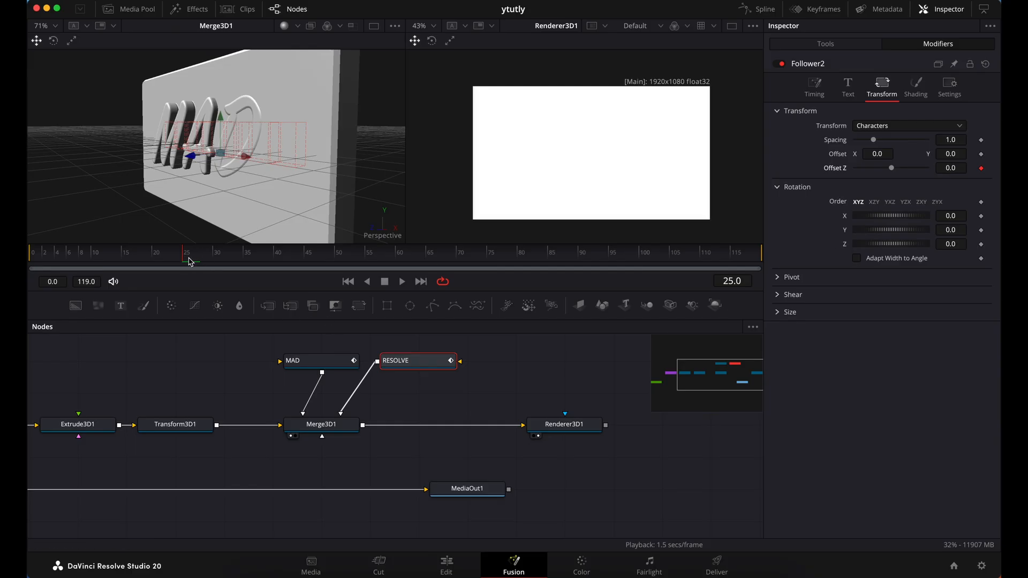
At frame 60, set the RESOLVE Follower's character Offset Z to 0.3
left_click(396, 257)
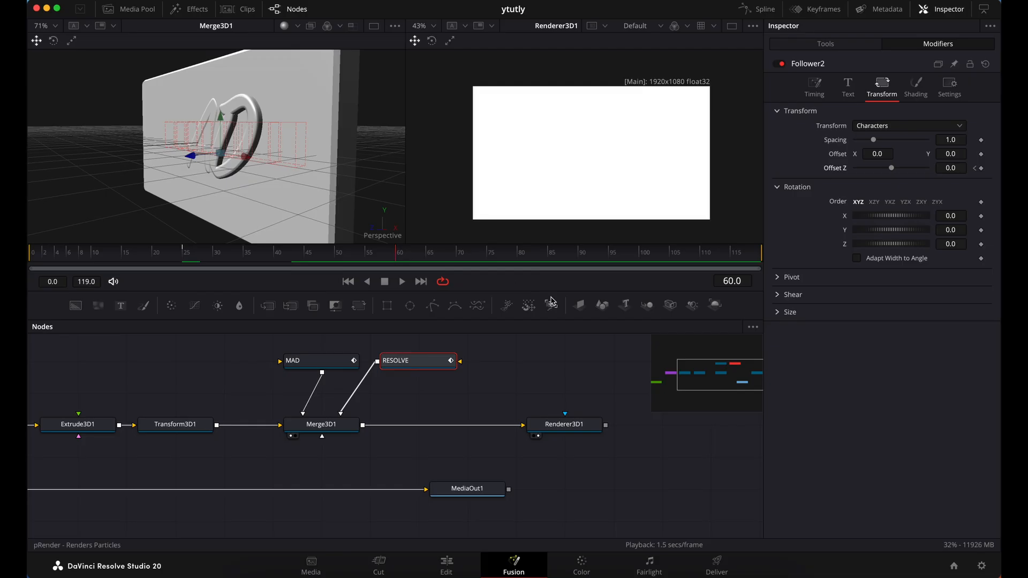
mouse_move(954, 170)
left_mouse_down()
mouse_move(970, 170)
mouse_move(957, 172)
left_mouse_up()
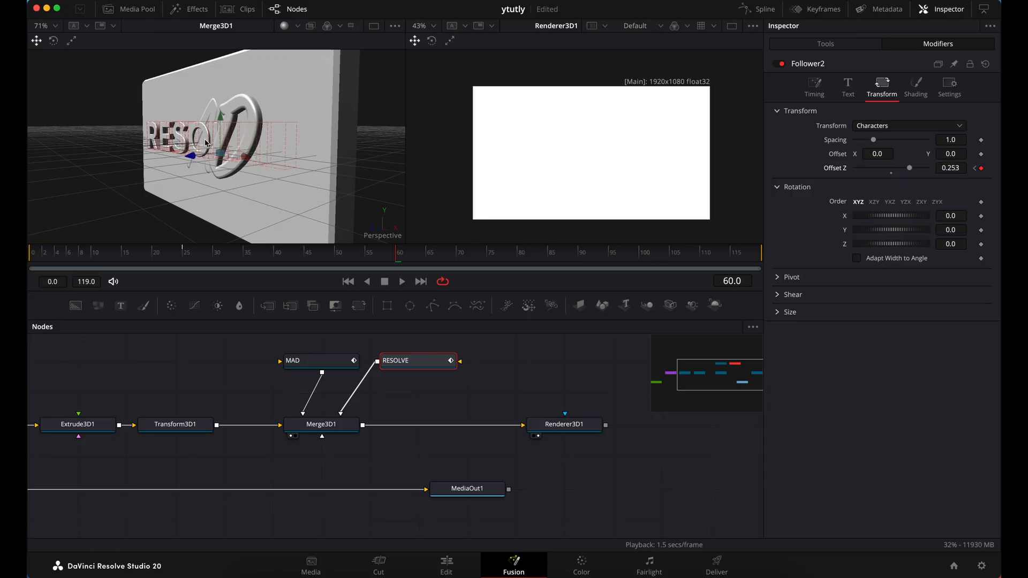
scroll(205, 143, "up", 8)
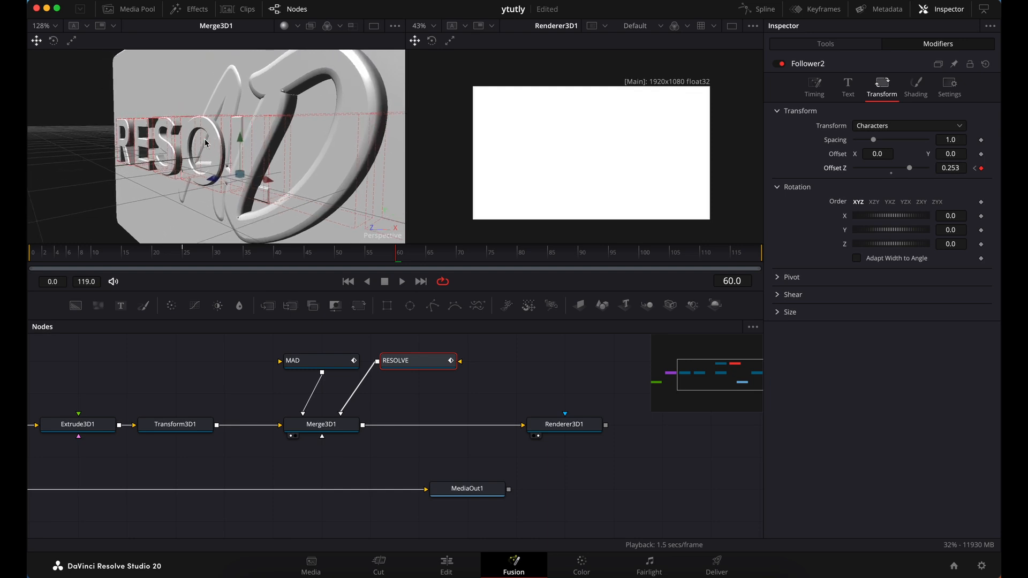
scroll(205, 143, "up", 8)
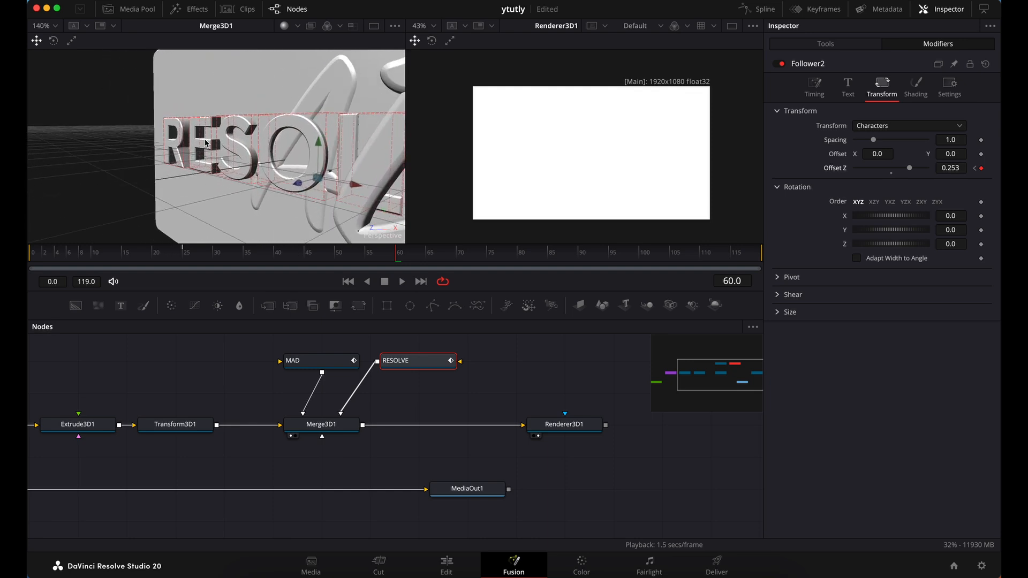
scroll(205, 143, "up", 3)
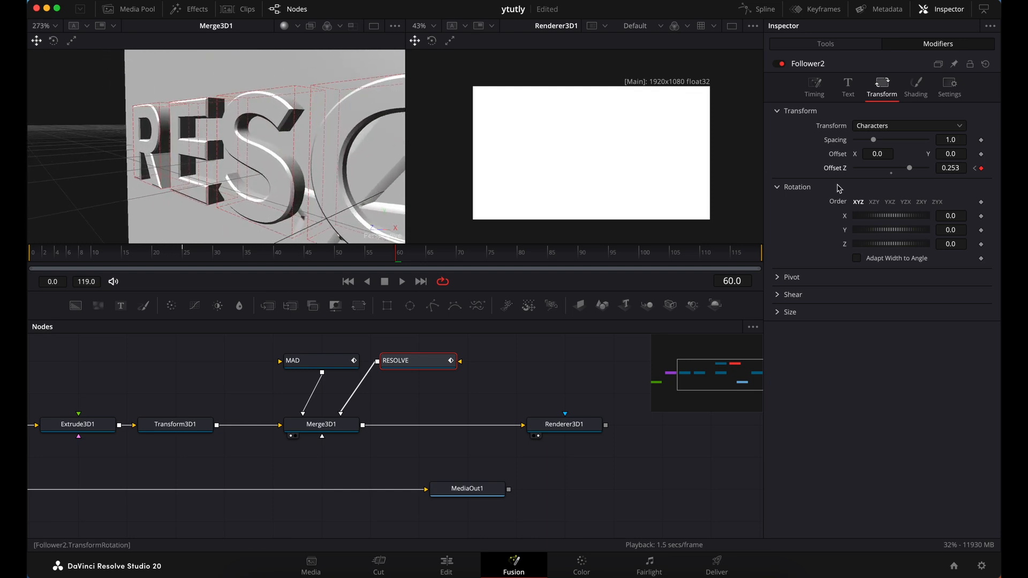
left_click_drag(956, 169, 971, 169)
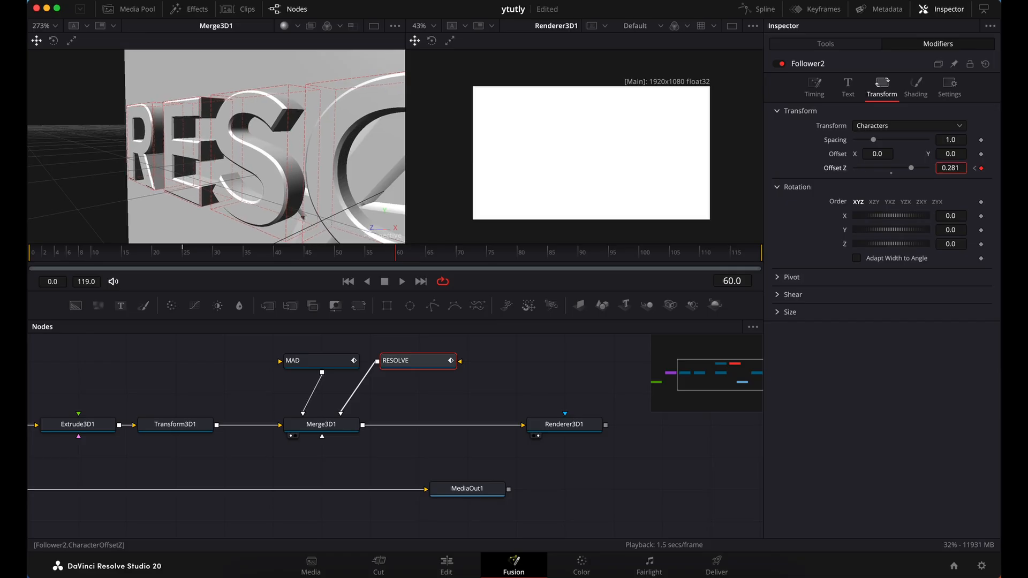
double_click(964, 169)
type("0.3")
key("Tab")
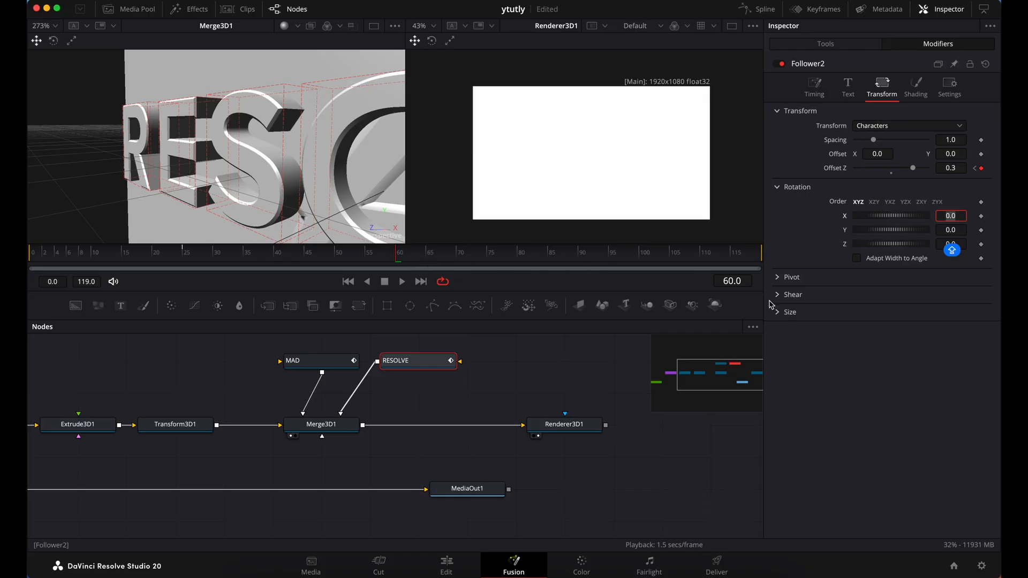
Advance the playhead 35 frames to frame 95 and set the RESOLVE Follower's character Offset Z to 0
left_click(746, 280)
key("Caps_Lock")
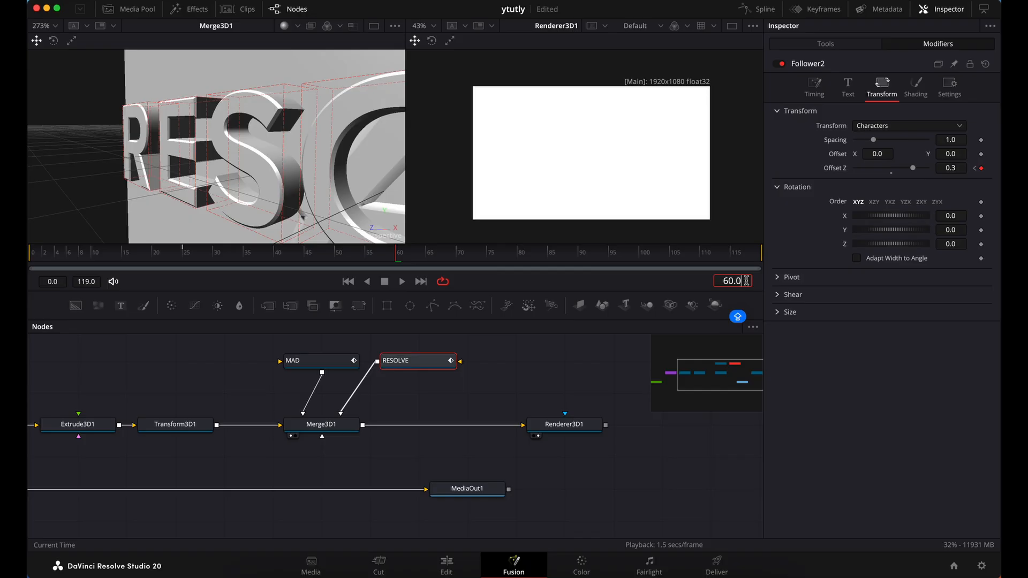
type("+35")
key("Return")
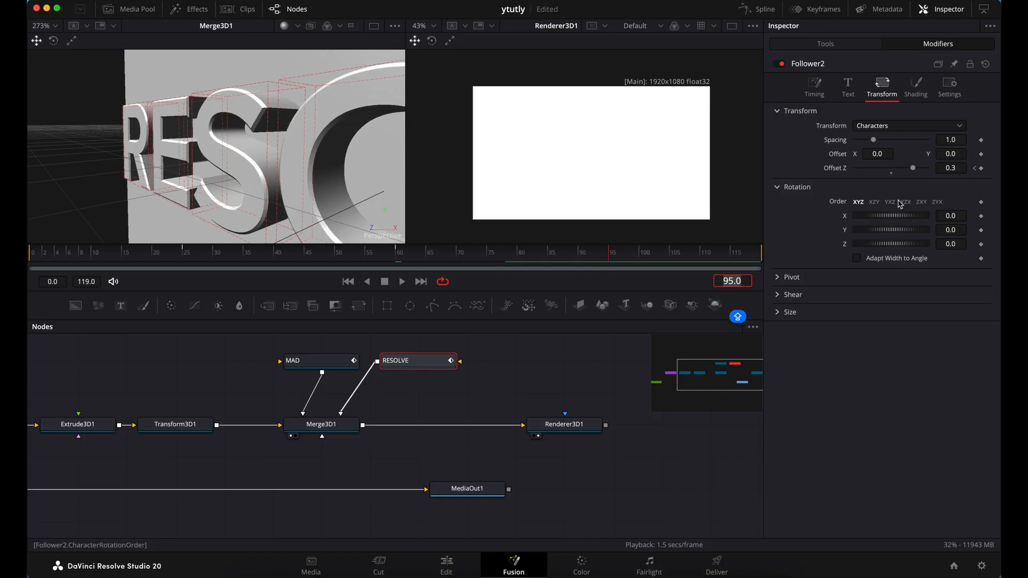
left_click(958, 169)
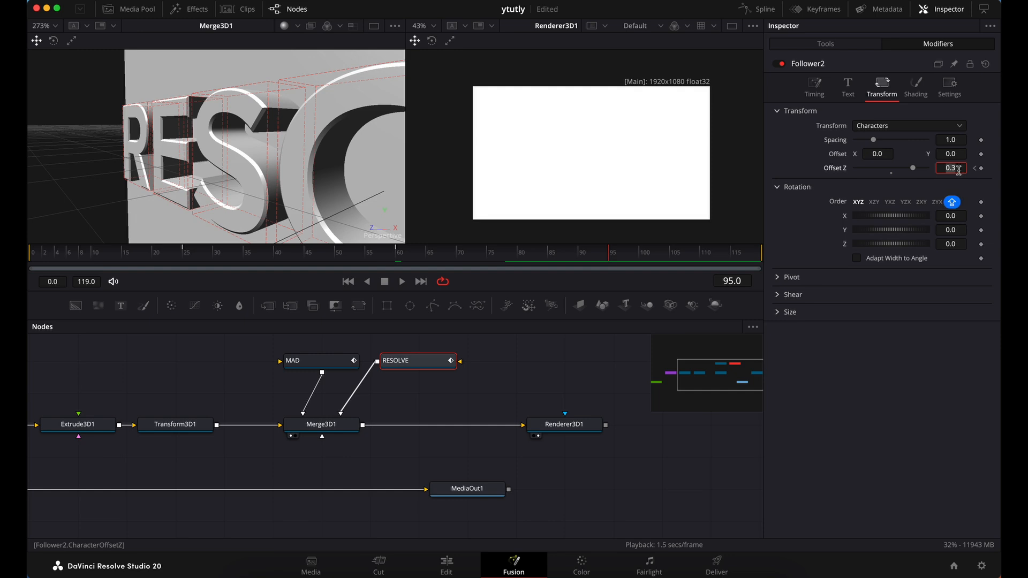
type("0")
key("Tab")
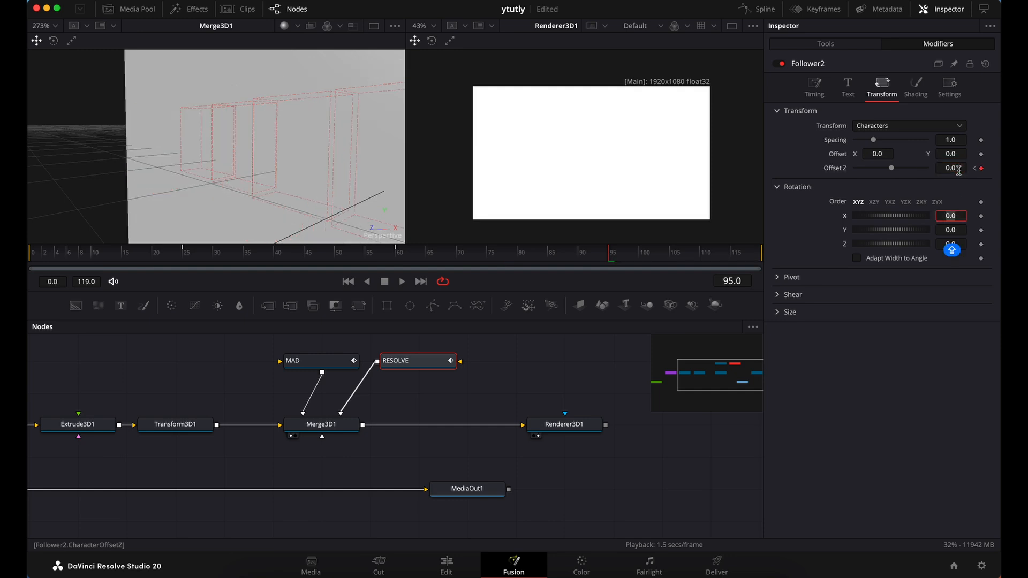
Add the MAD node to the selection and show the Spline editor with the Inspector hidden
left_click(337, 367)
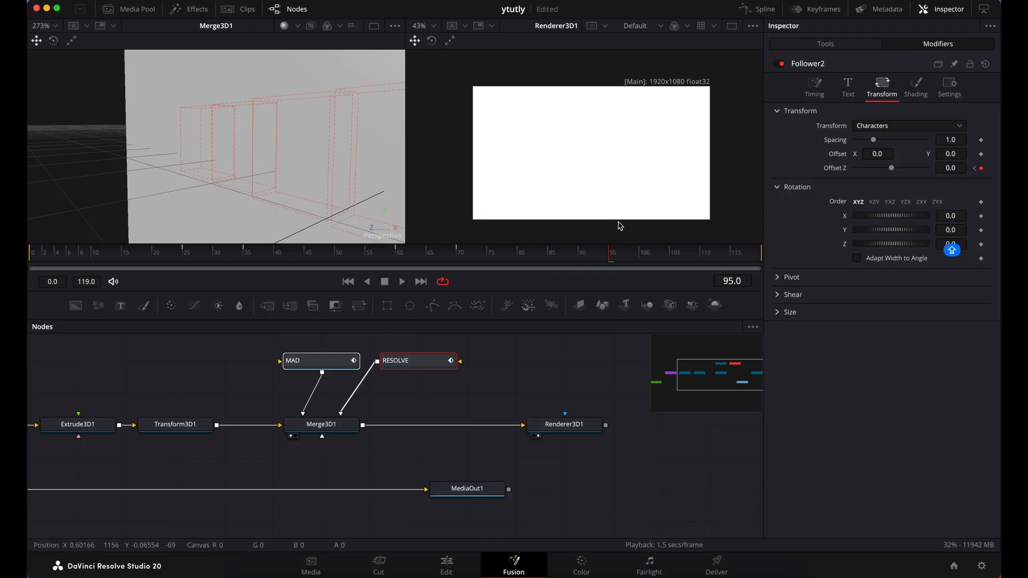
left_click(764, 11)
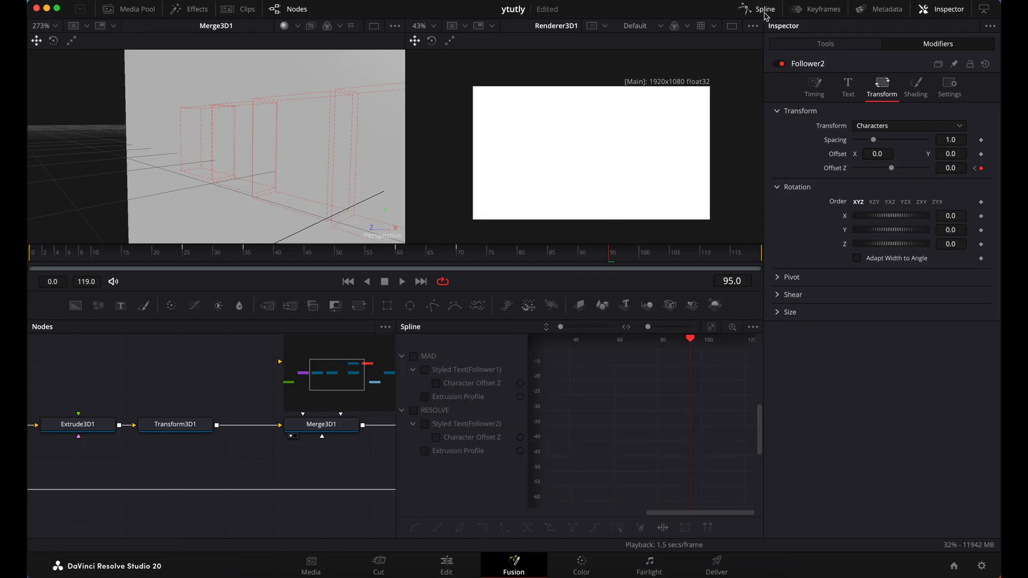
left_click(947, 11)
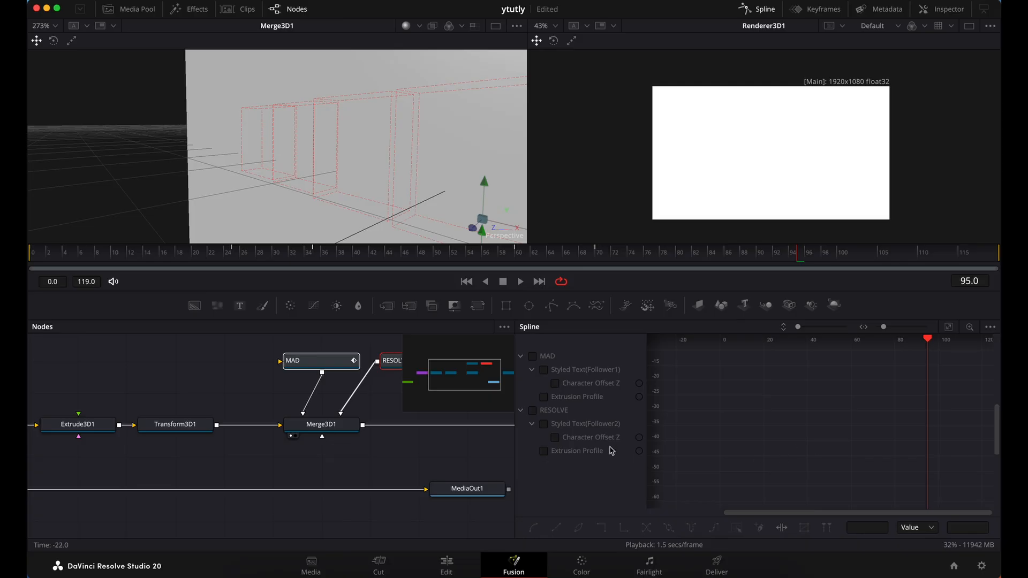
Display the MAD and RESOLVE Character Offset Z curves together in the Spline editor, fitted, and smooth all their keyframes
left_click(555, 384)
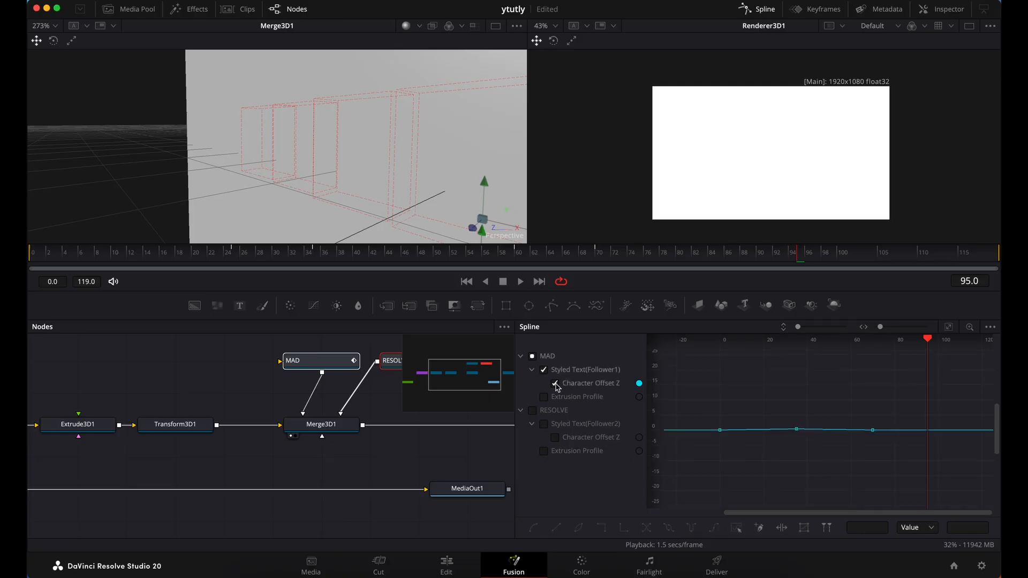
left_click(555, 437)
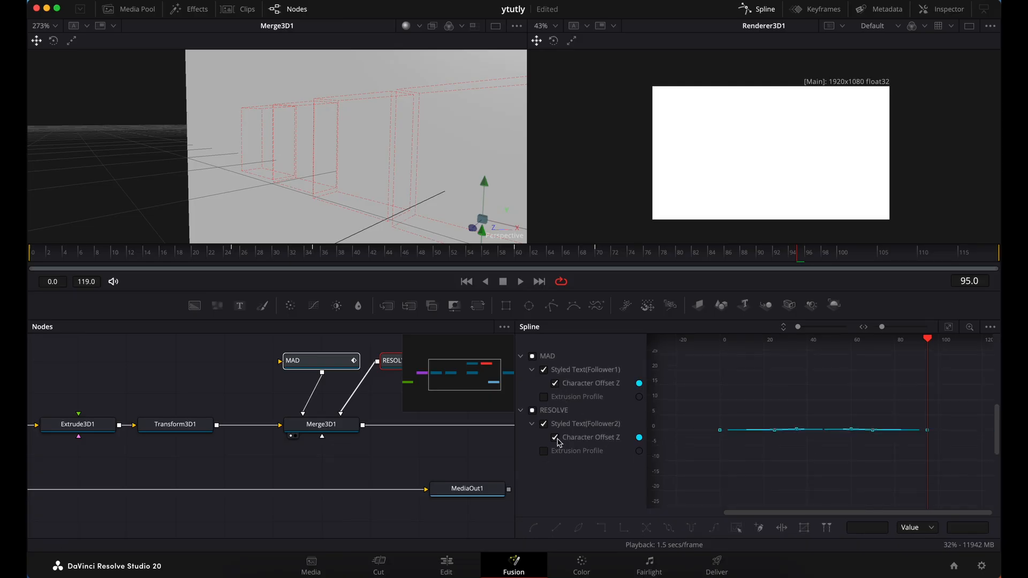
left_click(950, 329)
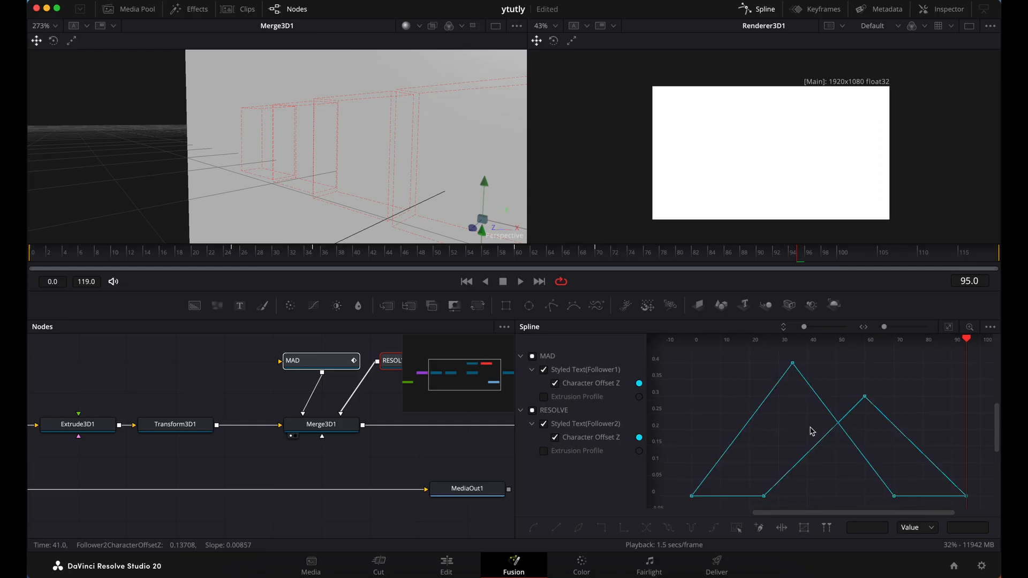
left_click(738, 528)
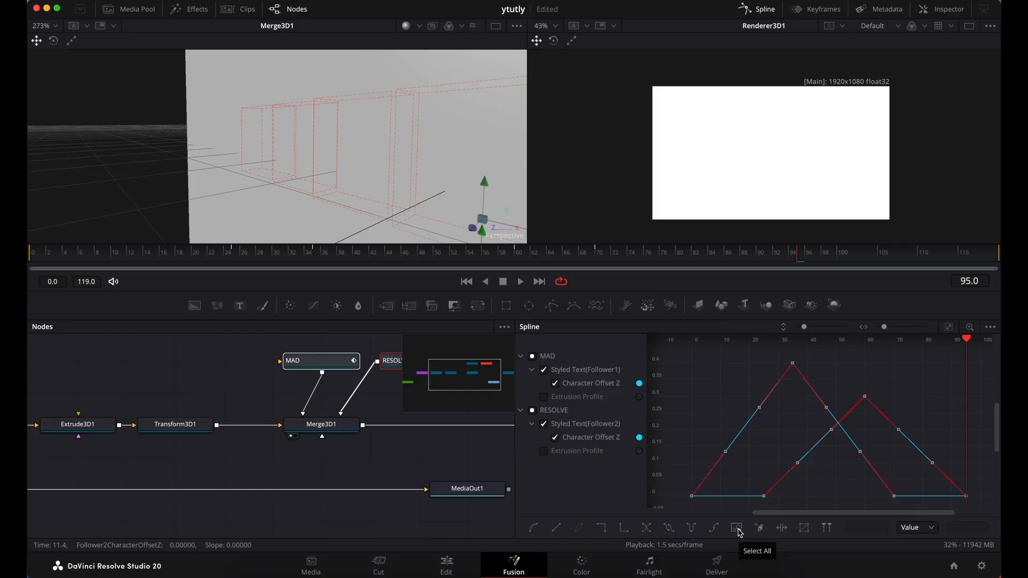
left_click(535, 529)
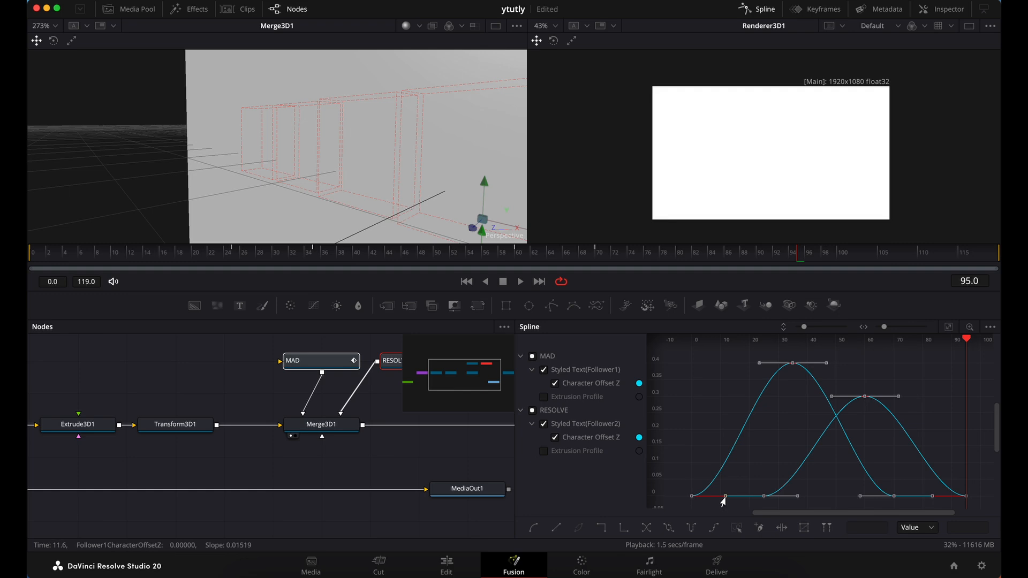
Stretch the first and last keyframe handles of the MAD and RESOLVE Offset Z curves inward for stronger easing, then hide the Spline editor
left_click_drag(722, 497, 779, 500)
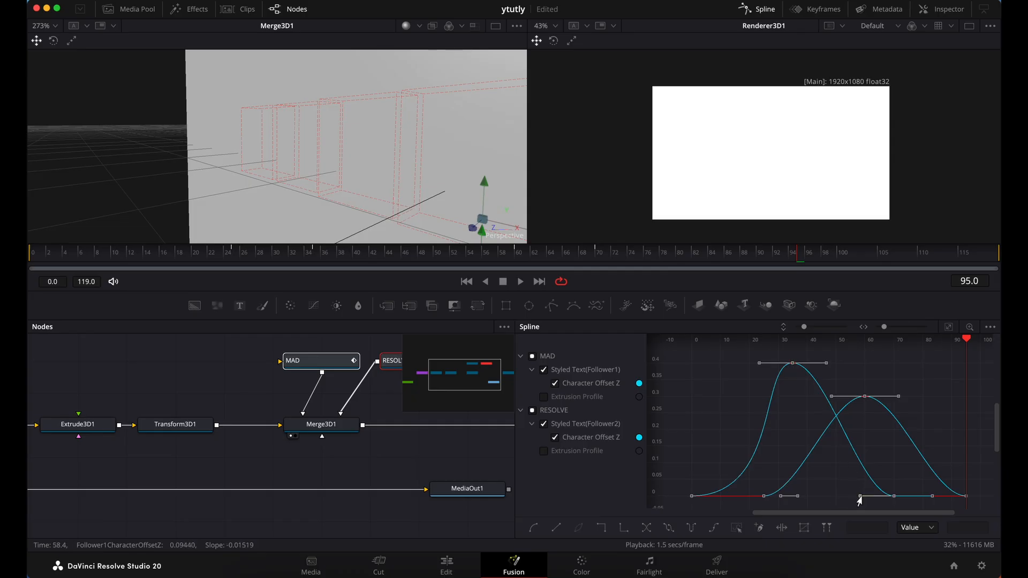
left_click_drag(858, 498, 803, 502)
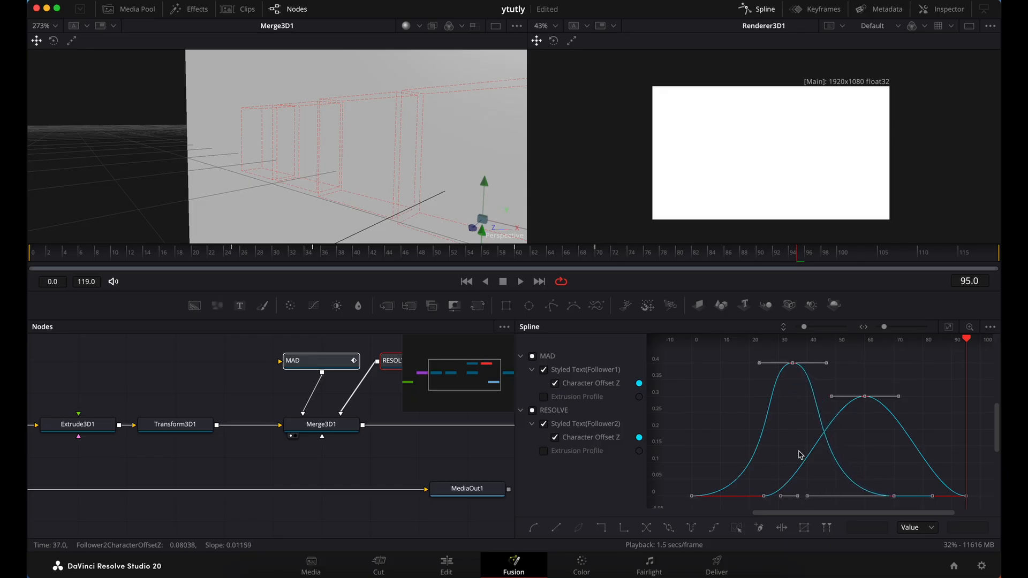
left_click(764, 496)
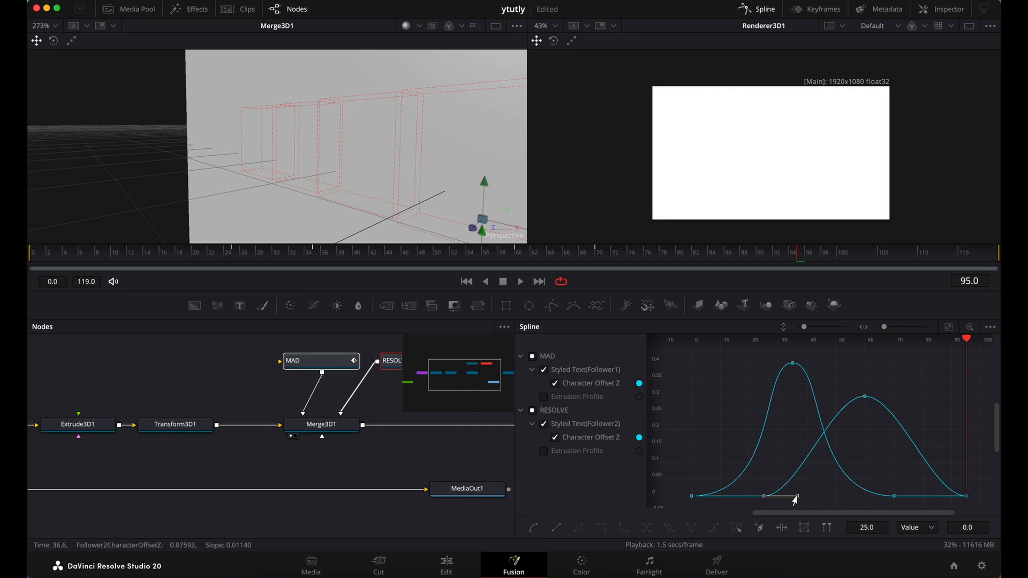
left_click_drag(794, 498, 851, 499)
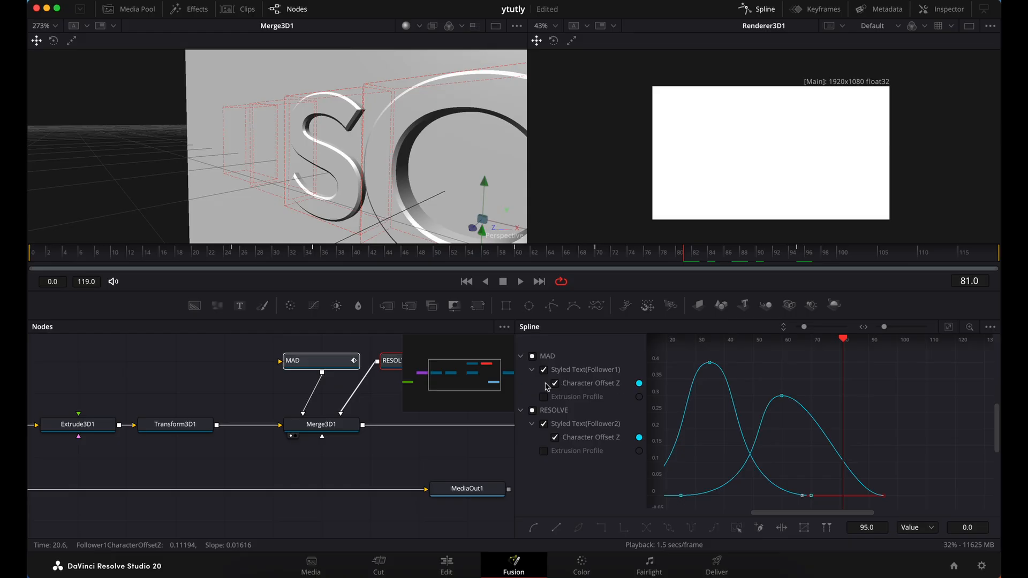
left_click(555, 384)
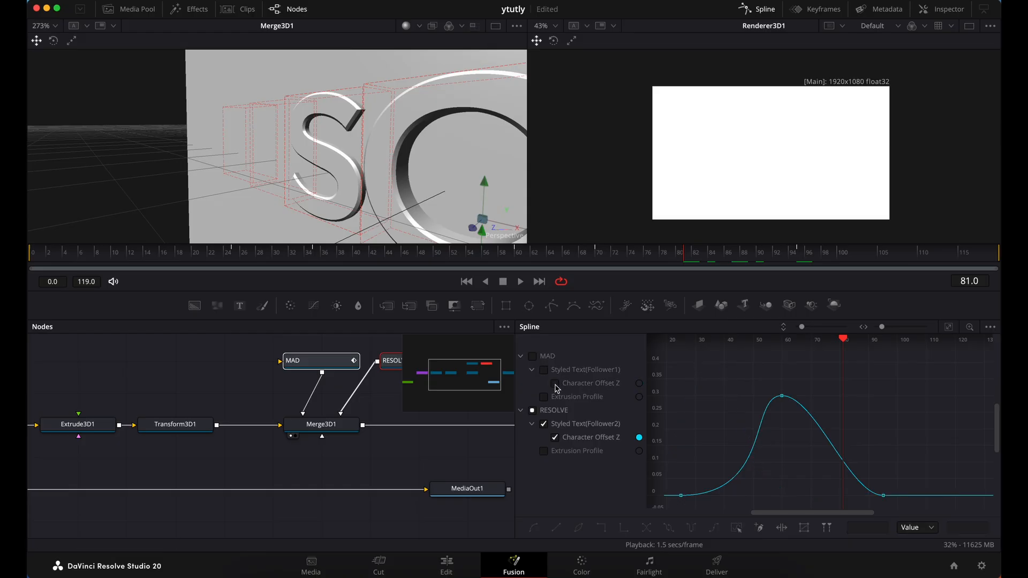
left_click(883, 497)
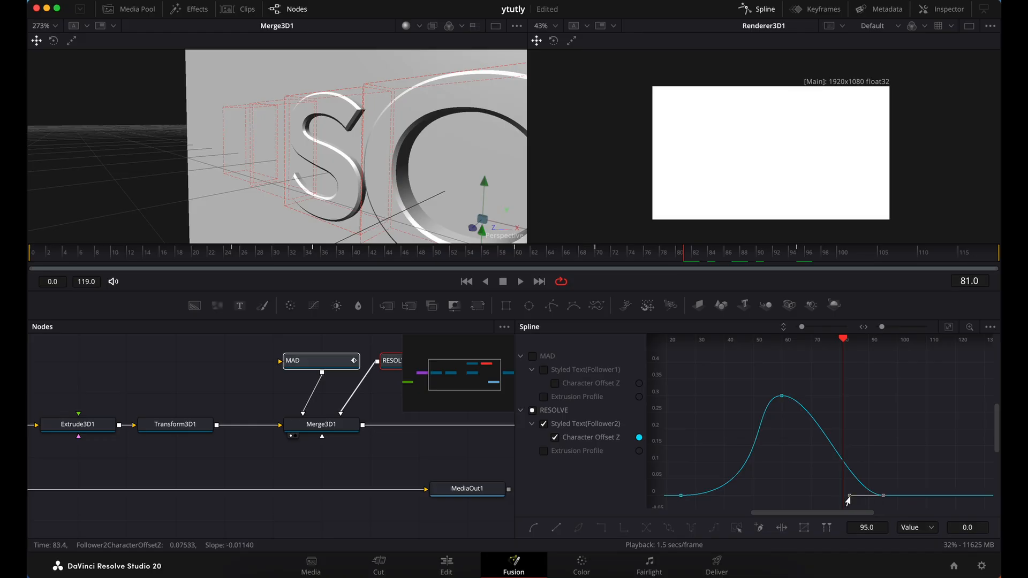
left_click_drag(847, 501, 788, 500)
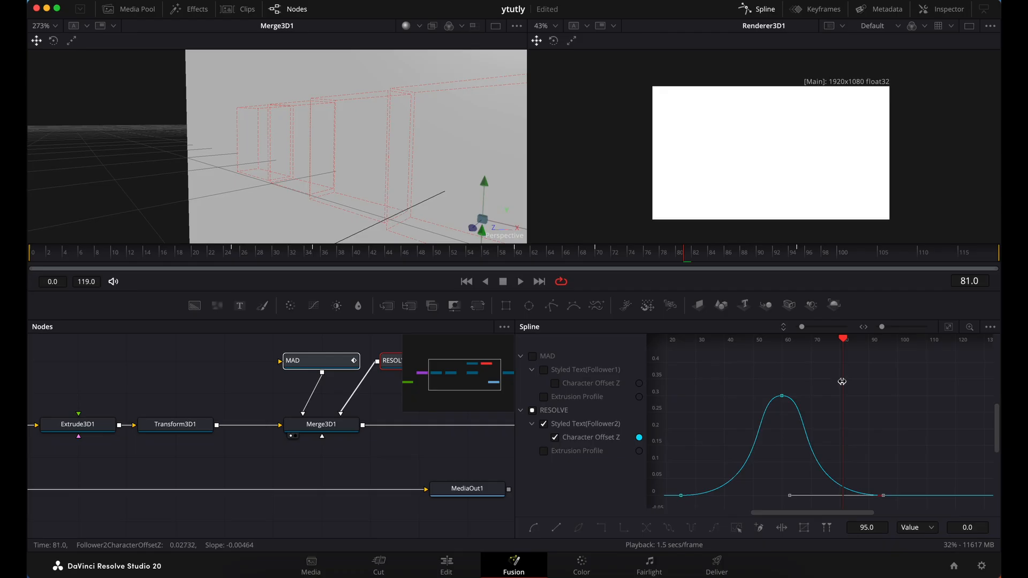
left_click(771, 12)
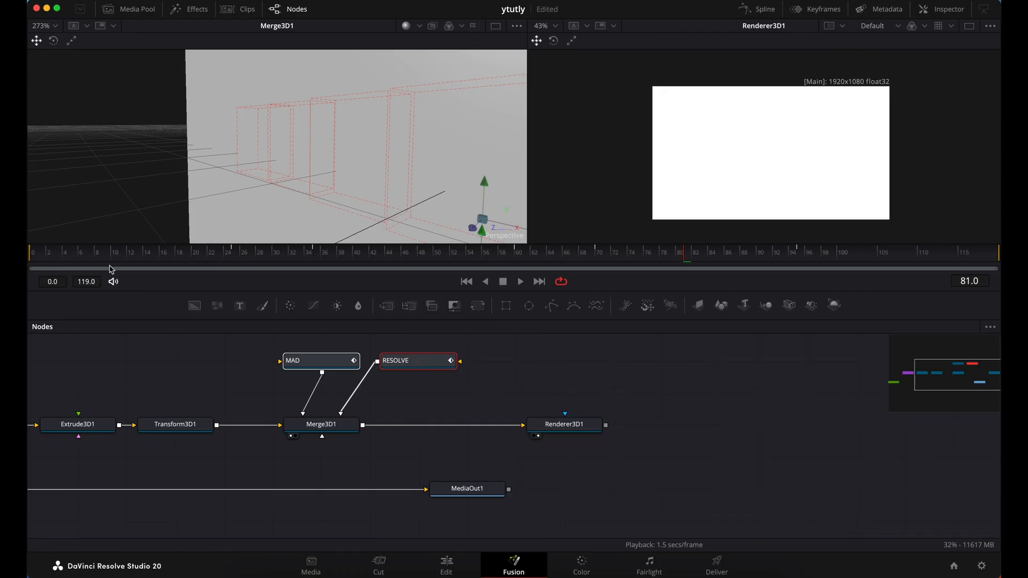
Play the eased text animation from frame 0 and inspect the slab from the front
left_click(35, 254)
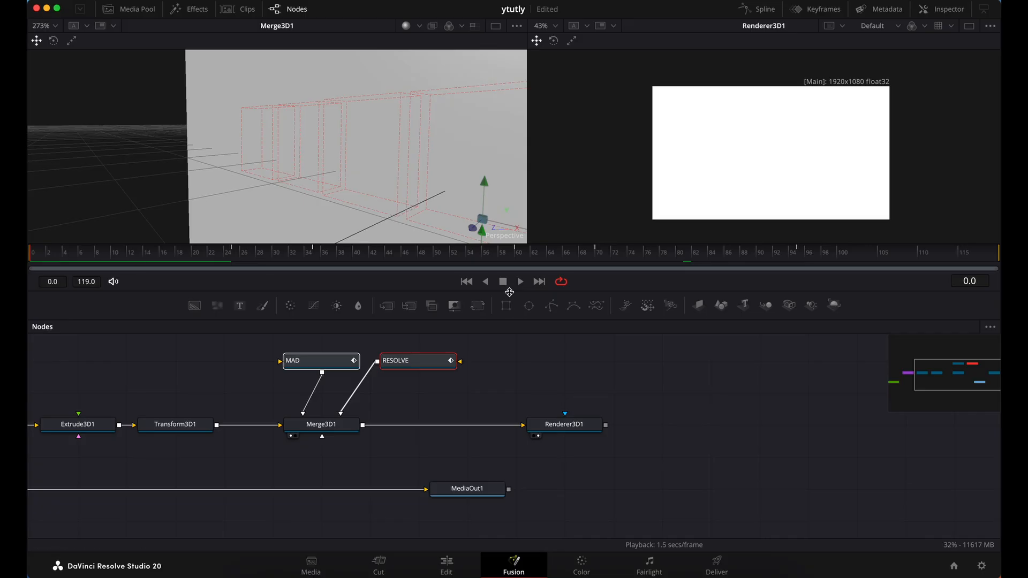
left_click(520, 284)
key("space")
scroll(366, 85, "down", 5)
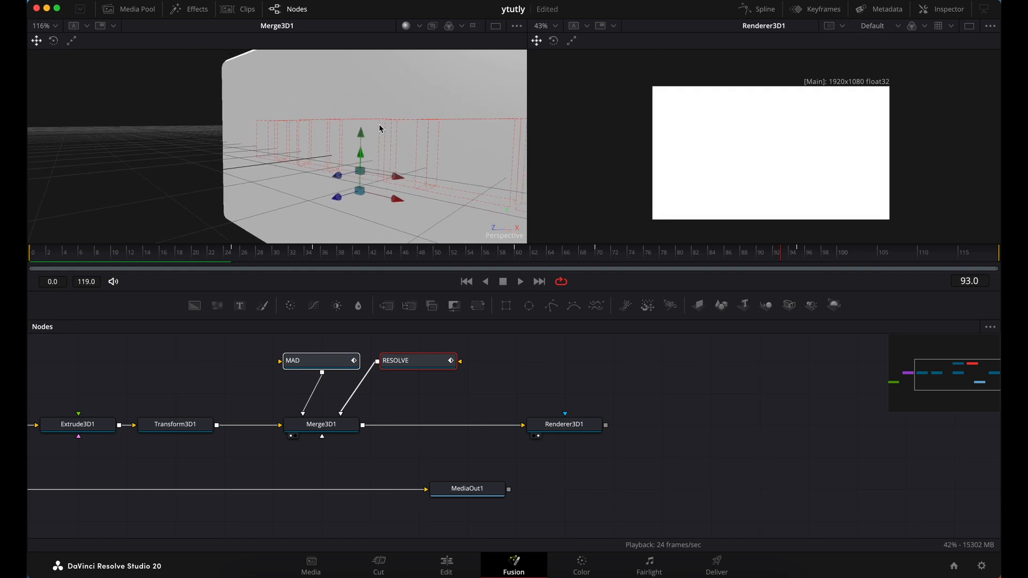
scroll(369, 147, "left", 5)
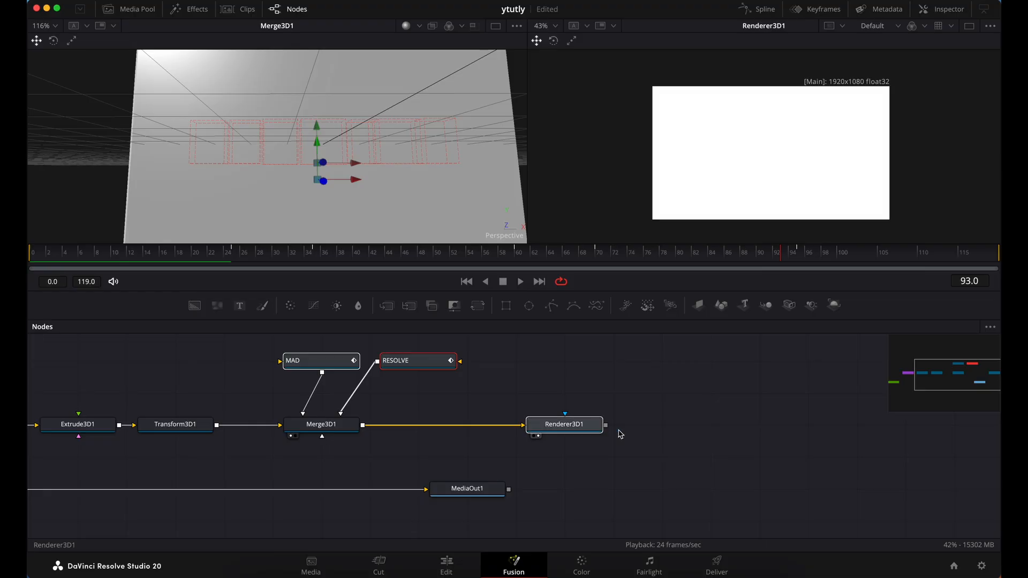
Move Renderer3D1 further along the flow and insert a Merge 3D node between Merge3D1 and Renderer3D1
left_click_drag(586, 432, 680, 435)
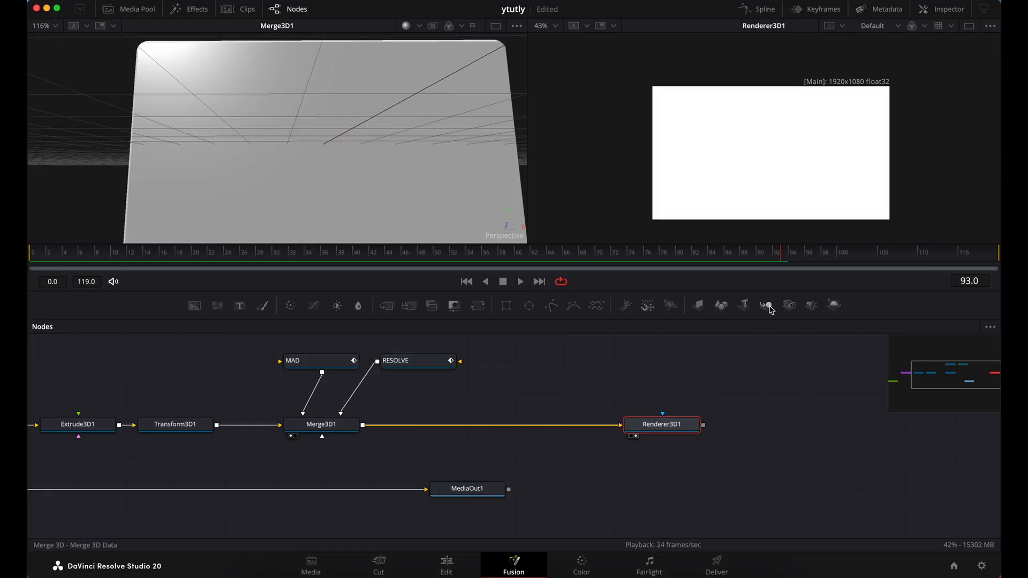
left_click_drag(771, 309, 559, 429)
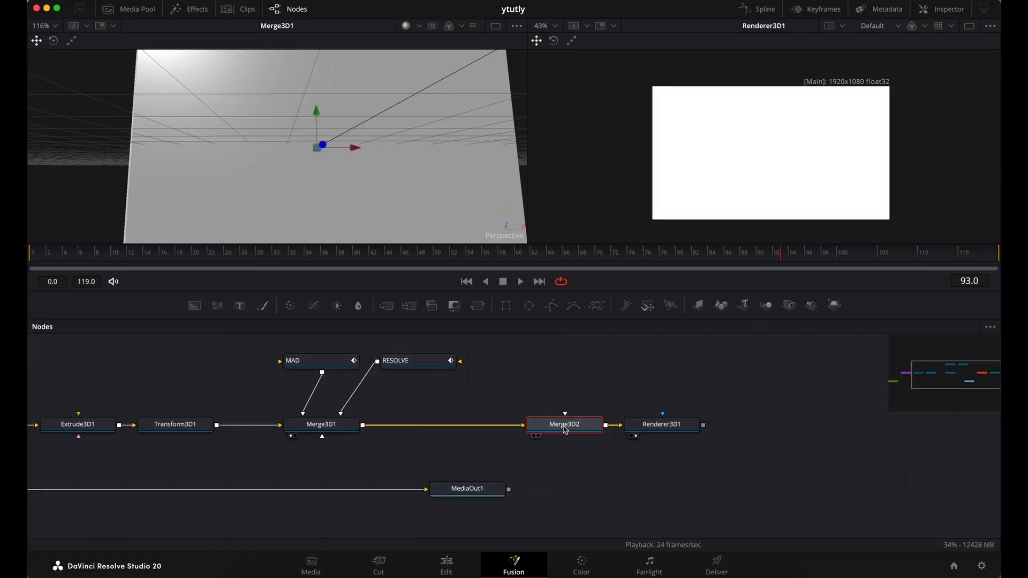
left_click(558, 396)
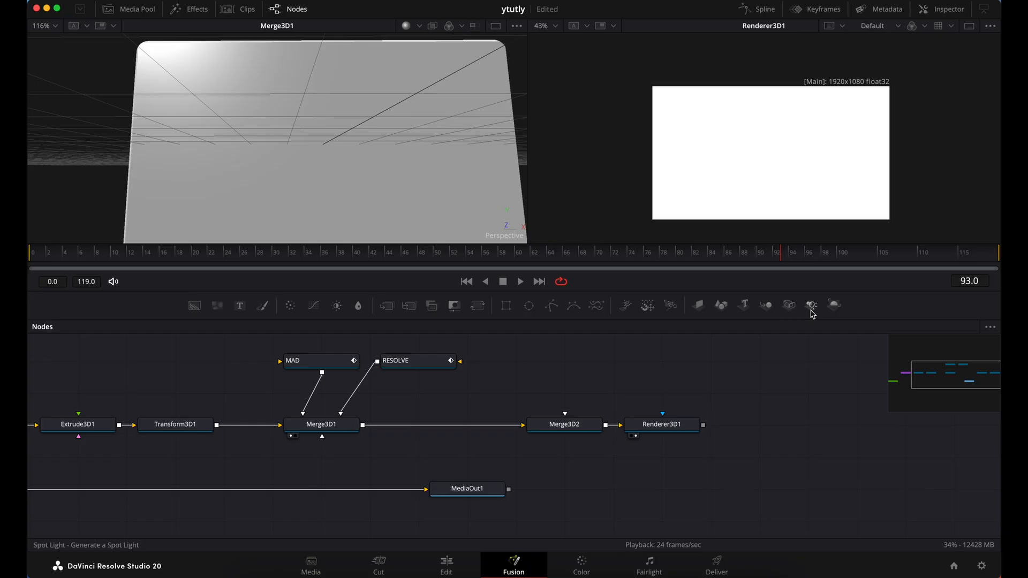
Add a Spot Light and an Ambient Light node above the new Merge 3D node and connect both lights to it
left_click_drag(812, 305, 530, 399)
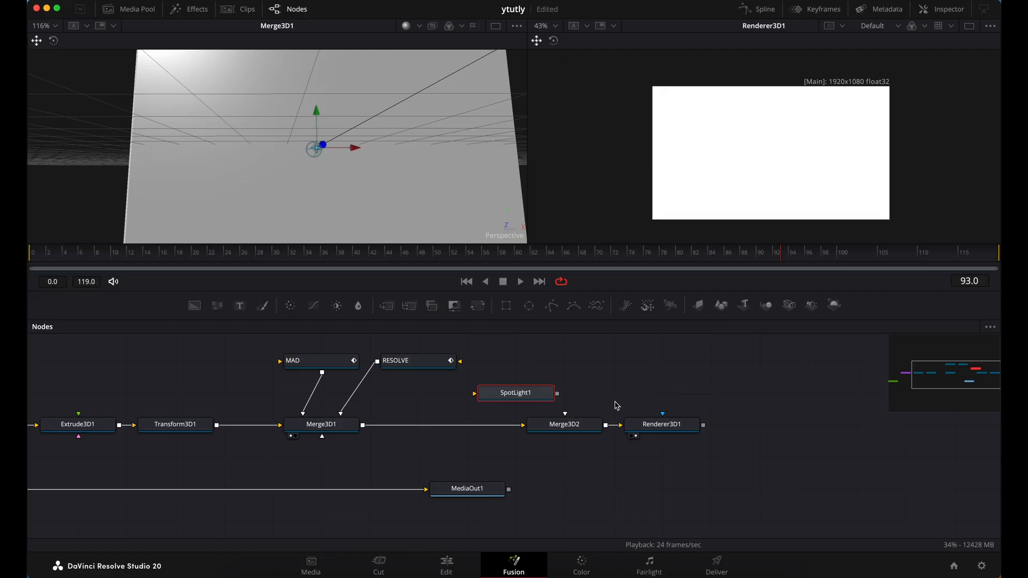
left_click(608, 399)
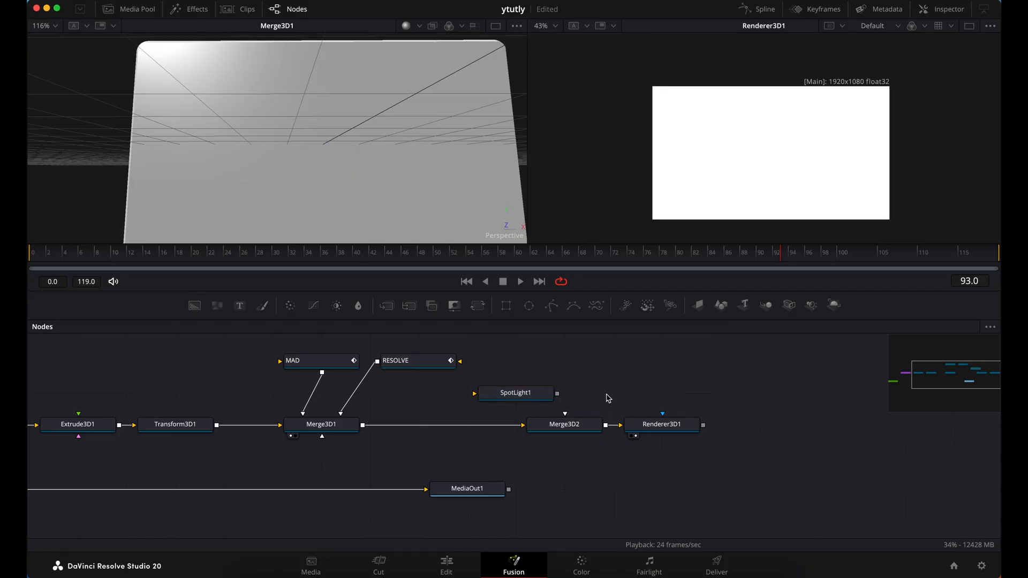
key("shift+space")
type("A")
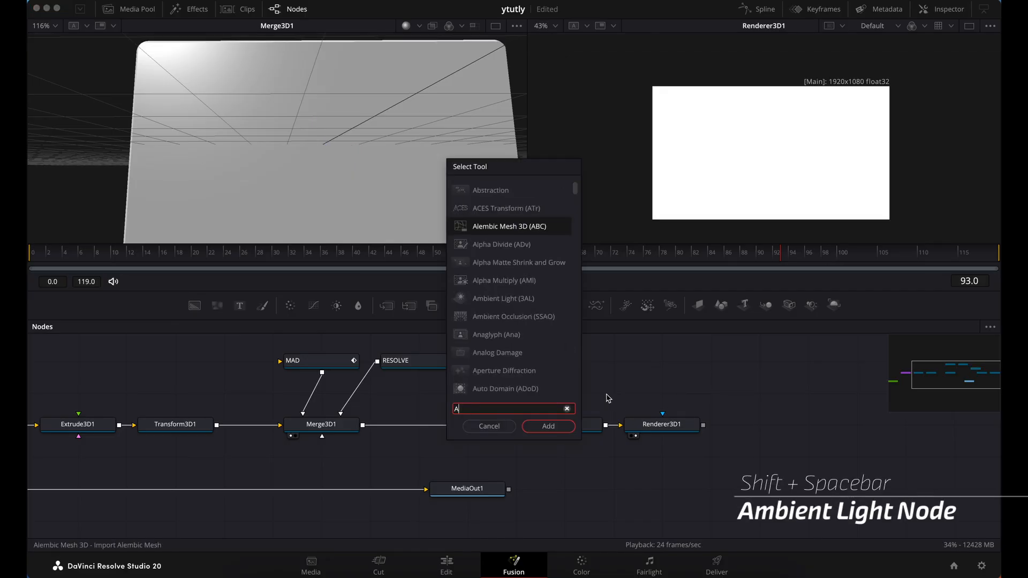
type("MBIENCE")
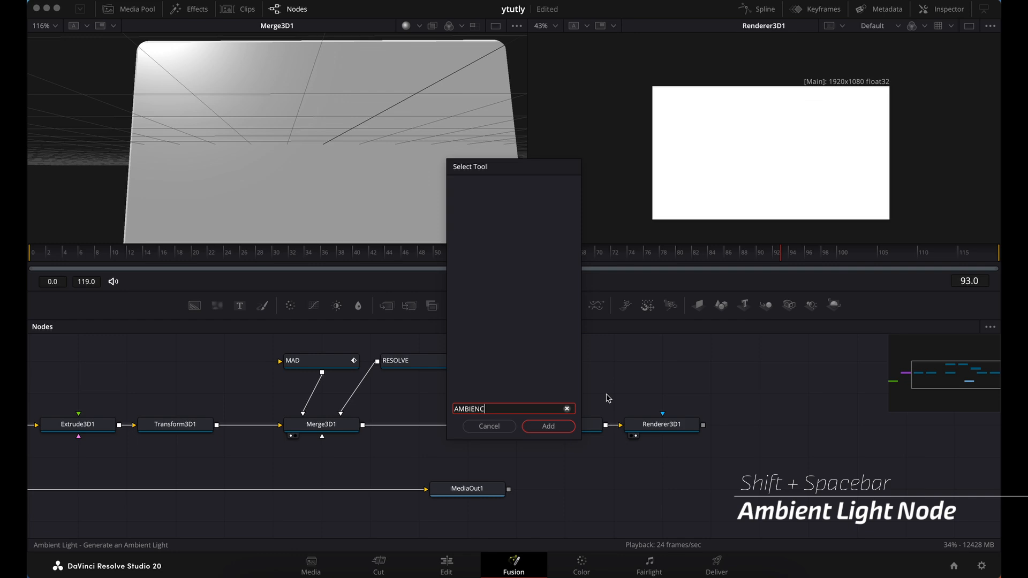
key("BackSpace")
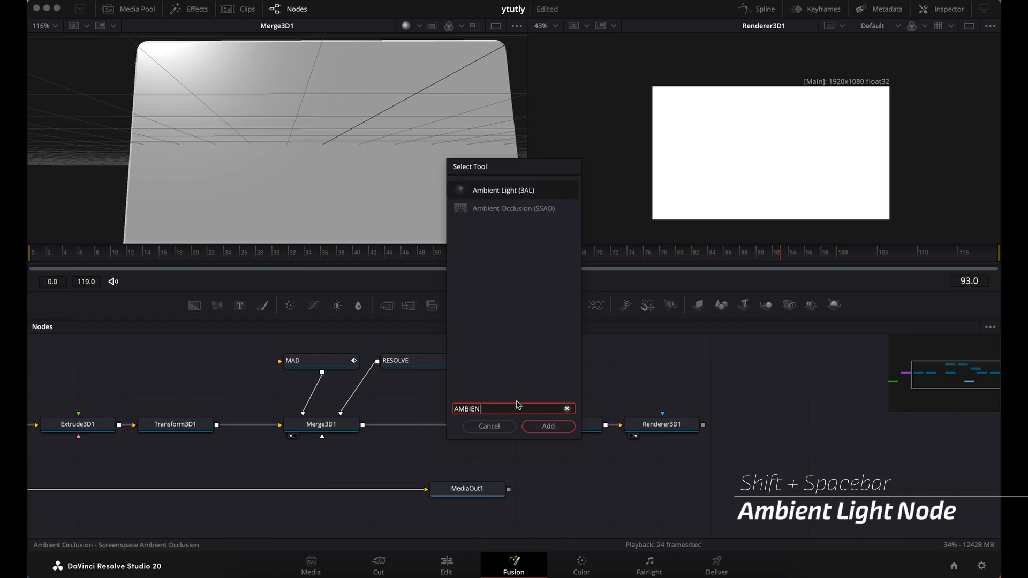
left_click(546, 428)
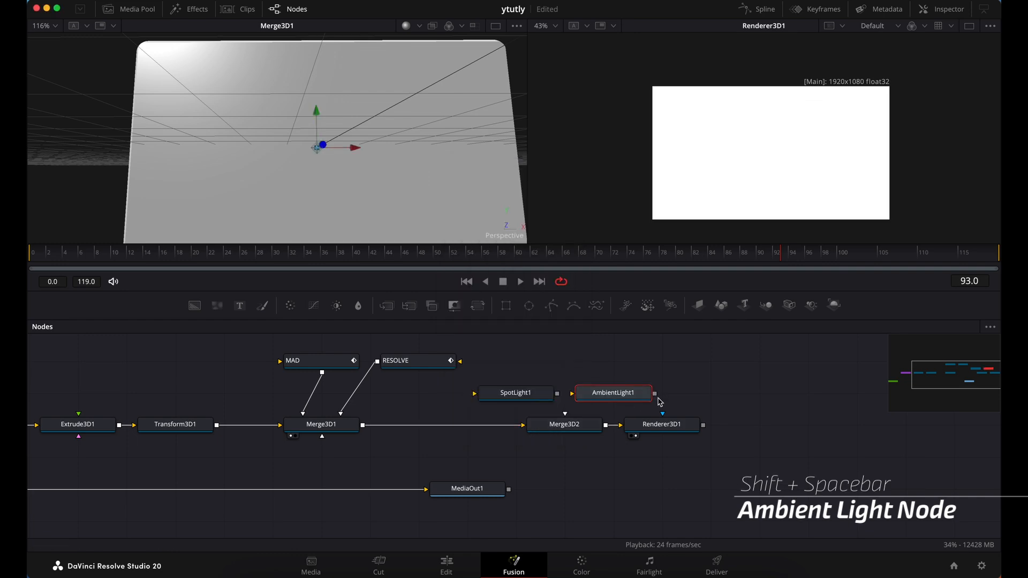
left_click_drag(654, 394, 570, 434)
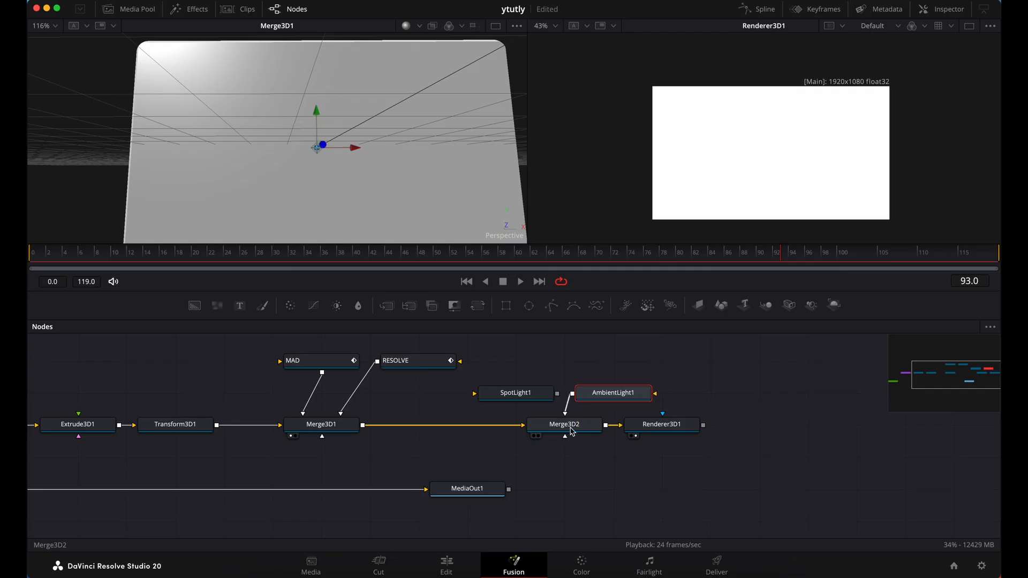
left_click_drag(557, 396, 554, 431)
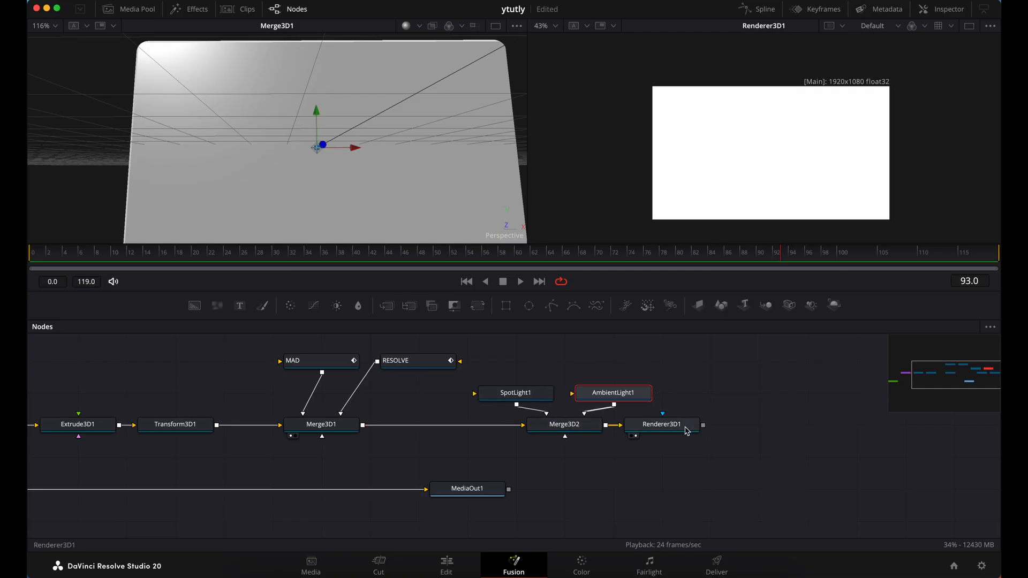
Show the Inspector and set the ambient light's intensity to 0.5
left_click(949, 11)
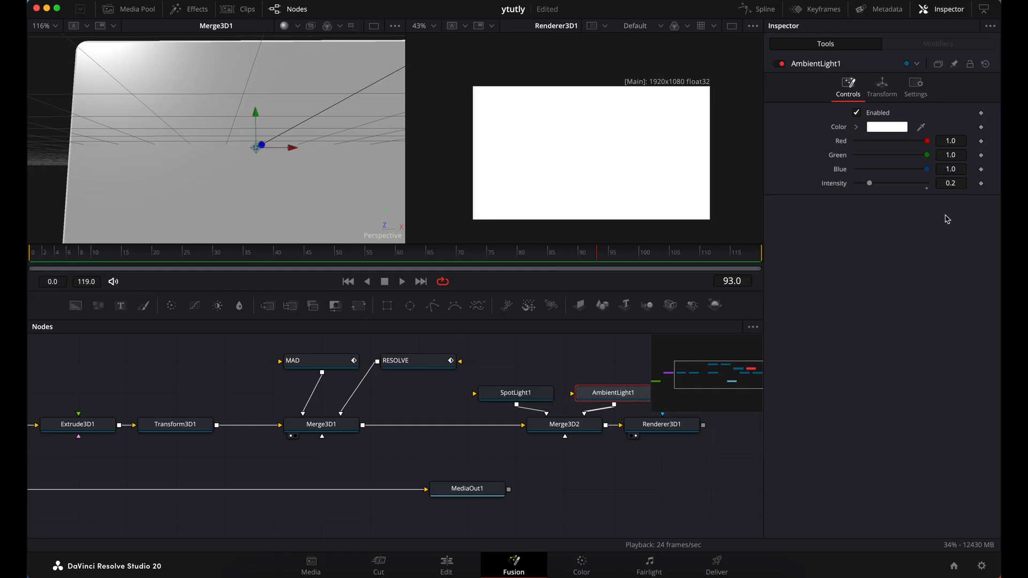
left_click(964, 184)
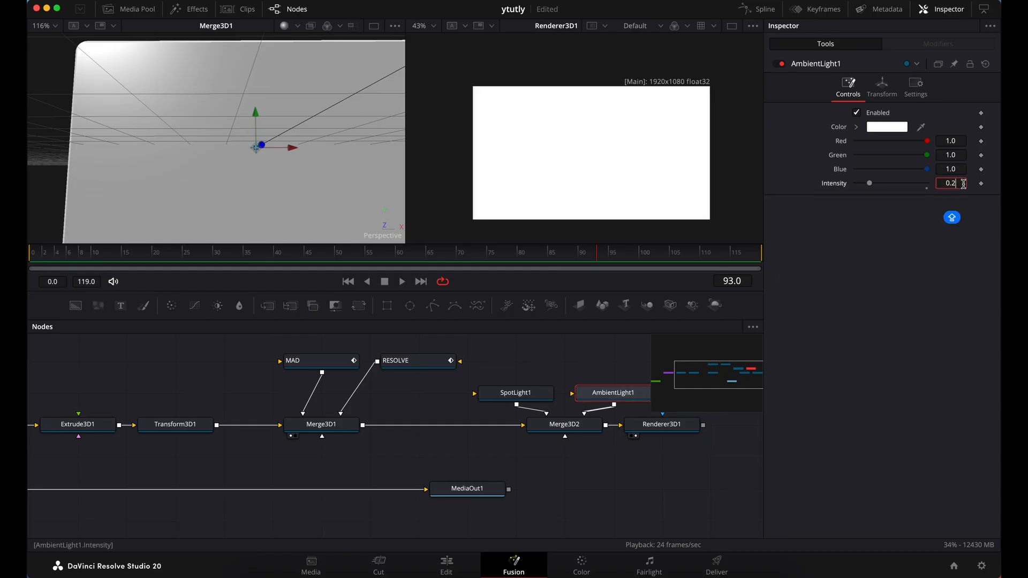
key("BackSpace")
type("5")
key("Tab")
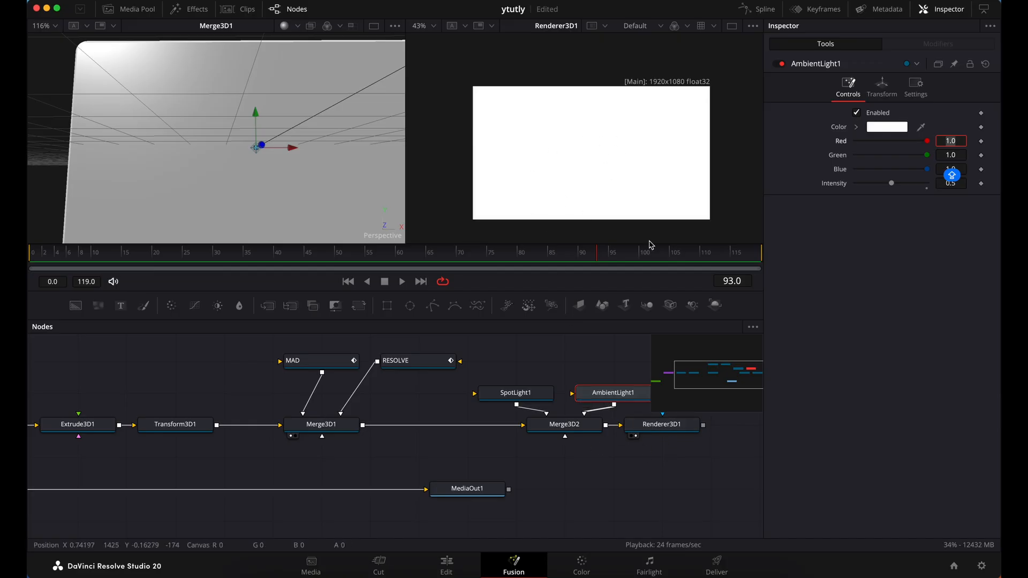
Enable Lighting and Shadows on Renderer3D1
left_click(662, 433)
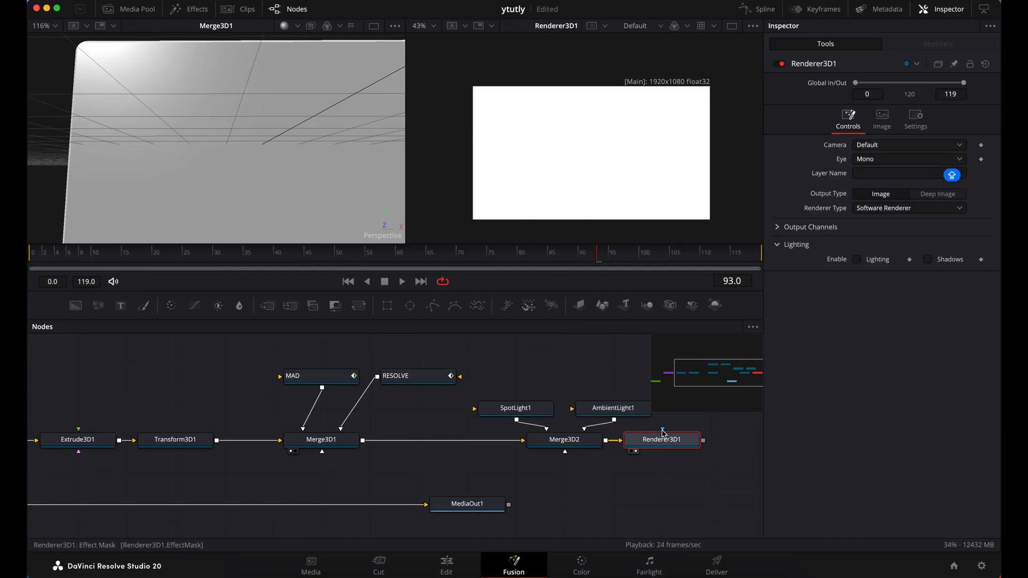
left_click(857, 260)
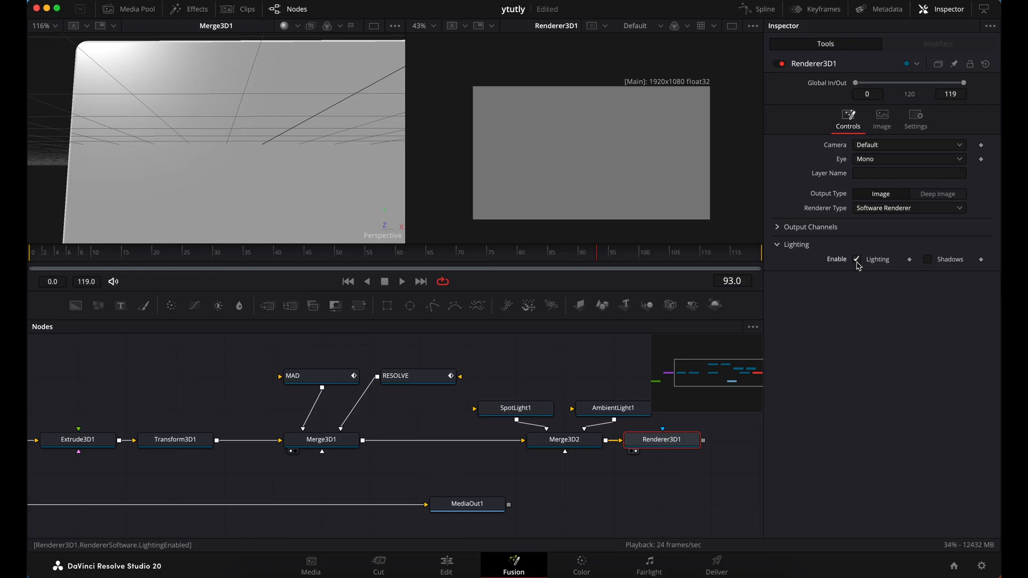
left_click(927, 260)
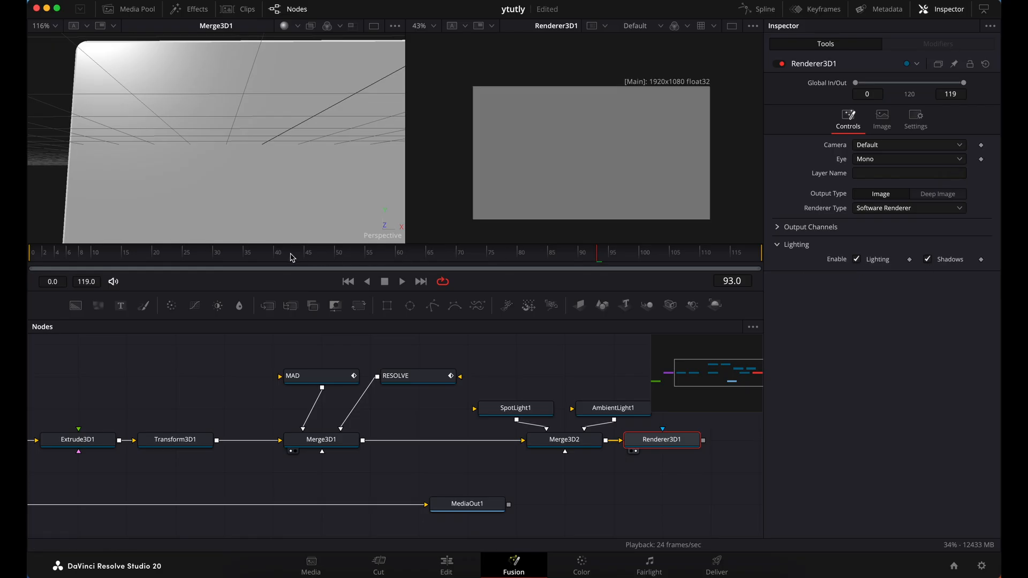
Move the playhead to frame 70 and load Merge3D2 in the perspective viewer in place of Merge3D1
left_click(341, 256)
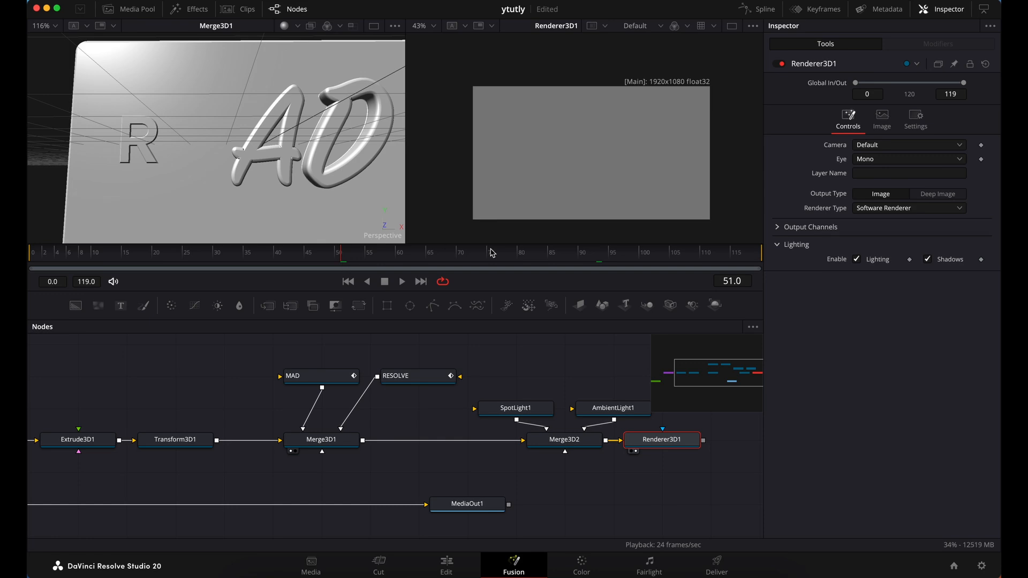
left_click(459, 259)
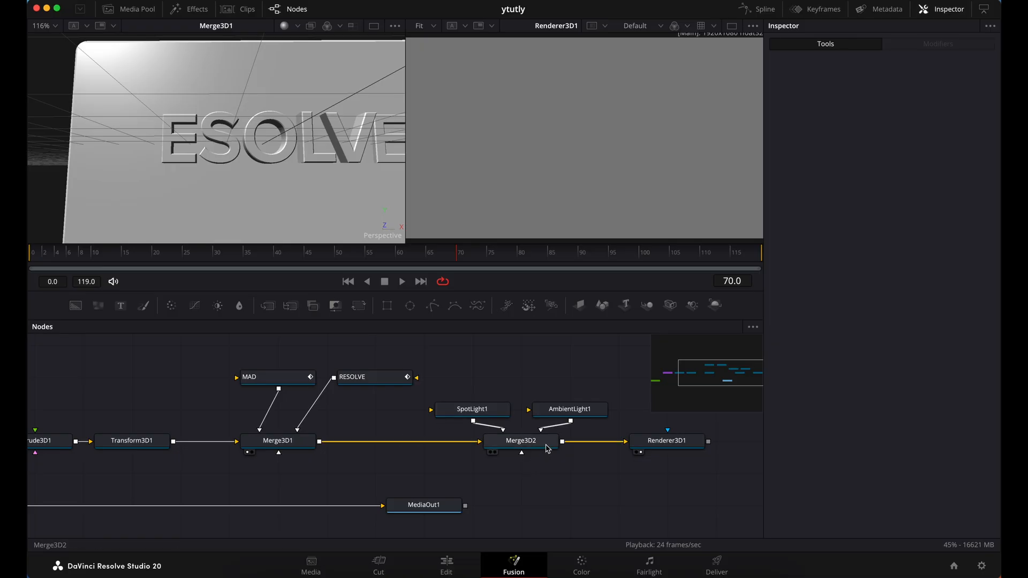
left_click_drag(546, 448, 341, 199)
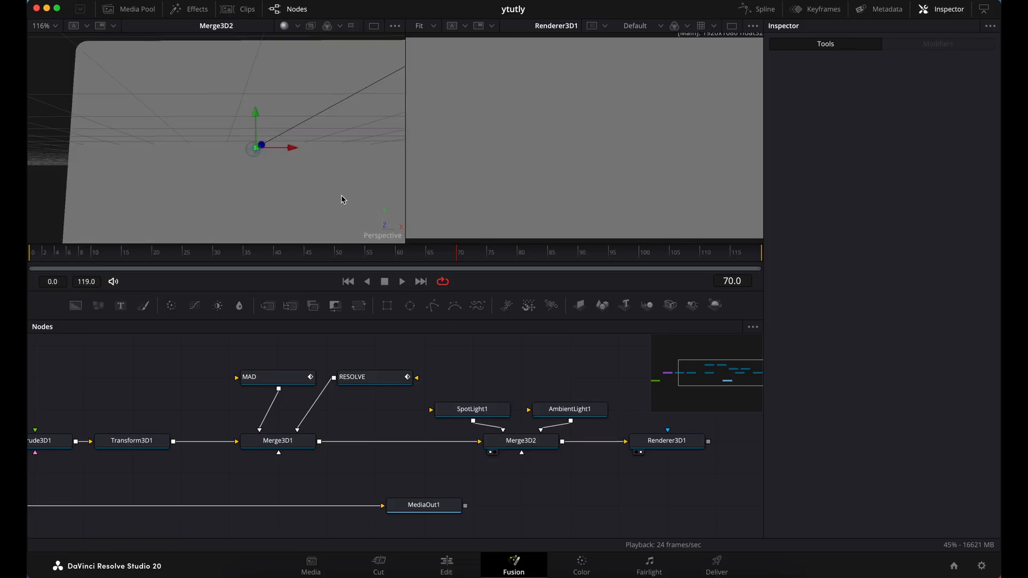
Move the spot light forward along its Z axis, out in front of the slab and text
scroll(344, 200, "down", 3)
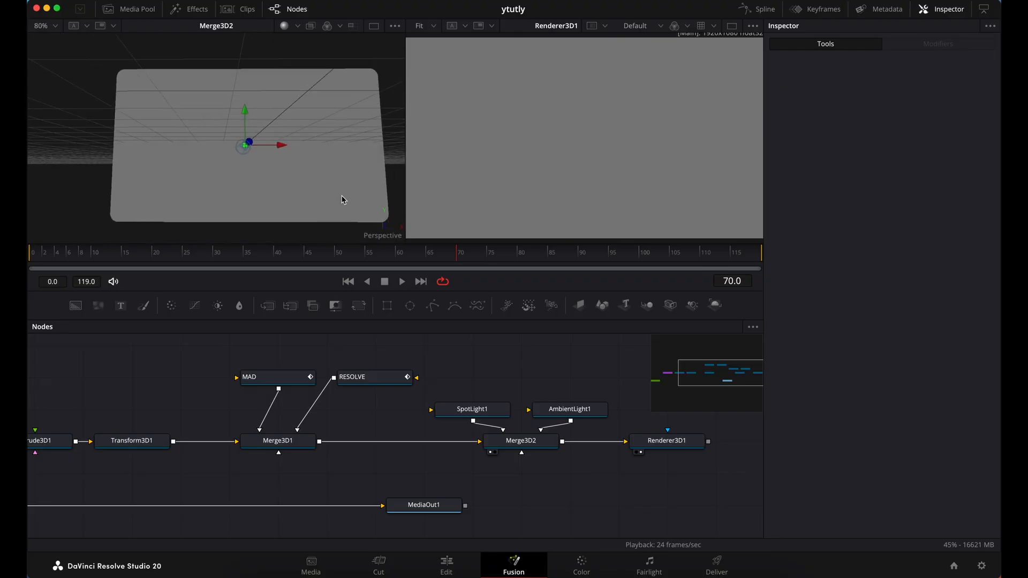
scroll(343, 199, "left", 5)
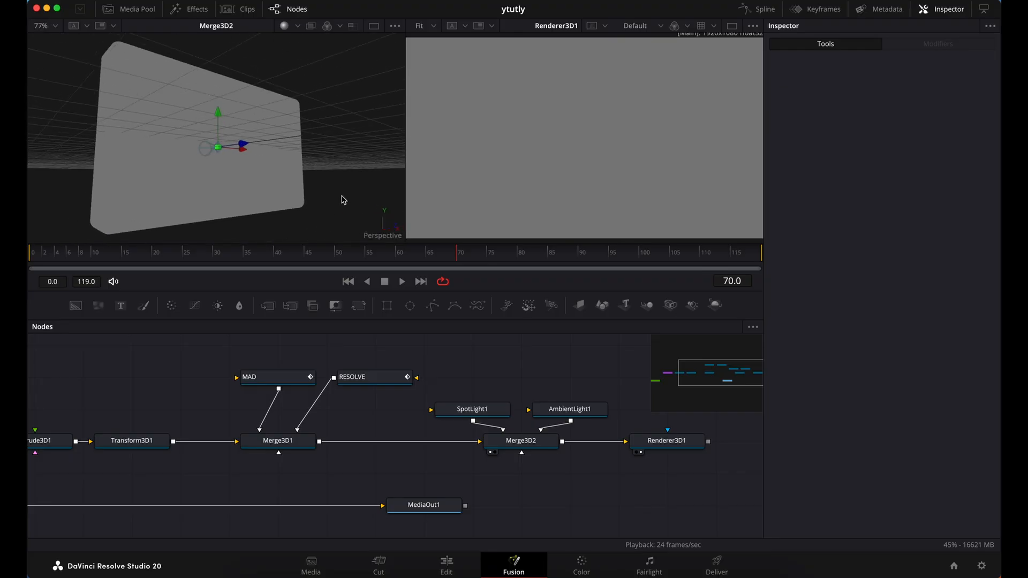
scroll(343, 200, "left", 3)
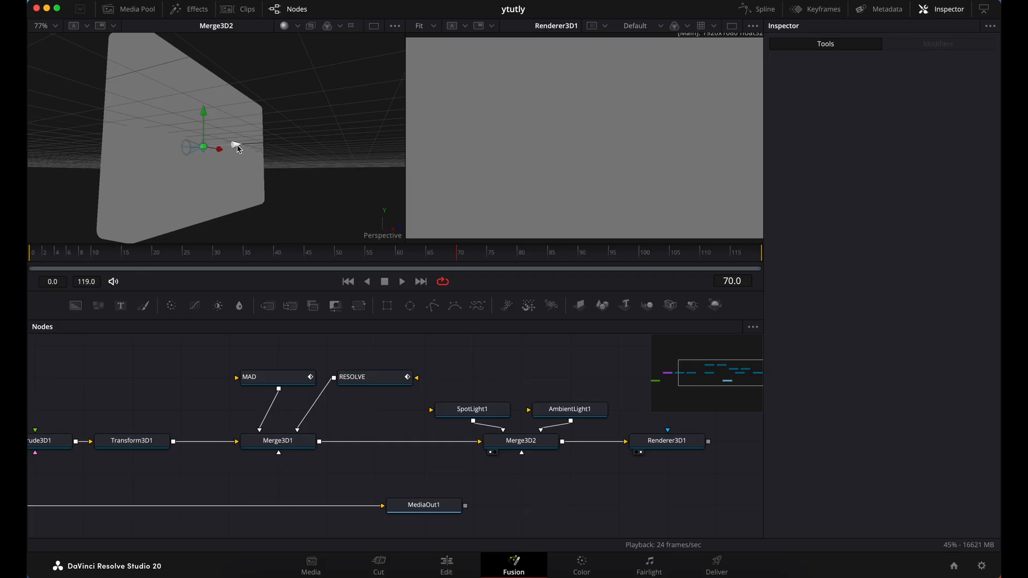
left_click_drag(237, 145, 341, 161)
Set the spot light's intensity to 0.5, cone angle to 90 and decay type to Linear
left_click(484, 411)
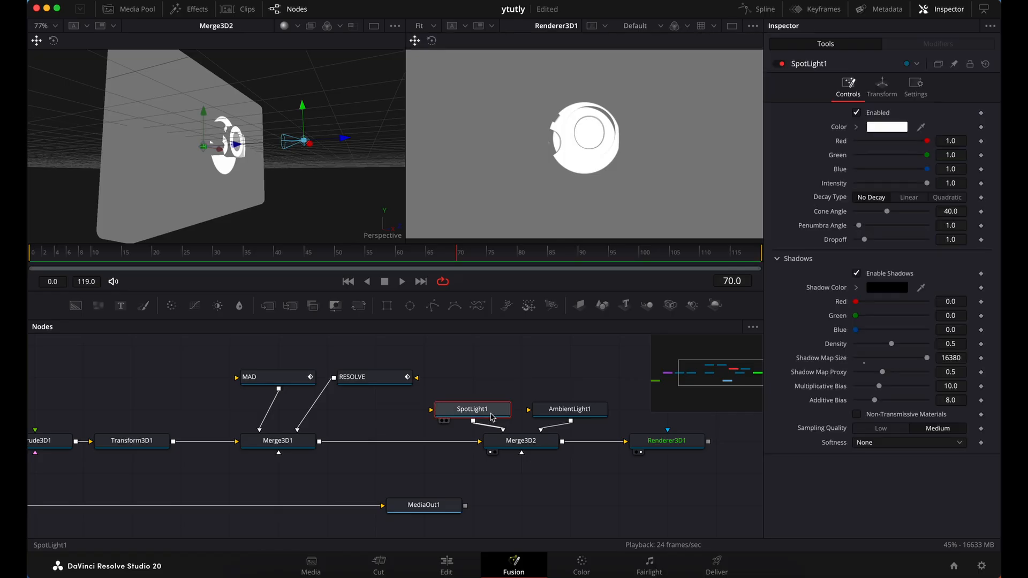
left_click(959, 185)
type("0")
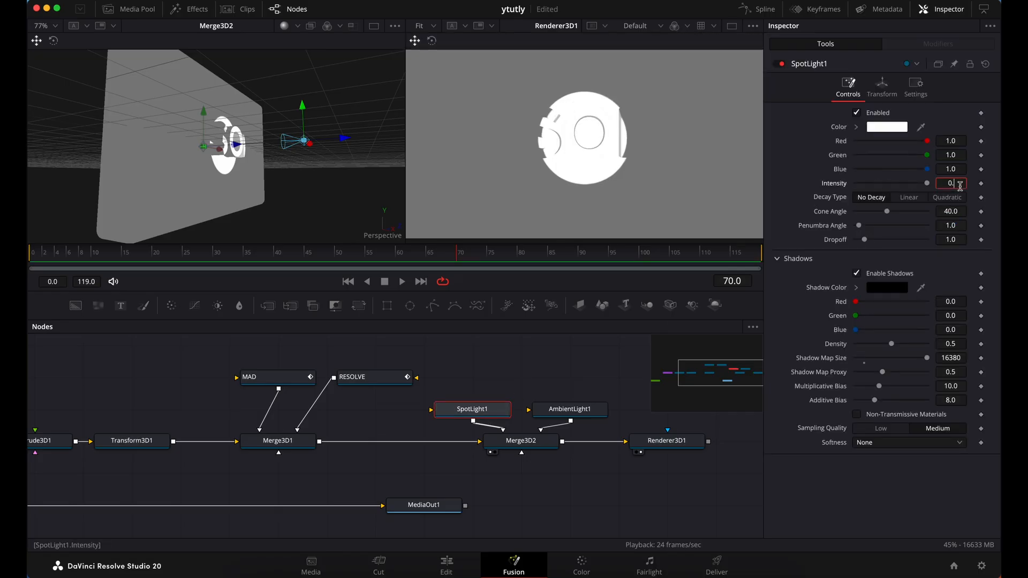
type(".5")
key("Tab")
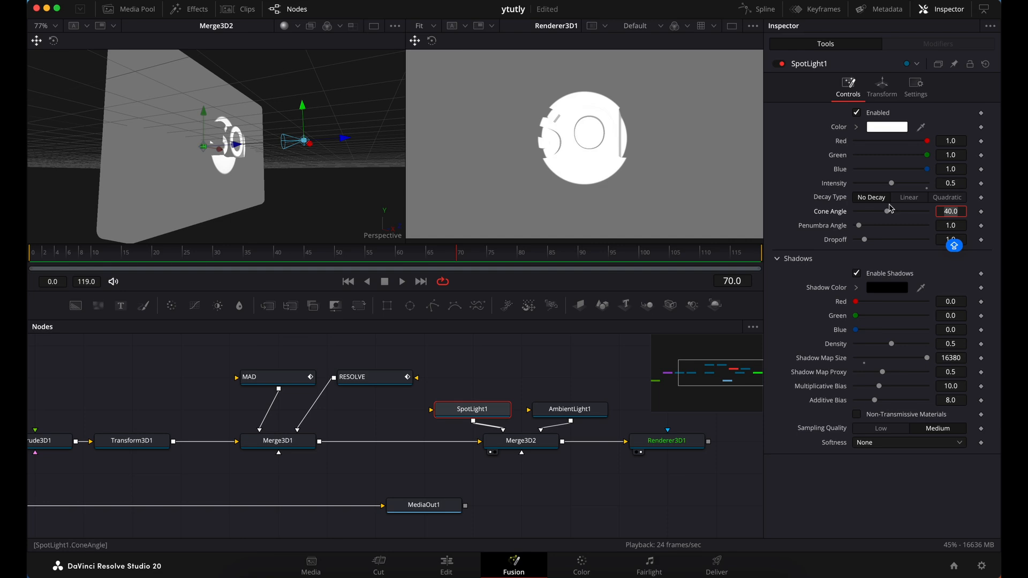
type("90")
key("Return")
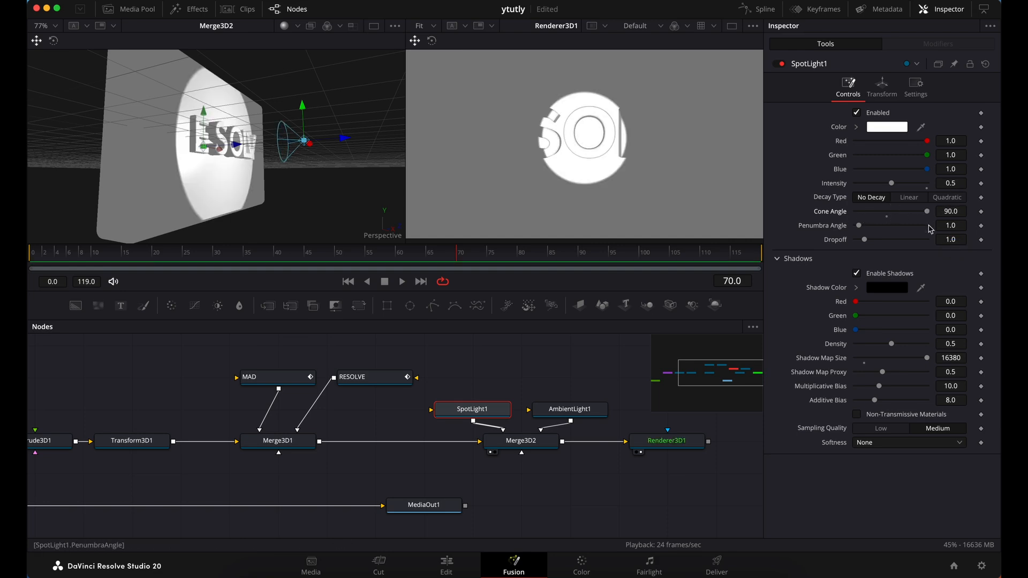
left_click(916, 199)
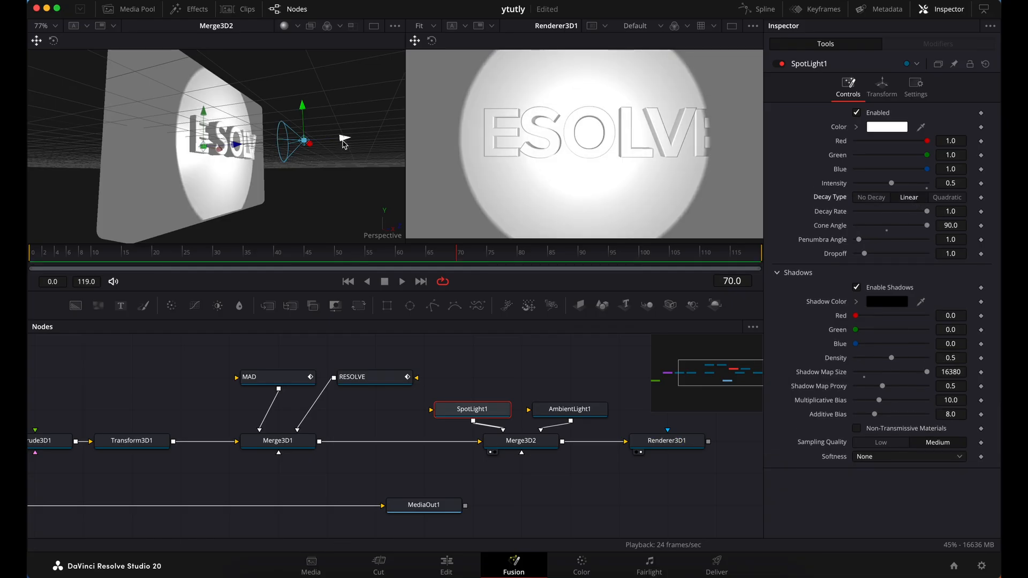
Pull the spot light farther from the slab, raise it above the text and tilt it downward toward the slab
left_click_drag(343, 144, 383, 140)
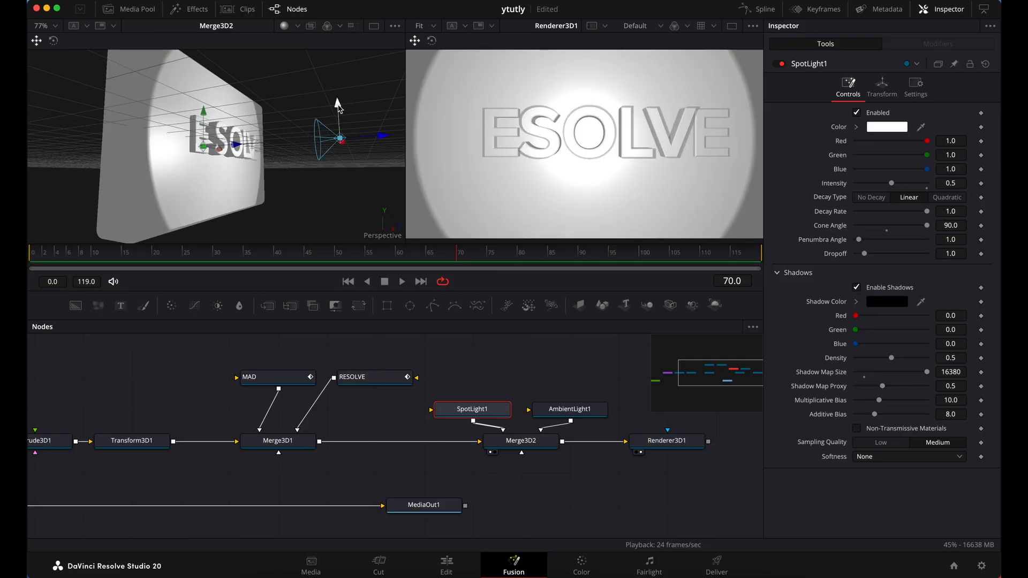
left_click_drag(337, 105, 338, 38)
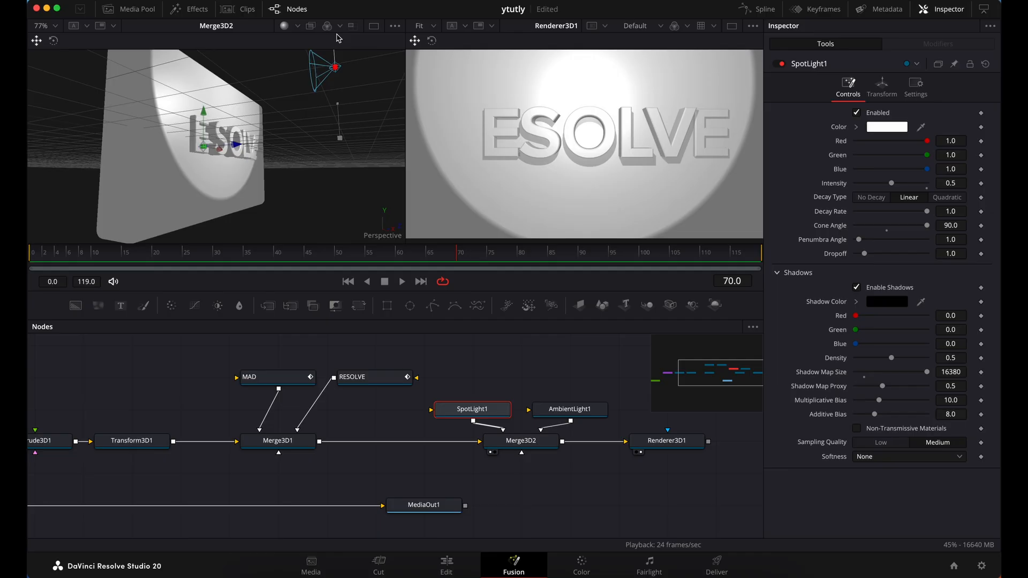
scroll(336, 109, "up", 4)
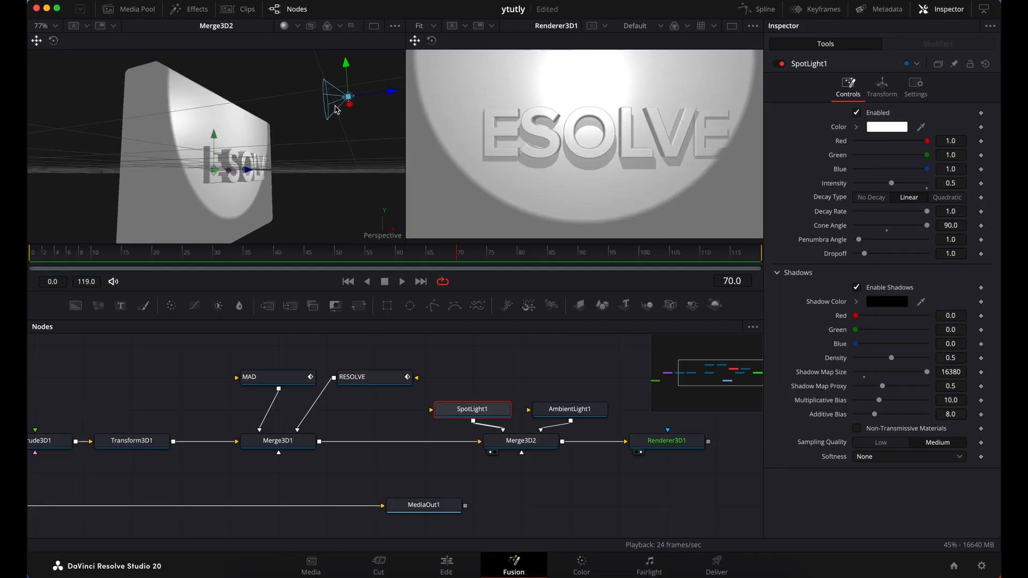
scroll(336, 109, "up", 5)
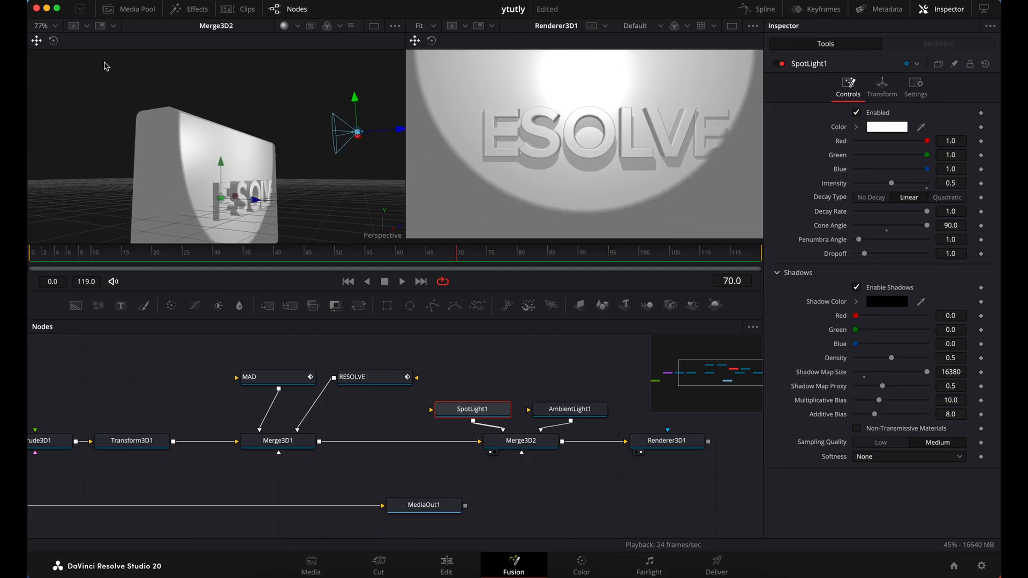
left_click(54, 42)
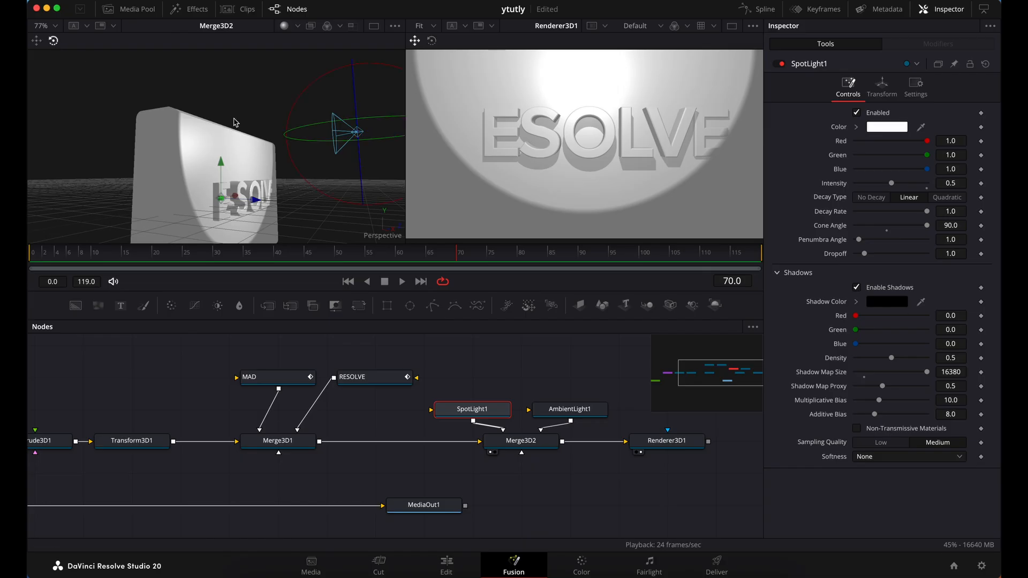
left_click_drag(317, 84, 303, 103)
left_click_drag(282, 201, 279, 168)
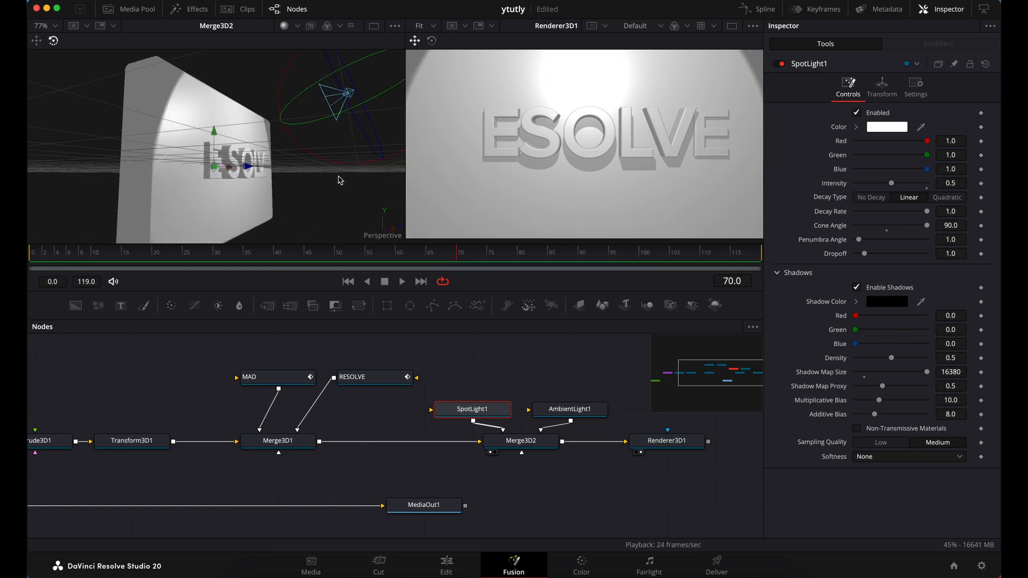
Shift the spot light along X toward the slab's left corner and pull it farther back from the slab
scroll(339, 179, "down", 5)
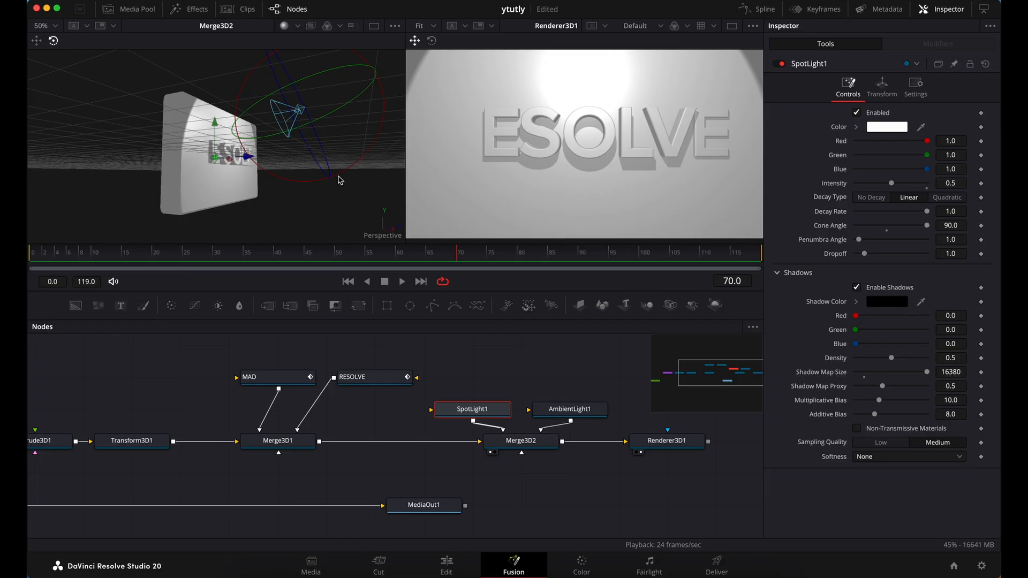
scroll(331, 176, "right", 10)
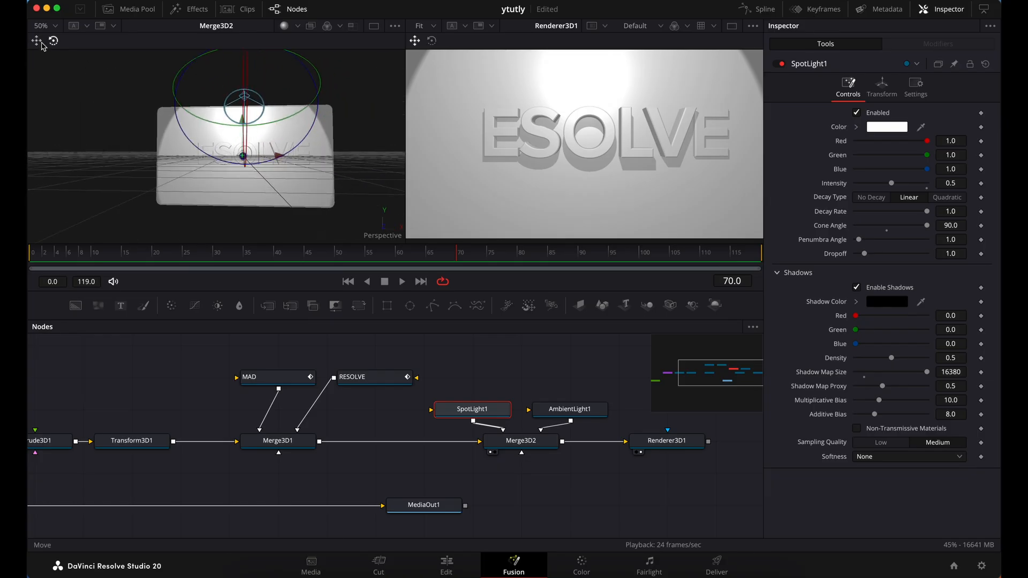
key("q")
left_click_drag(281, 96, 221, 107)
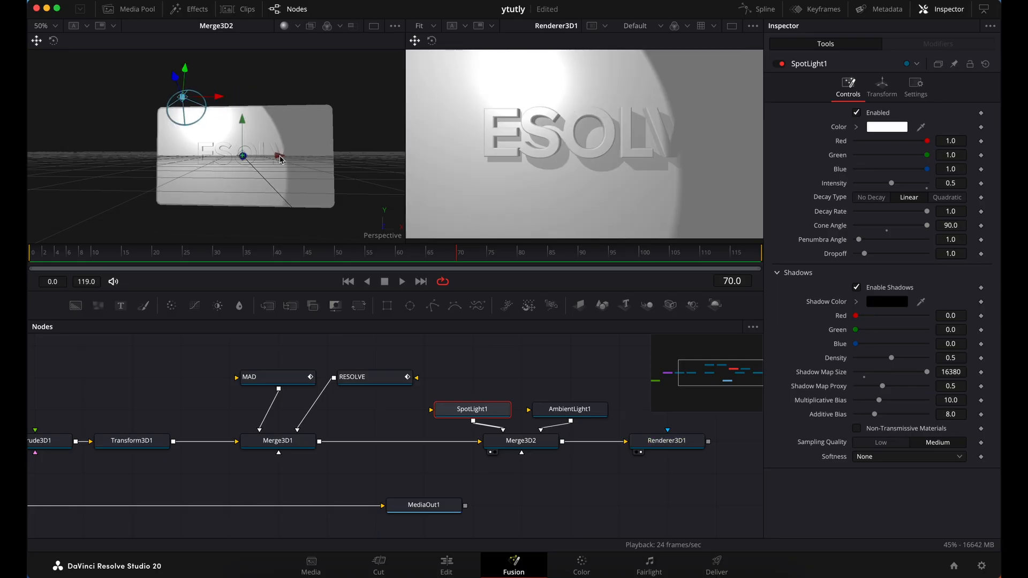
scroll(265, 159, "right", 10)
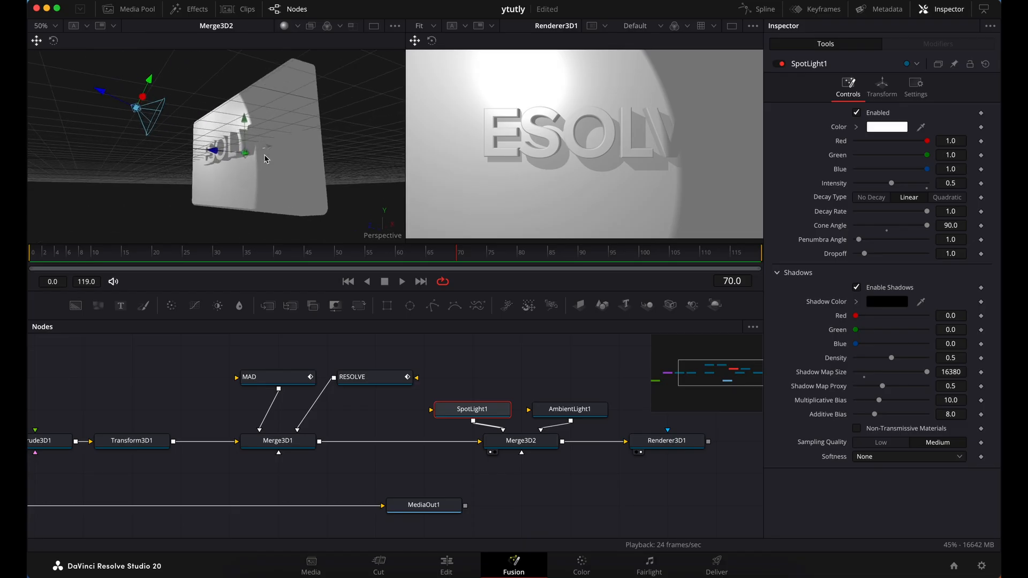
scroll(265, 159, "right", 8)
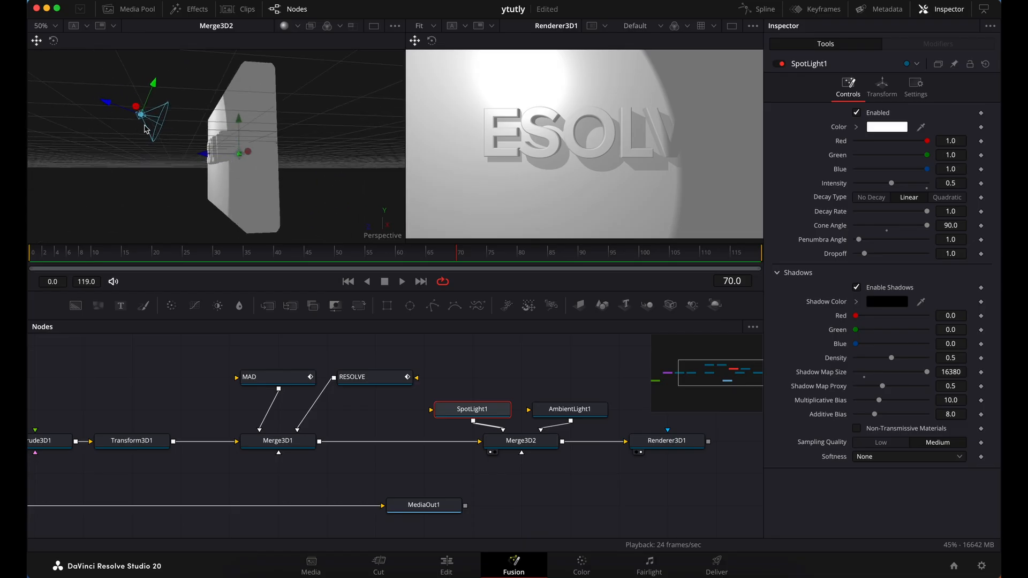
left_click_drag(110, 107, 44, 96)
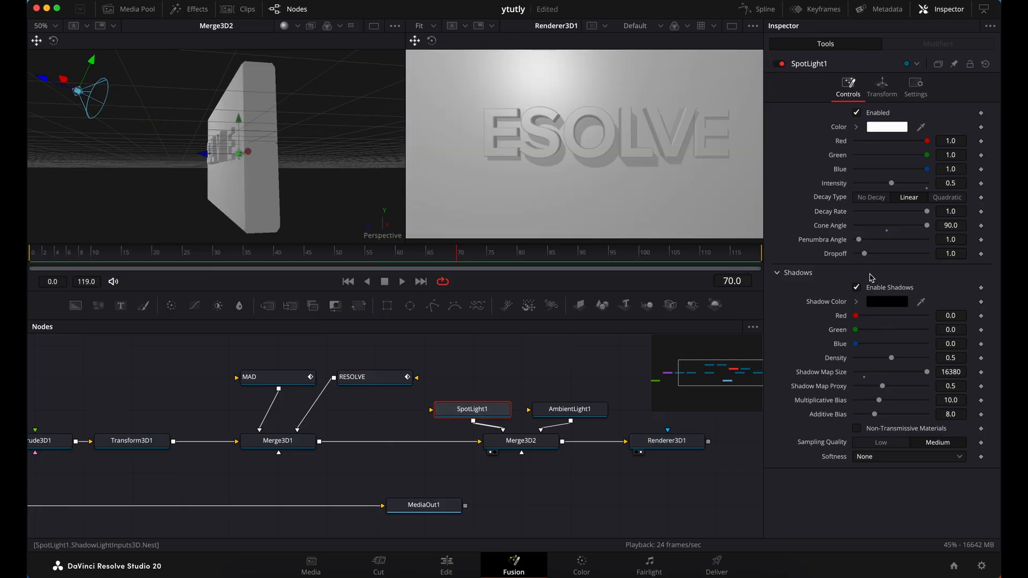
Set the spot light's intensity to 0.75
left_click(955, 183)
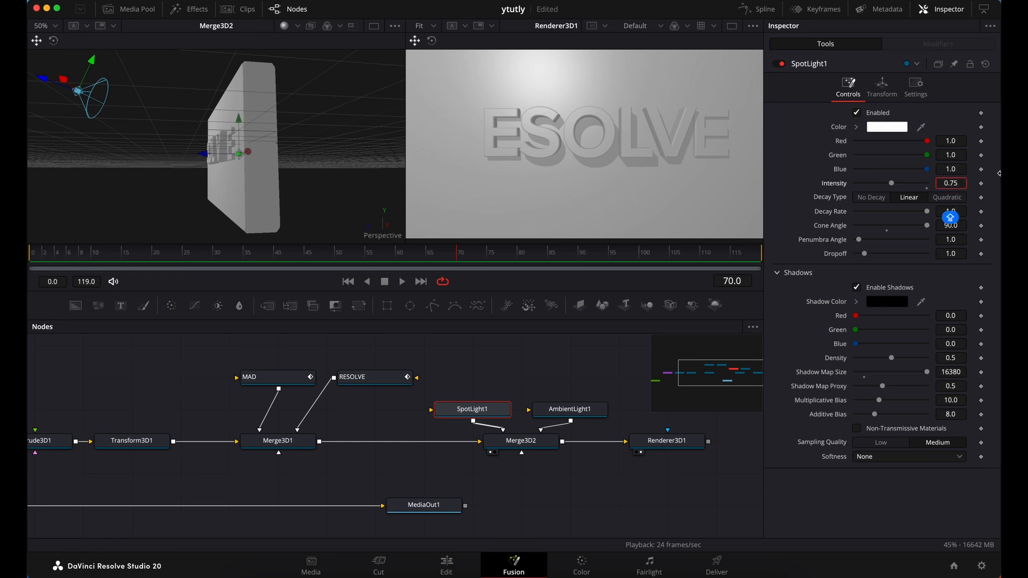
key("Tab")
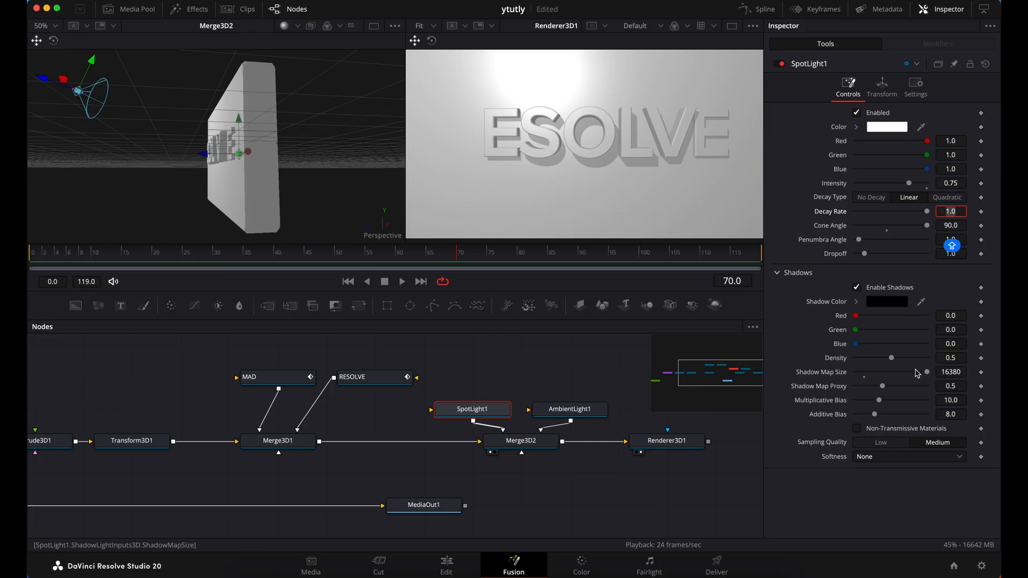
Try a Shadow Map Size of 2050 on the spot light, restore it to 16380 and look through the Softness options
left_click_drag(927, 372, 865, 380)
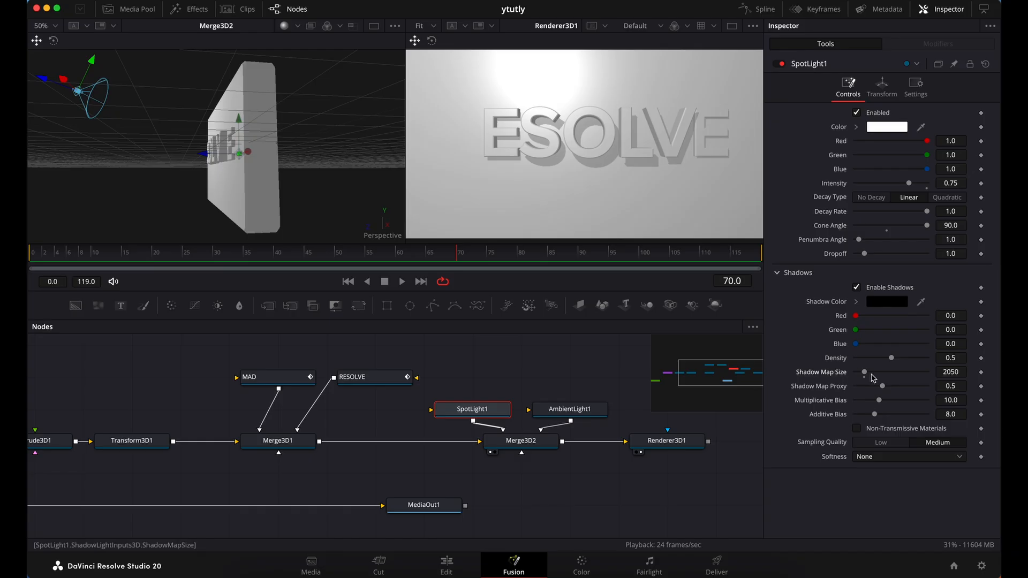
left_click_drag(865, 373, 927, 373)
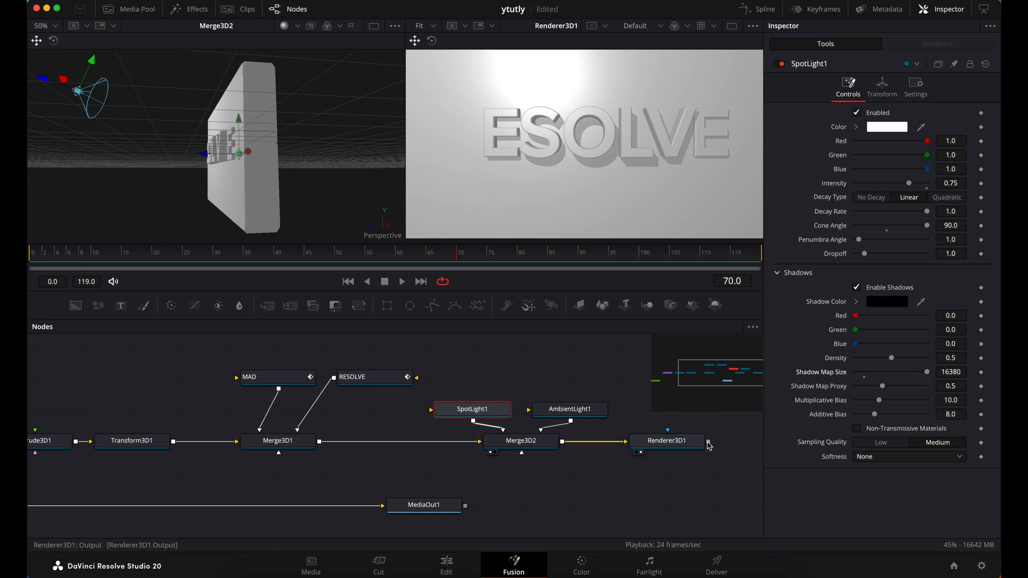
left_click(904, 460)
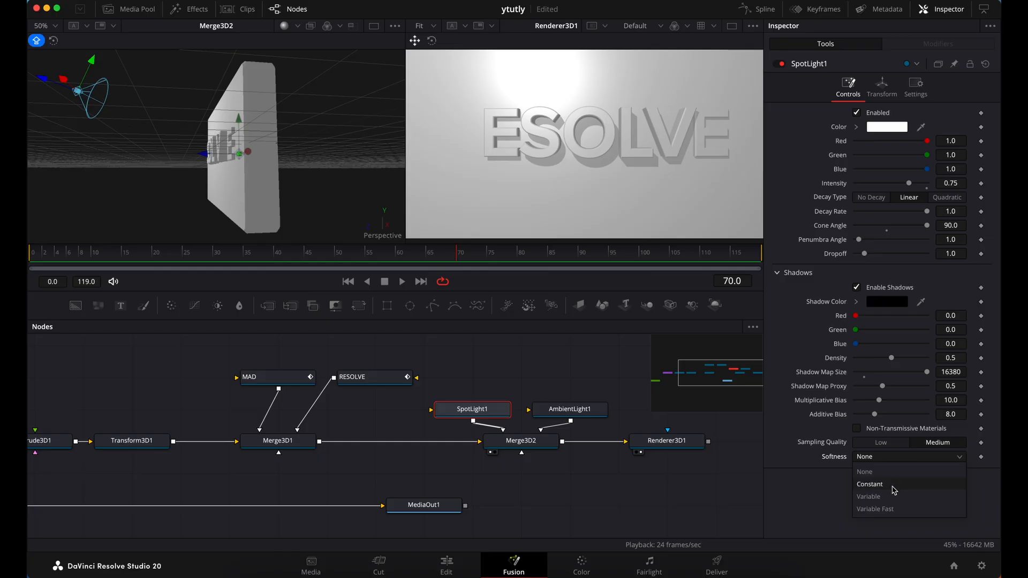
left_click(817, 492)
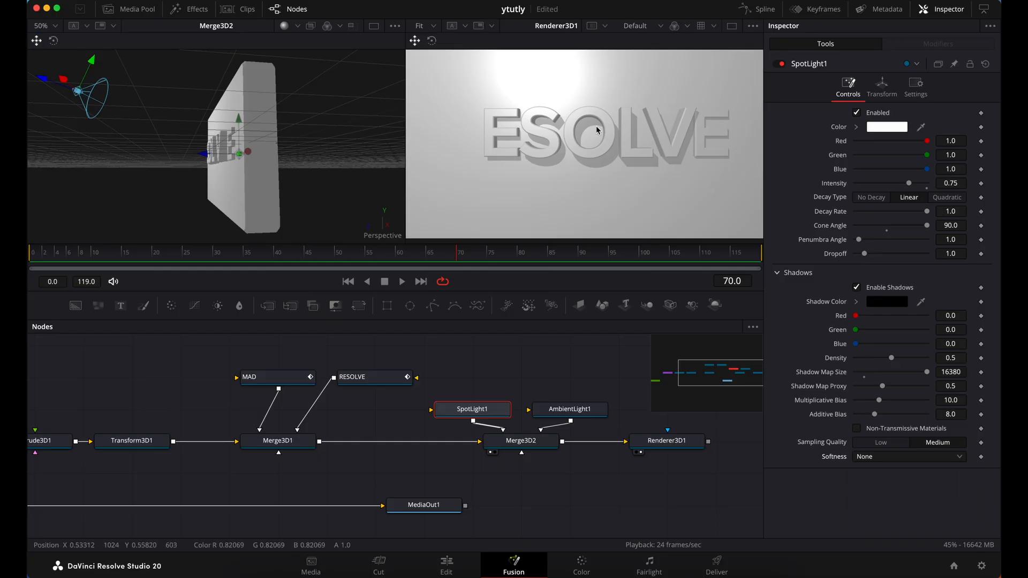
Play the lit animation in the renderer viewer from the first frame and stop it at frame 60
scroll(547, 430, "right", 1)
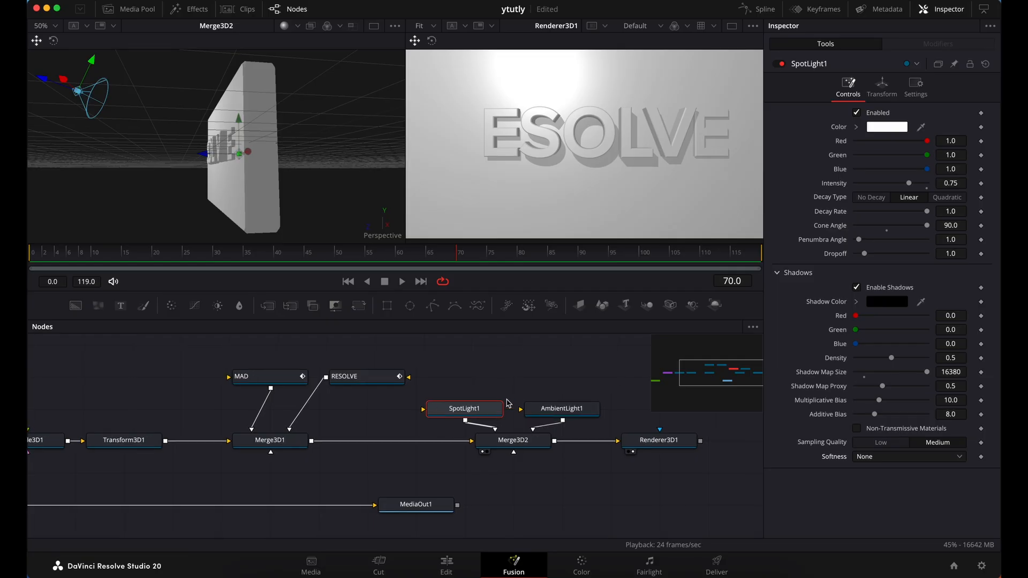
left_click(34, 256)
left_click(402, 281)
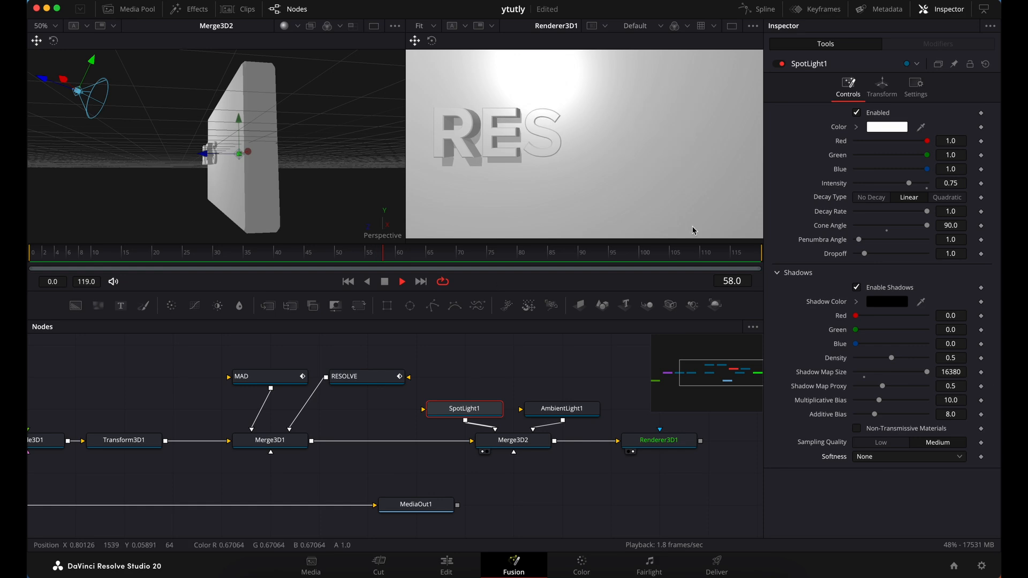
key("space")
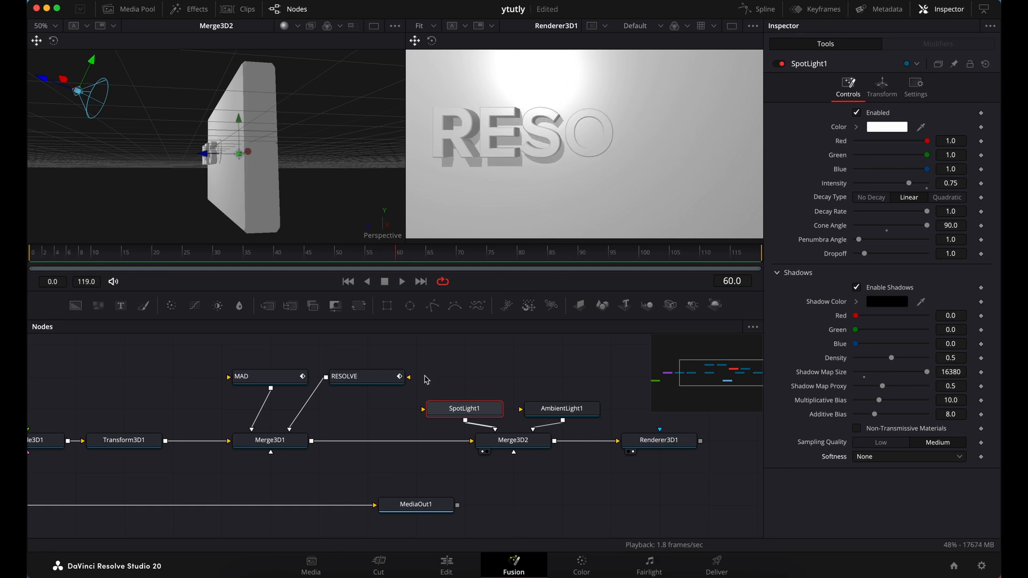
Show the Keyframes editor for the MAD and RESOLVE nodes, hide the Inspector, fit the timeline and expand both Follower tracks
left_click_drag(226, 358, 343, 395)
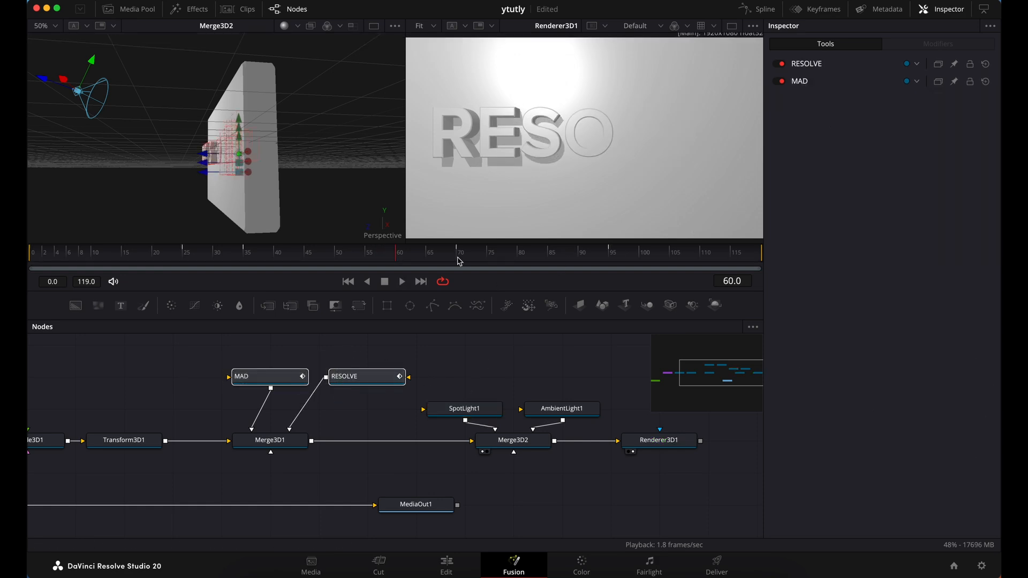
left_click(824, 9)
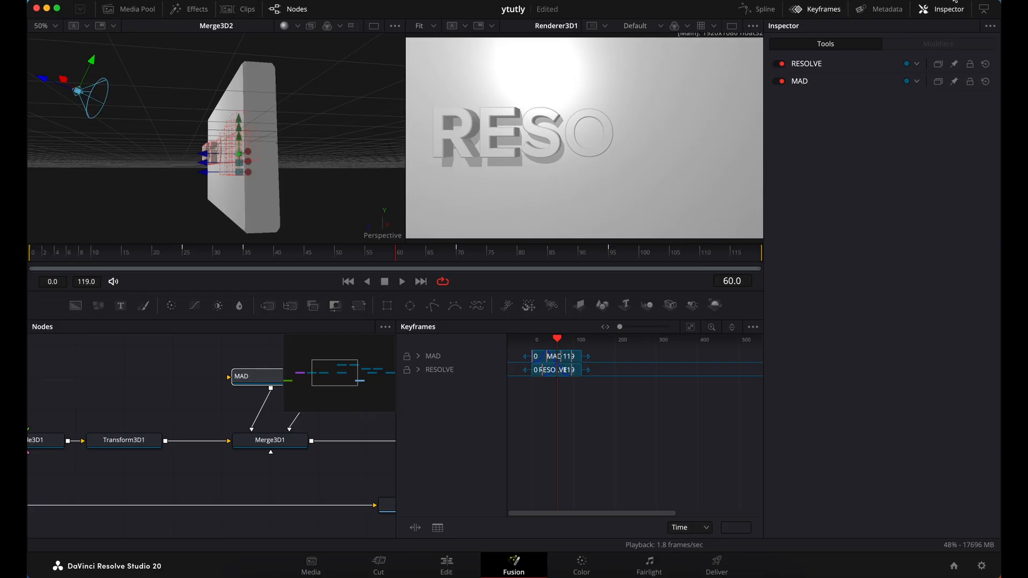
left_click(956, 7)
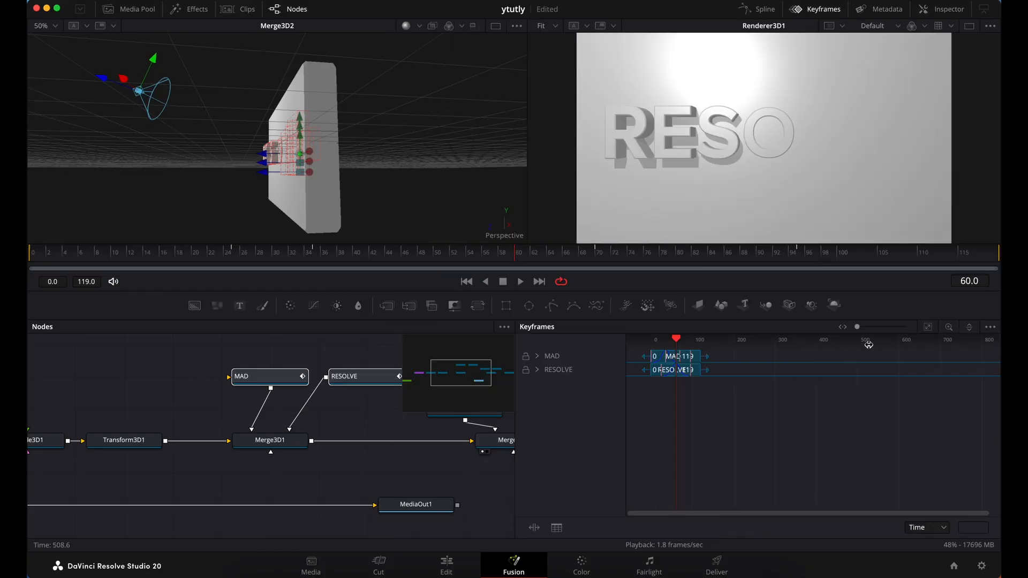
left_click(927, 330)
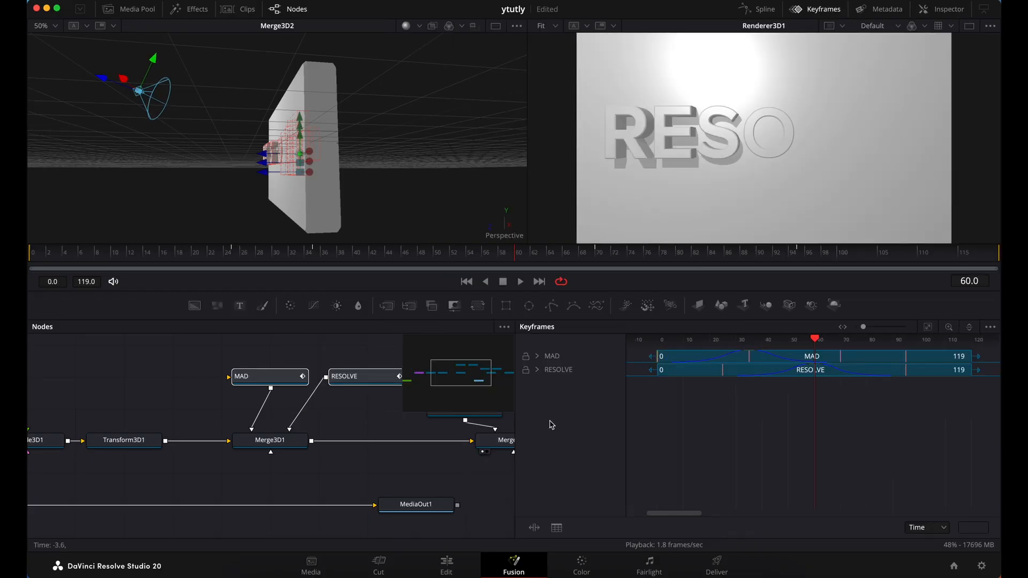
left_click(537, 356)
left_click(538, 383)
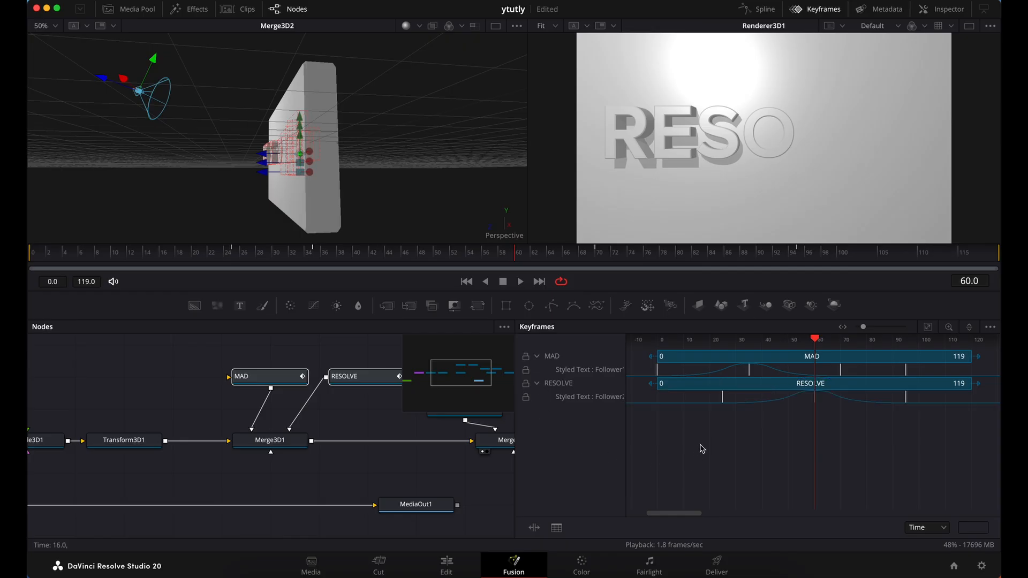
Move all RESOLVE Follower keyframes 10 frames earlier, so that the first sits at frame 15
left_click_drag(705, 446, 921, 391)
left_click_drag(720, 405, 711, 405)
left_click_drag(708, 406, 700, 408)
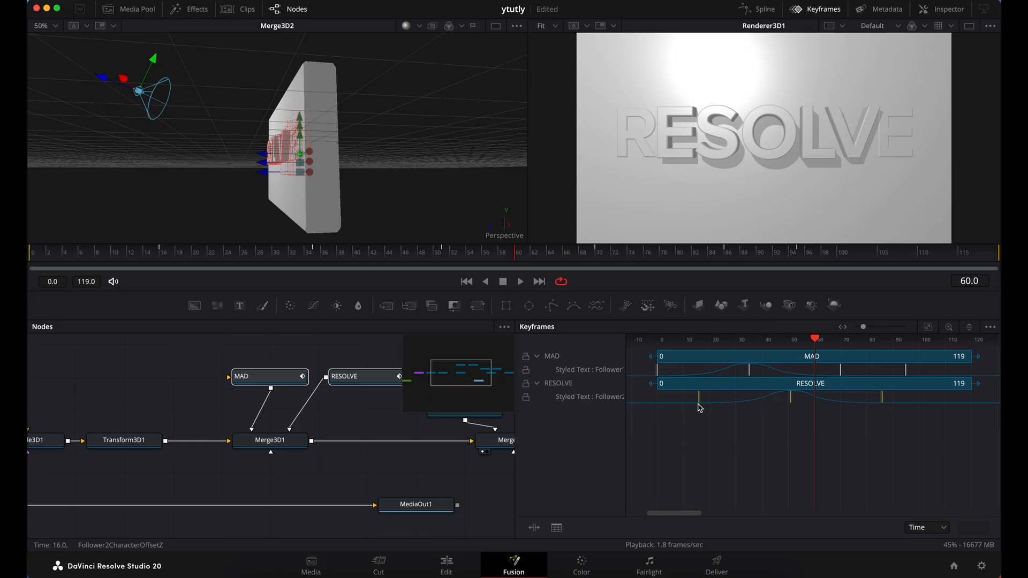
left_click_drag(699, 408, 697, 408)
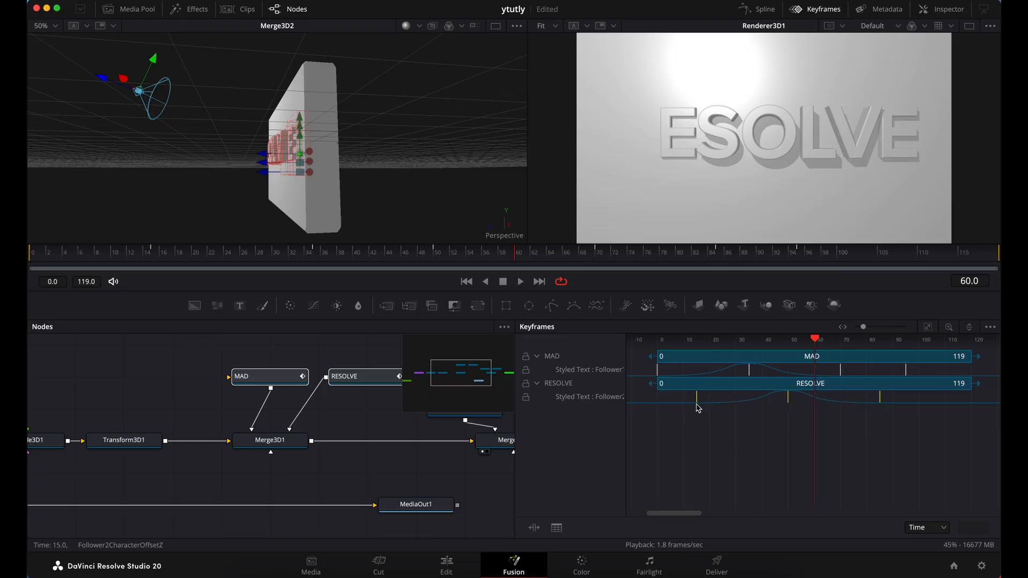
Scrub the rendered animation from frame 20 to frame 57 to check how MAD hands over to RESOLVE
left_click(196, 257)
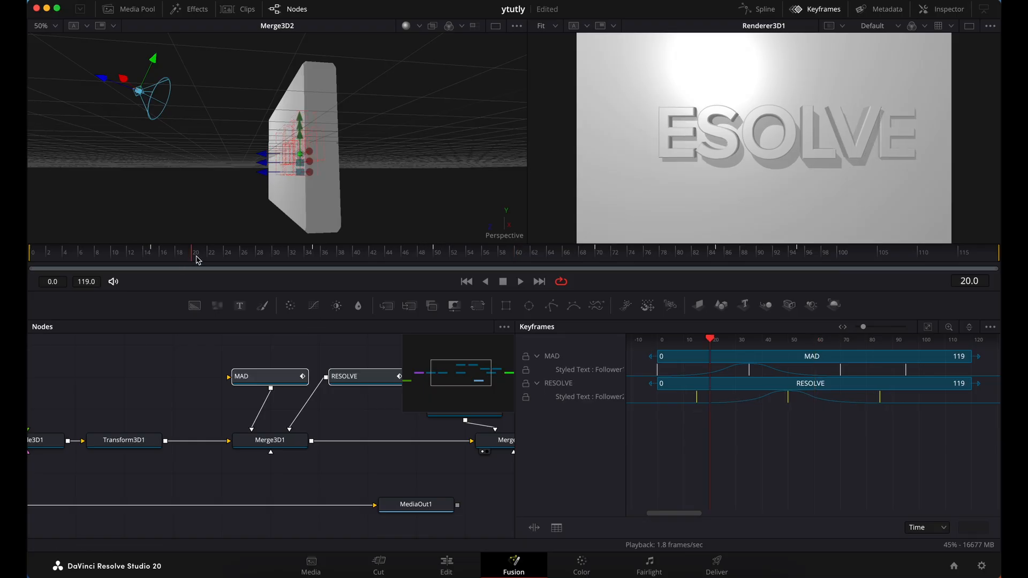
left_click(242, 259)
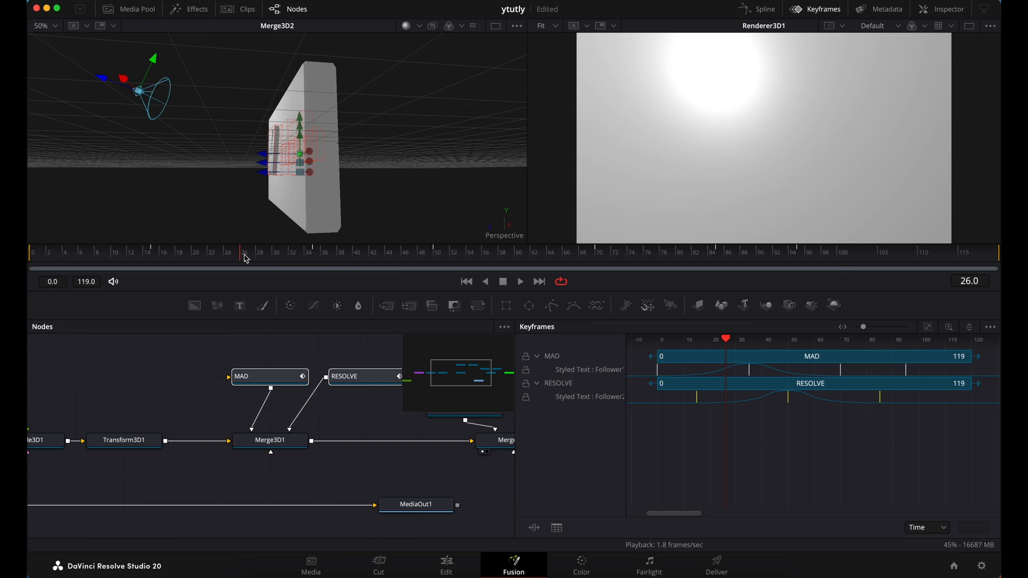
left_click(288, 263)
left_click(319, 262)
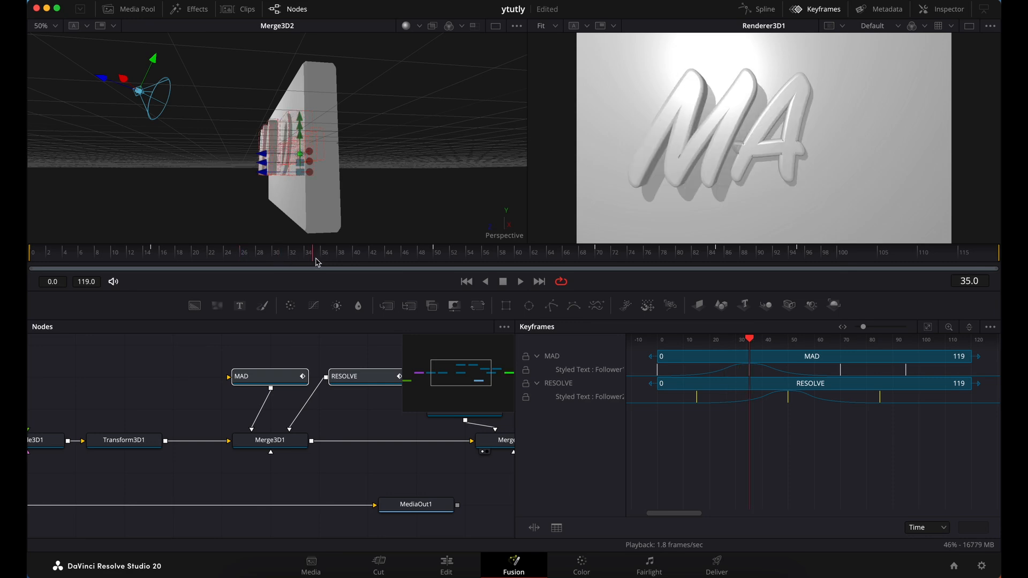
left_click(345, 264)
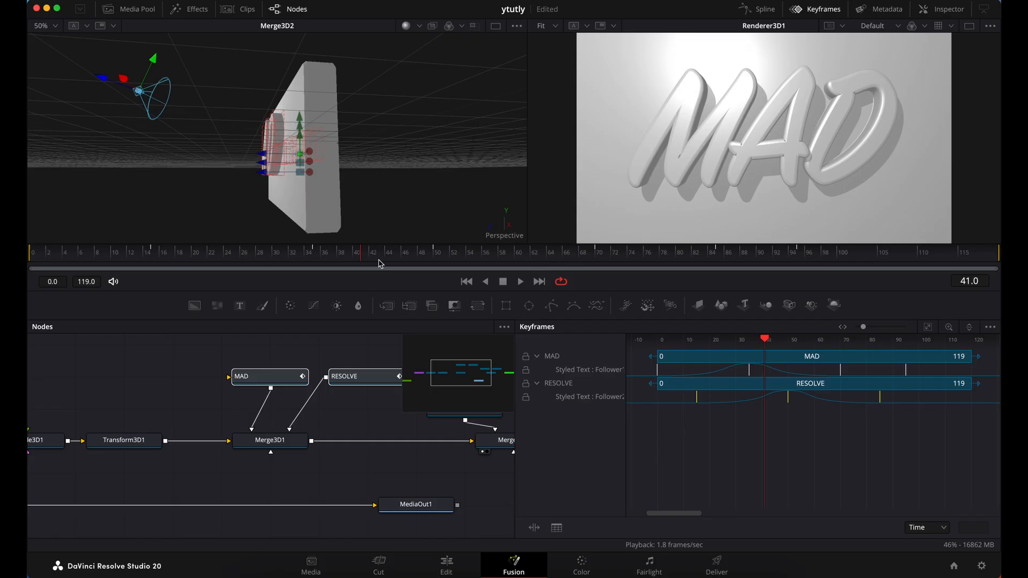
left_click(386, 263)
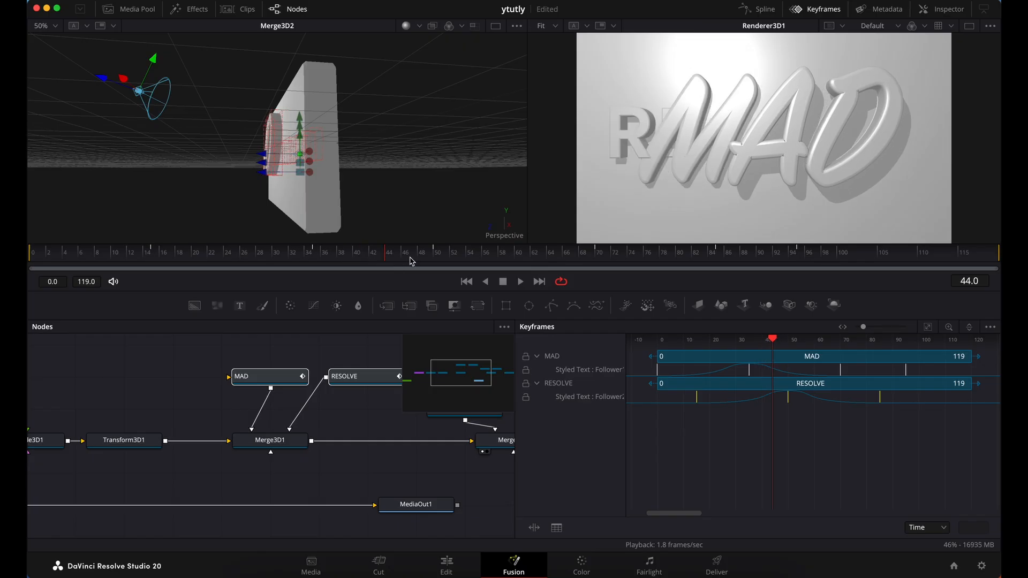
left_click(444, 259)
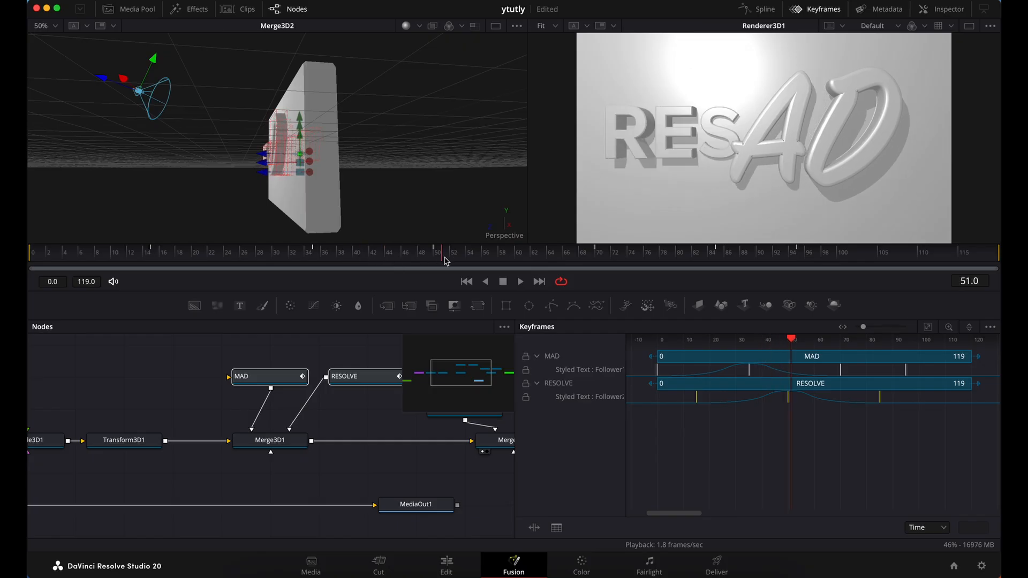
left_click(491, 261)
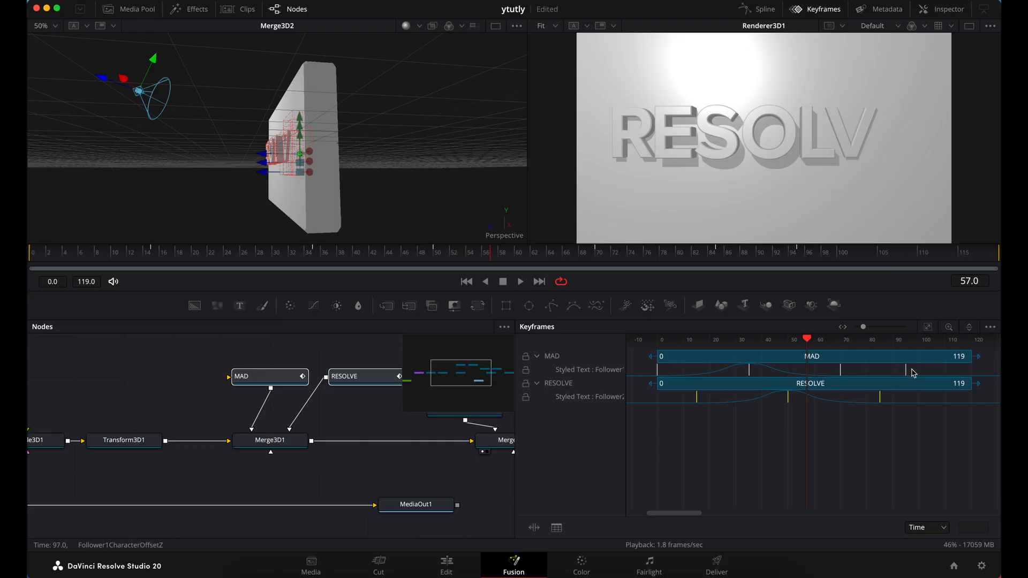
Hide the Keyframes editor and remove the Offset Z keyframe at frame 95 from the MAD node's Follower1 modifier, returning to frame 70
left_click(814, 9)
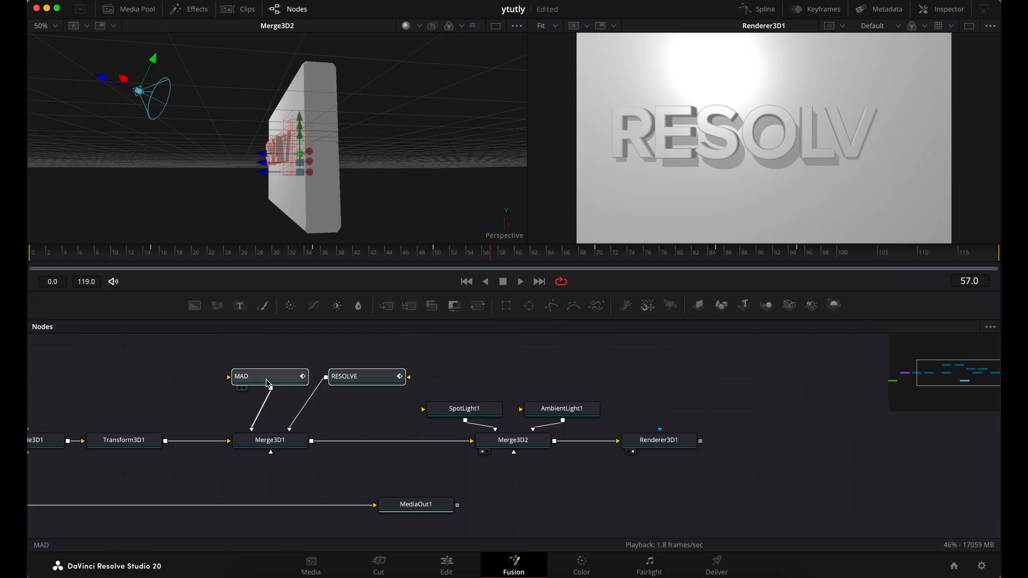
left_click(277, 367)
left_click(278, 377)
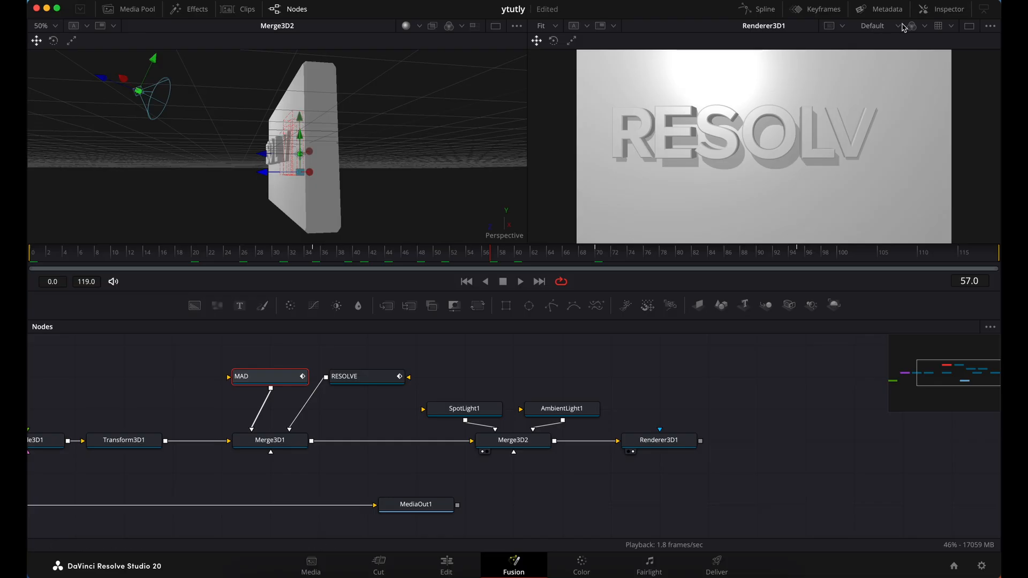
left_click(944, 10)
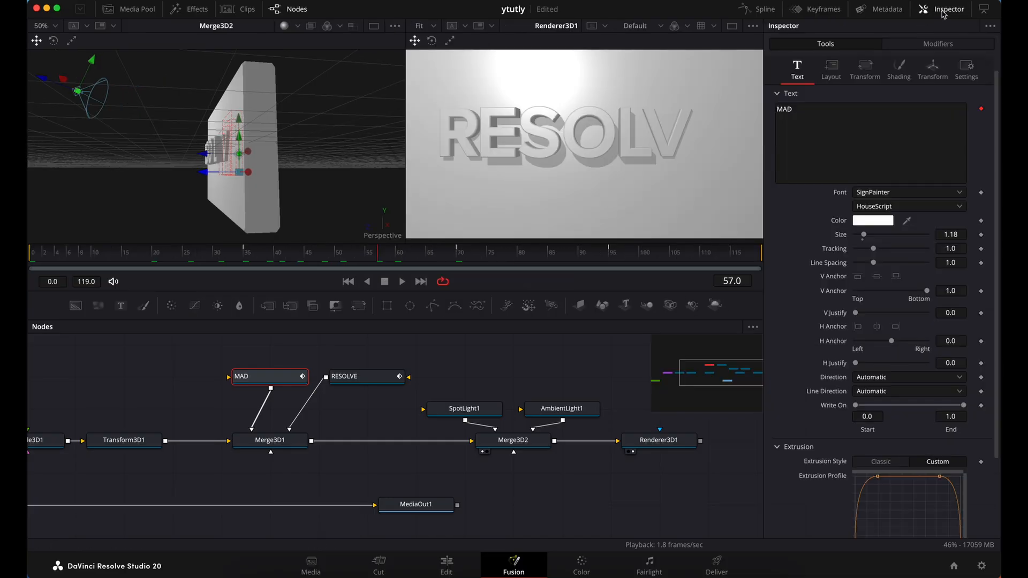
left_click(942, 44)
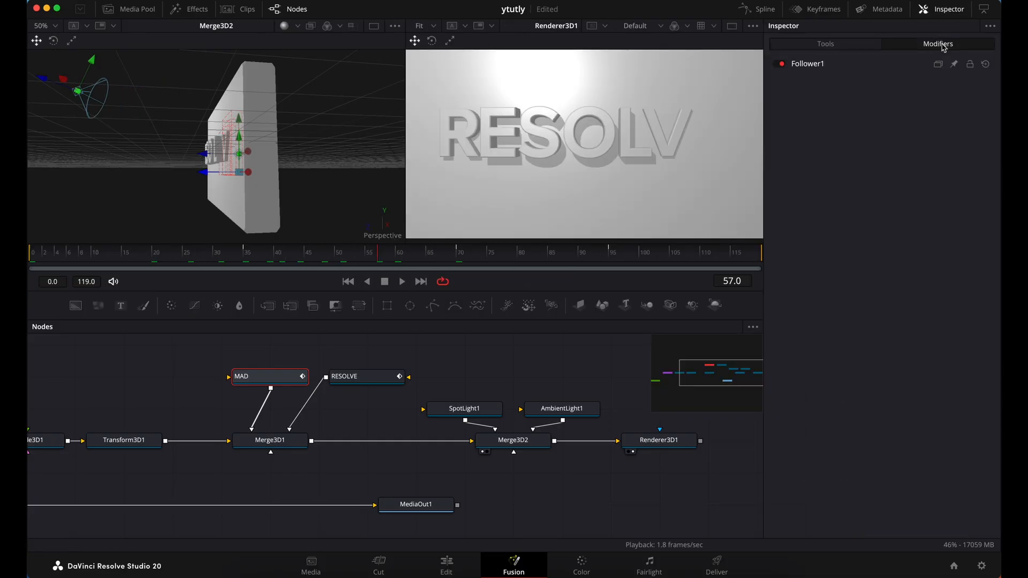
left_click(817, 65)
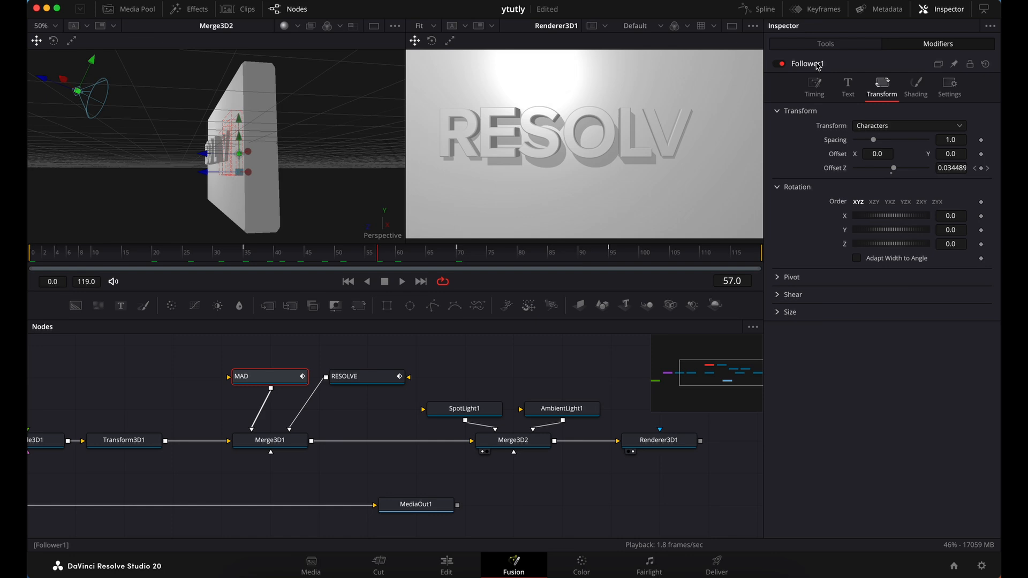
left_click(988, 169)
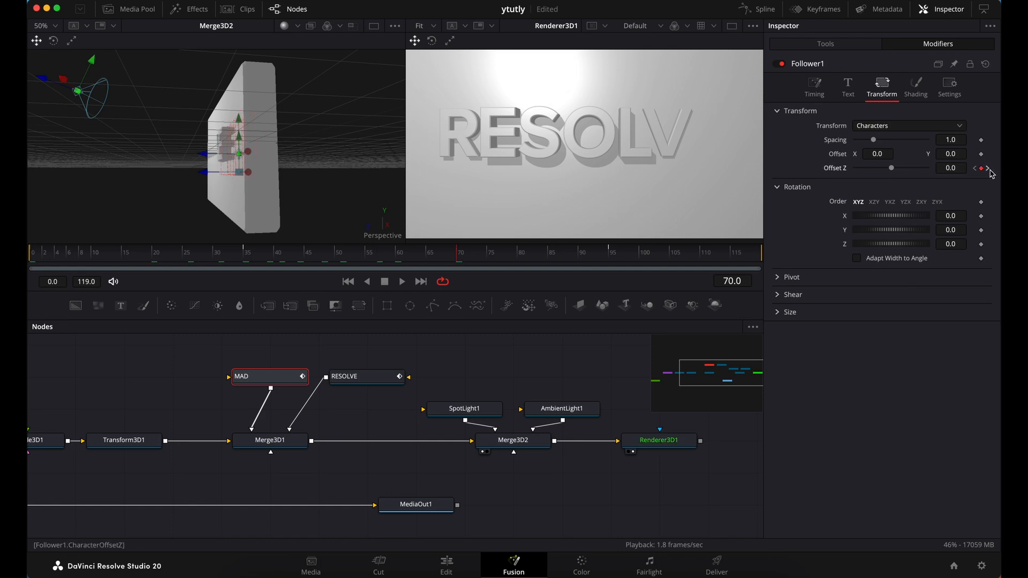
left_click(987, 168)
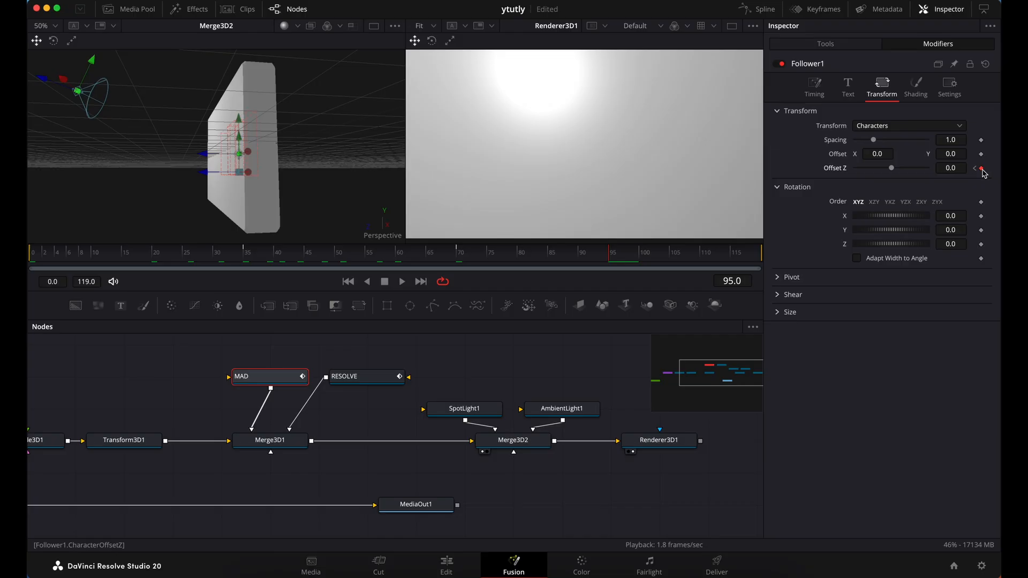
left_click(975, 168)
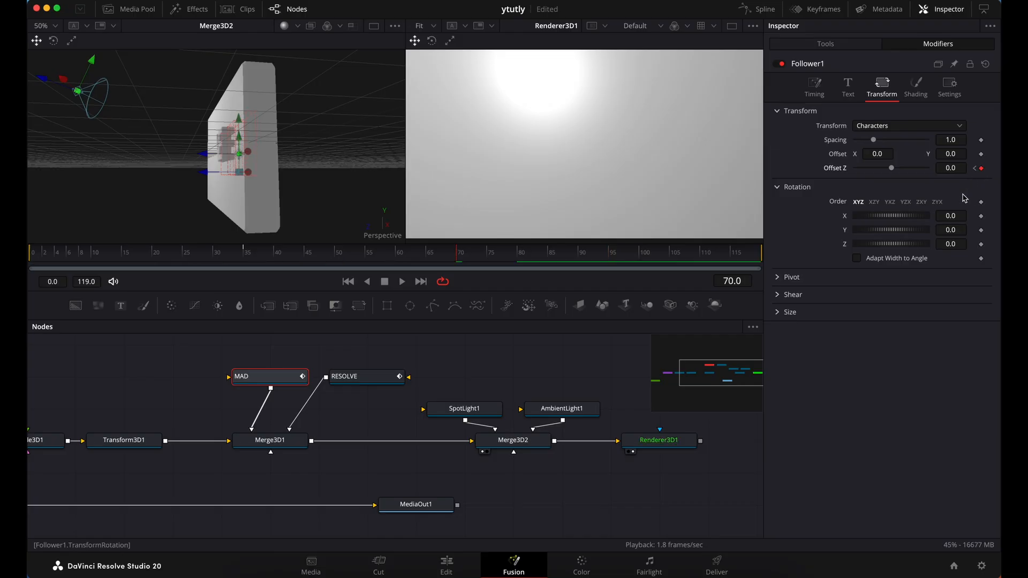
Insert a Transform 3D node between Merge3D1 and Merge3D2
scroll(618, 468, "right", 2)
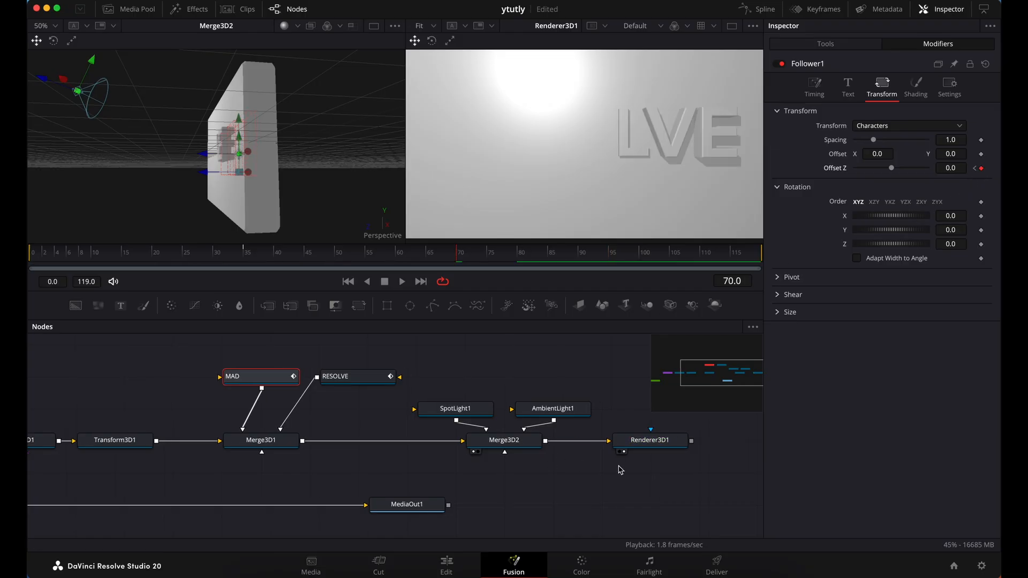
scroll(576, 448, "right", 2)
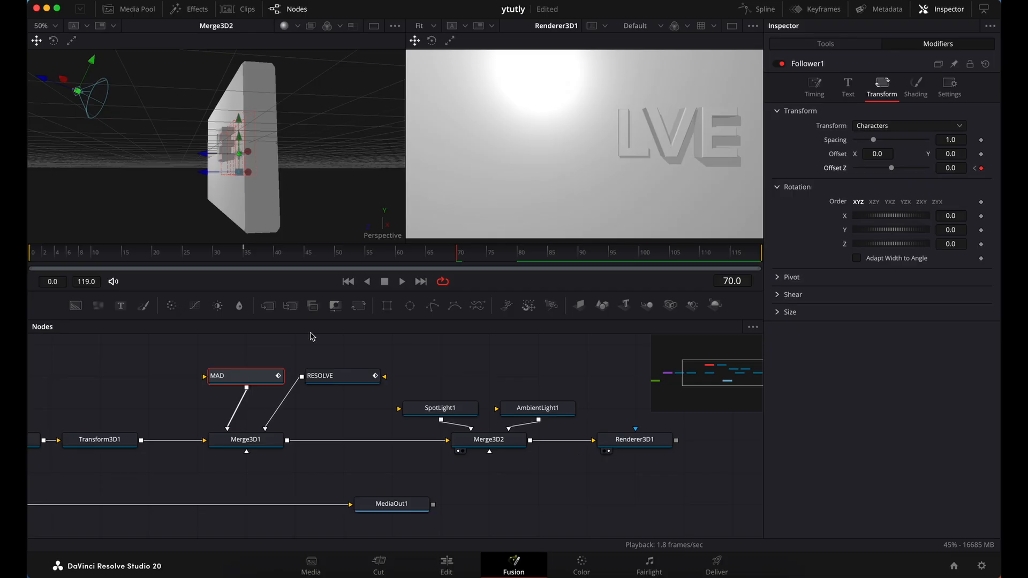
scroll(408, 370, "right", 2)
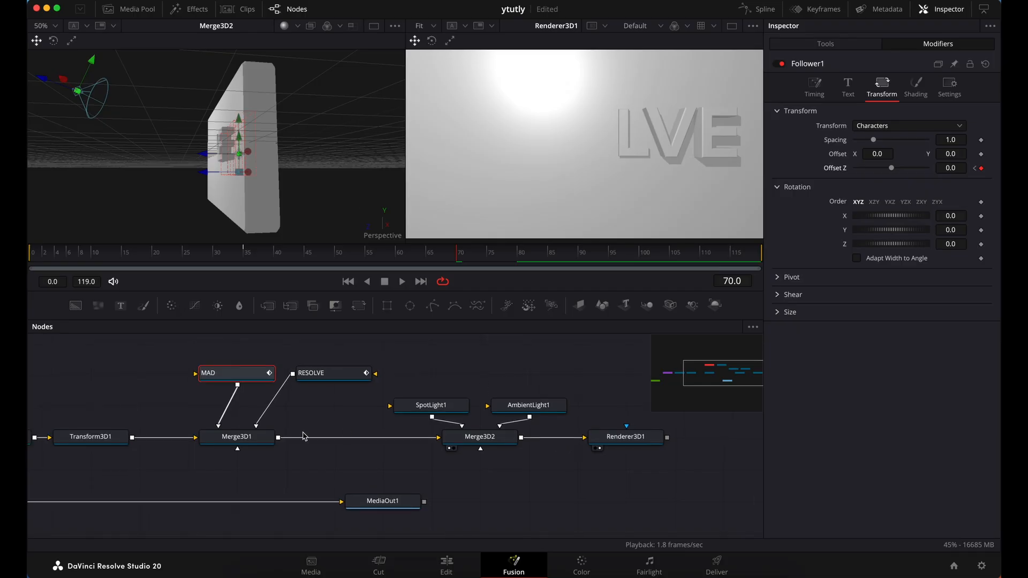
left_click(260, 446)
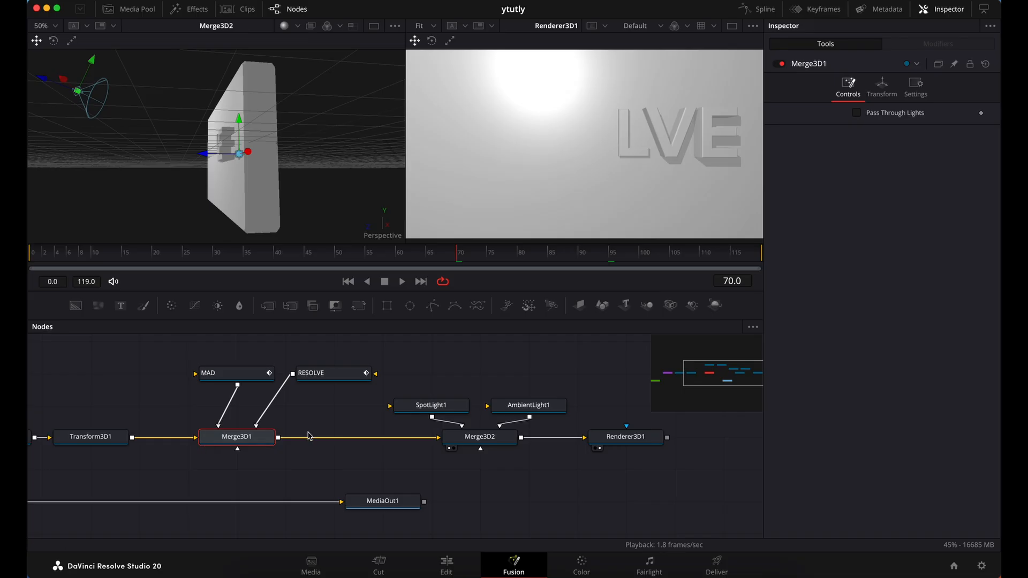
key("shift+space")
type("AMBIEN")
key("BackSpace")
key("BackSpace")
key("BackSpace")
key("BackSpace")
key("BackSpace")
key("BackSpace")
type("TR")
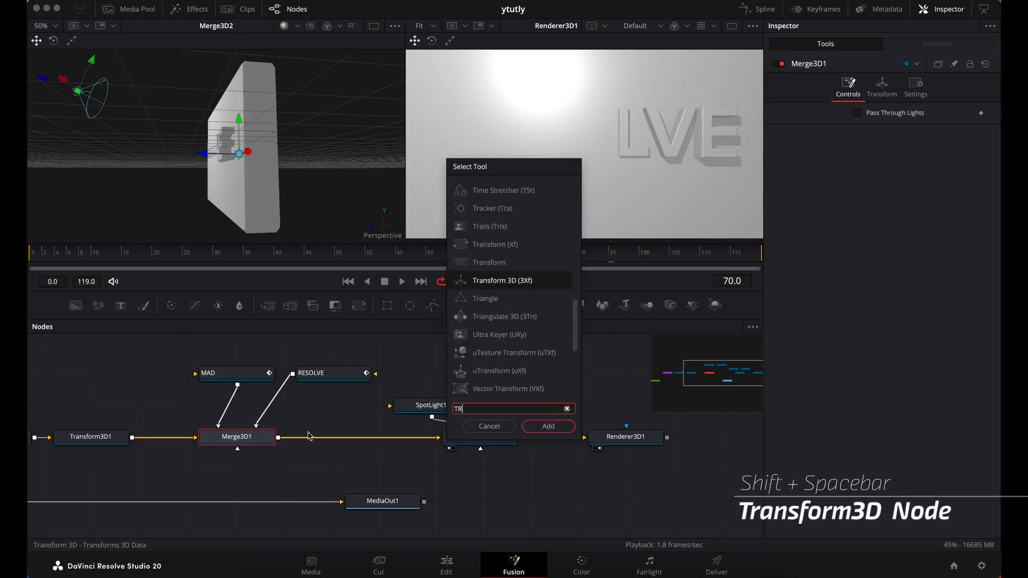
type("ANSF")
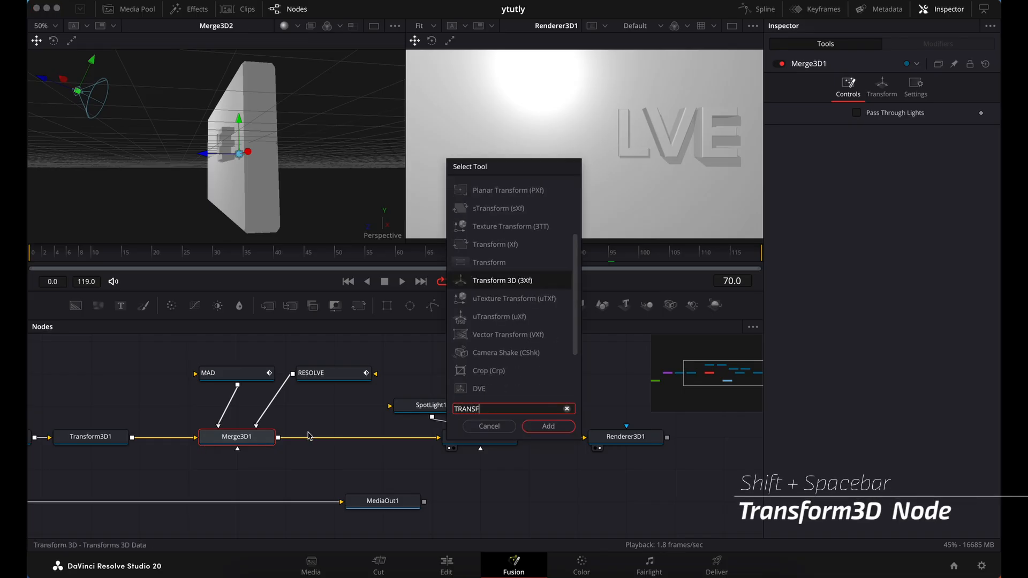
key("Return")
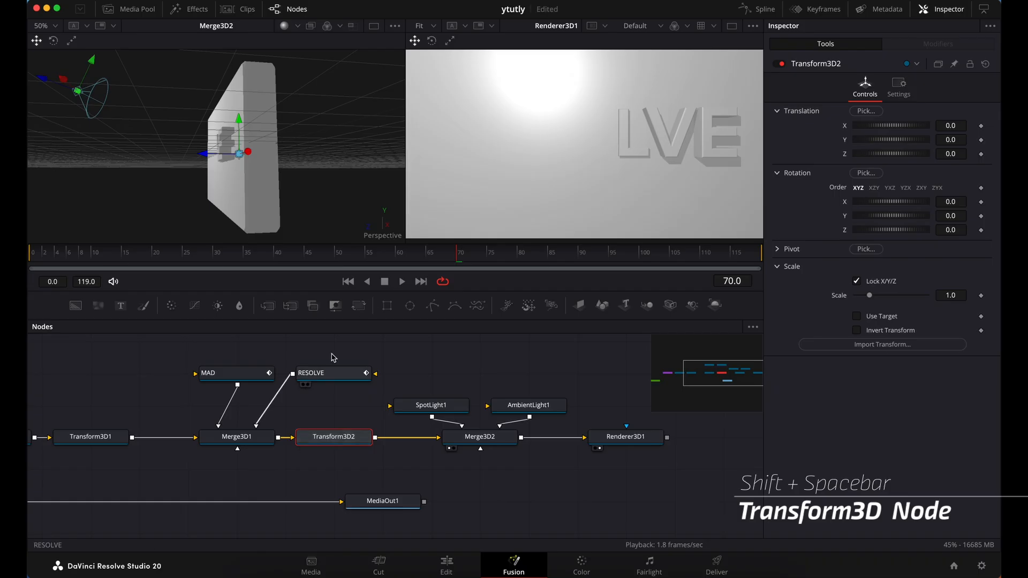
Turn the perspective view to face the slab's front and load Transform3D2 into that viewer
scroll(300, 204, "left", 10)
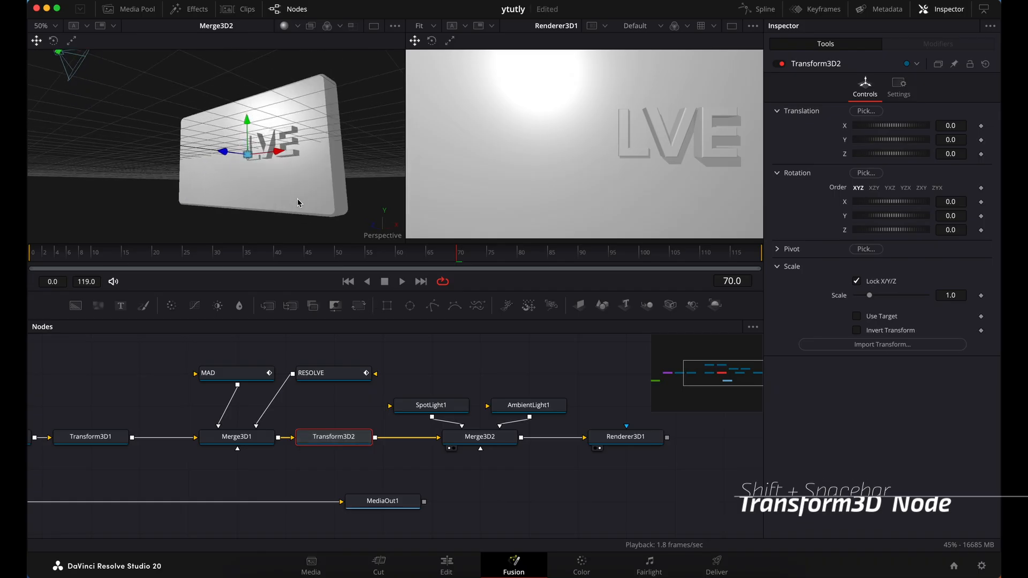
scroll(299, 203, "down", 5)
scroll(300, 204, "up", 5)
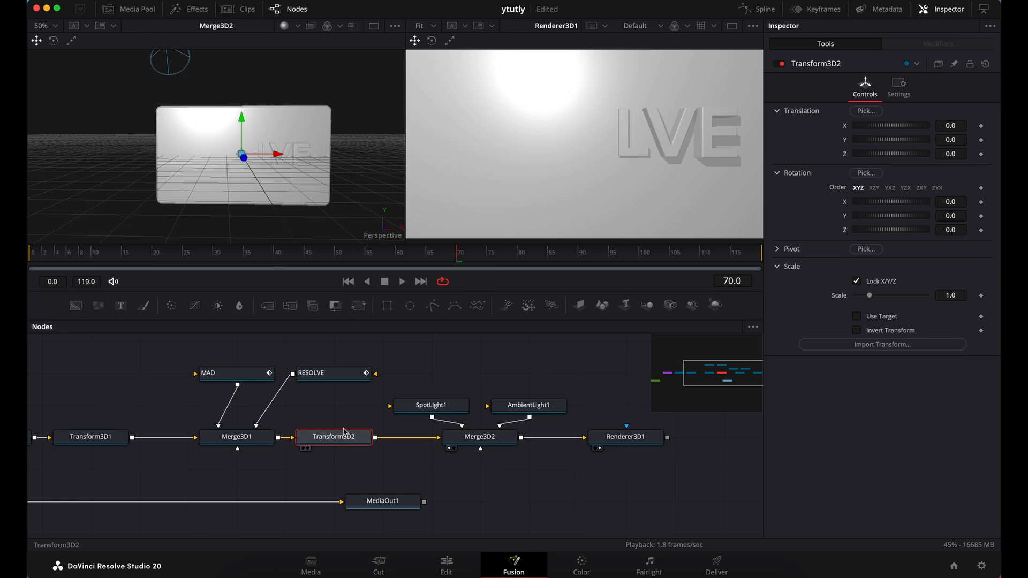
left_click_drag(344, 432, 358, 125)
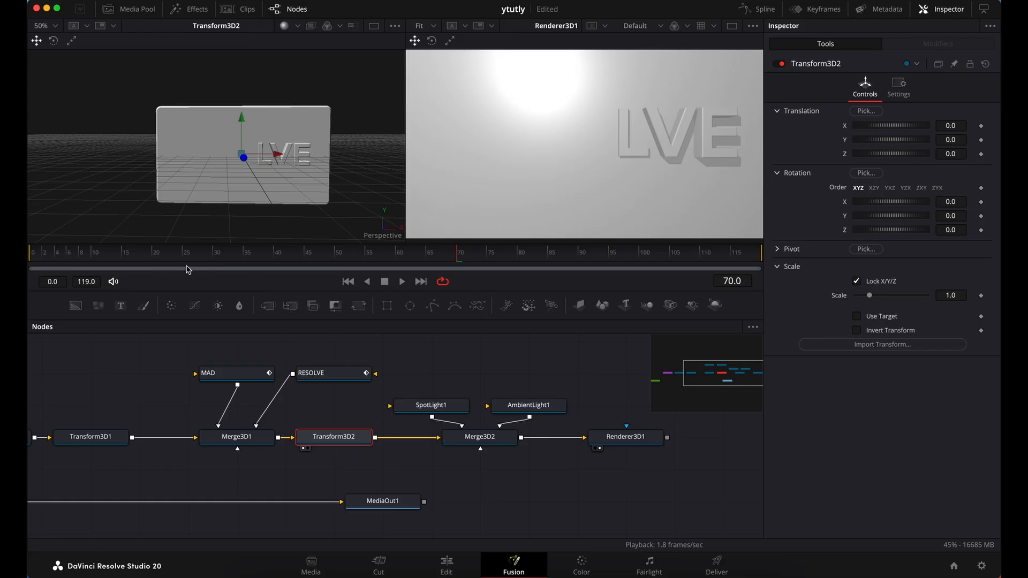
Add keyframes at frame 0 for Transform3D2's Translation Y and its X, Y and Z rotation
left_click(33, 257)
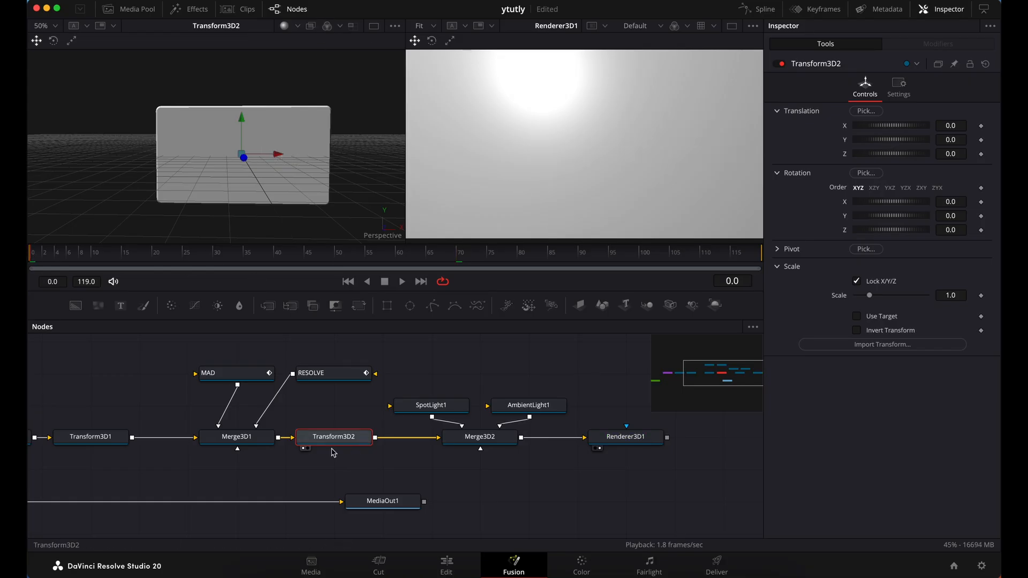
left_click(982, 141)
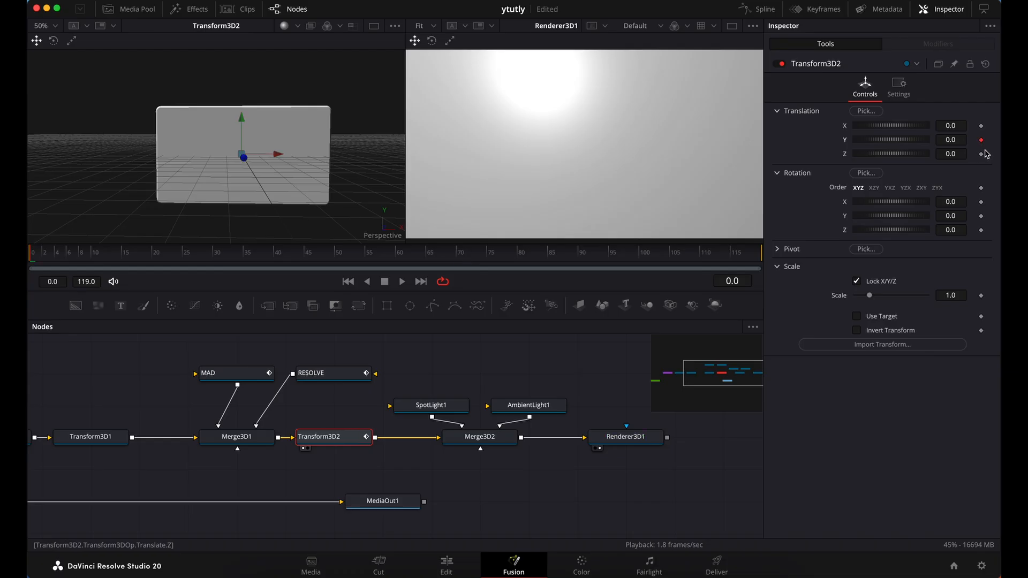
left_click(982, 216)
left_click(982, 230)
Raise the slab out of the frame at frame 0 by setting Transform3D2's Translation Y to 1.35
left_click_drag(950, 143, 1023, 142)
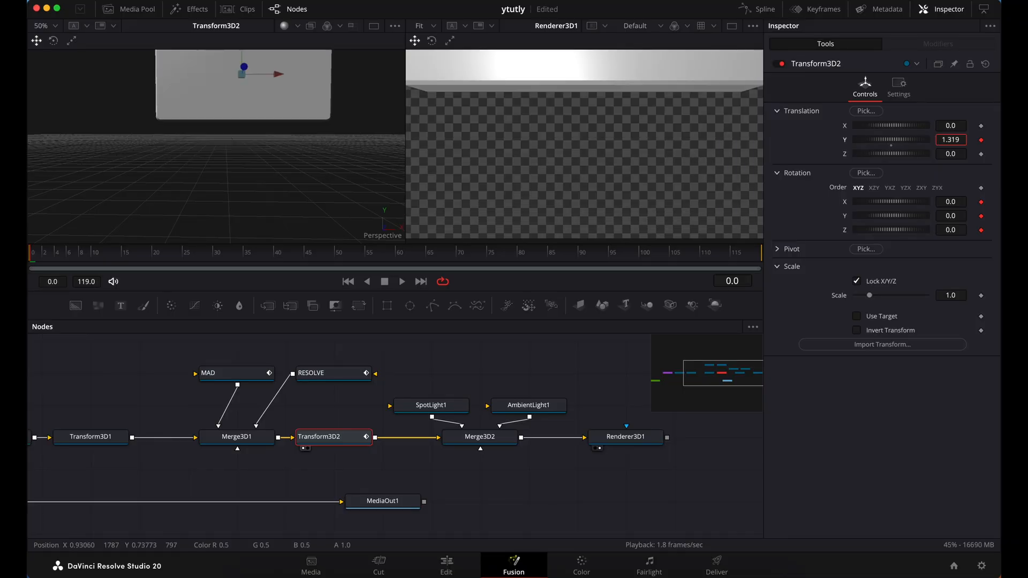
left_click(962, 141)
key("BackSpace")
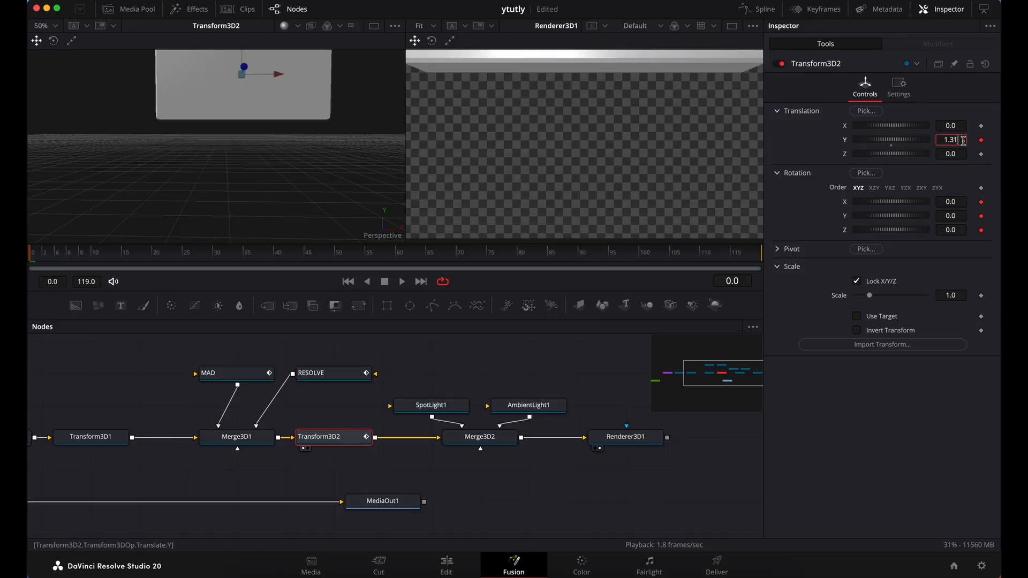
type("34")
key("Tab")
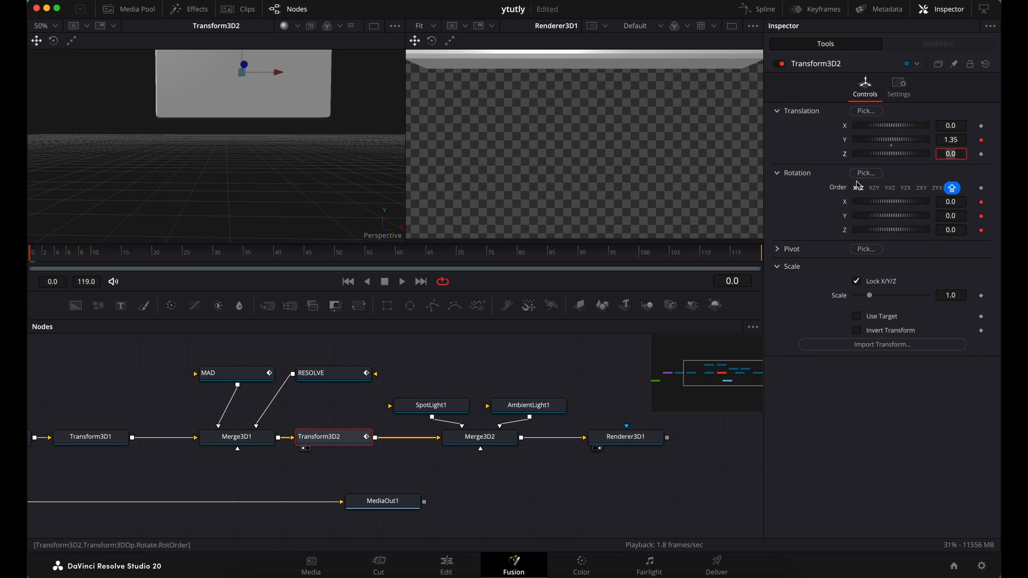
Set Transform3D2's frame 0 rotation to -30 on X, -30 on Y and -15 on Z
left_click(951, 203)
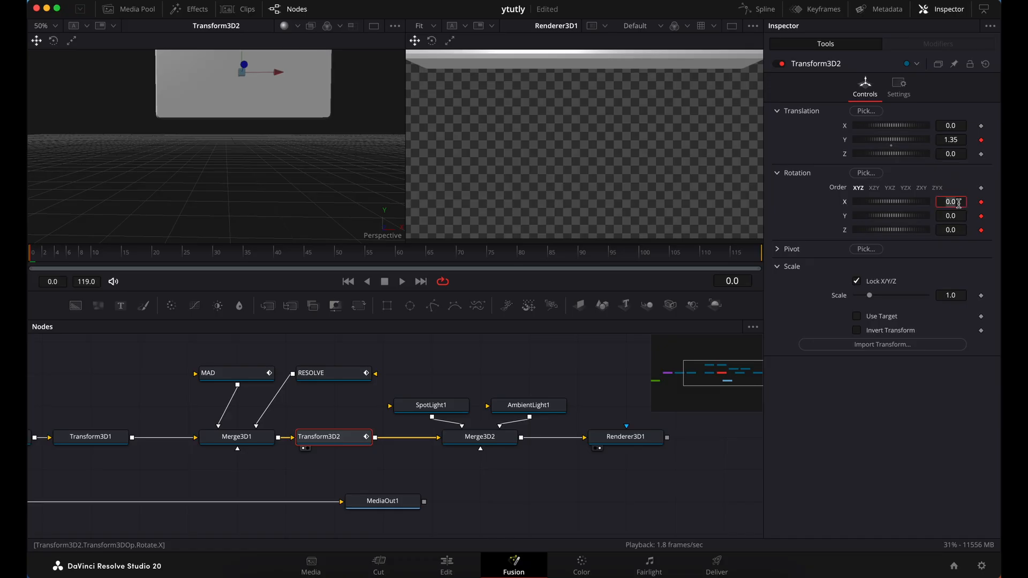
type("30")
key("Tab")
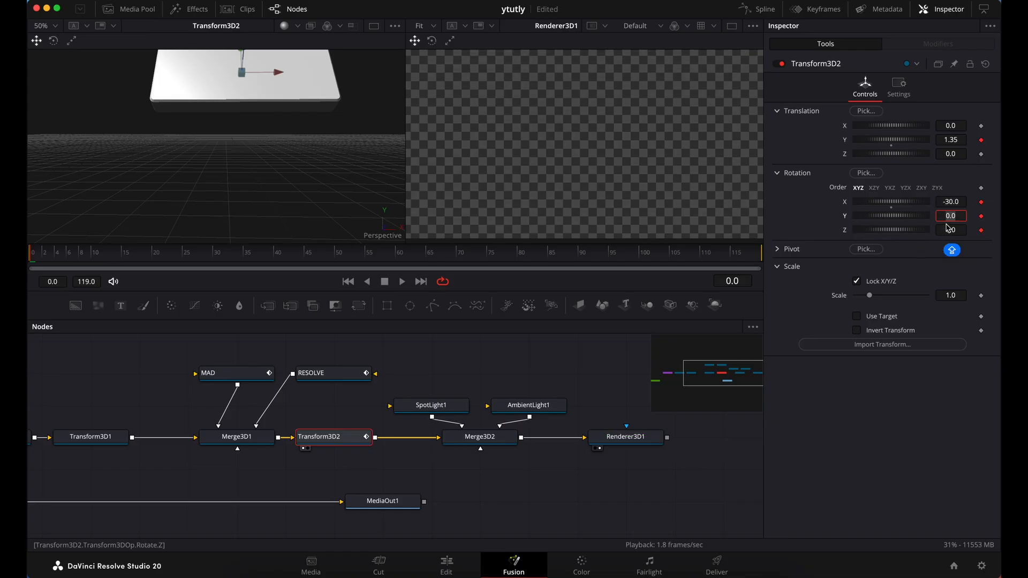
type("-30")
key("Tab")
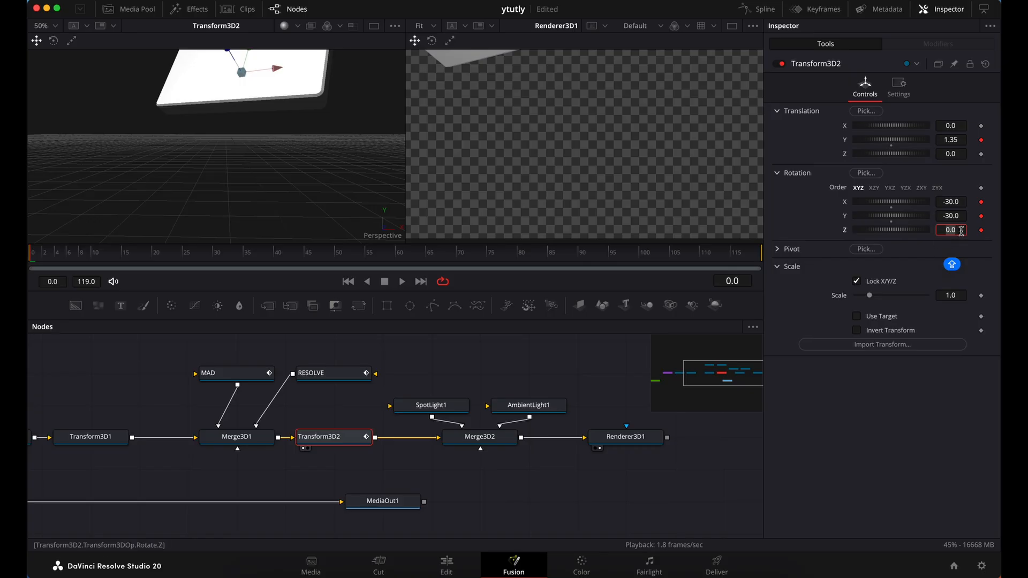
type("-15")
key("Tab")
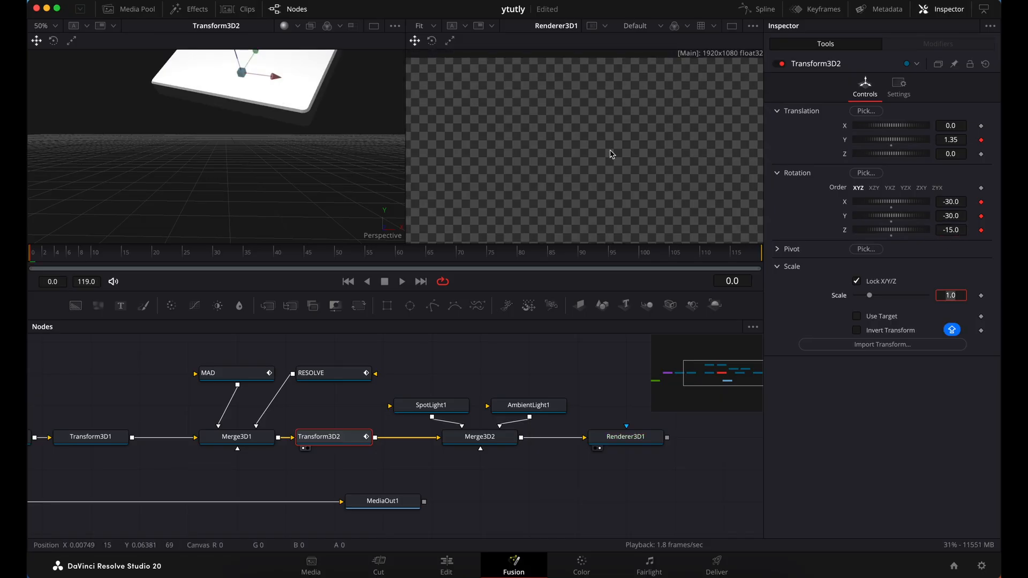
scroll(610, 154, "down", 3)
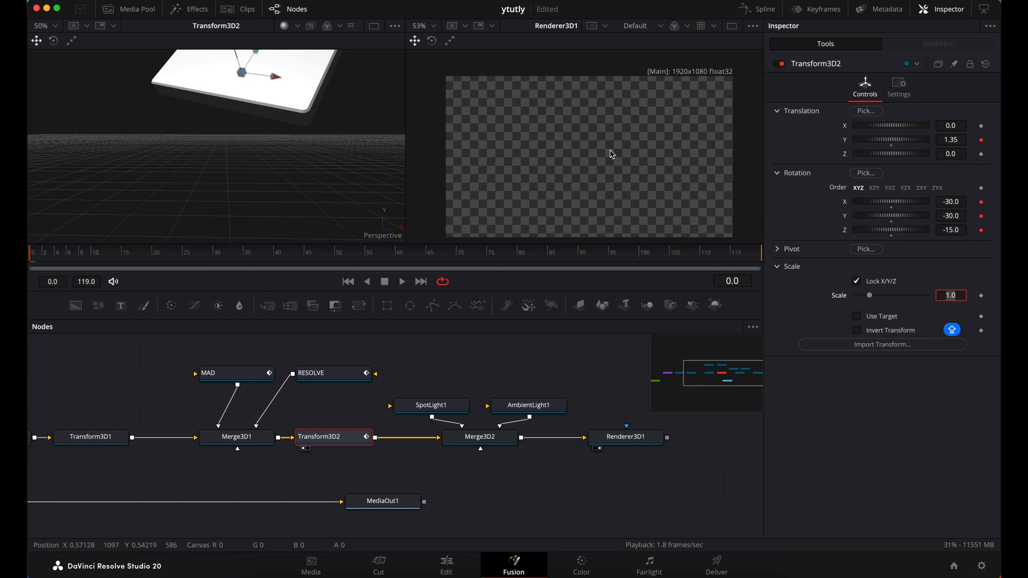
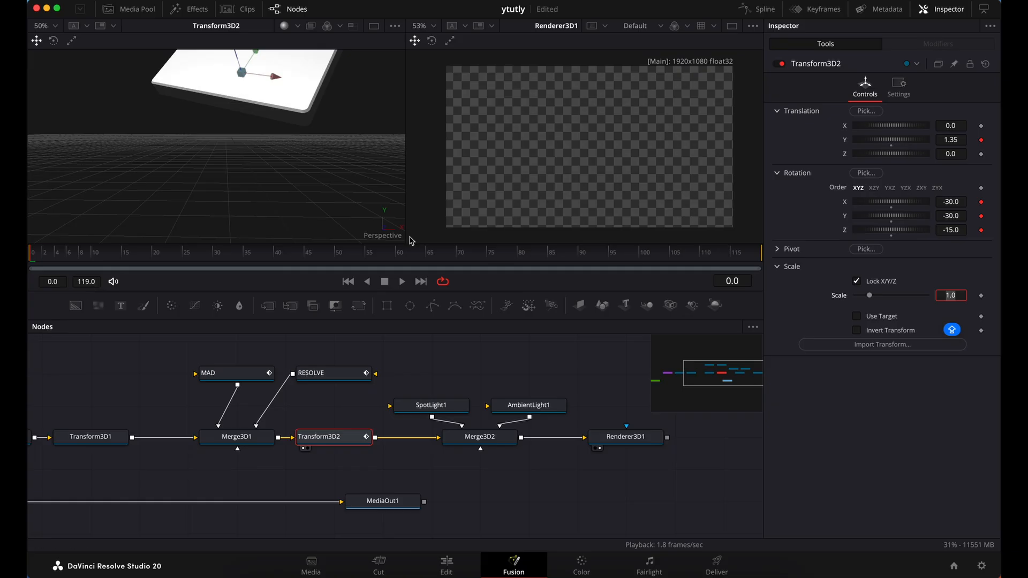
Bring the slab back into frame at frame 50 by setting Transform3D2's Translation Y to 0
left_click(398, 262)
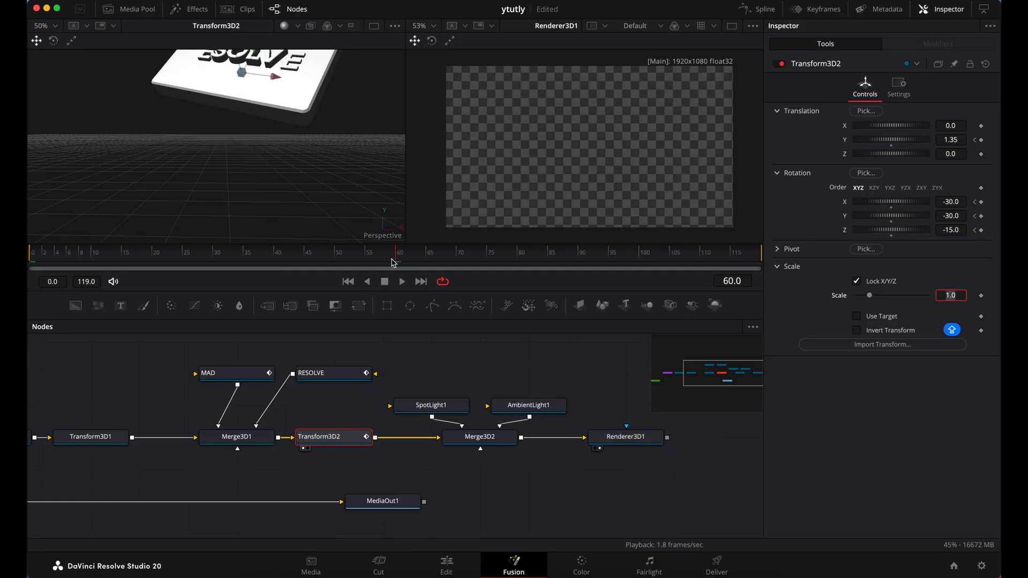
left_click(338, 260)
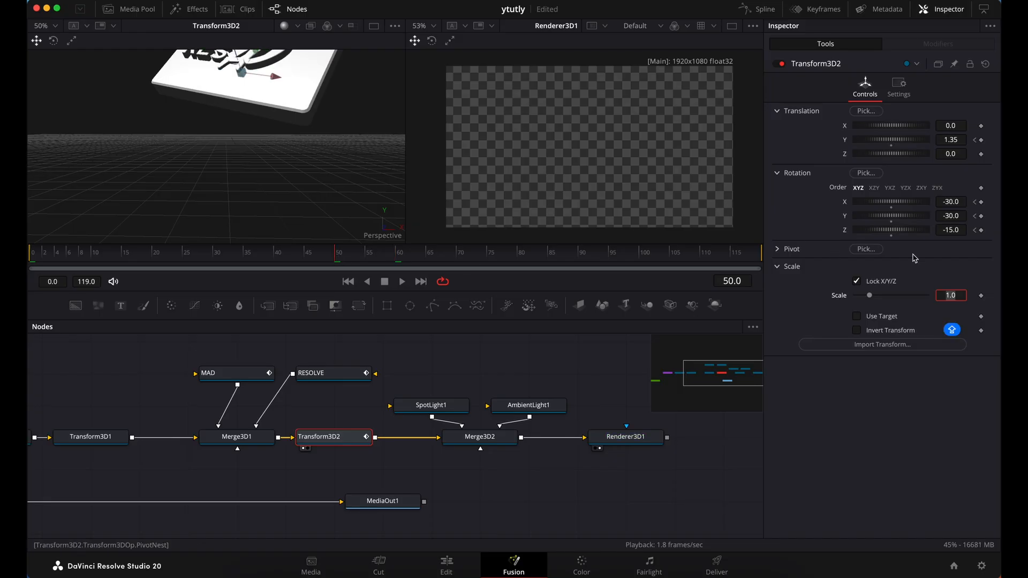
left_click(961, 140)
type("0")
key("Tab")
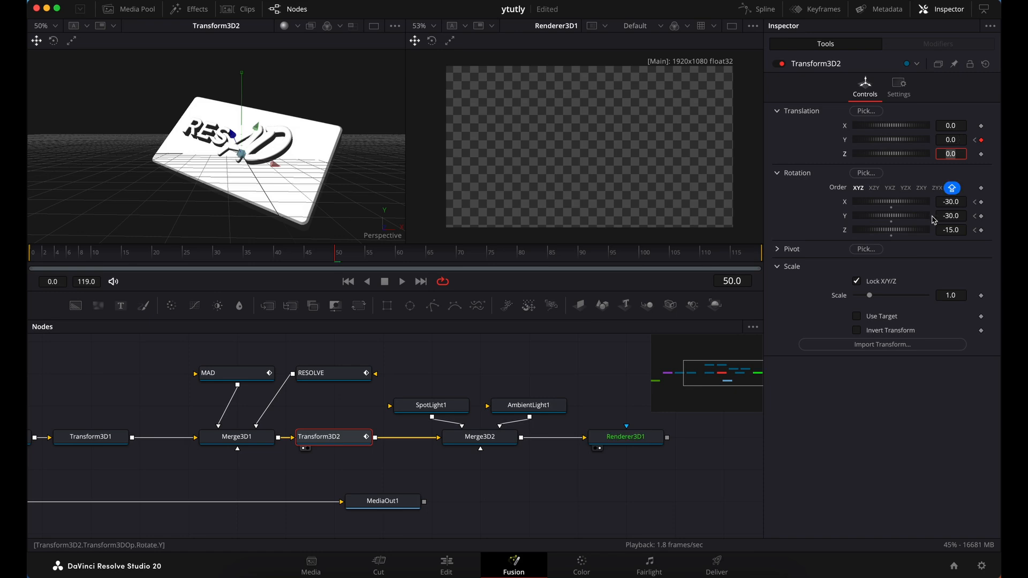
Straighten the slab at frame 50 by setting Transform3D2's X, Y and Z rotation to 0
left_click(958, 203)
type("0")
key("Tab")
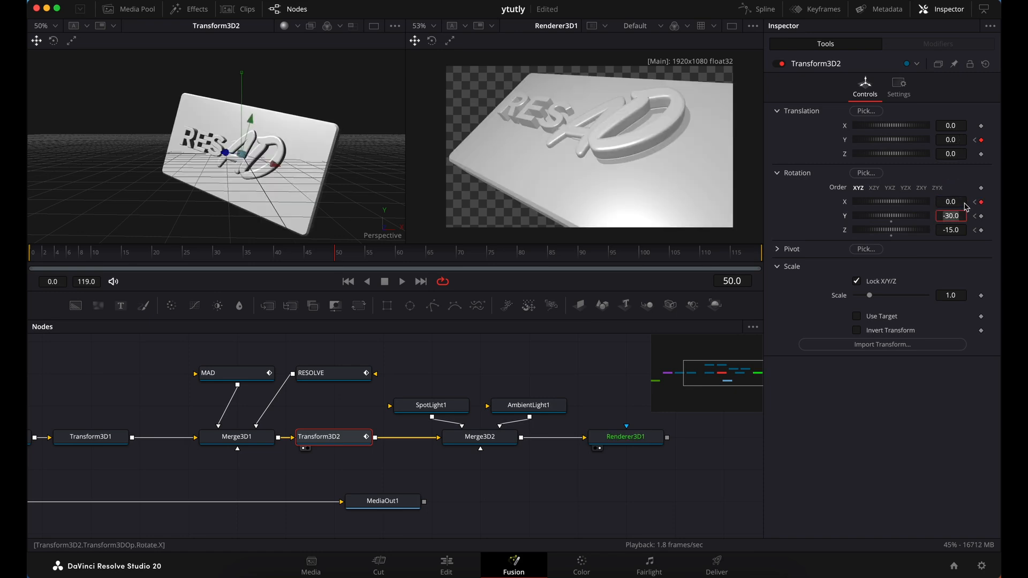
type("0")
key("Tab")
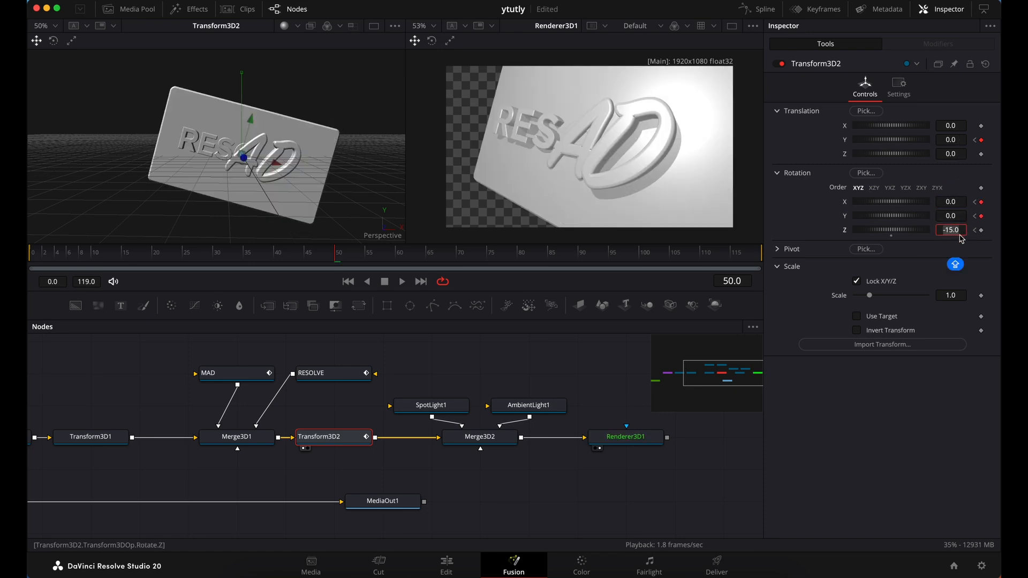
type("0")
key("Tab")
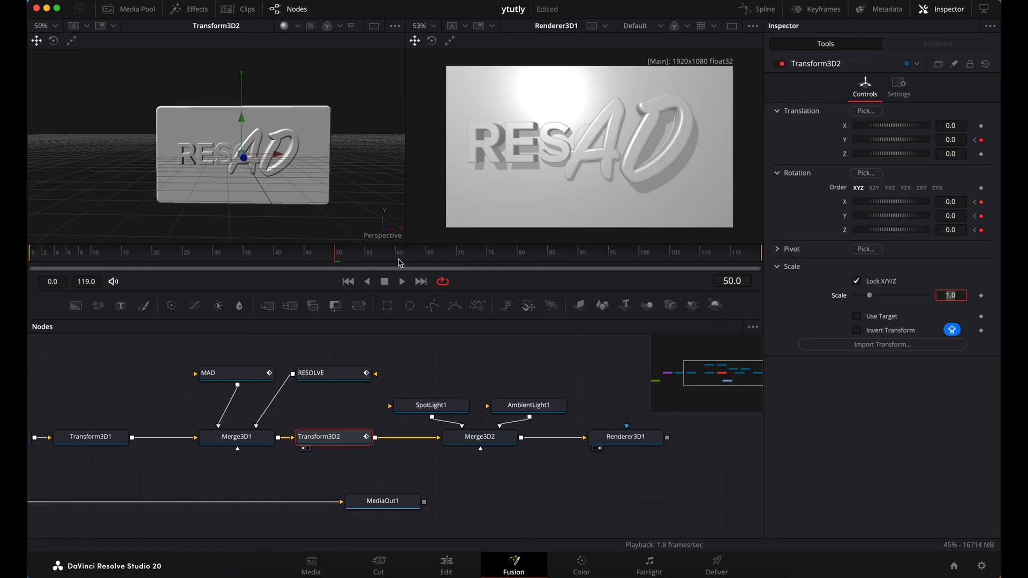
Add holding keyframes at frame 70 for Transform3D2's Translation Y and its X, Y and Z rotation
left_click(458, 258)
left_click(981, 139)
left_click(981, 202)
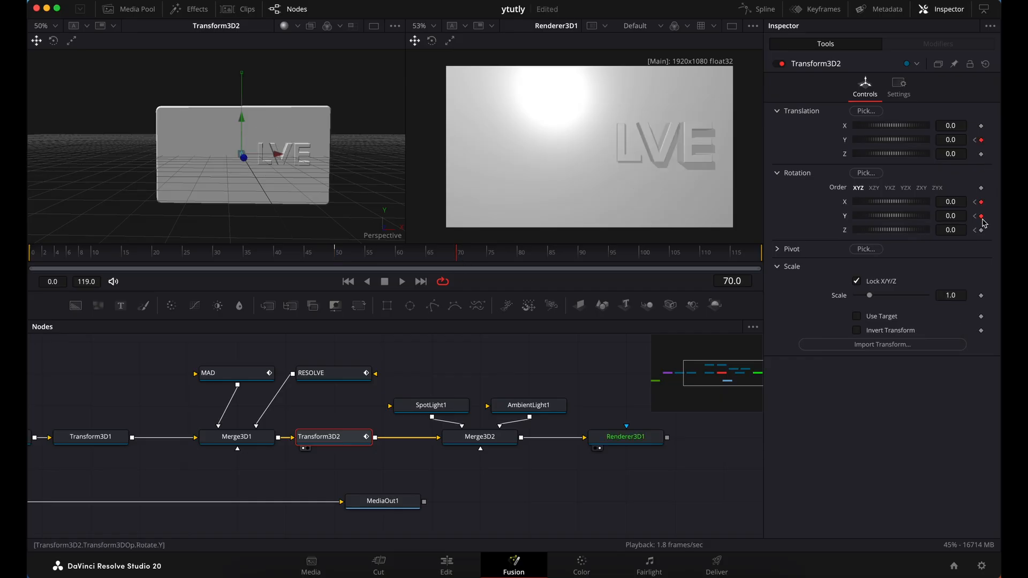
left_click(982, 231)
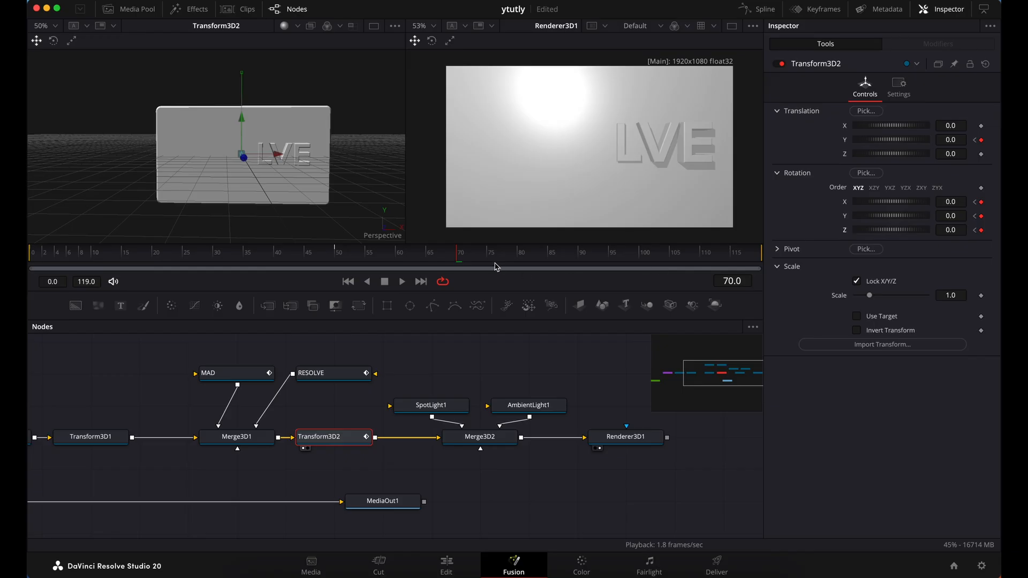
Lower the slab at the last frame, 119, by setting Transform3D2's Translation Y to -1.25
left_click(421, 281)
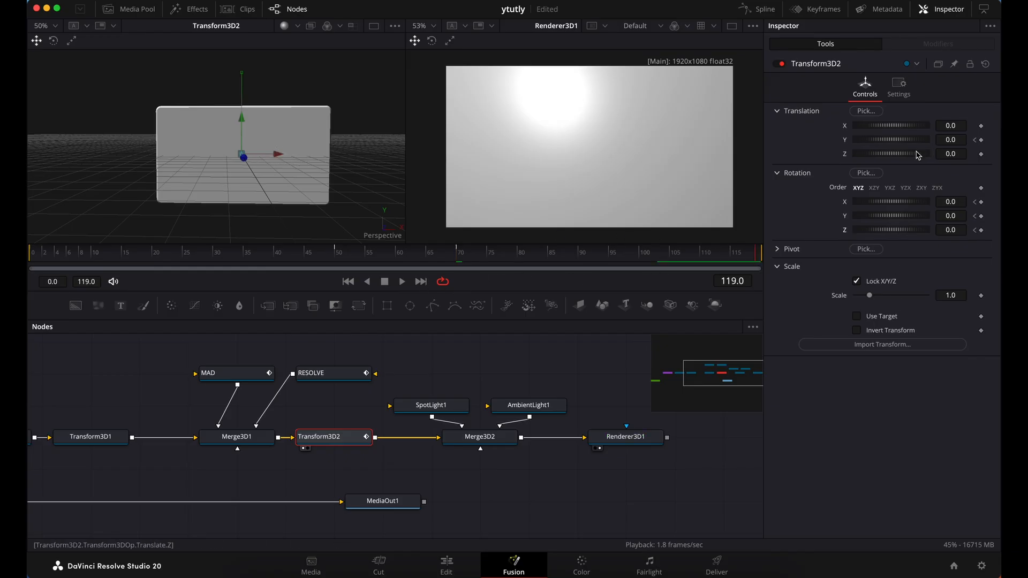
left_click_drag(956, 143, 696, 143)
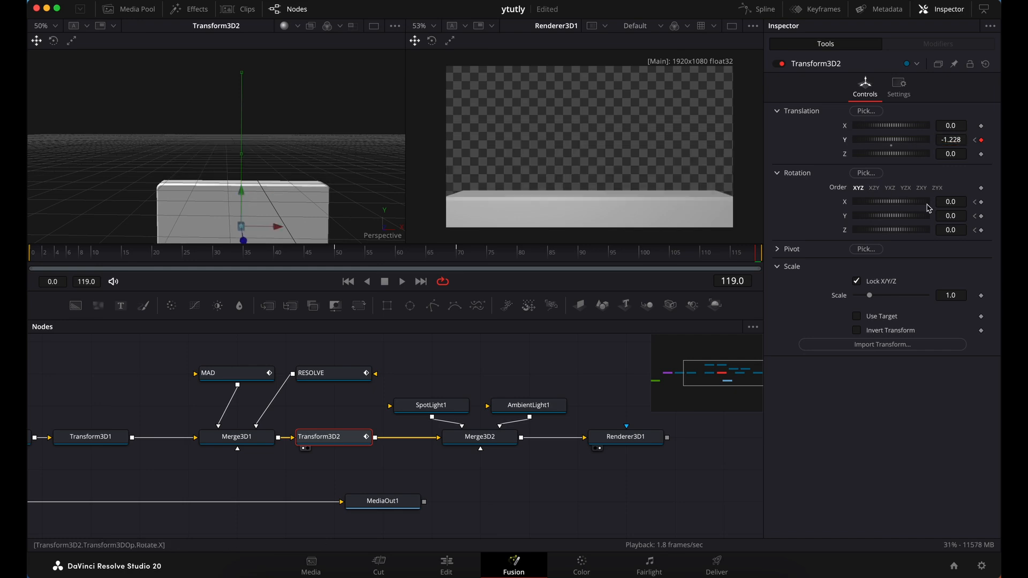
key("BackSpace")
type("5")
key("Tab")
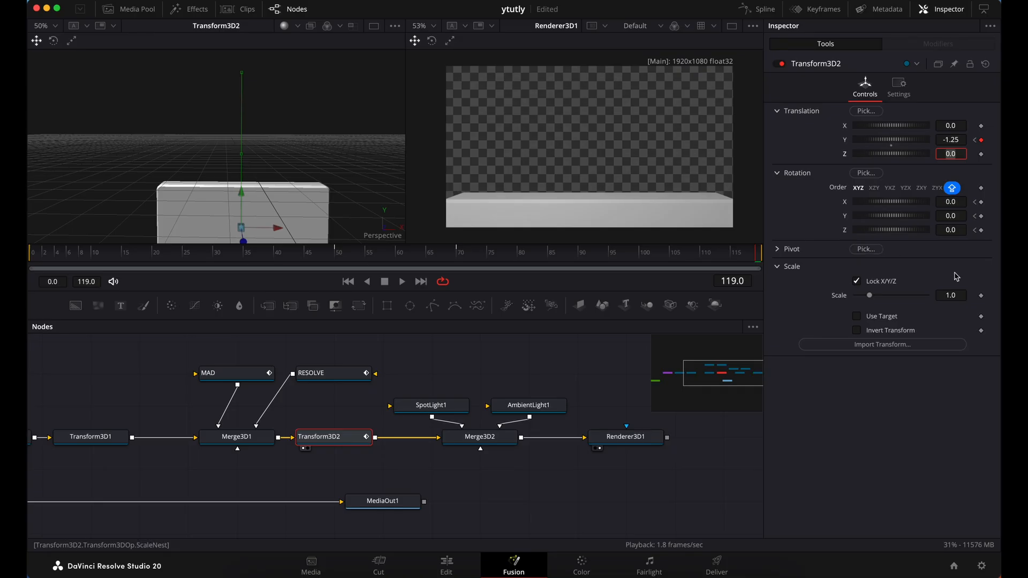
Tilt the slab at frame 119 by setting Transform3D2's X rotation to 30
left_click(951, 202)
type("11.2")
key("Return")
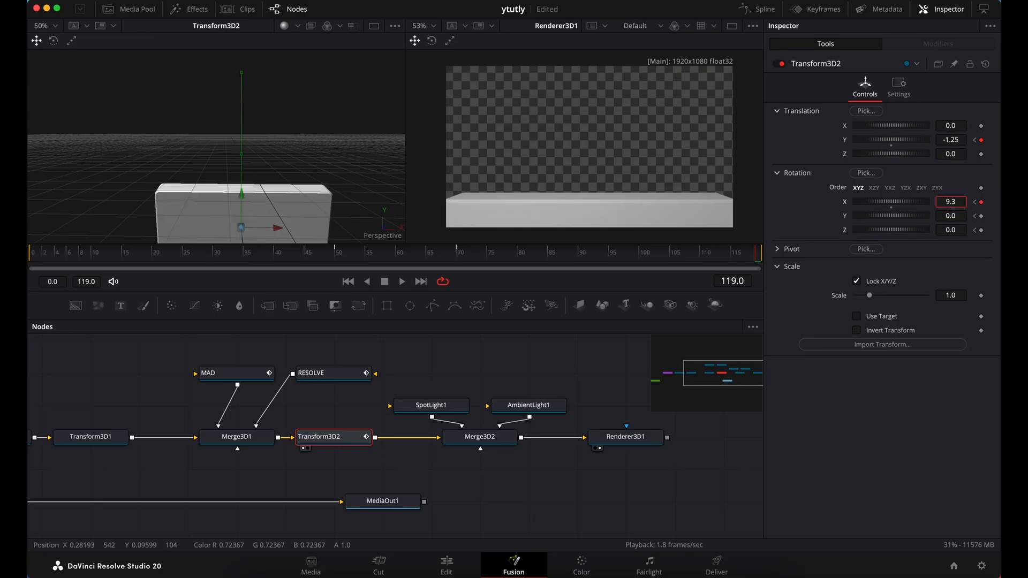
left_click_drag(950, 202, 962, 202)
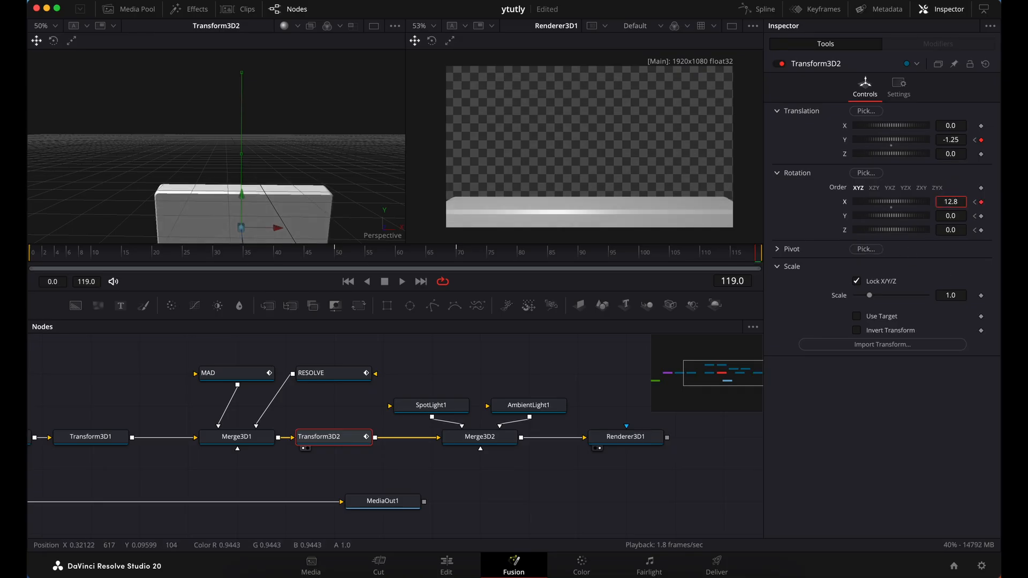
left_click(952, 203)
type("30")
key("Tab")
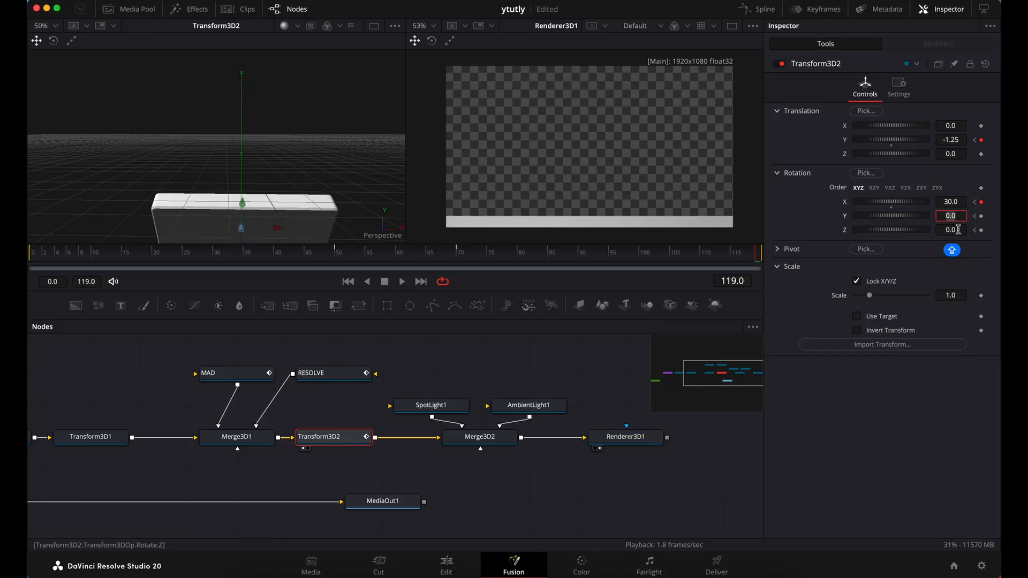
Set Transform3D2's frame 119 rotation to 30 on Y and -15 on Z
type("30")
key("Tab")
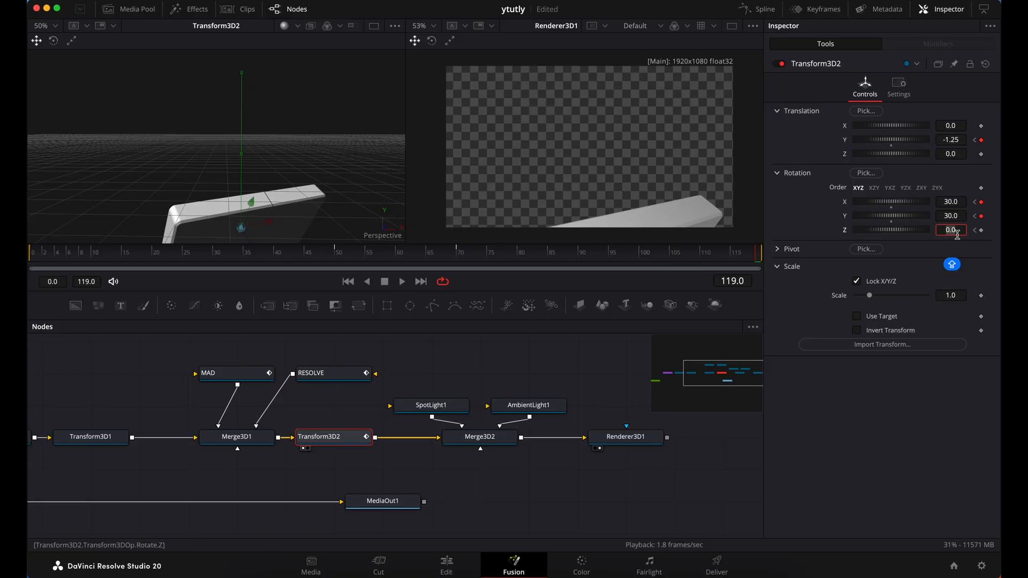
type("15")
key("Tab")
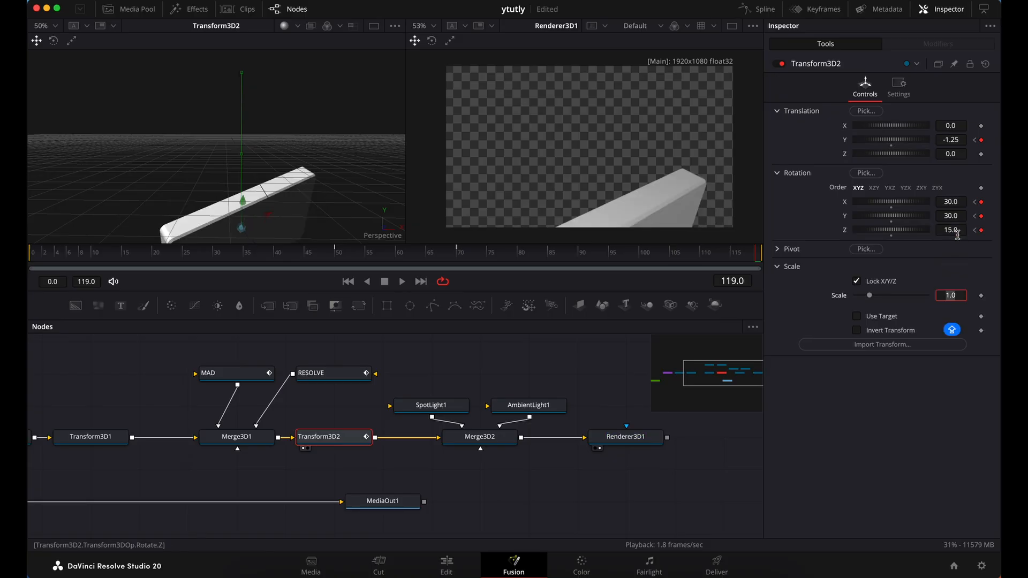
left_click(942, 231)
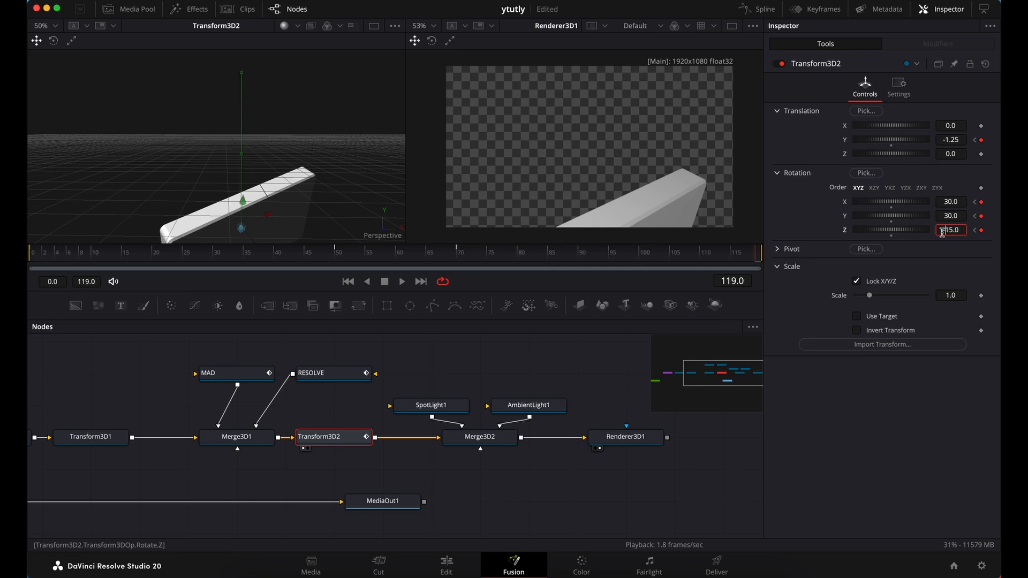
type("-")
key("Tab")
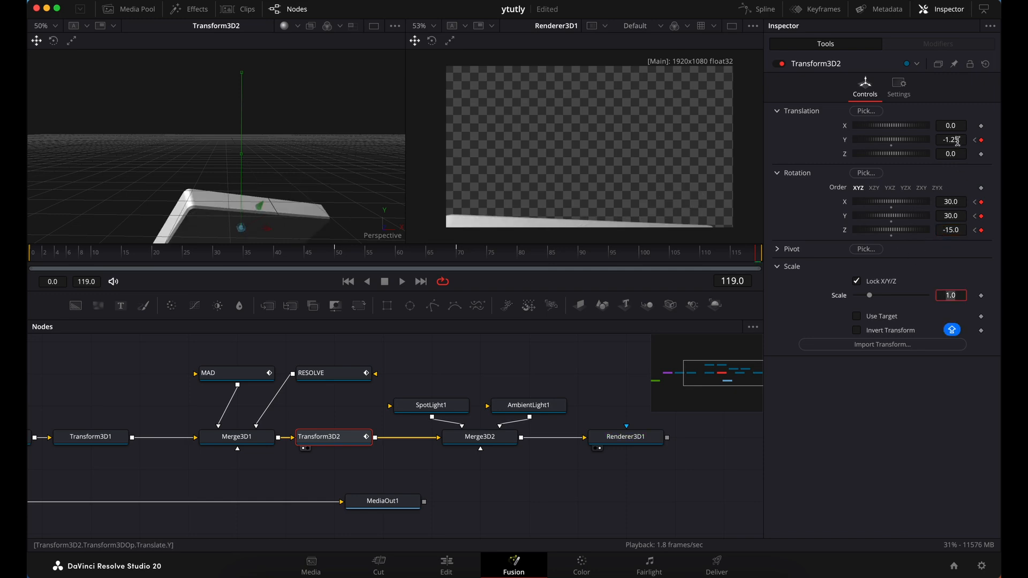
Move the slab fully below the frame at frame 119 by setting Transform3D2's Translation Y to -1.4
left_click_drag(958, 141, 922, 140)
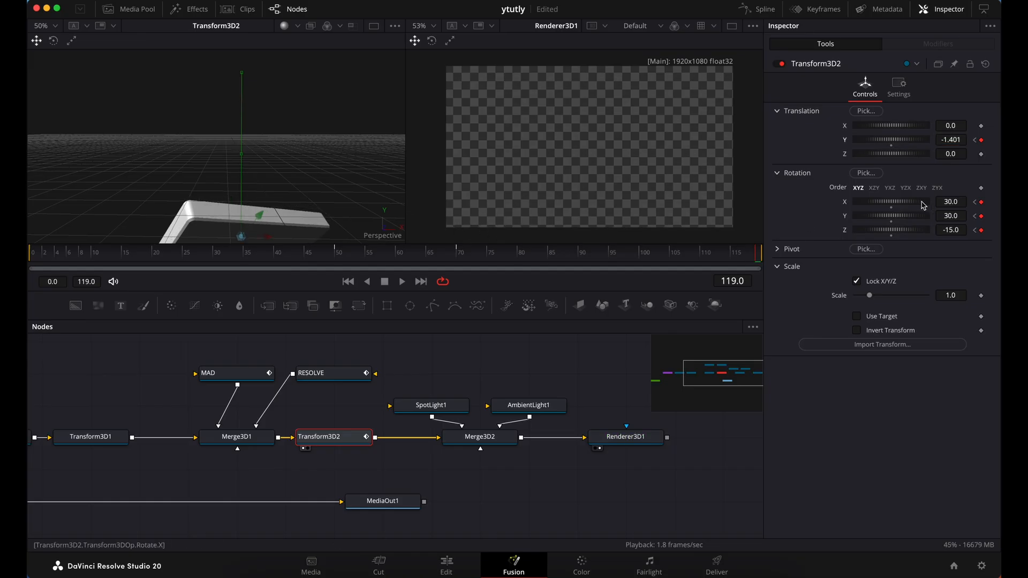
left_click(960, 142)
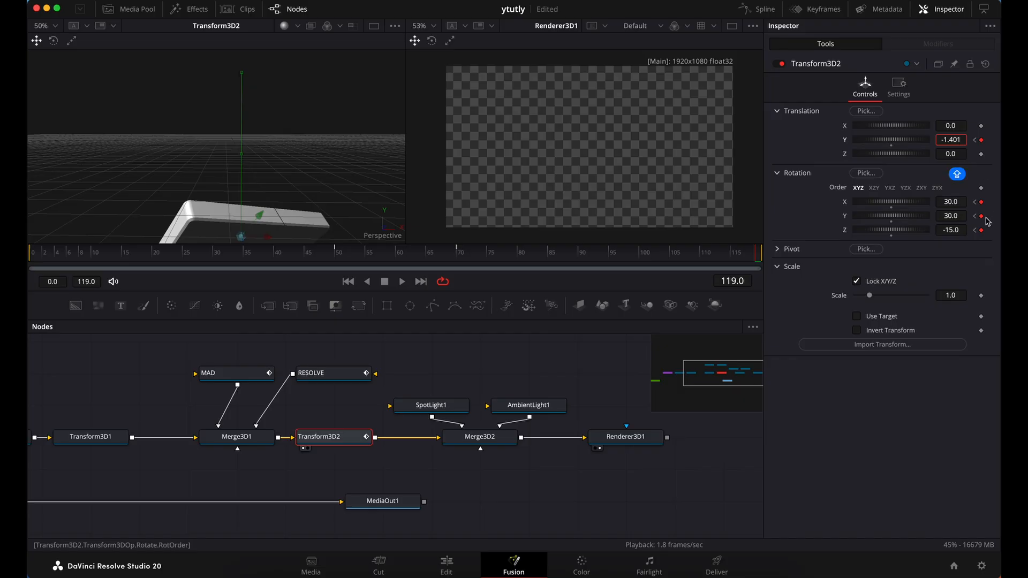
key("BackSpace")
key("BackSpace")
key("Tab")
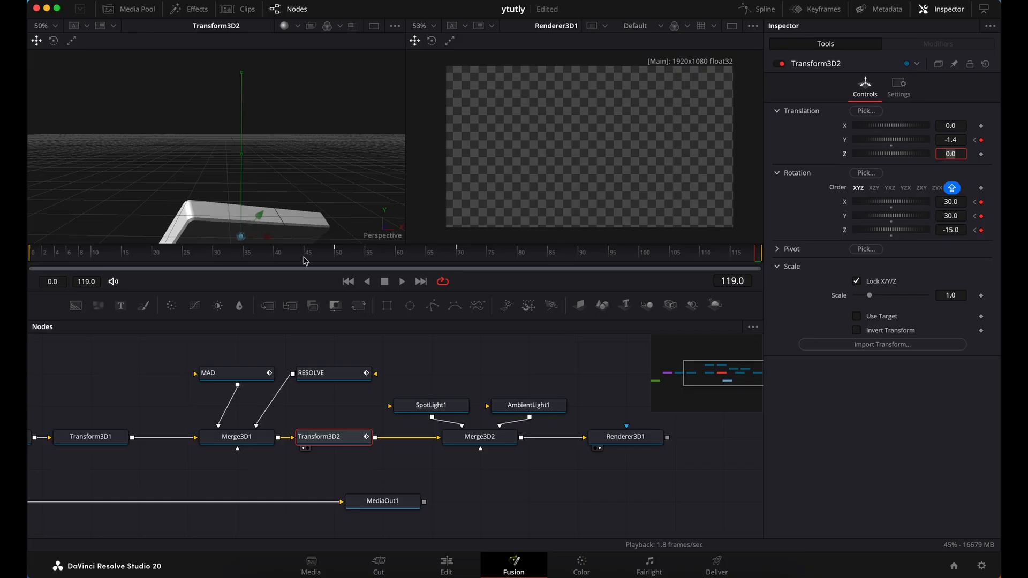
Return to frame 50 and offset the slab slightly upward by setting Transform3D2's Translation Y to 0.025
left_click_drag(313, 261, 340, 261)
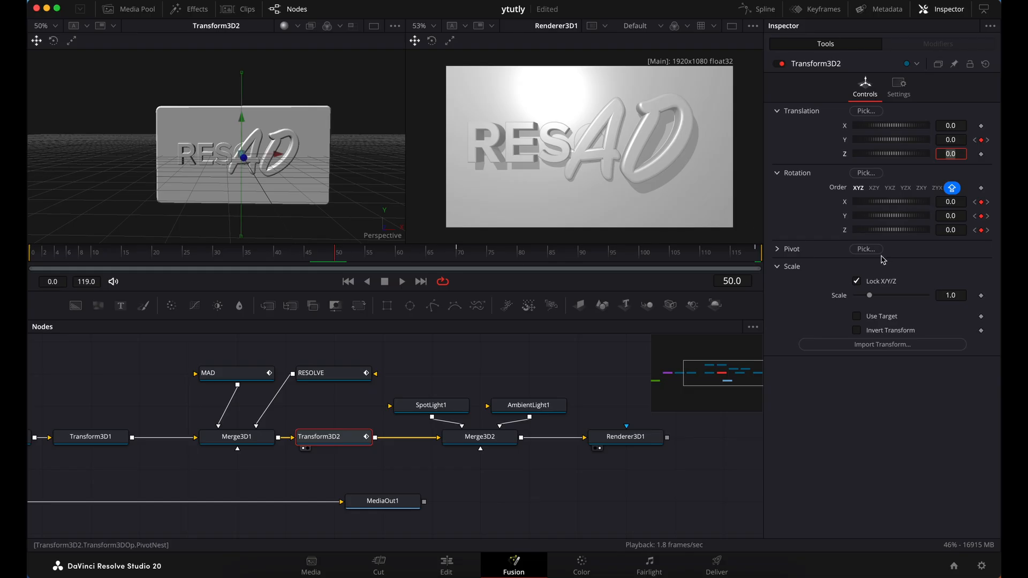
left_click(952, 141)
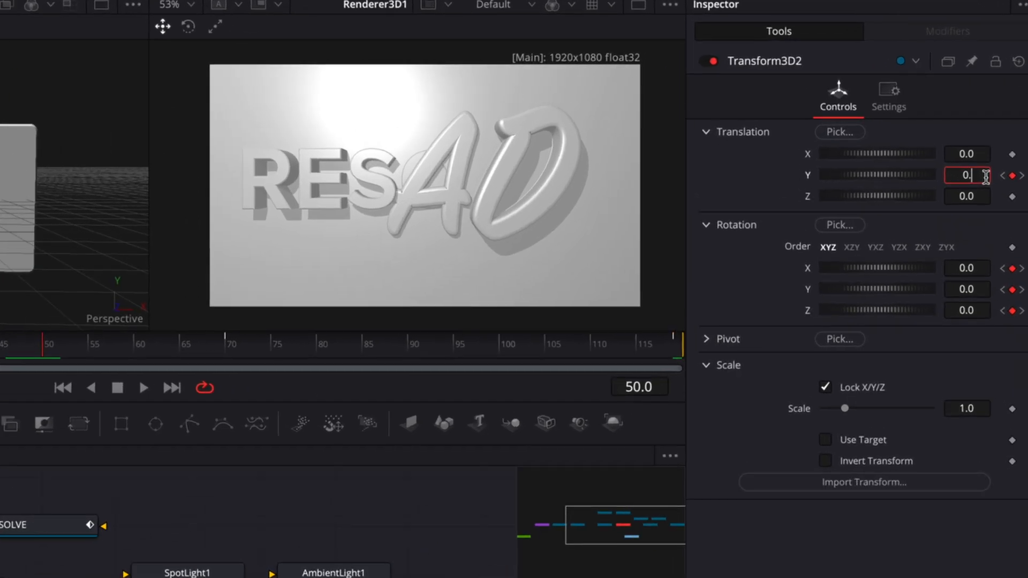
type("0.1")
key("Tab")
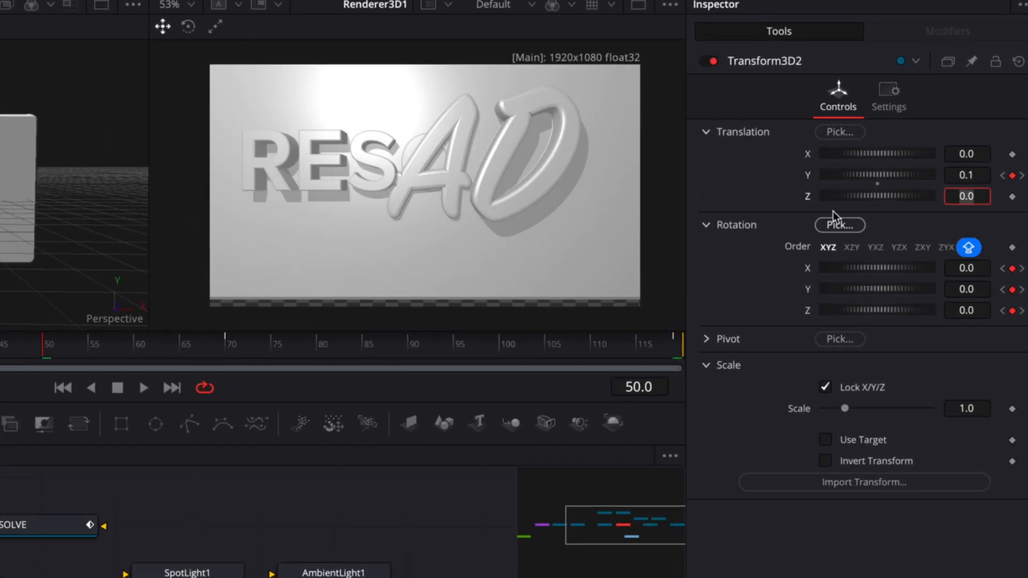
left_click(977, 179)
key("BackSpace")
type("0")
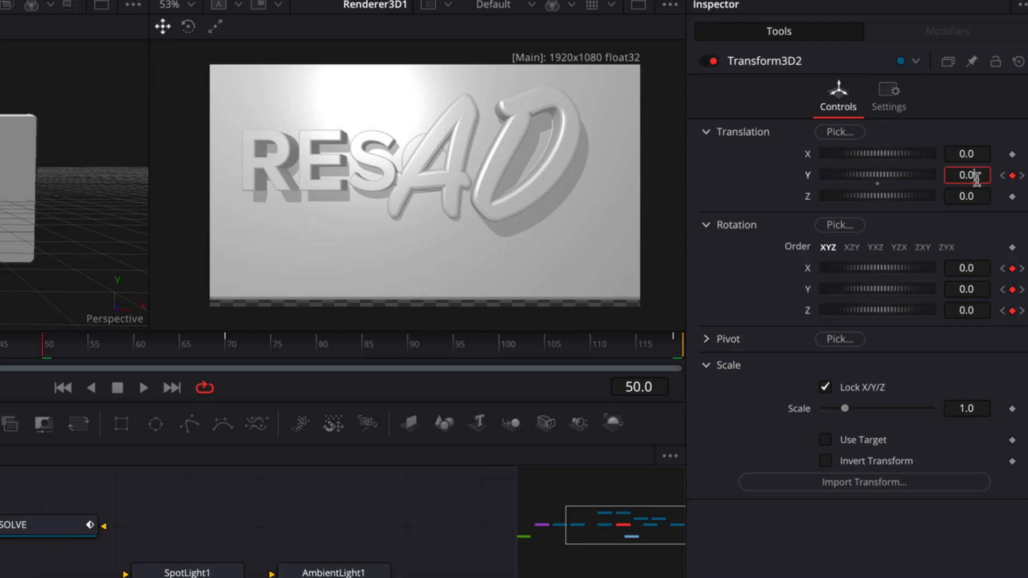
type("25")
key("Tab")
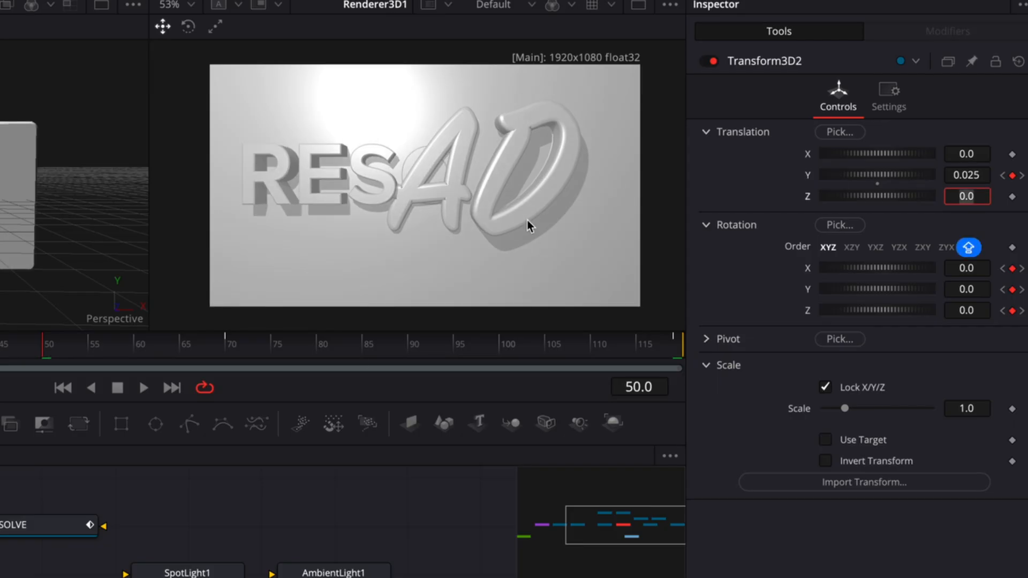
Give the slab a slight tilt at frame 50 by setting Transform3D2's X rotation to -0.1
left_click(980, 269)
key("Caps_Lock")
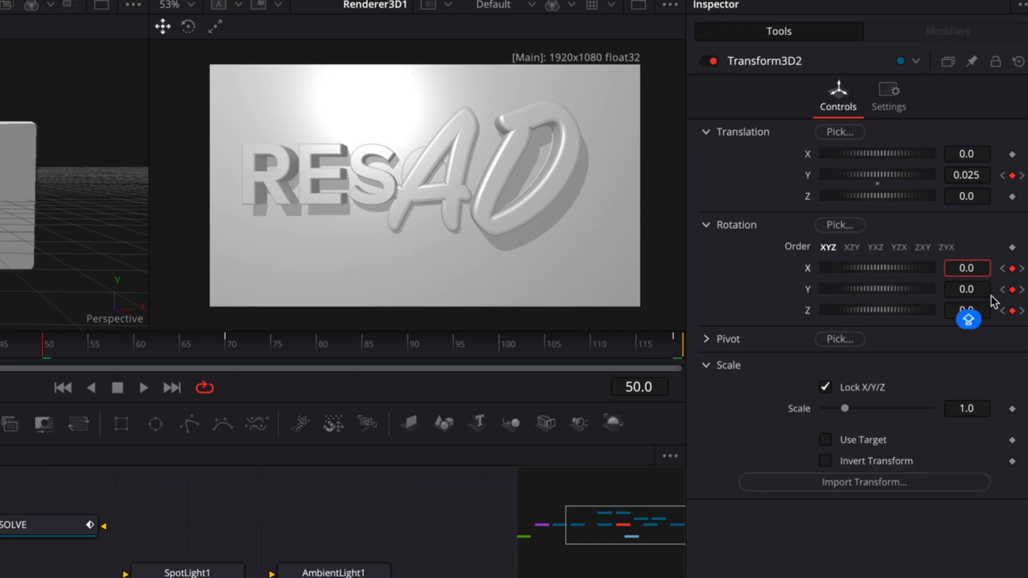
type("5")
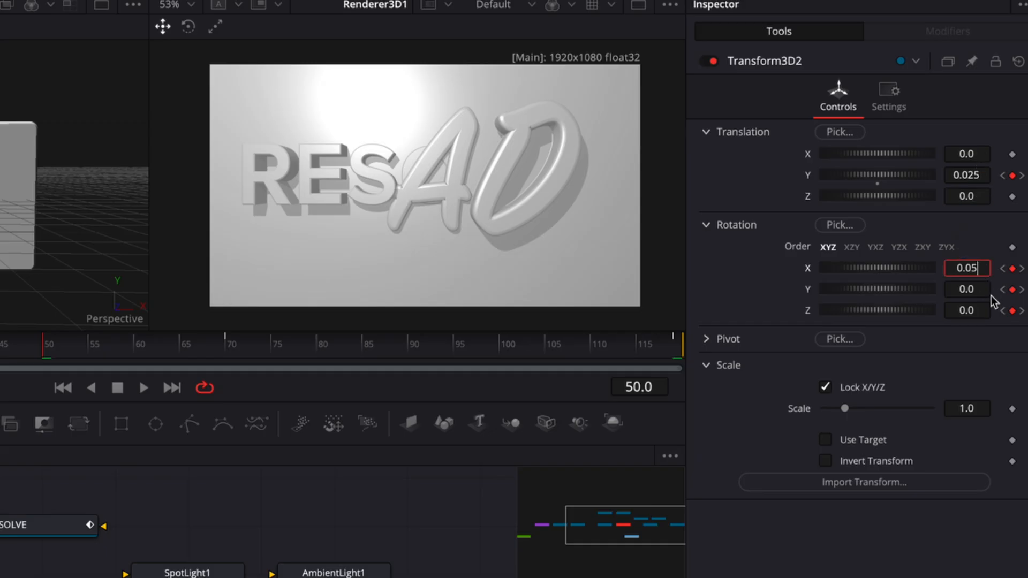
key("Tab")
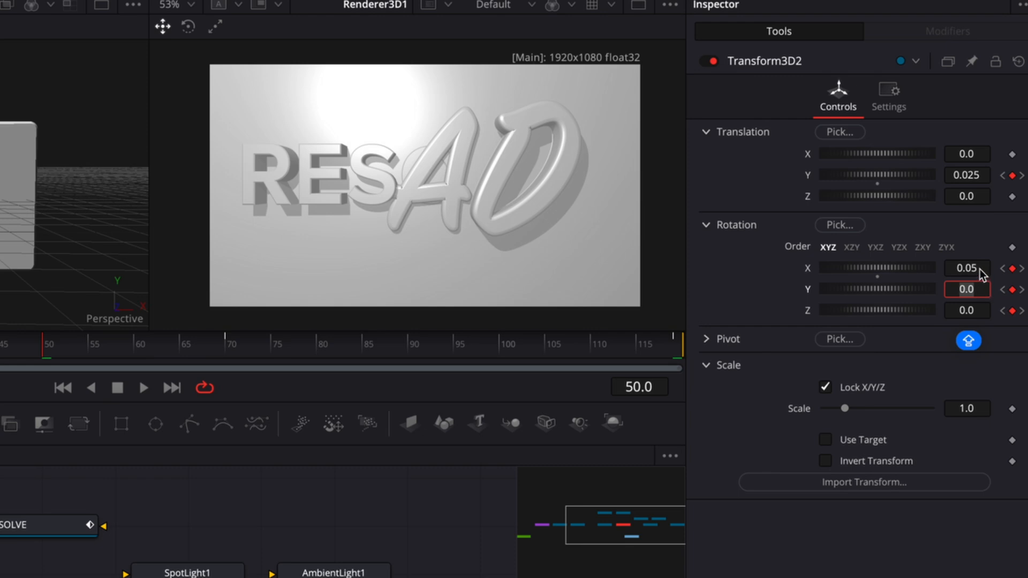
left_click(960, 270)
type("-")
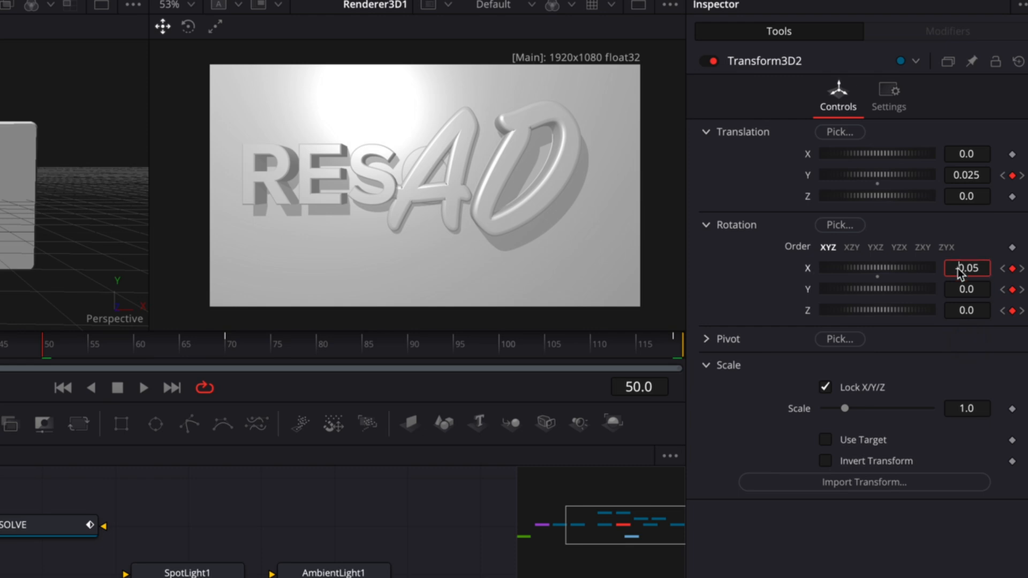
key("Tab")
left_click(983, 268)
key("BackSpace")
key("BackSpace")
type("1")
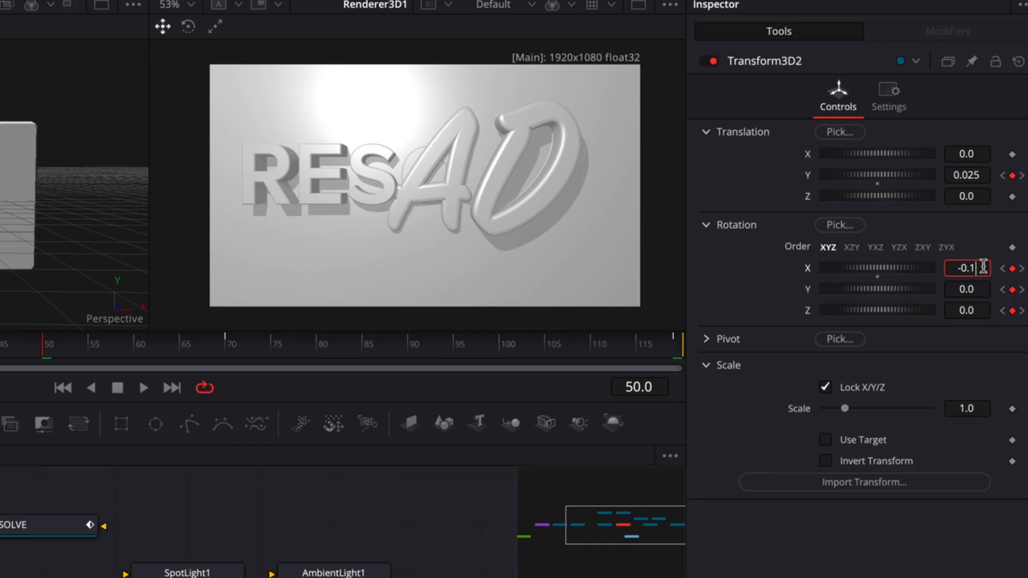
key("Tab")
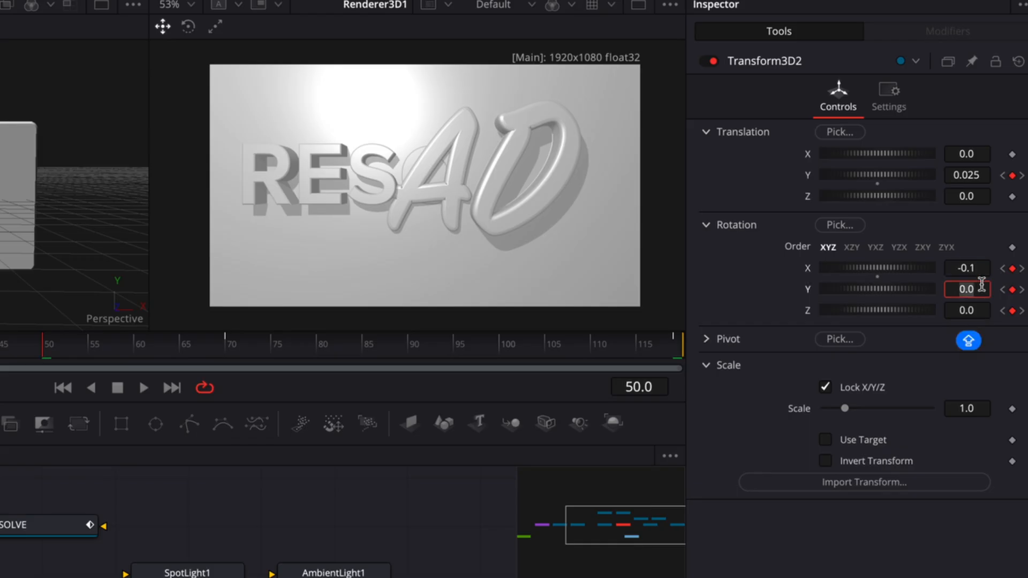
Set Transform3D2's Y rotation at frame 50 to -0.1
type("-0.")
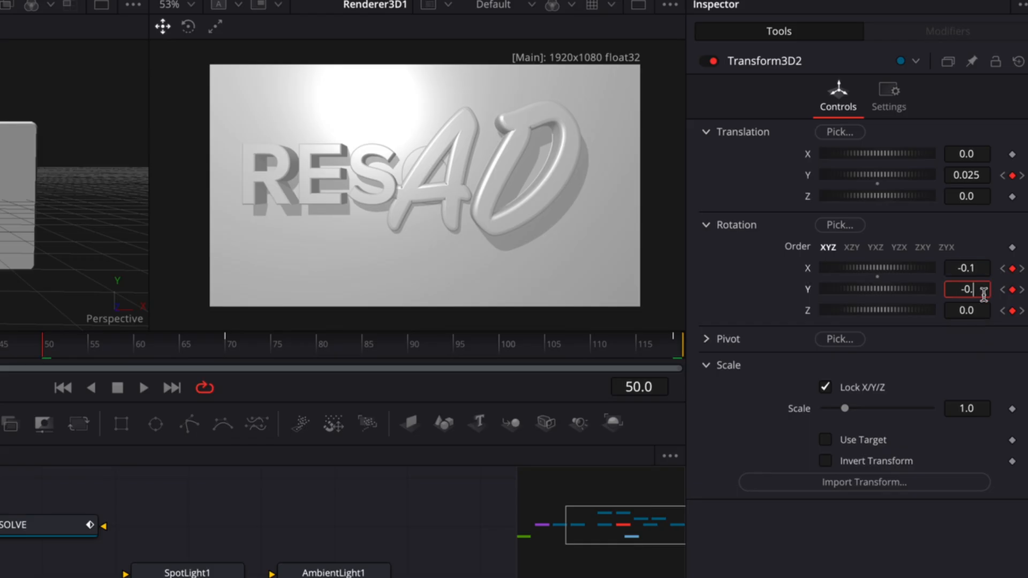
type("1")
key("Tab")
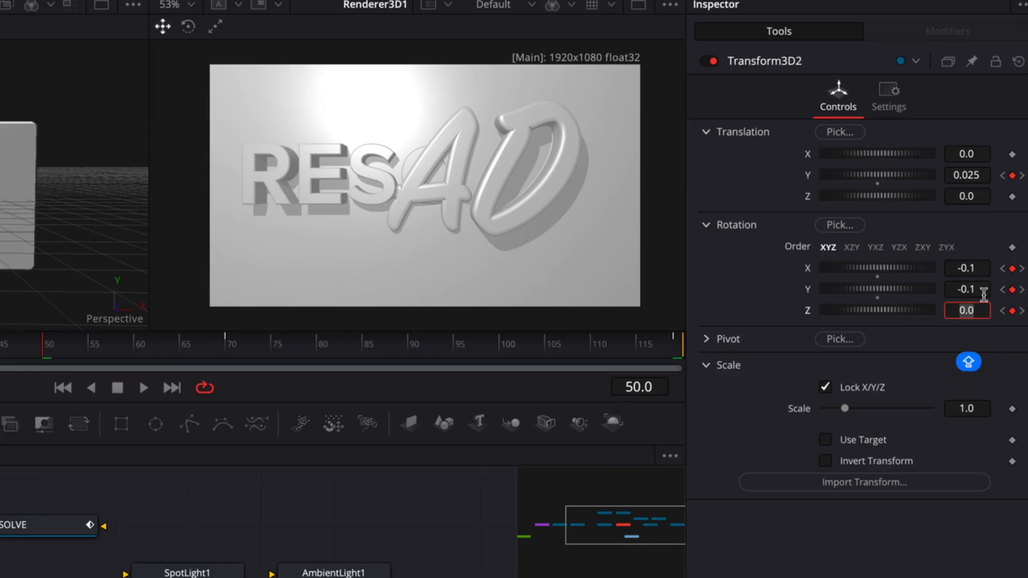
type("-0.1")
Set Transform3D2's Z rotation at frame 50 to -0.1
key("Tab")
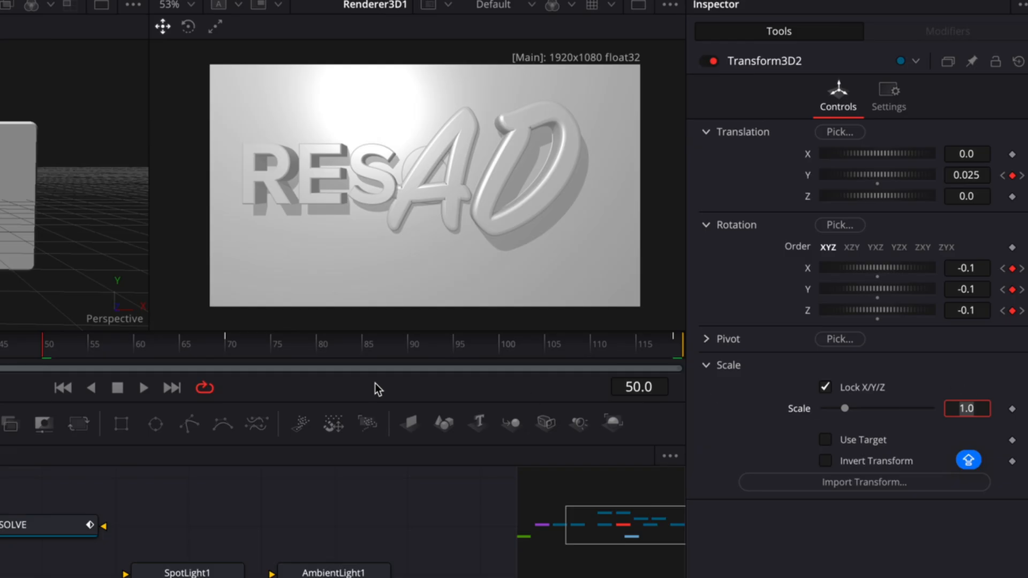
Go to frame 70 and offset the slab slightly downward by setting Transform3D2's Translation Y to -0.025
left_click(227, 349)
left_click(986, 176)
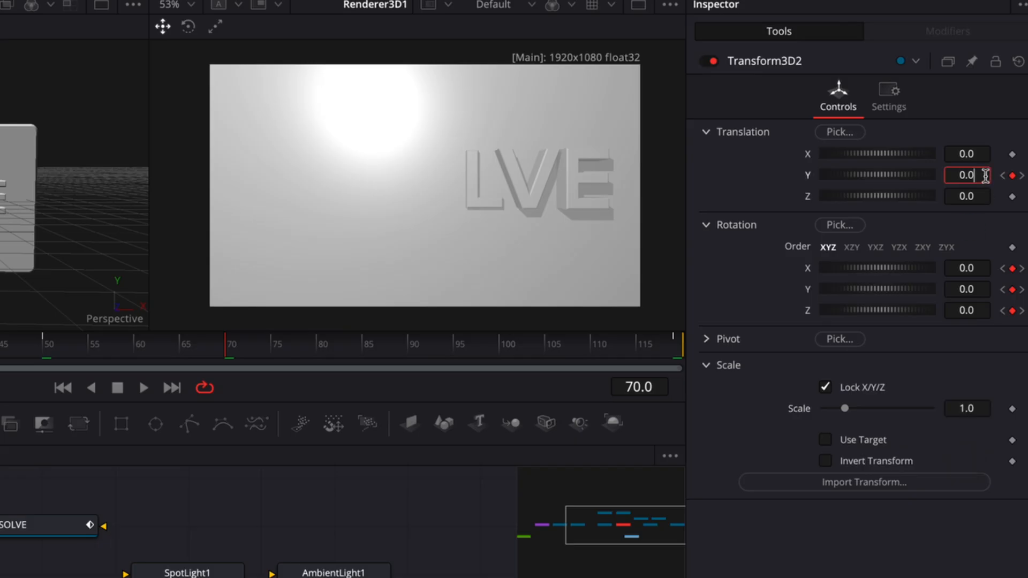
double_click(986, 176)
type("-0.1")
key("Tab")
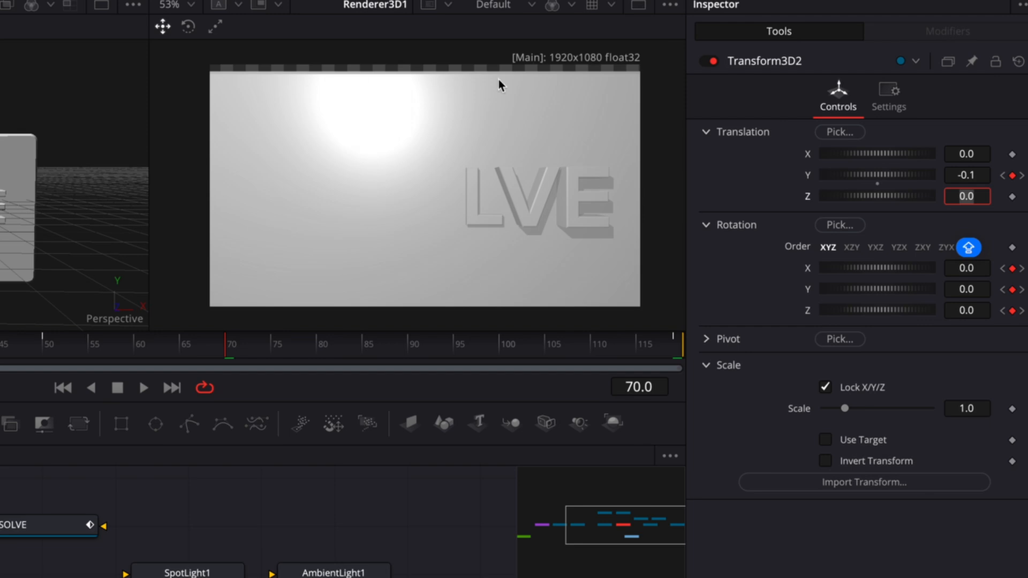
left_click(987, 174)
double_click(987, 175)
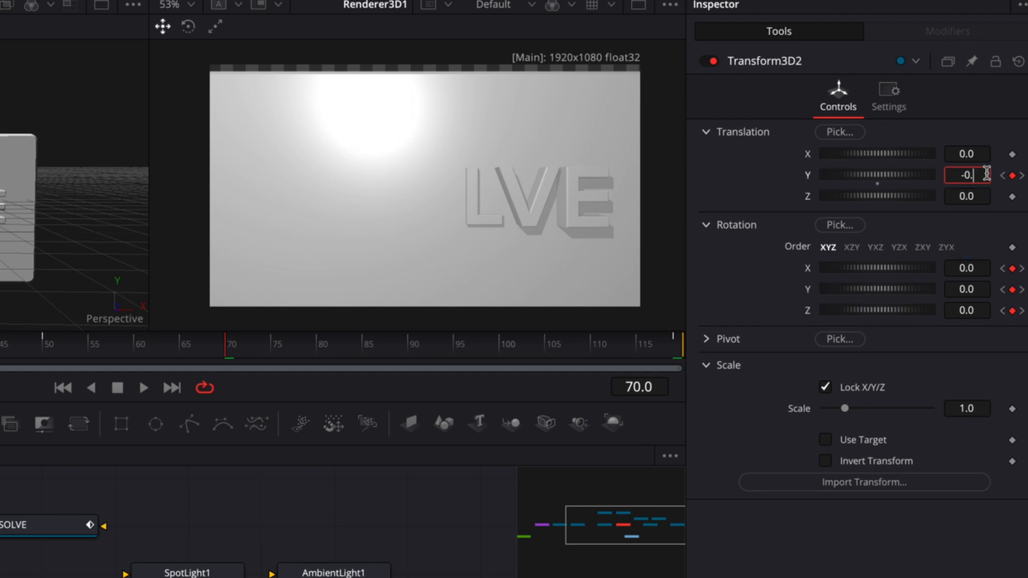
type("-0.025")
key("Tab")
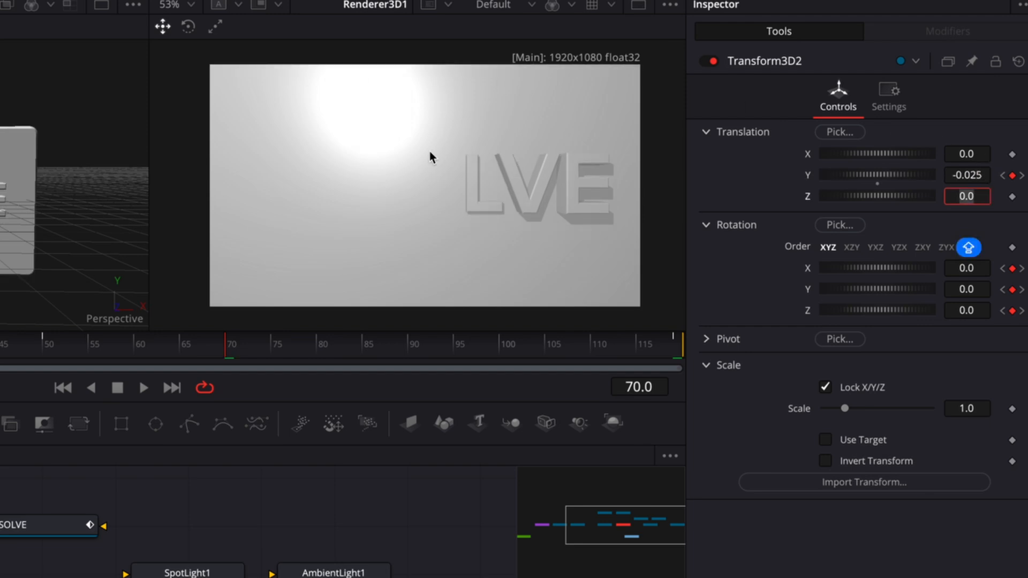
Set Transform3D2's X and Y rotation at frame 70 to 0.1 each
left_click(981, 269)
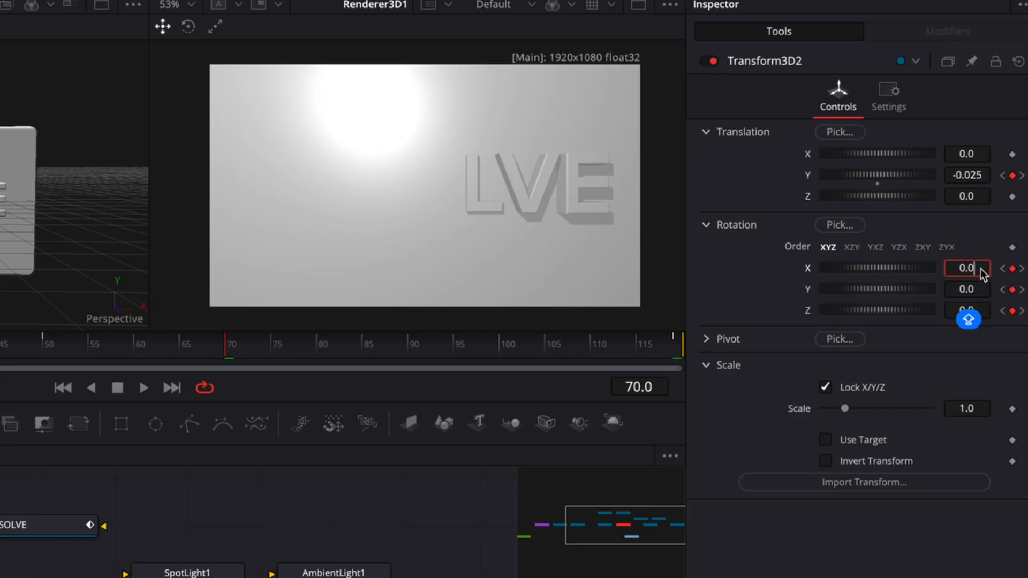
type("0.1")
key("Tab")
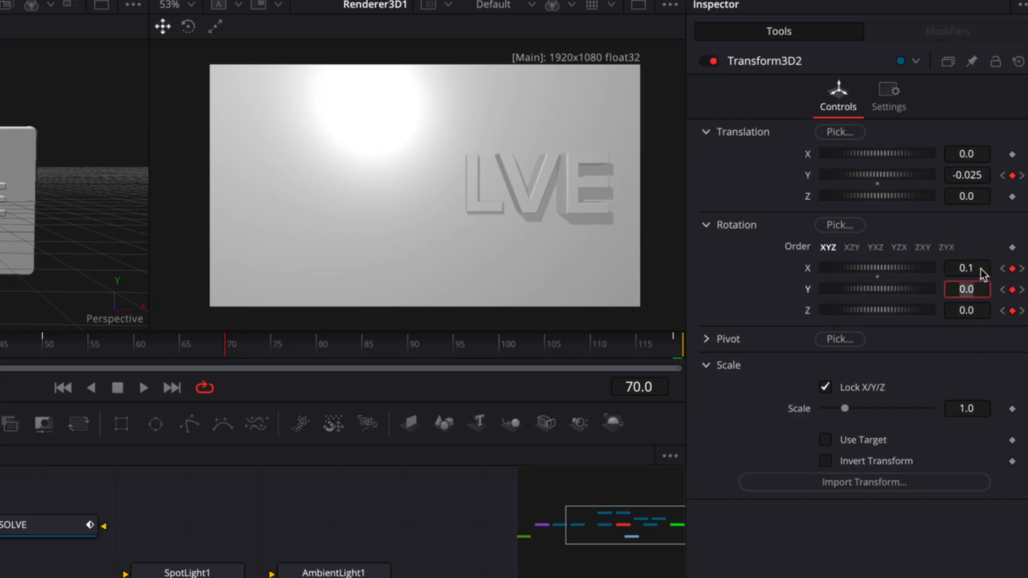
type("0.1")
key("Tab")
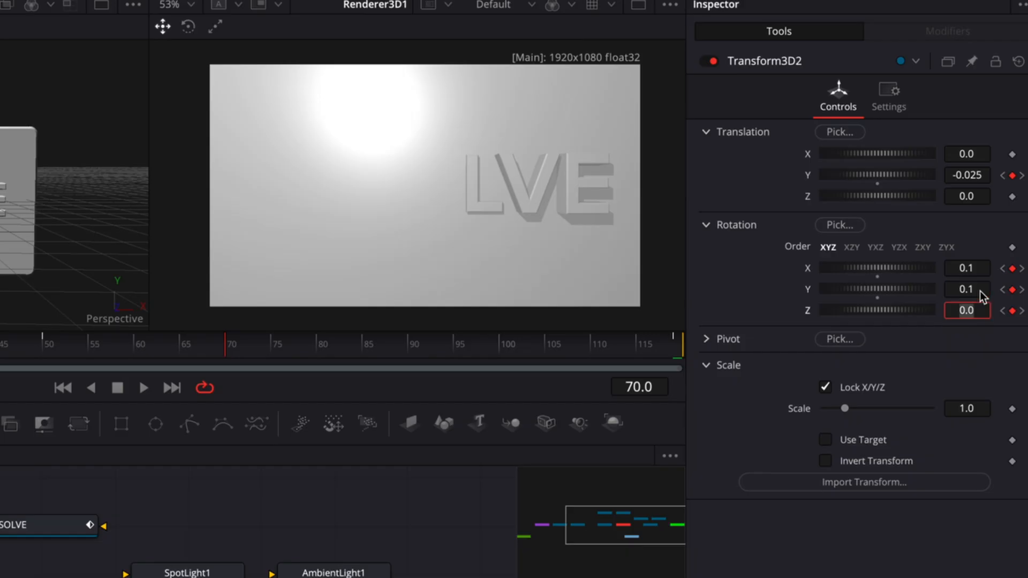
Set Transform3D2's Z rotation at frame 70 to -0.1
left_click(978, 313)
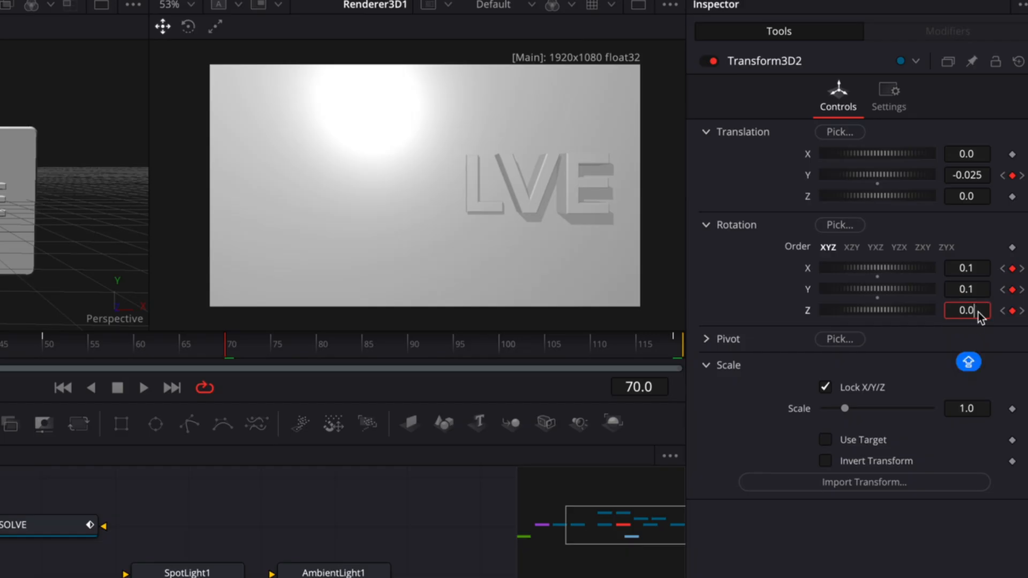
key("BackSpace")
key("BackSpace")
key("BackSpace")
type("-0.1")
key("Tab")
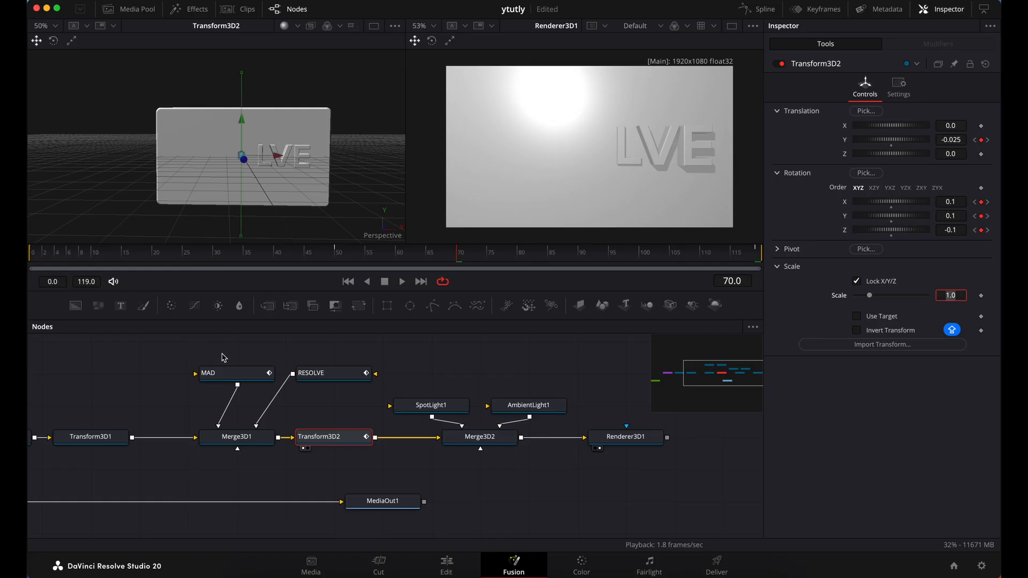
Show Transform3D2's animation curves in the Spline editor, hide the Inspector and fit all the curves in view
left_click(344, 444)
left_click(771, 13)
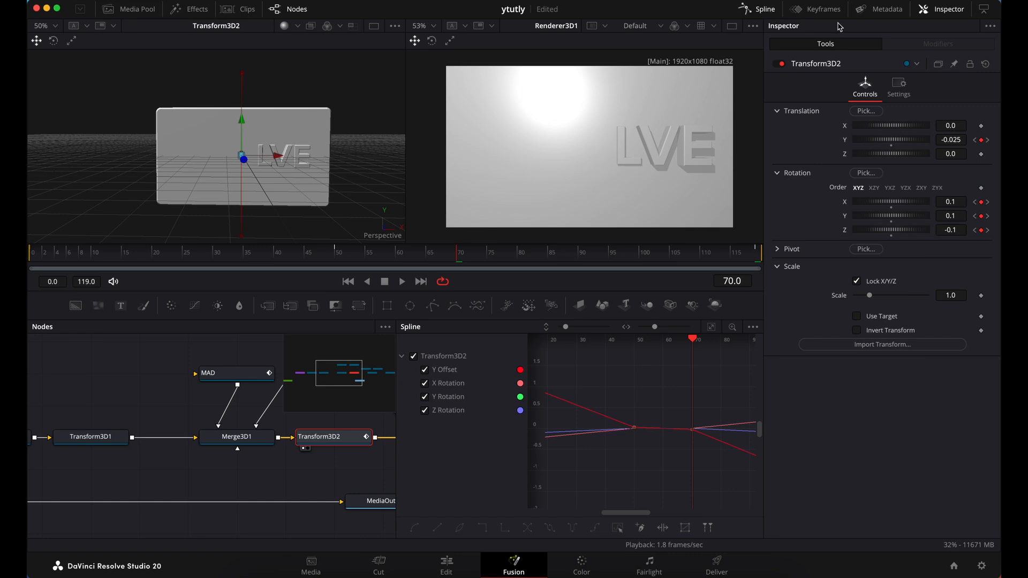
left_click(942, 9)
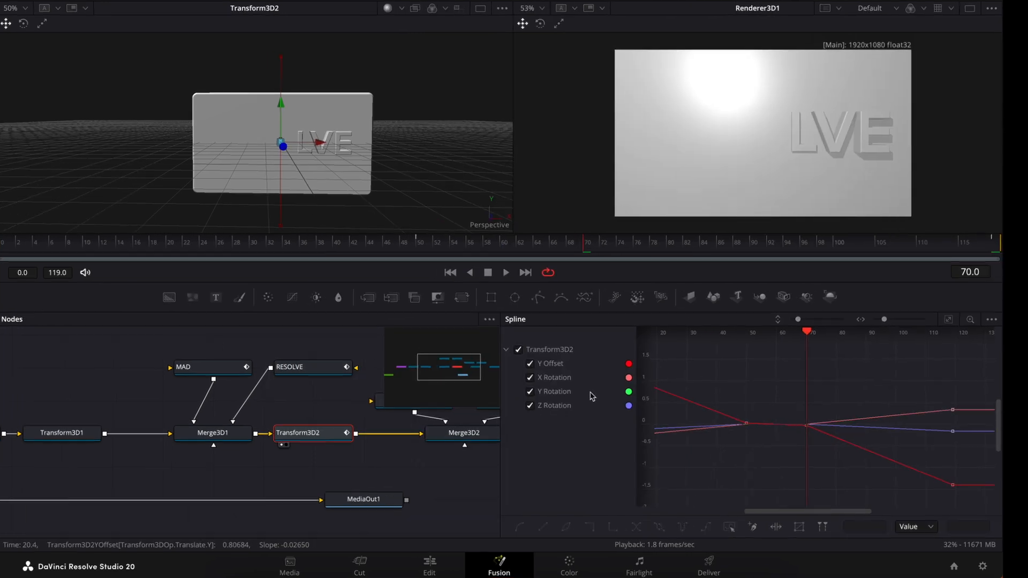
scroll(834, 297, "left", 5)
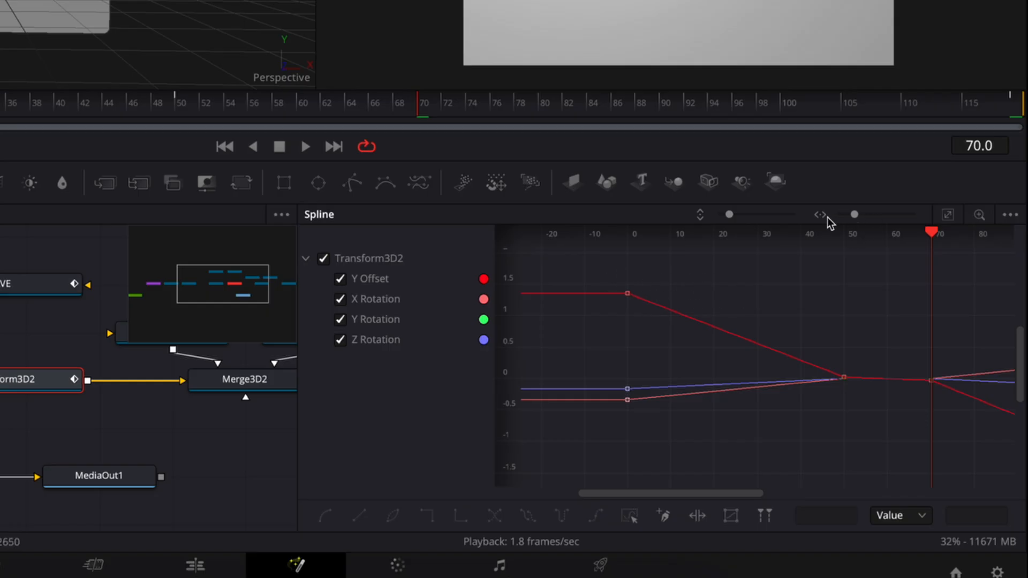
left_click(949, 215)
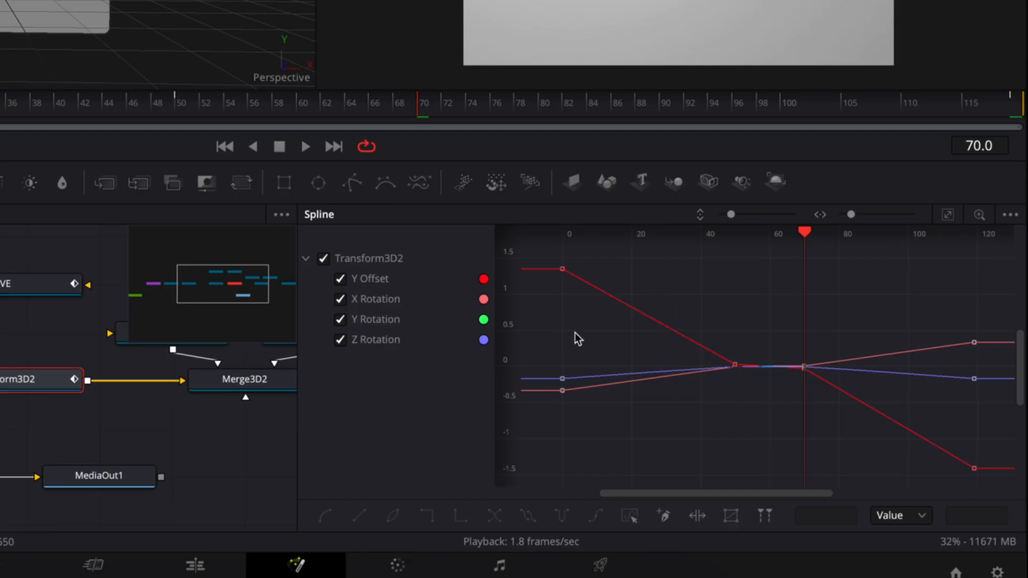
Smooth all keyframes of Transform3D2's Y Offset and rotation curves, then clear the keyframe selection
left_click(633, 520)
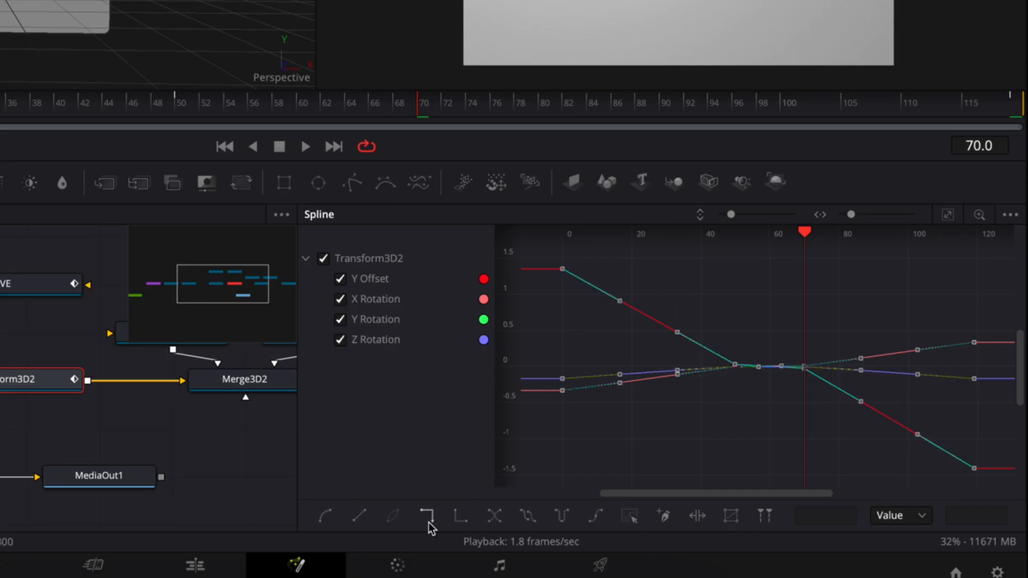
left_click(327, 517)
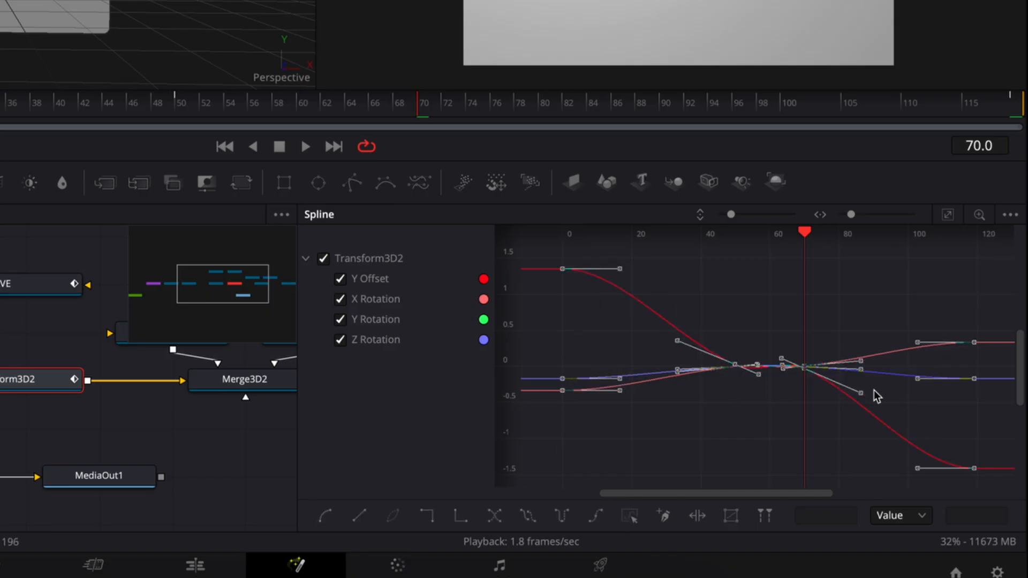
left_click(727, 299)
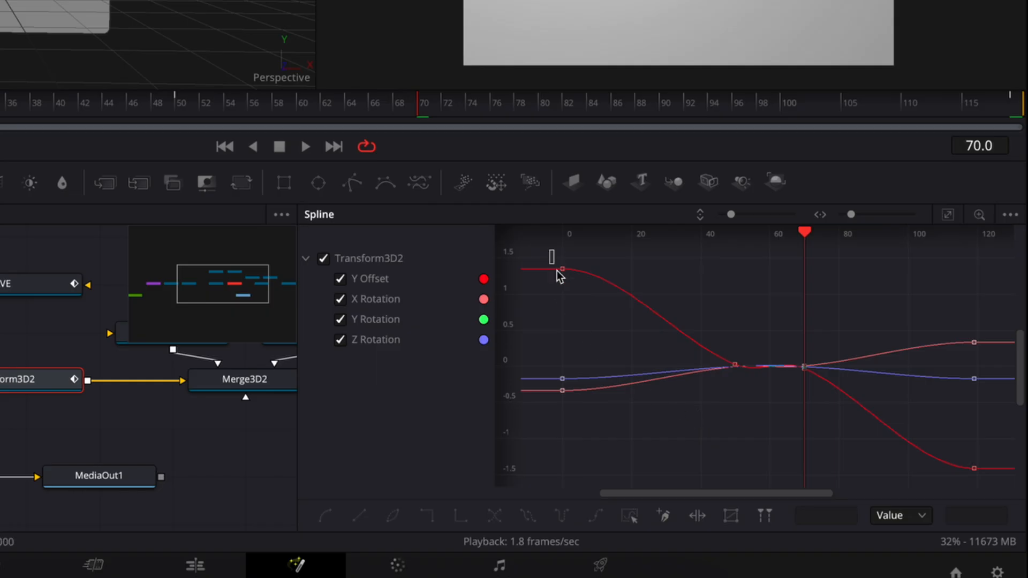
Apply Out Cubic easing to the keyframes at frames 0 and 50 on all Transform3D2 curves
left_click_drag(550, 250, 749, 431)
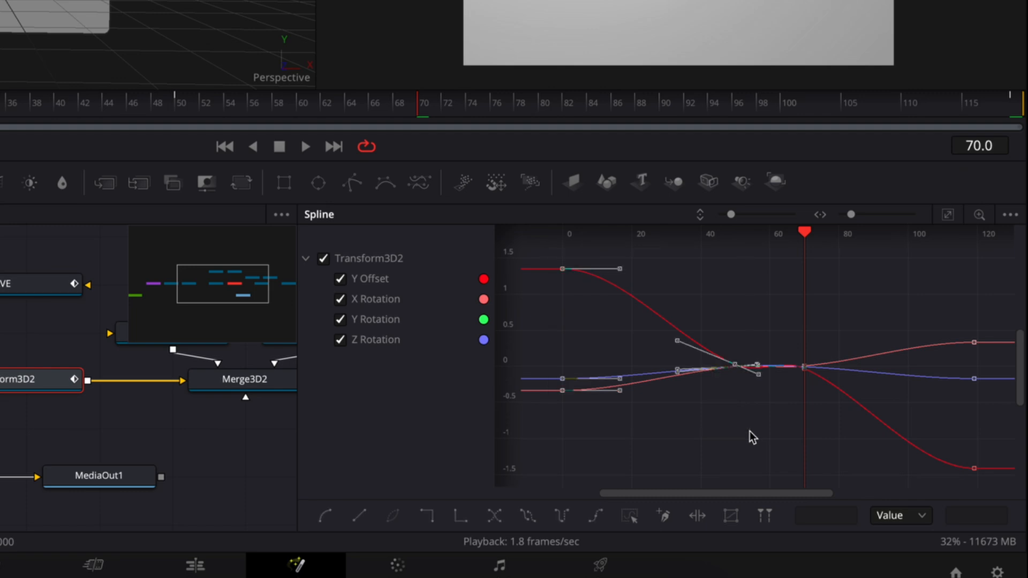
right_click(643, 325)
mouse_move(718, 88)
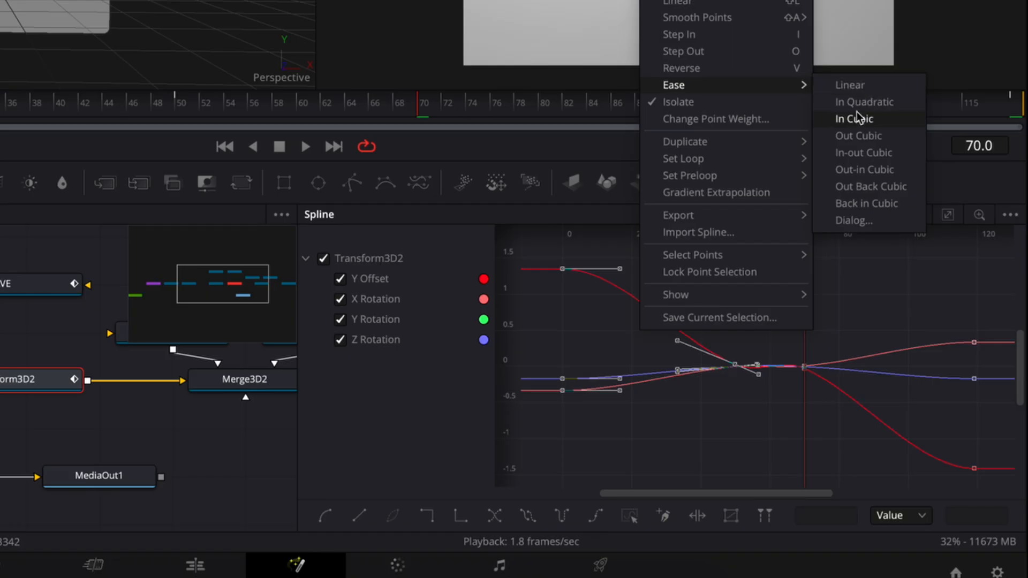
left_click(862, 137)
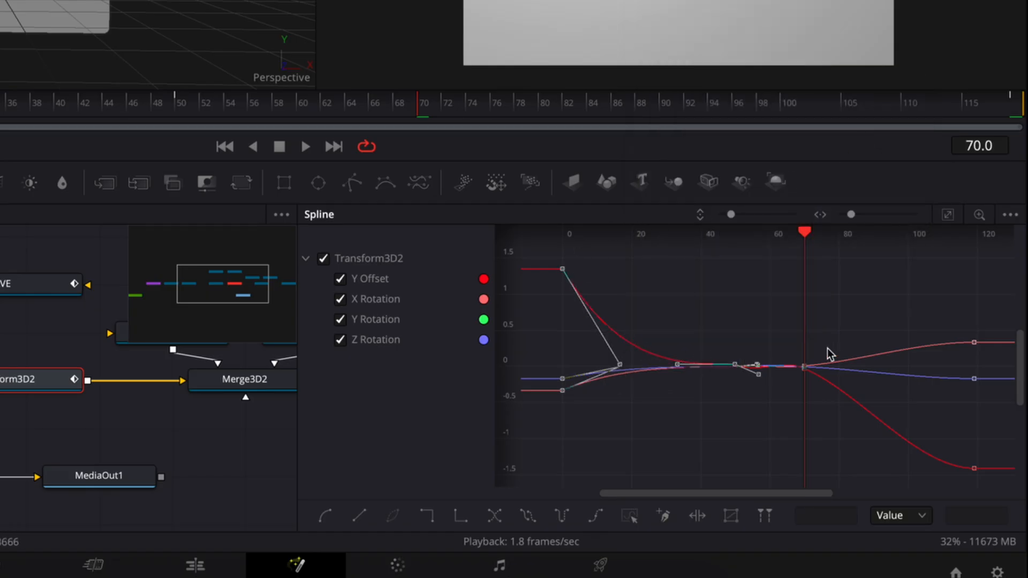
Apply In Cubic easing to the keyframes at frames 70 and 119 on all Transform3D2 curves
left_click_drag(780, 283, 999, 499)
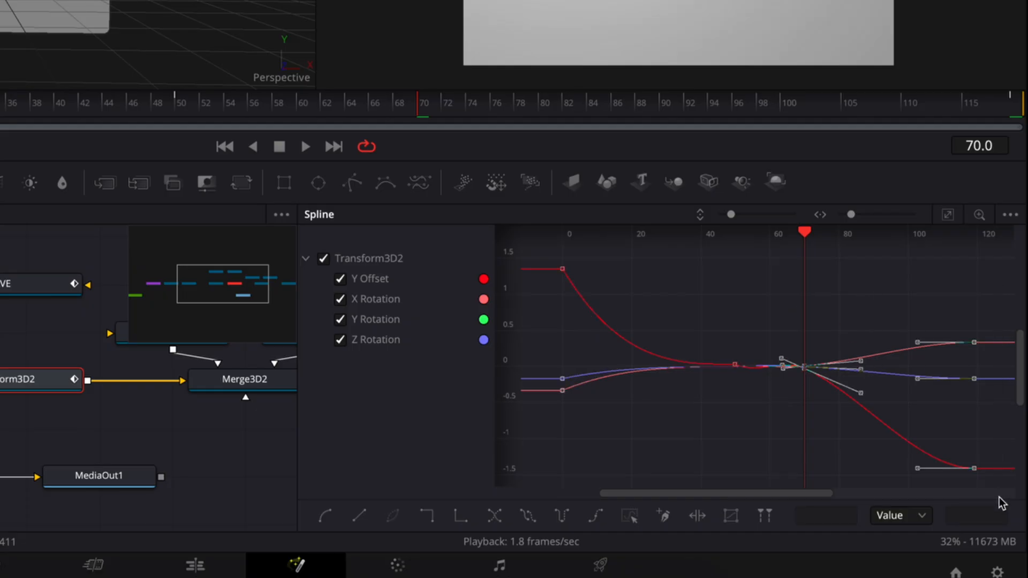
right_click(850, 310)
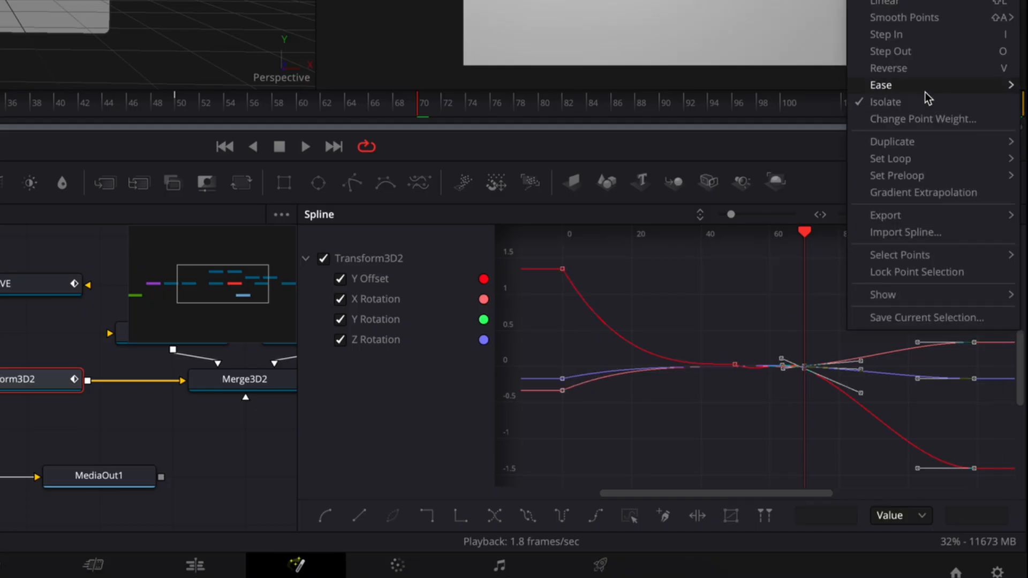
mouse_move(931, 96)
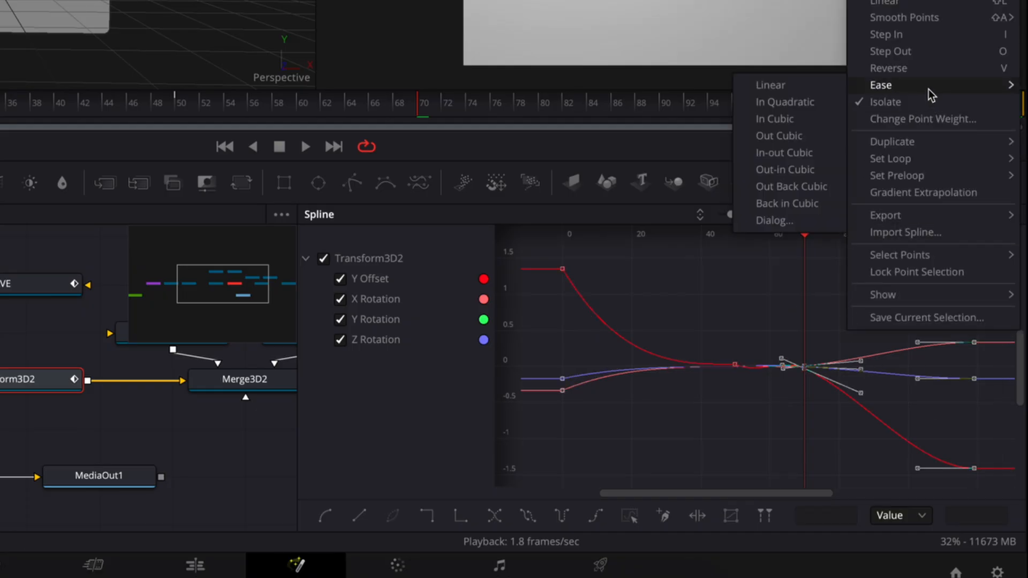
left_click(801, 119)
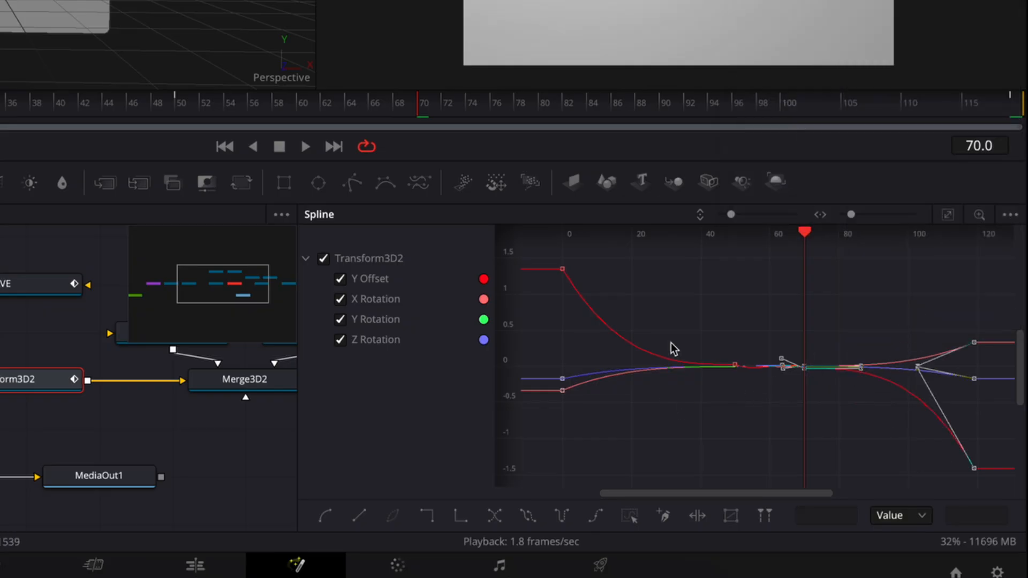
Isolate Transform3D2's Y Offset curve in the Spline editor by hiding the X, Y and Z Rotation curves
left_click(341, 299)
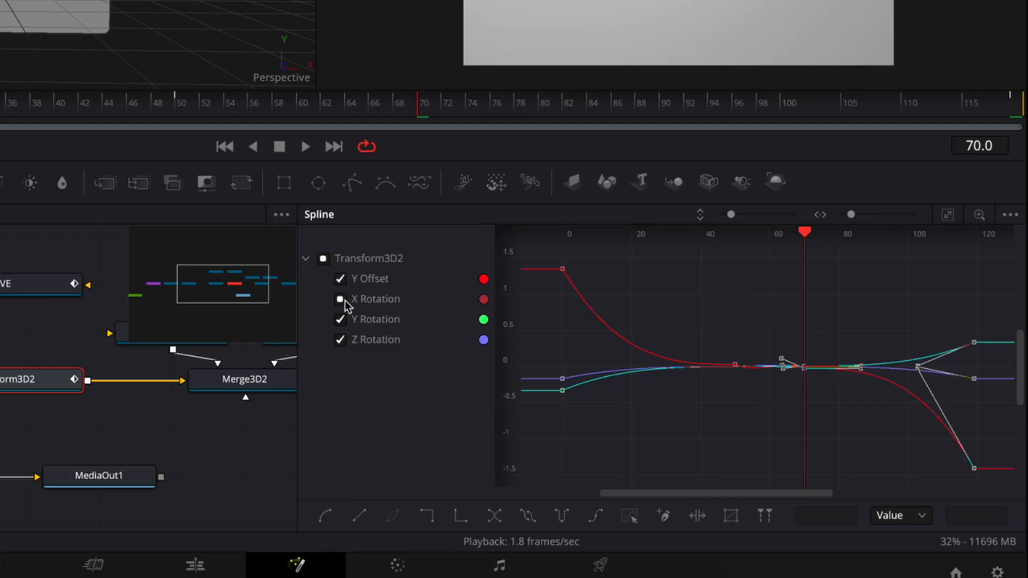
left_click(341, 319)
left_click(343, 346)
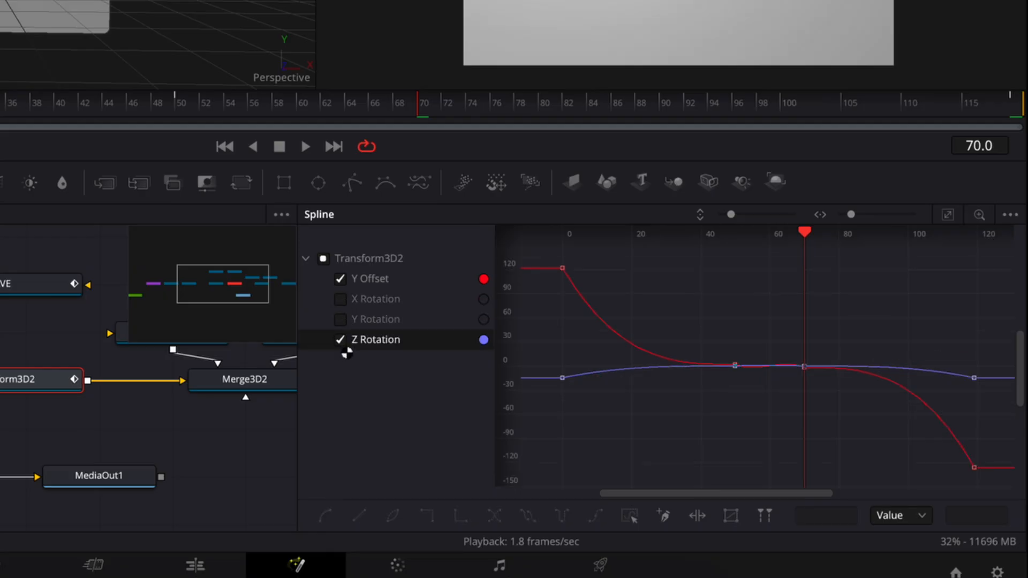
left_click(343, 344)
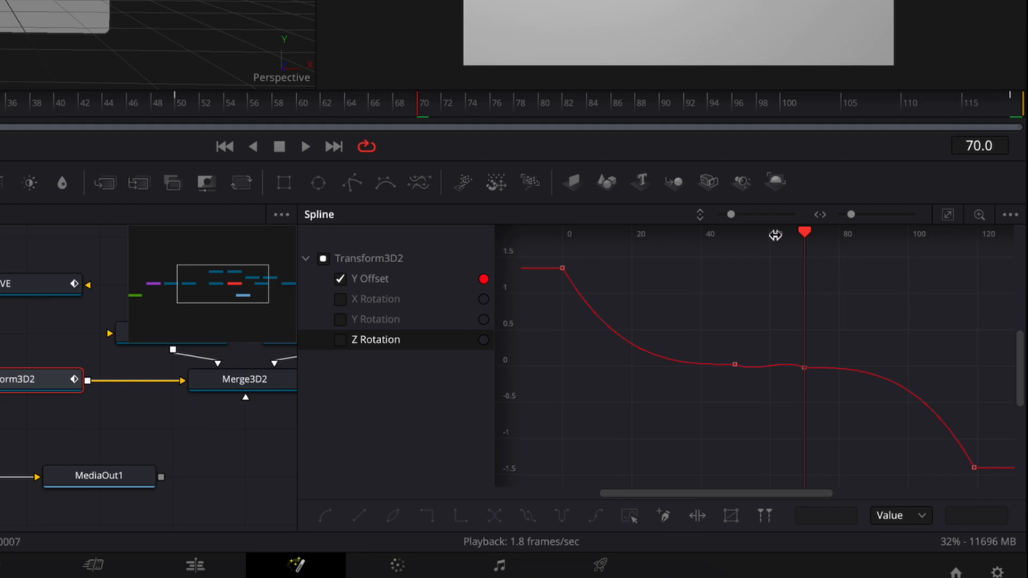
left_click_drag(732, 216, 757, 222)
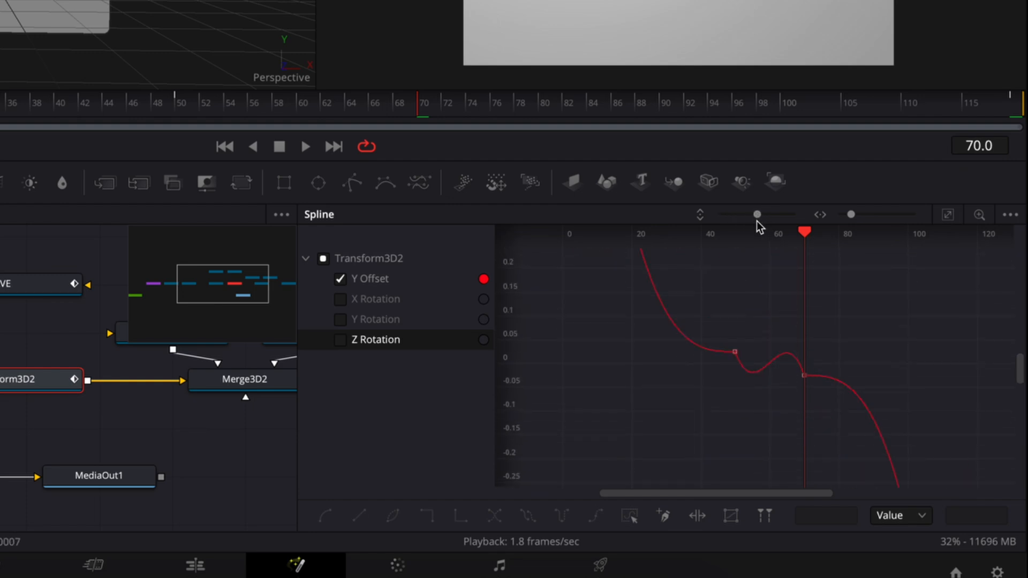
Smooth the Y Offset keyframes at frames 50 and 70 so their handles lie flat
left_click(734, 353)
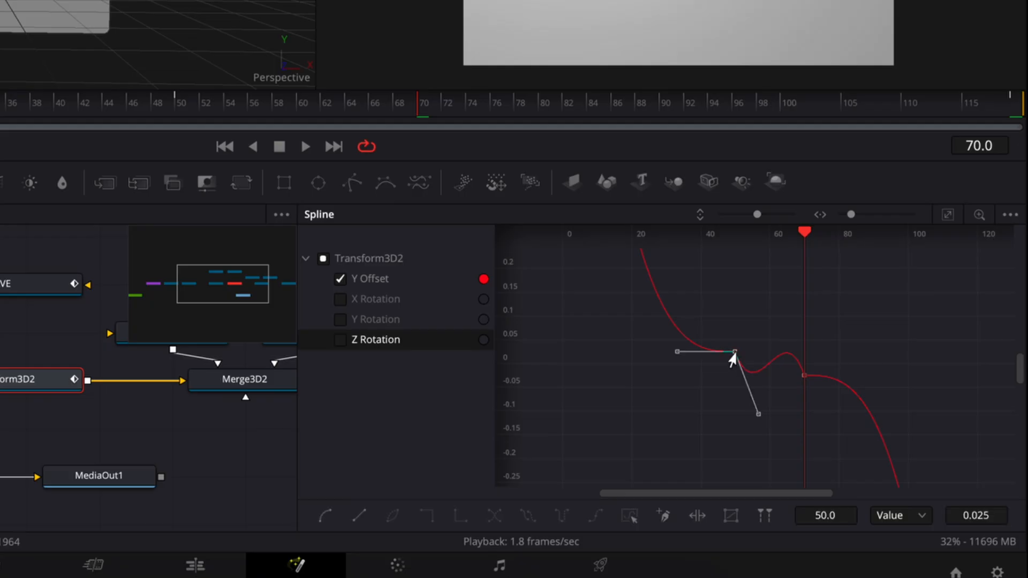
key("shift+s")
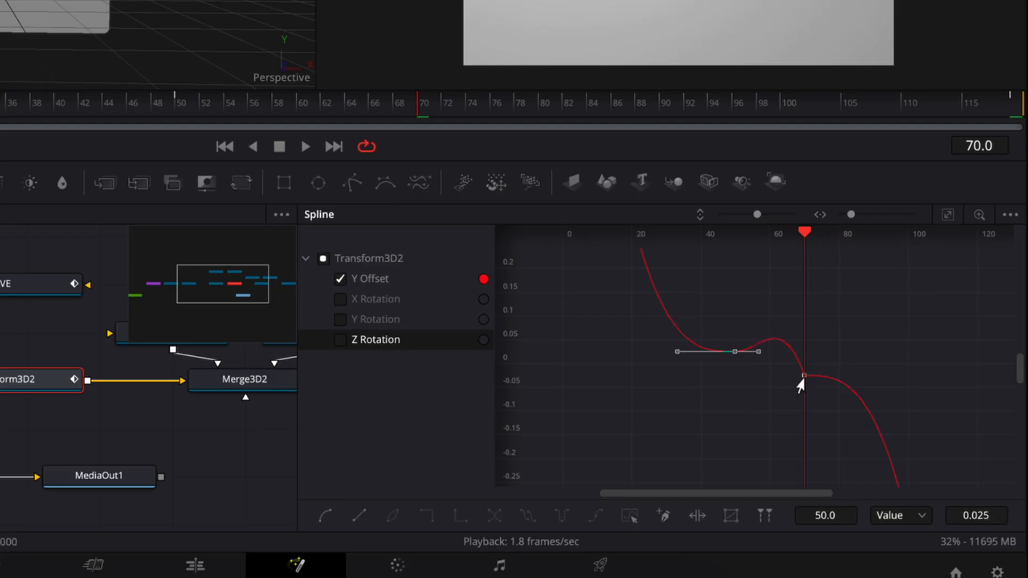
left_click(801, 377)
key("shift+s")
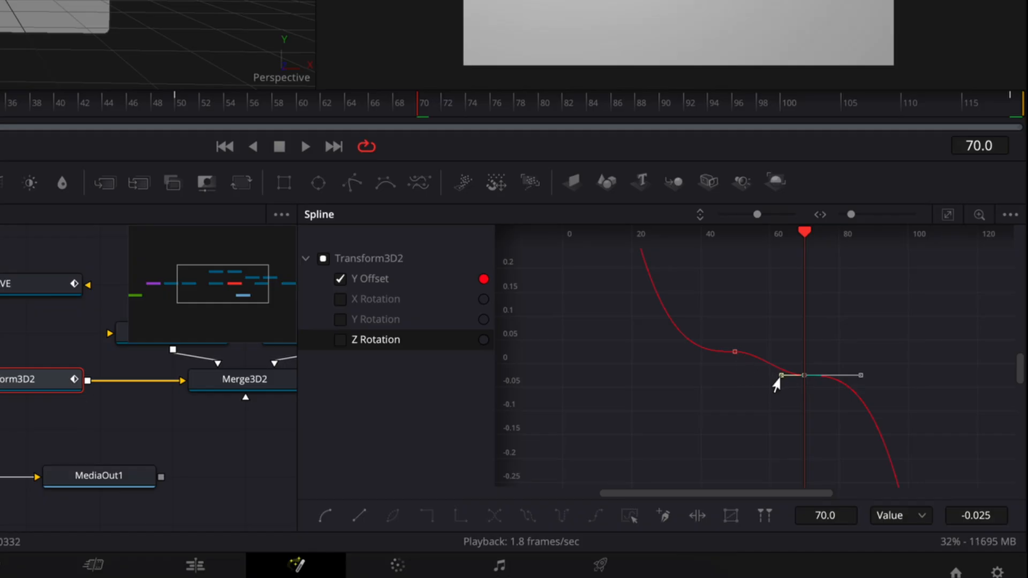
Tilt the Y Offset handles at frames 70 and 50 along the downward slope for a continuous curve between the keyframes
left_click_drag(775, 378, 772, 371)
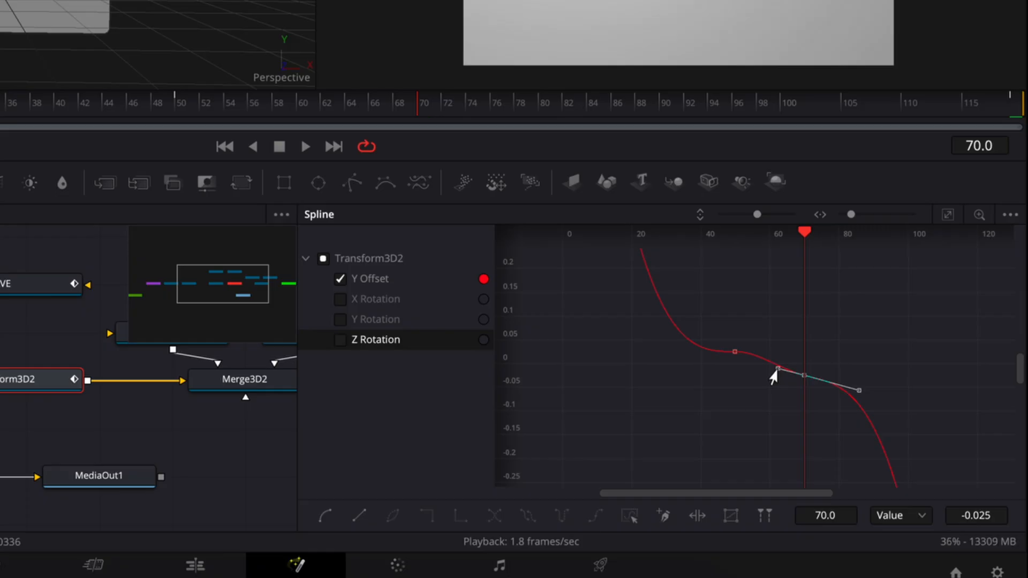
left_click(732, 353)
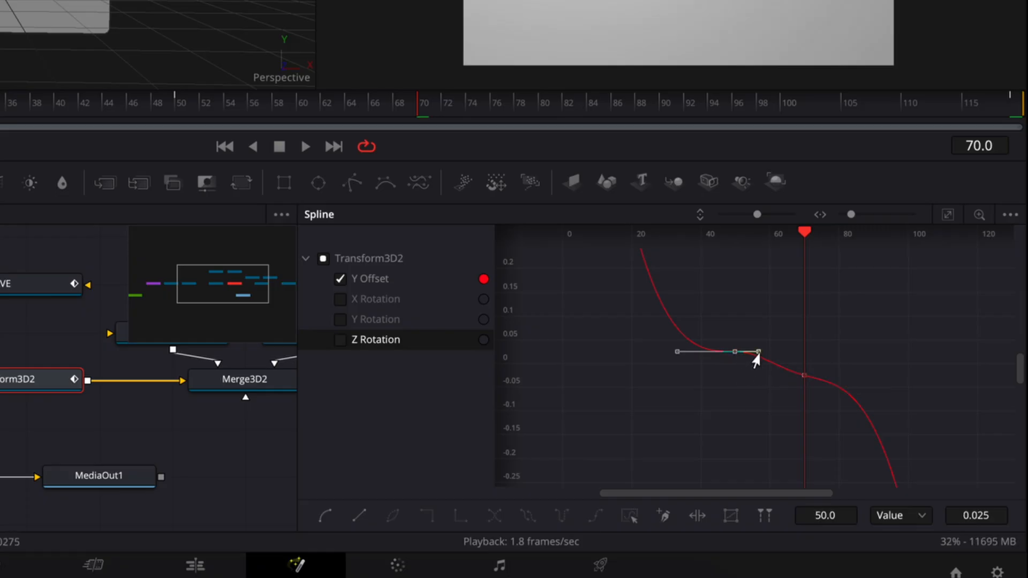
left_click_drag(756, 352, 756, 360)
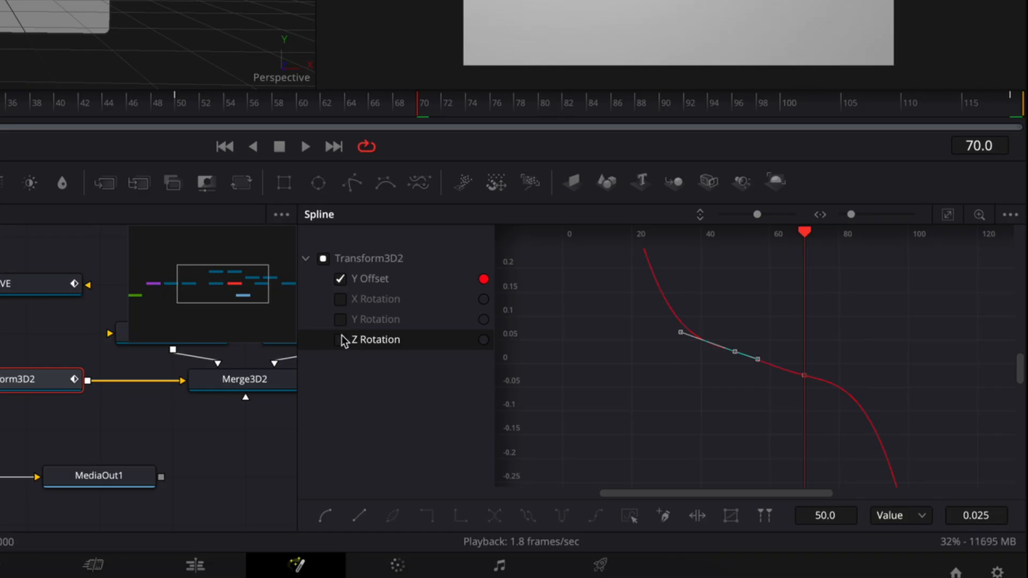
Hide Transform3D2's Y Offset curve and show only the X Rotation curve in the Spline editor
left_click(341, 279)
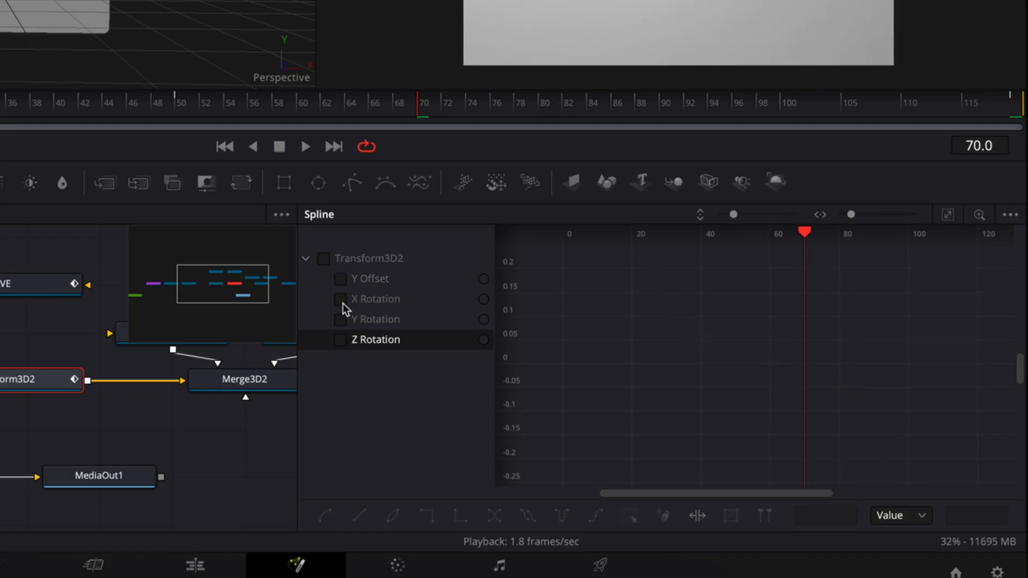
left_click(342, 303)
left_click(341, 303)
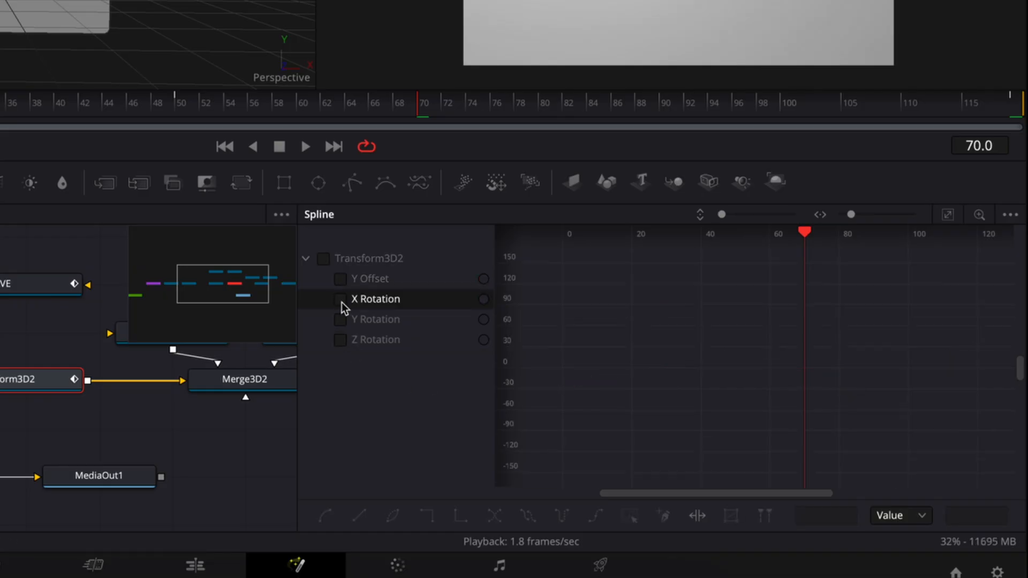
left_click(341, 303)
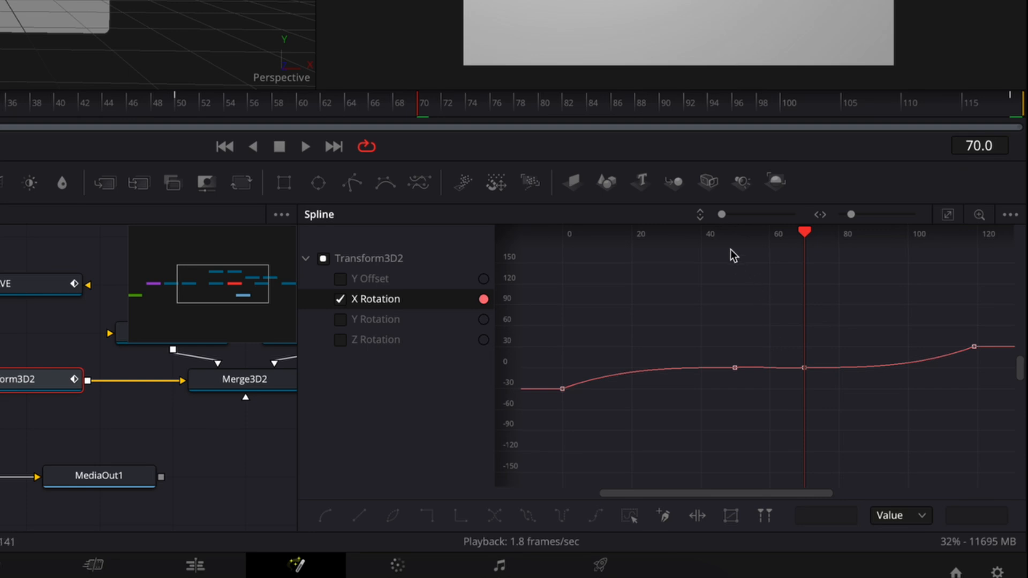
Smooth the X Rotation keyframes at frames 50 and 70 and tilt their handles along the upward slope between them
left_click_drag(723, 215, 753, 223)
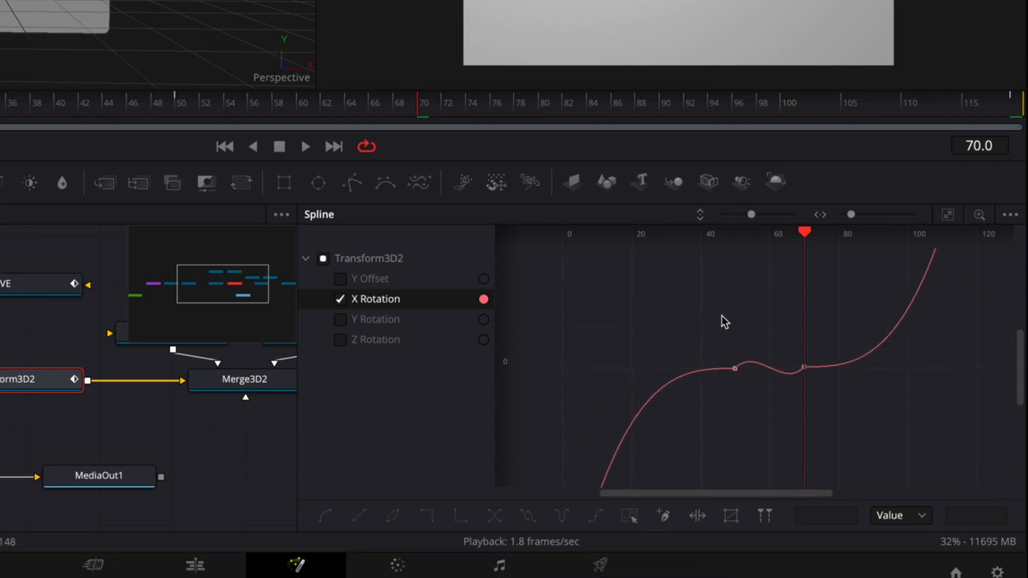
left_click_drag(721, 315, 837, 397)
key("shift+f")
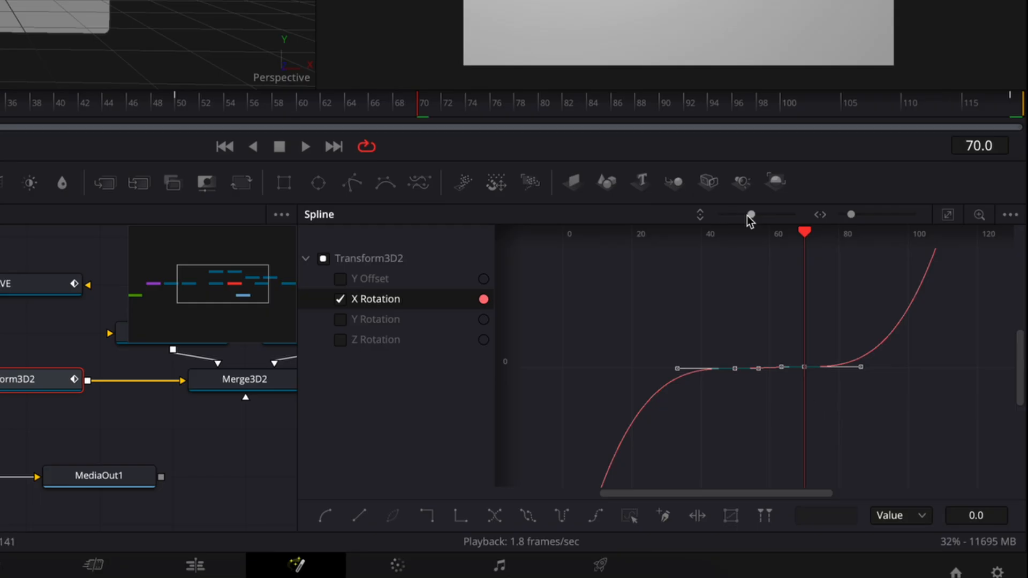
left_click_drag(752, 217, 767, 223)
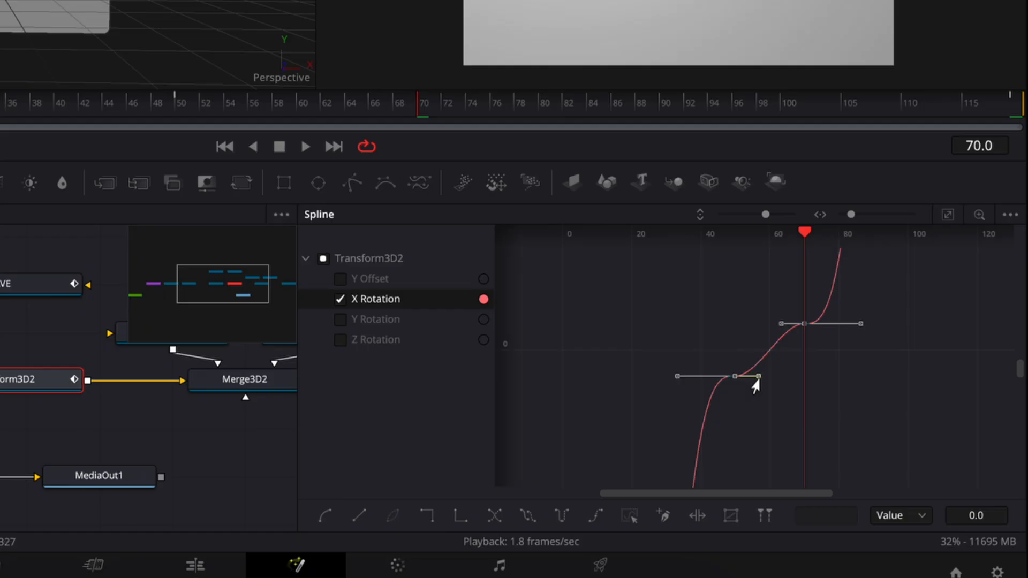
left_click_drag(755, 381, 757, 363)
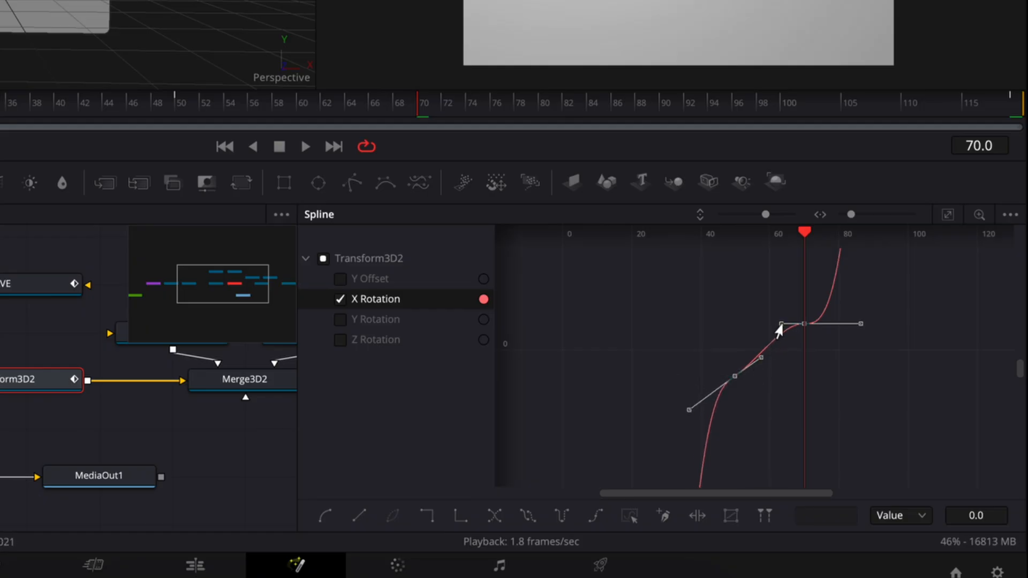
left_click_drag(781, 325, 779, 344)
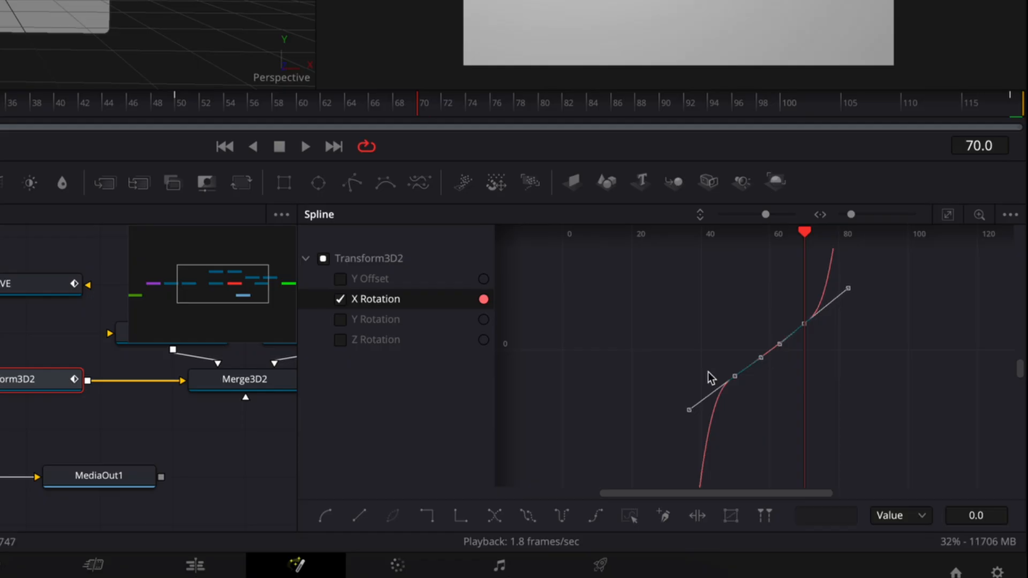
Isolate the Y Rotation curve and smooth its keyframes at frames 50 and 70 with handles tilted along the upward slope
left_click(341, 300)
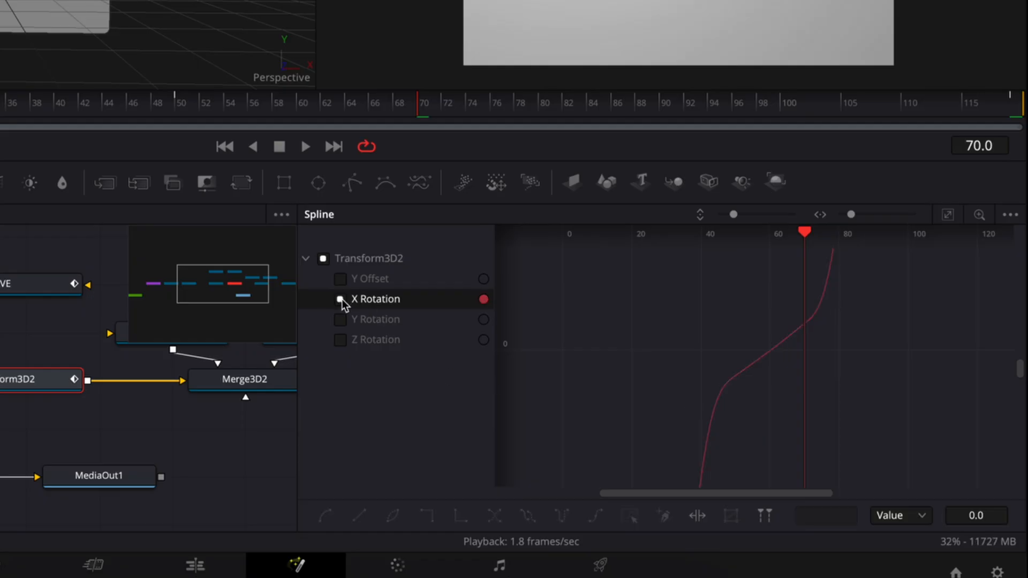
left_click(341, 321)
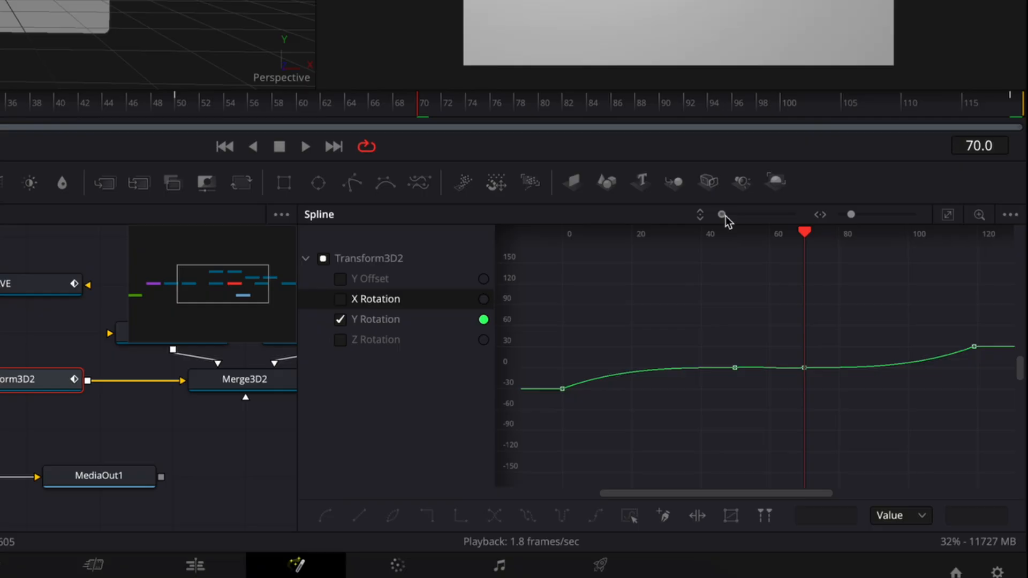
left_click_drag(723, 215, 760, 222)
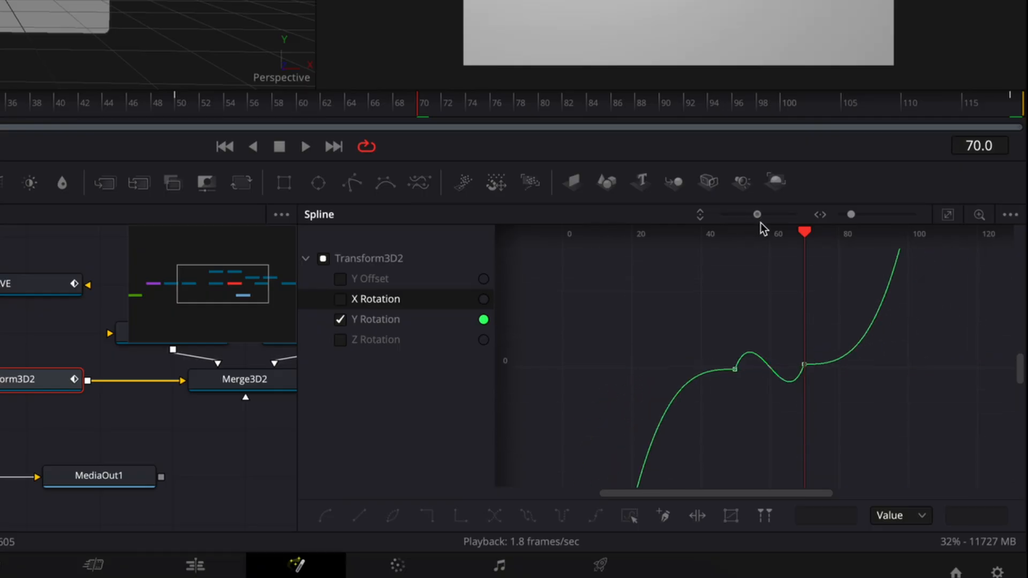
left_click_drag(820, 332, 721, 391)
key("f")
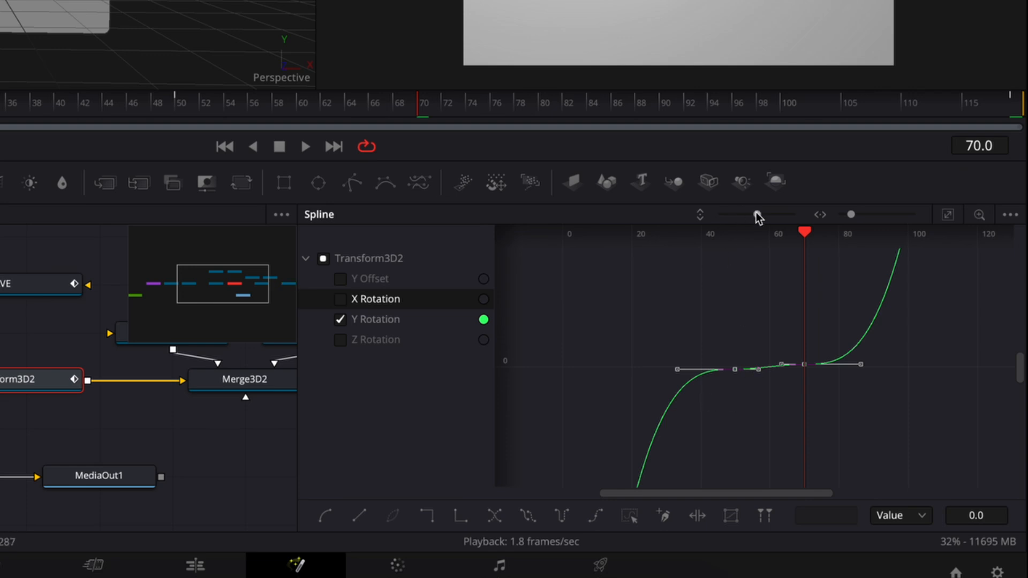
left_click_drag(757, 215, 764, 216)
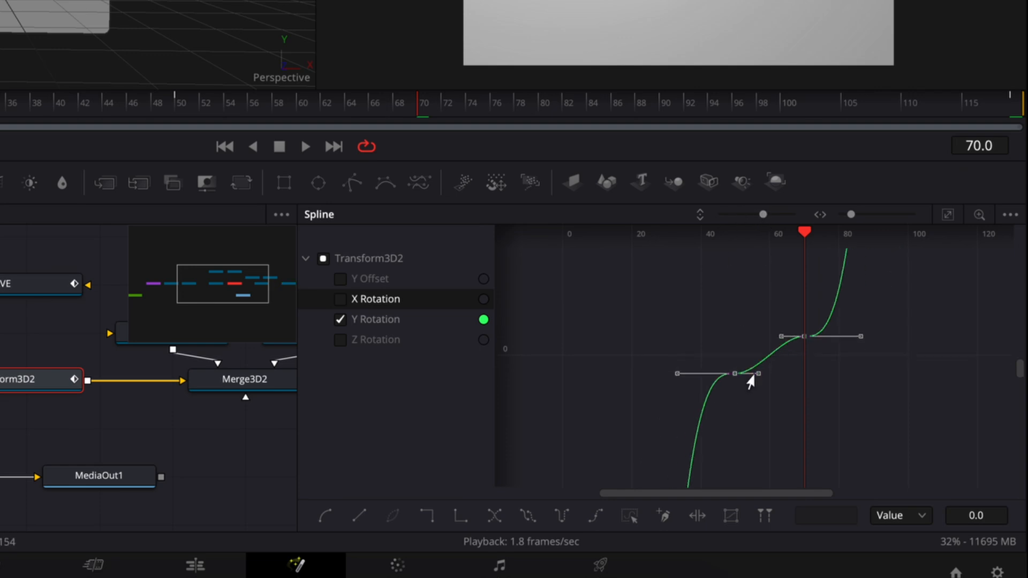
left_click_drag(754, 377, 776, 359)
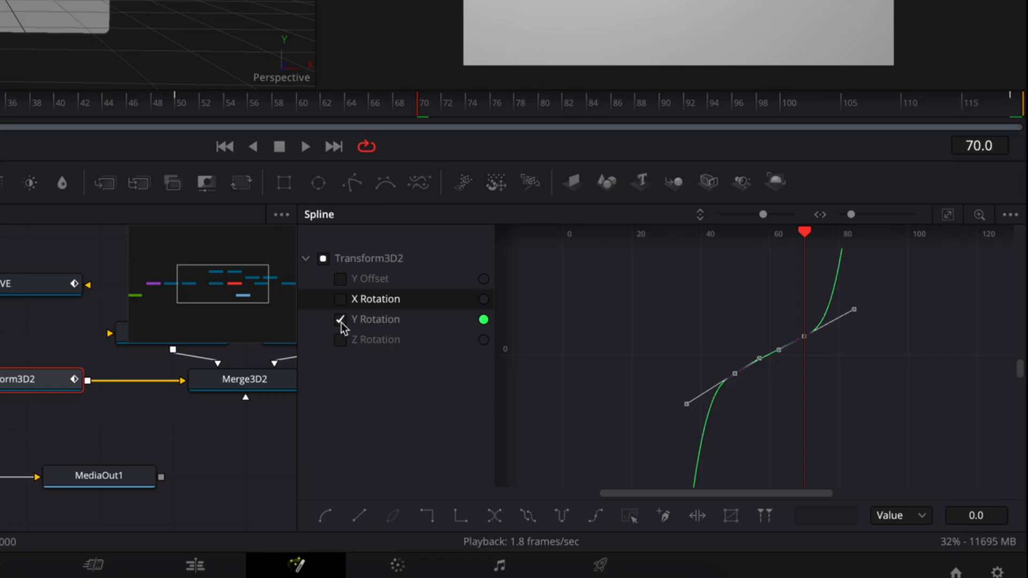
Isolate the Z Rotation curve and smooth its keyframes at frames 50 and 70 so their handles lie flat
left_click(342, 320)
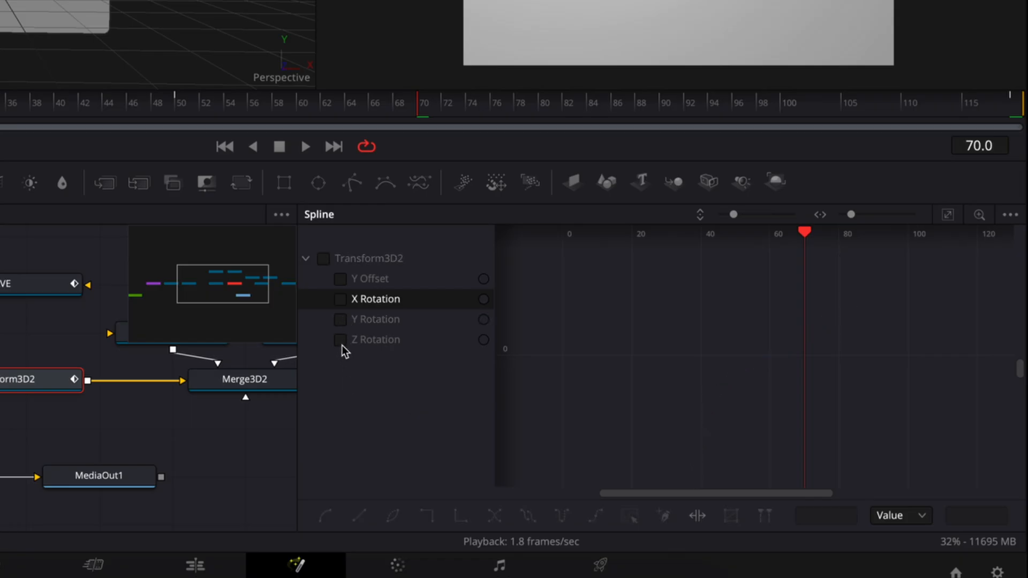
left_click(341, 343)
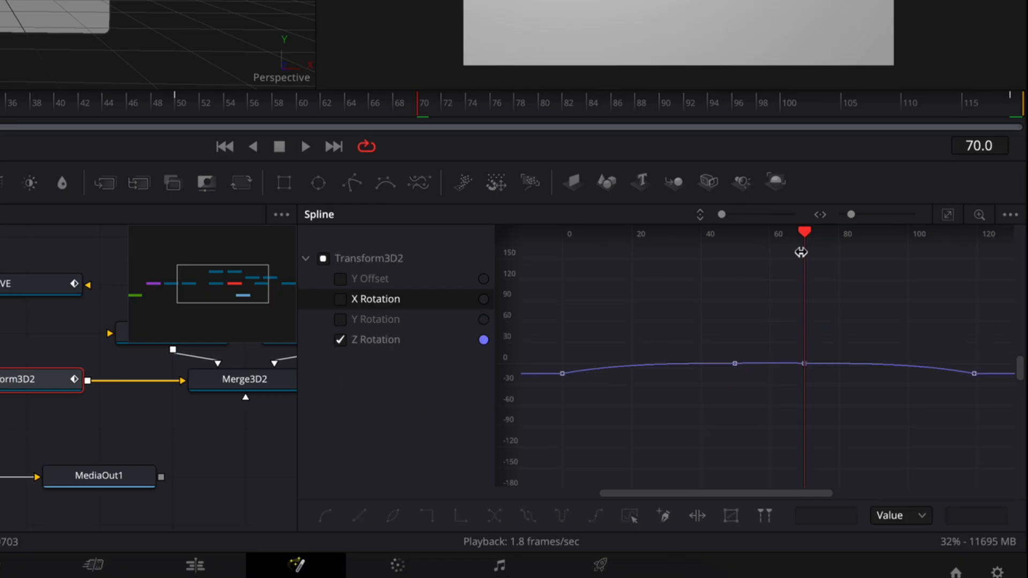
left_click_drag(722, 214, 734, 214)
scroll(750, 348, "up", 4)
scroll(750, 348, "down", 3)
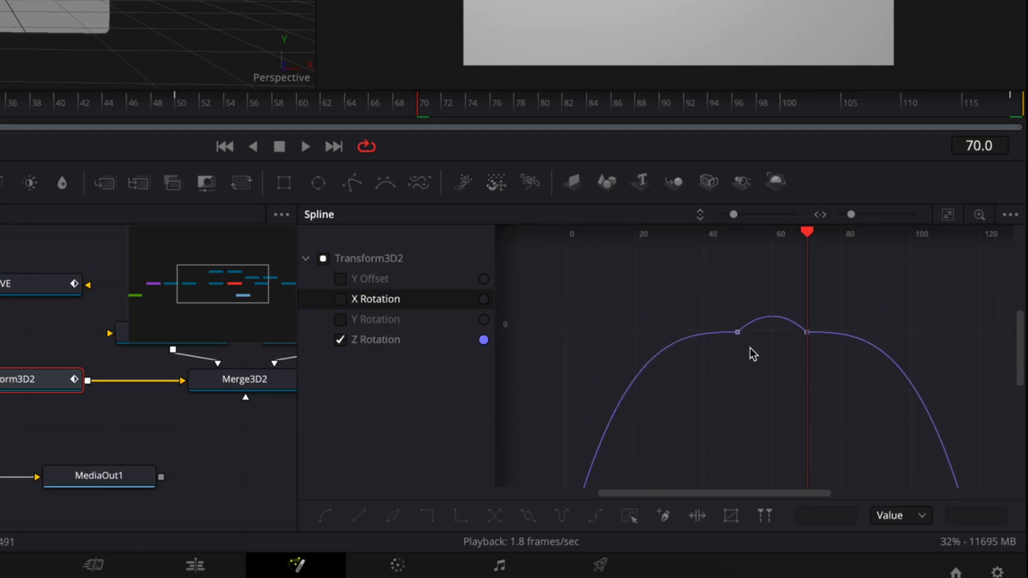
left_click_drag(722, 298, 818, 361)
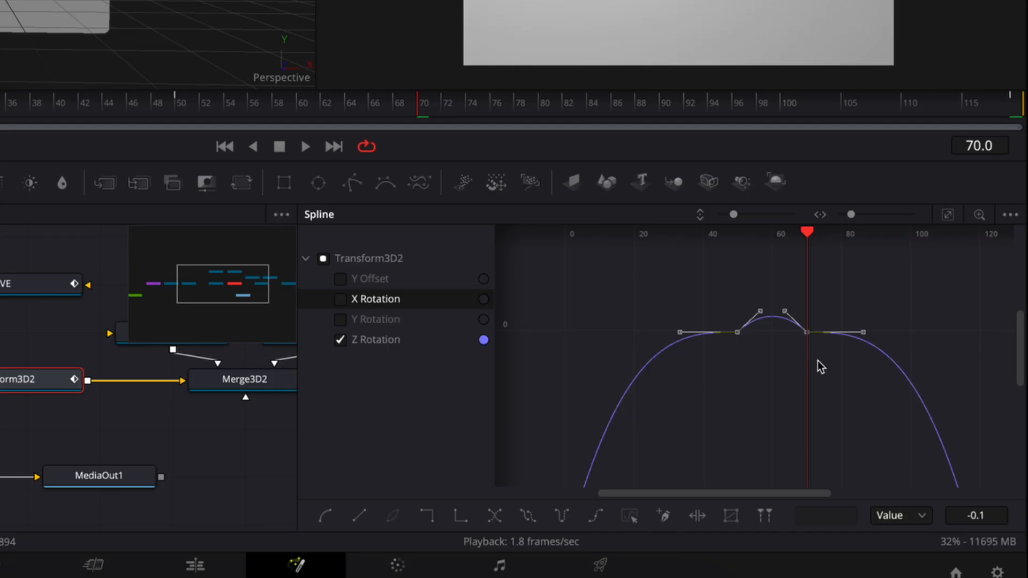
key("shift+s")
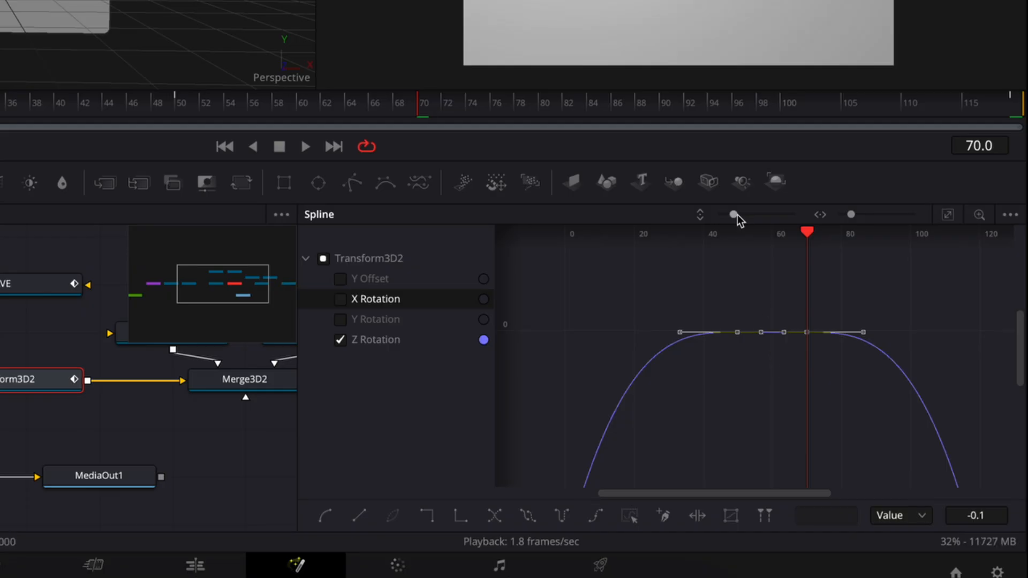
Check the smoothed Z Rotation curve between the keyframes, then hide it and close the Spline editor
left_click_drag(738, 214, 762, 225)
scroll(739, 355, "up", 10)
scroll(739, 354, "down", 10)
scroll(739, 355, "up", 5)
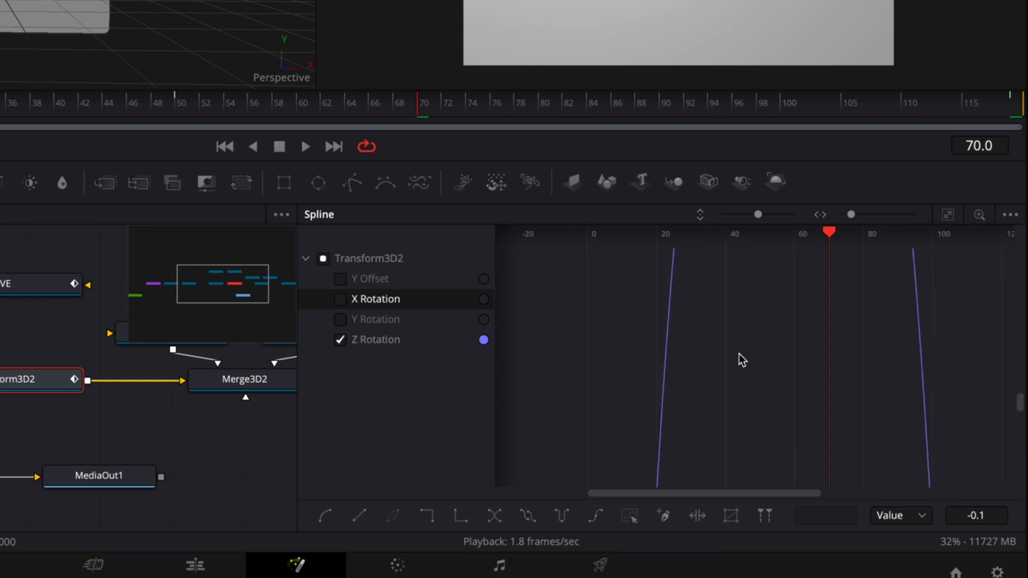
scroll(739, 355, "up", 10)
scroll(739, 354, "down", 10)
scroll(739, 355, "up", 5)
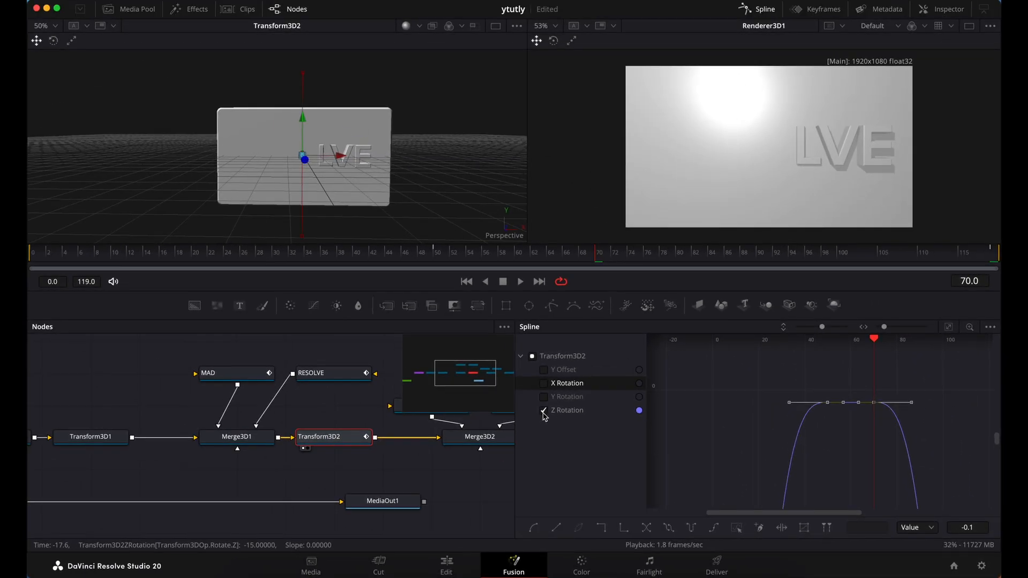
left_click(544, 411)
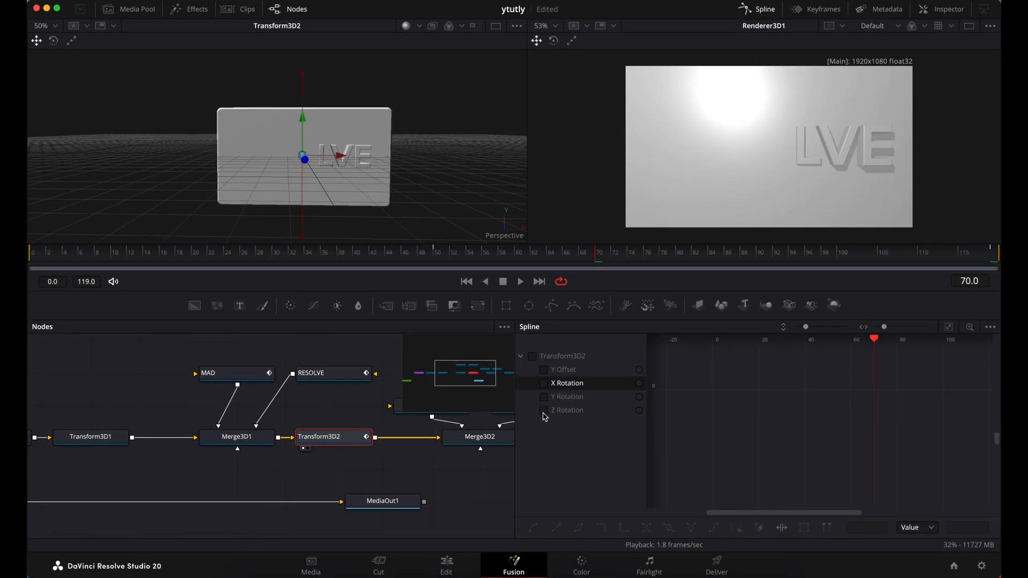
left_click(758, 9)
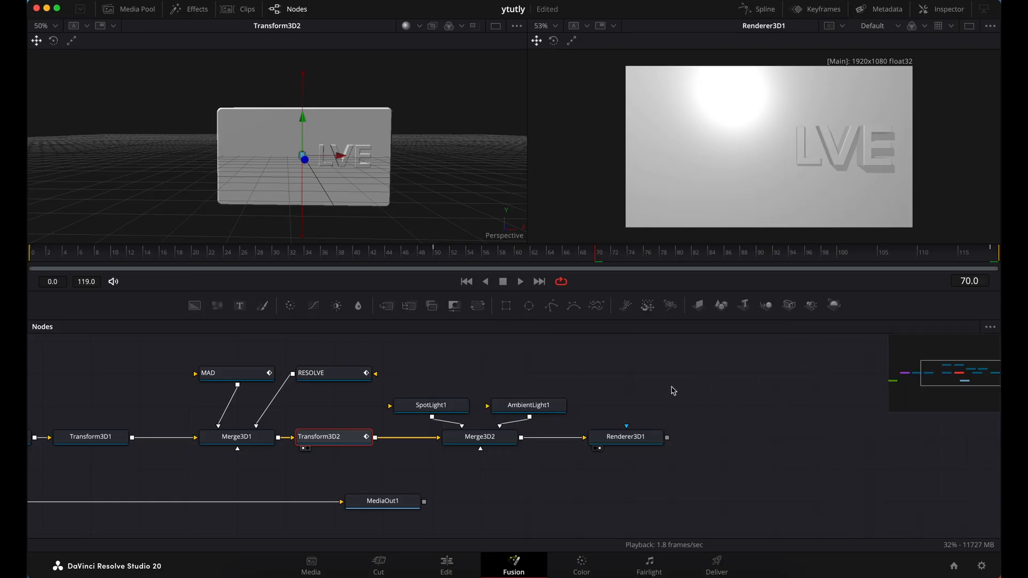
Shift Transform3D2, Merge3D2, both lights and Renderer3D1 rightward in the node graph to make room after Merge3D1
scroll(716, 472, "left", 1)
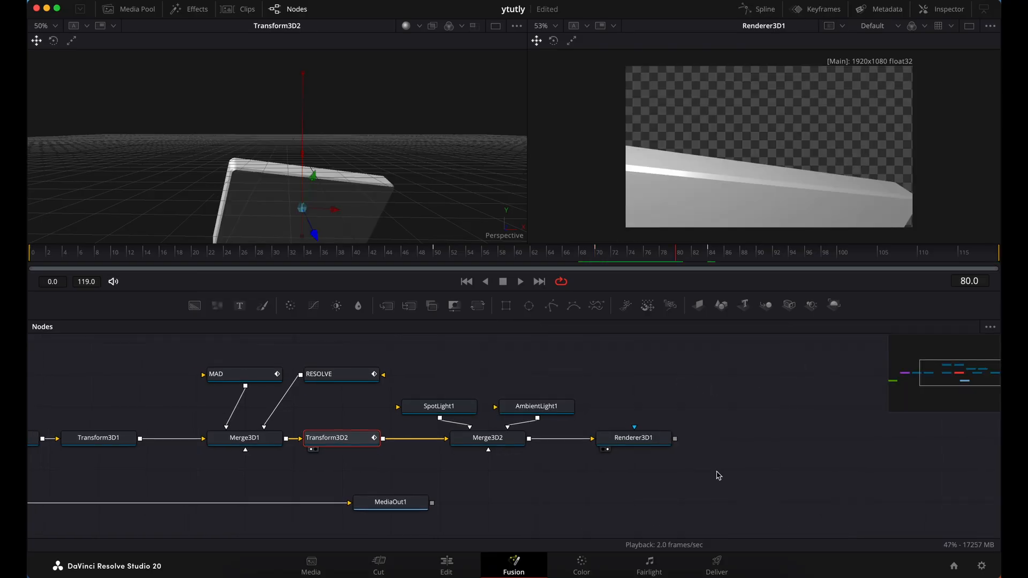
scroll(716, 472, "down", 1)
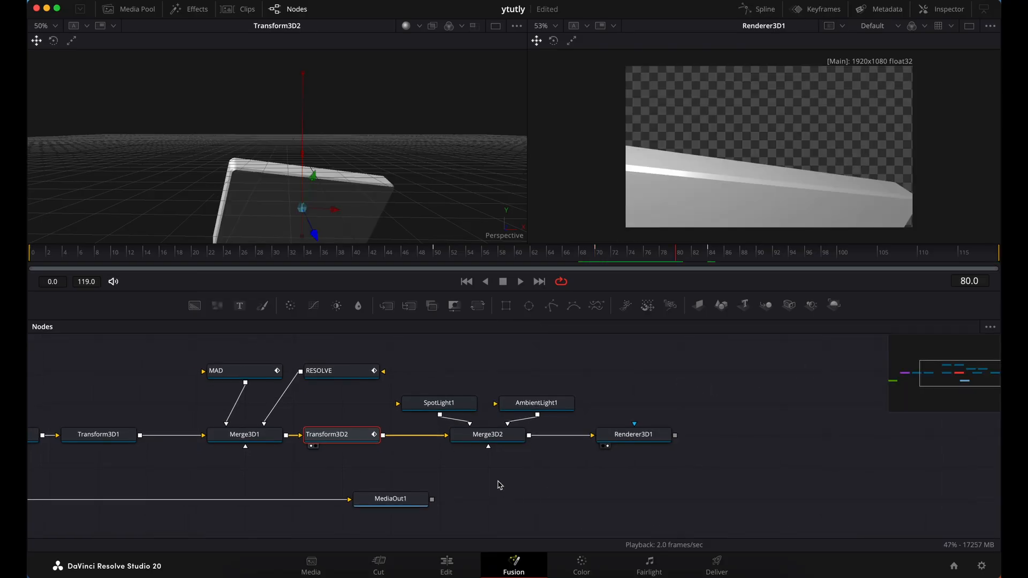
left_click_drag(441, 383, 645, 438)
left_click_drag(488, 434, 585, 434)
left_click_drag(369, 440, 477, 442)
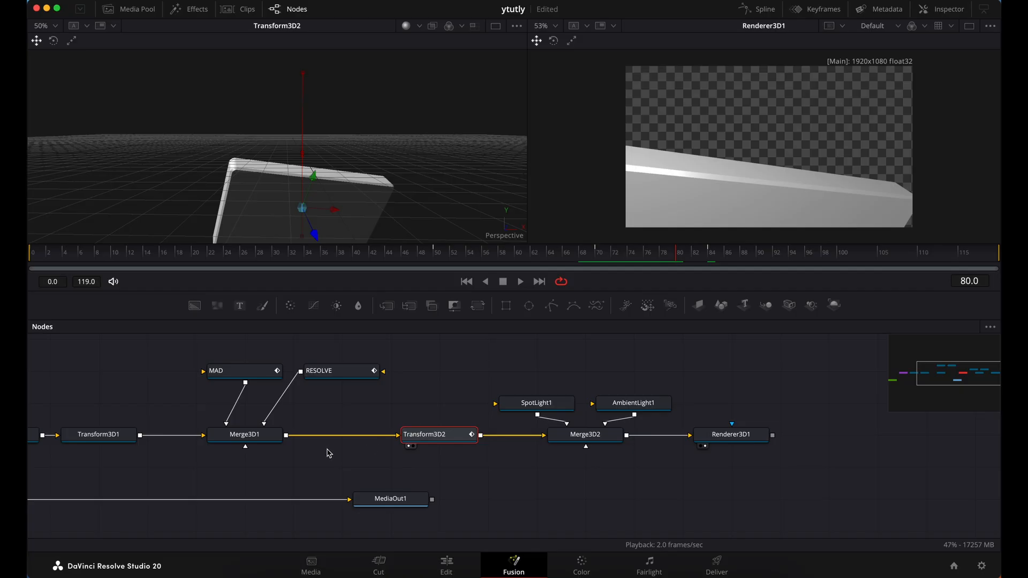
left_click_drag(438, 442, 487, 442)
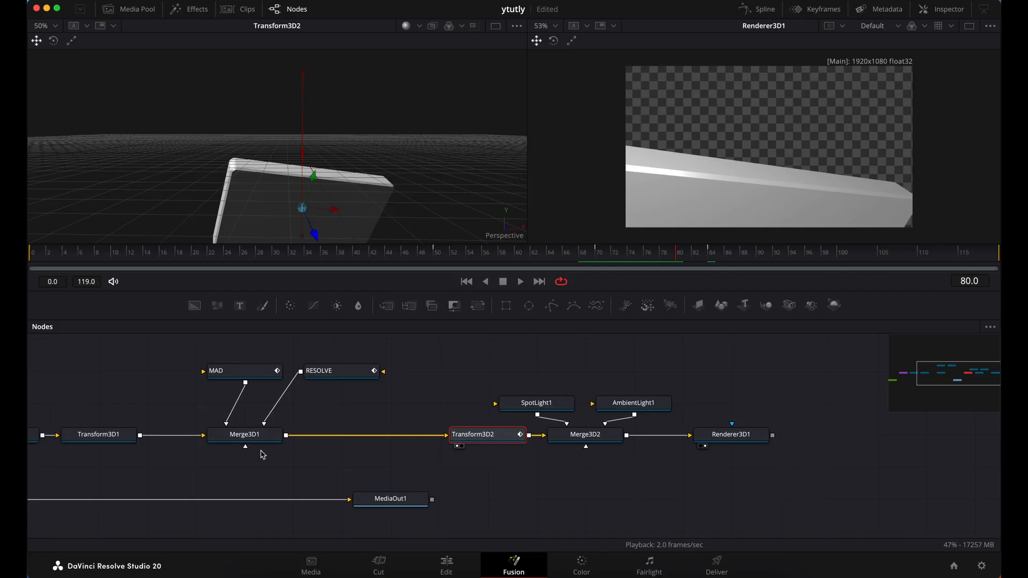
Add a Replace Material 3D node between Merge3D1 and Transform3D2
left_click(266, 442)
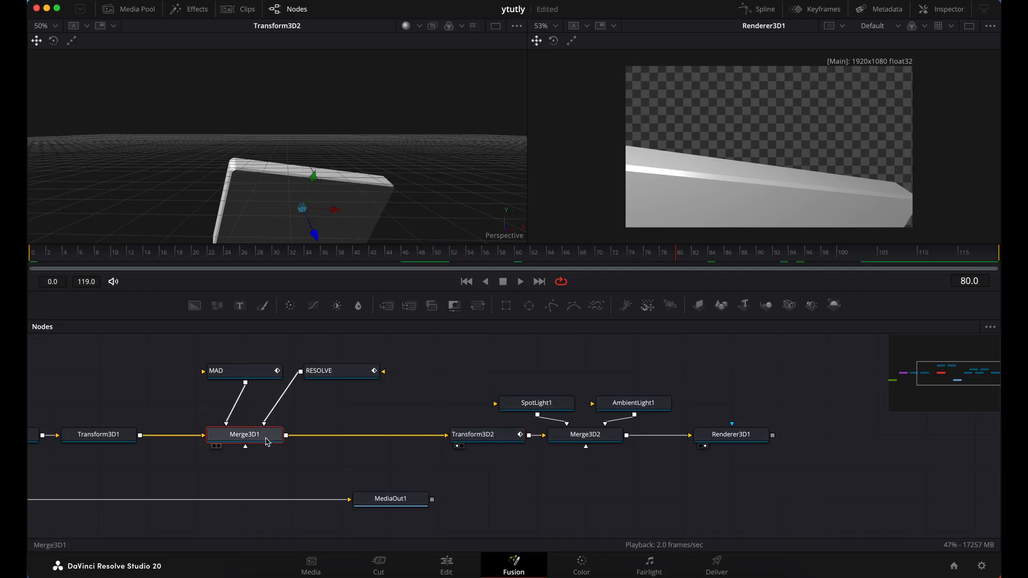
key("shift+space")
type("REPLACE")
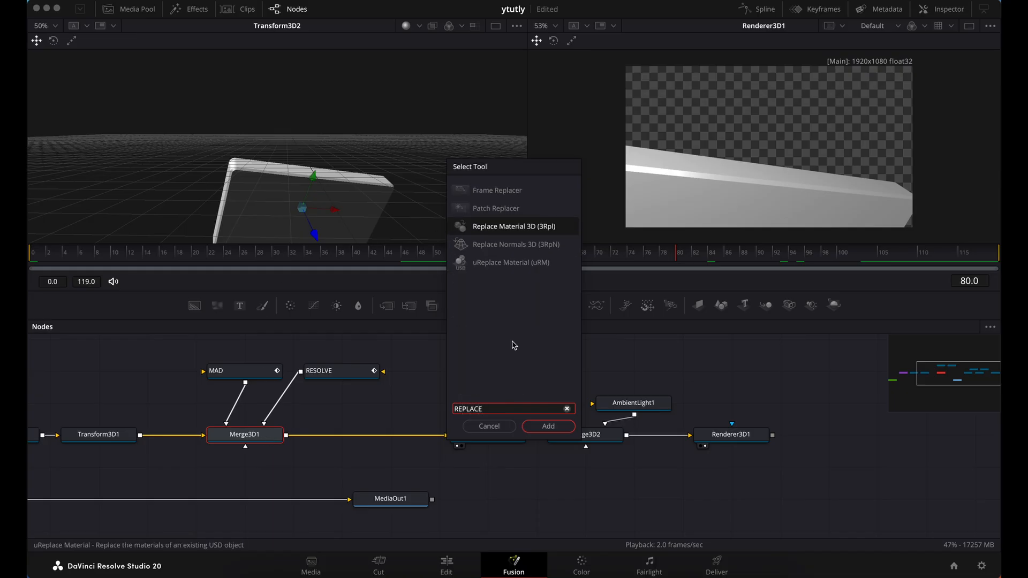
left_click(548, 426)
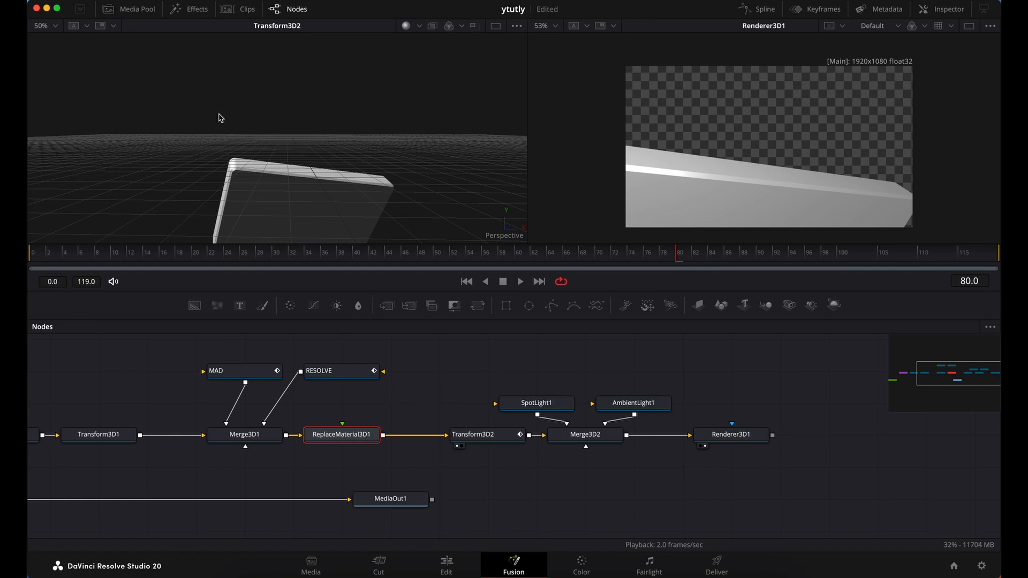
Add the Brushed Metal shader from the Fusion templates and connect it to ReplaceMaterial3D1's material input
left_click(197, 11)
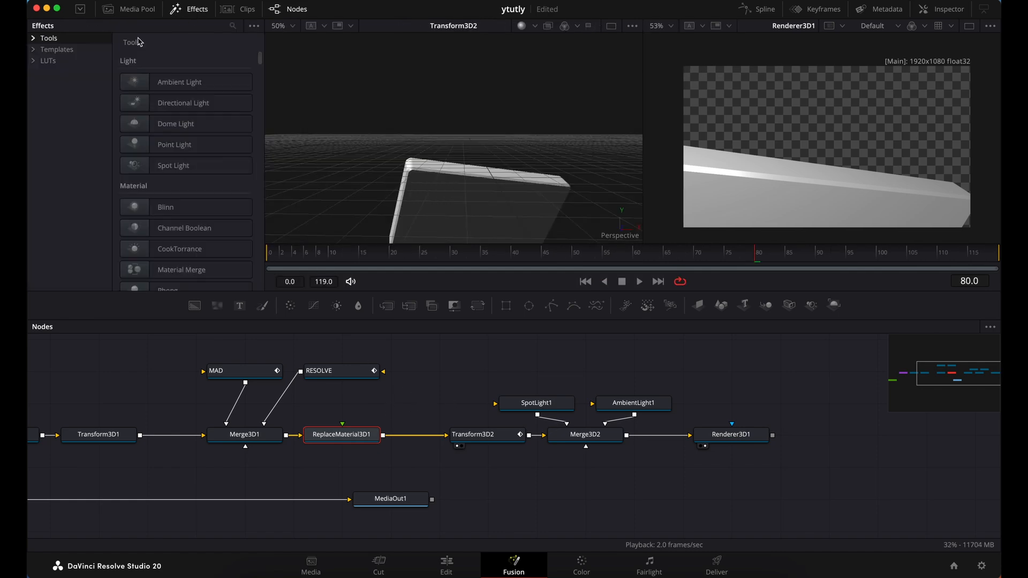
left_click(36, 51)
left_click(45, 73)
left_click(75, 151)
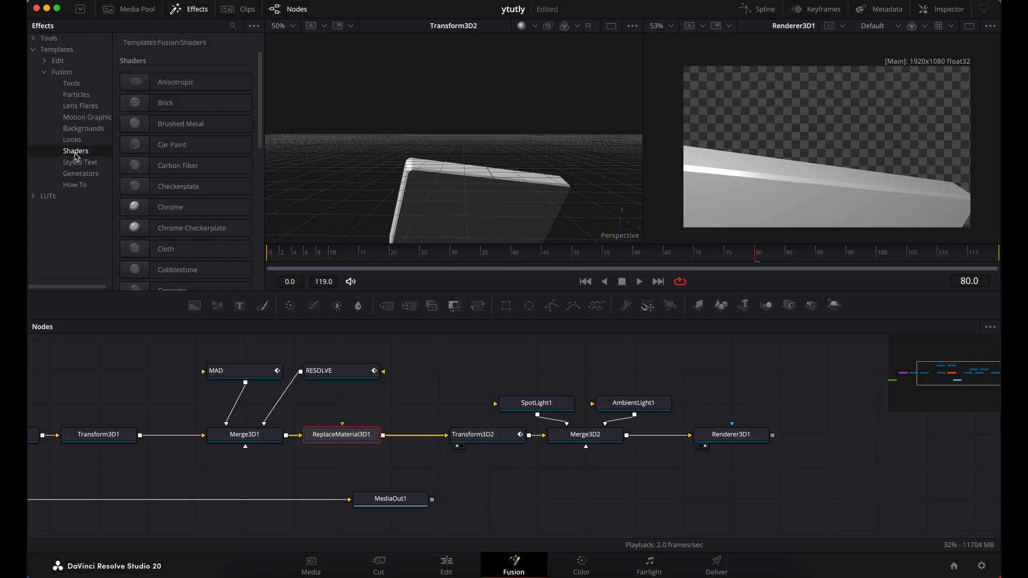
mouse_move(177, 128)
left_mouse_down()
mouse_move(332, 417)
mouse_move(355, 410)
mouse_move(362, 431)
mouse_move(342, 424)
left_mouse_up()
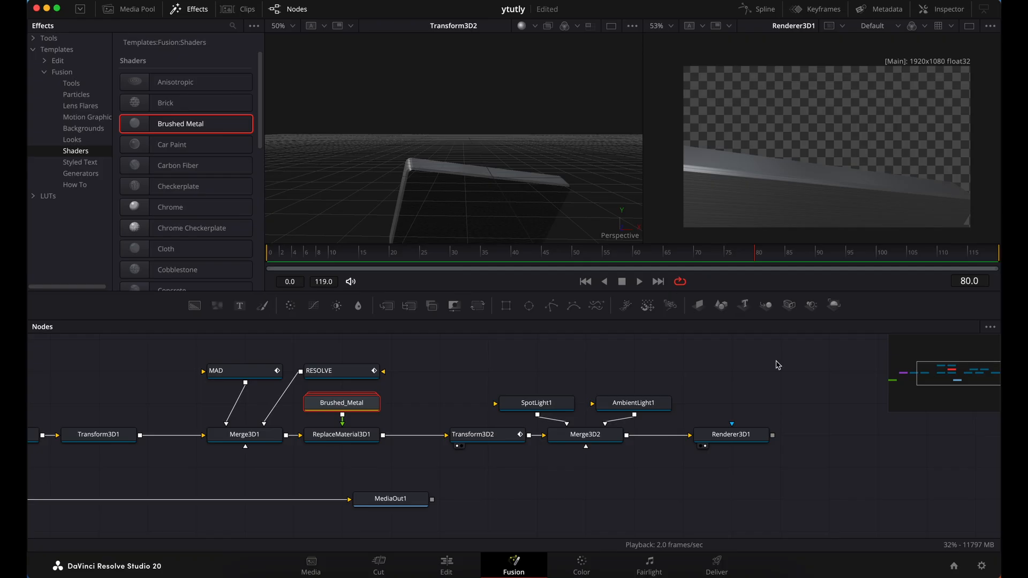
Move MediaOut1 to the right beyond Renderer3D1 and insert a Merge node into the connection before it
scroll(787, 409, "left", 5)
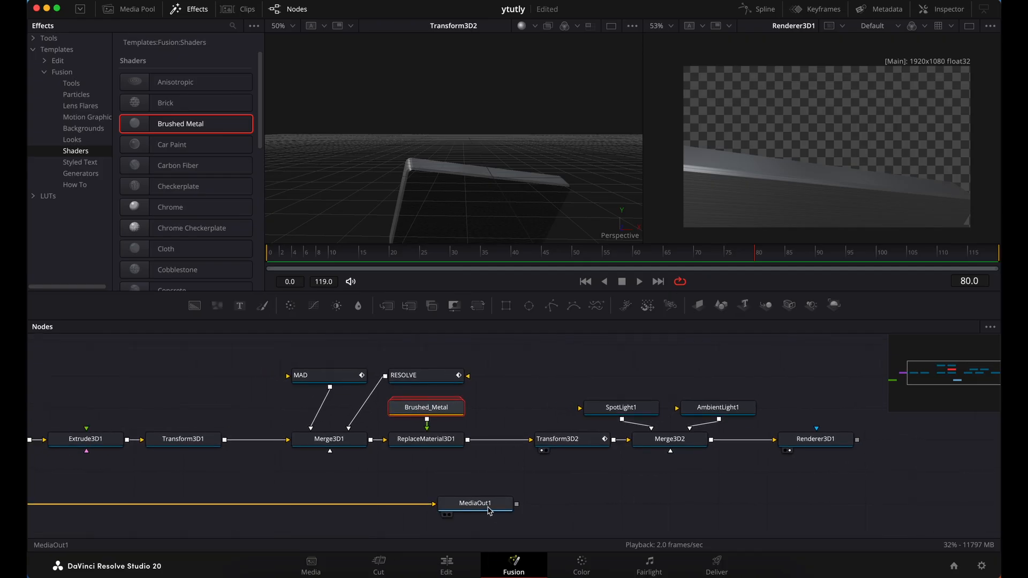
mouse_move(488, 511)
left_mouse_down()
mouse_move(731, 477)
mouse_move(926, 510)
left_mouse_up()
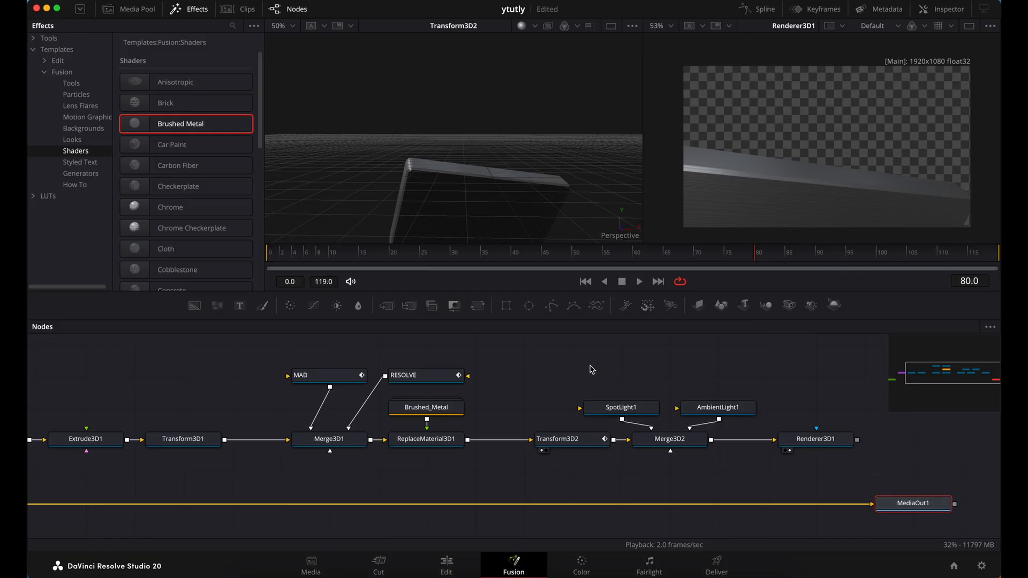
left_click_drag(387, 312, 774, 509)
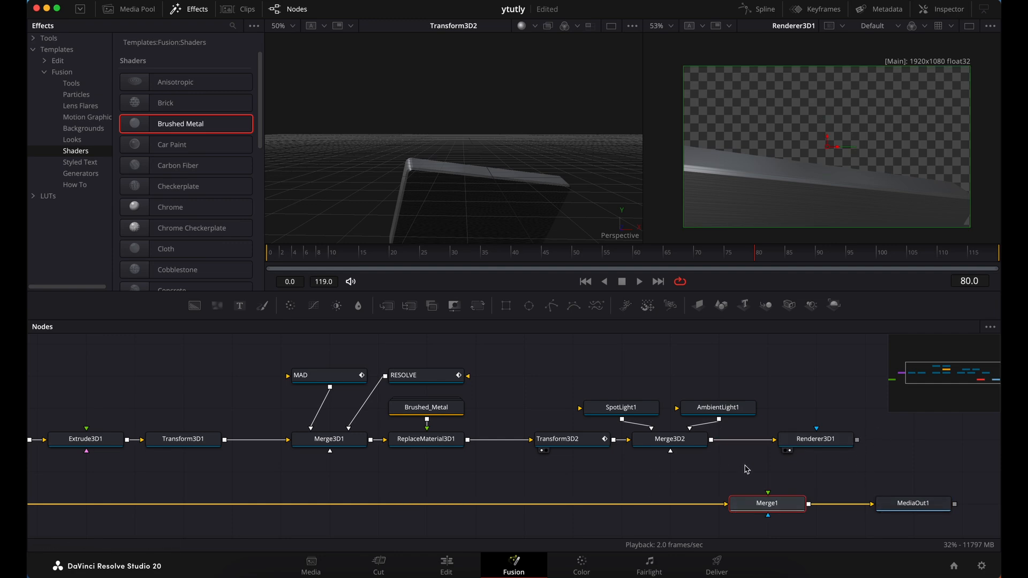
Move Renderer3D1 directly above Merge1 and connect its output to Merge1's foreground input
left_click_drag(852, 443, 767, 498)
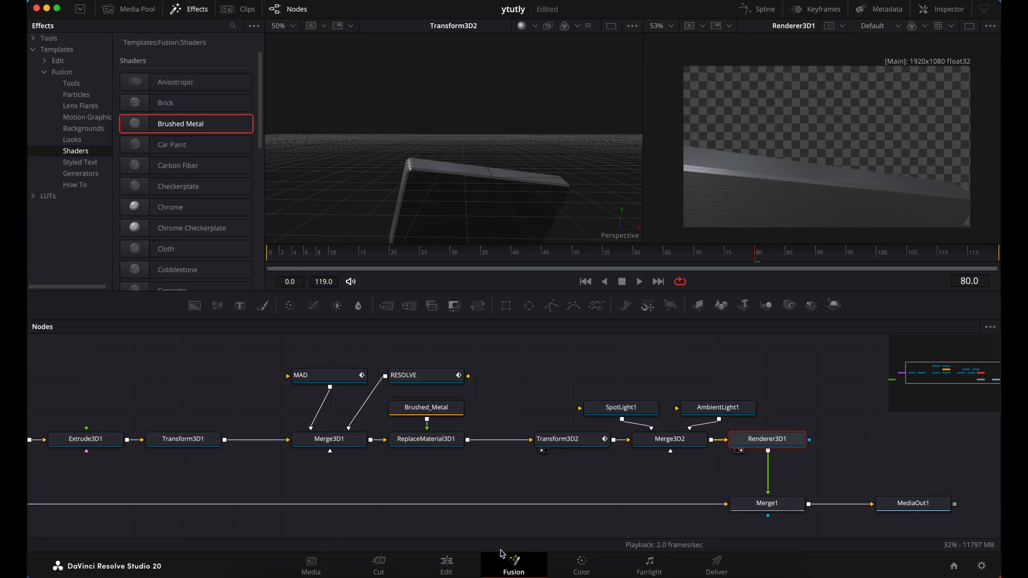
On the Edit page, place a copy of the Fusion Composition clip on Video 2 over the cut between the sunset and grass clips
left_click(452, 570)
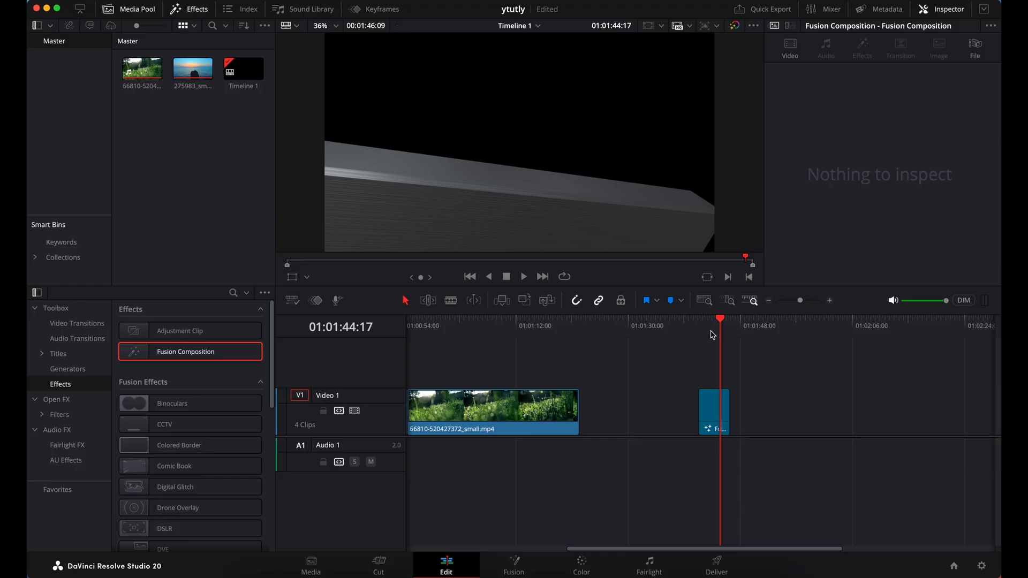
scroll(664, 384, "left", 5)
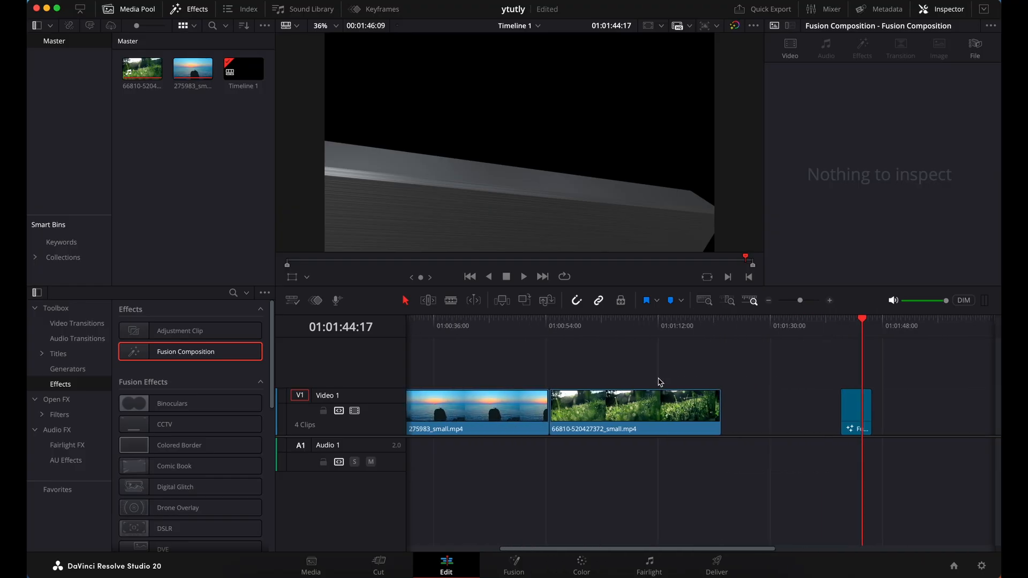
left_click(855, 417)
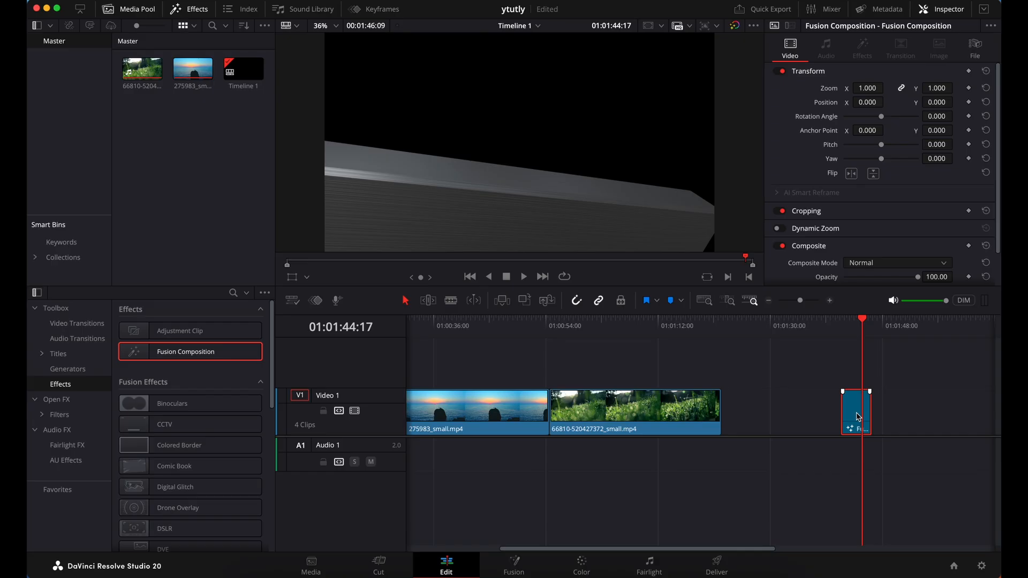
left_click_drag(856, 414, 554, 363)
left_click(554, 326)
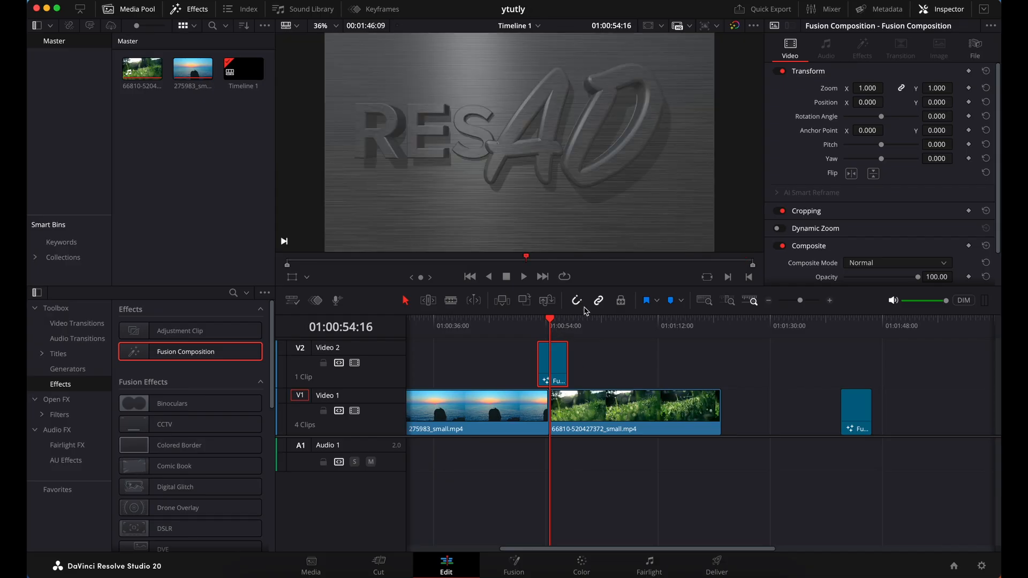
left_click(525, 332)
Render the Video 2 Fusion Composition in place as QuickTime Apple ProRes 4444 XQ into the Renders folder
right_click(562, 364)
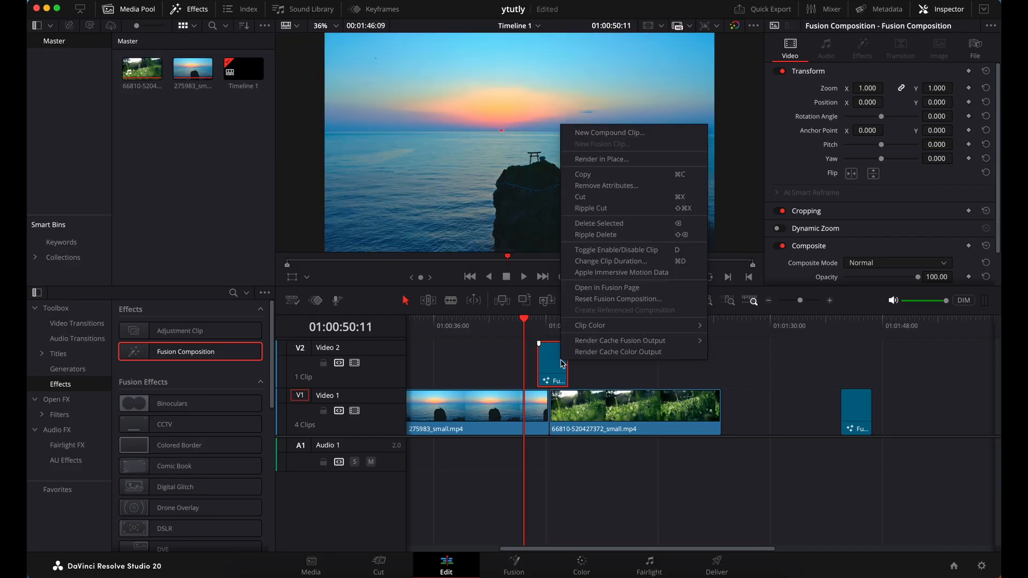
left_click(633, 160)
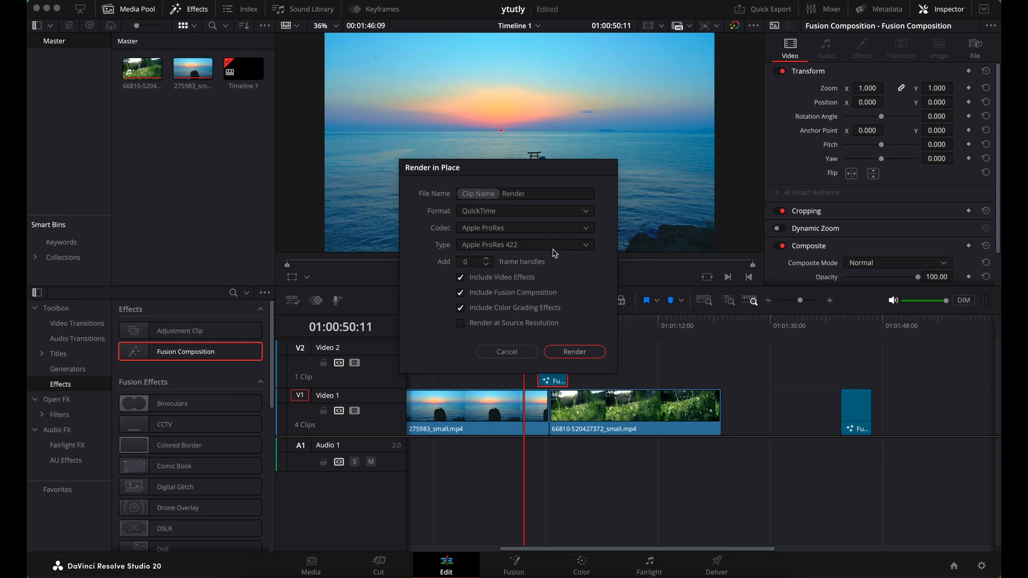
left_click(587, 248)
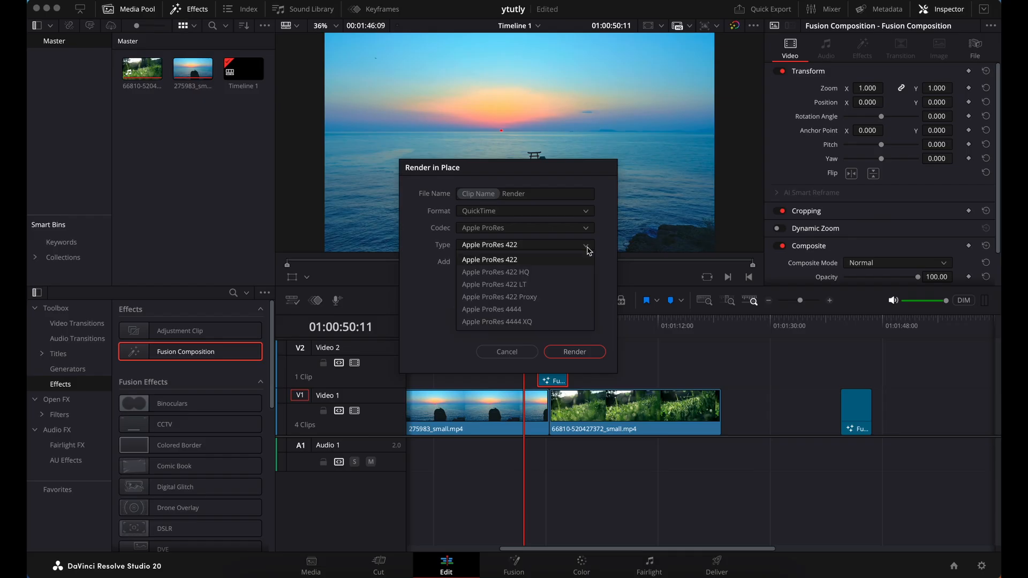
left_click(527, 323)
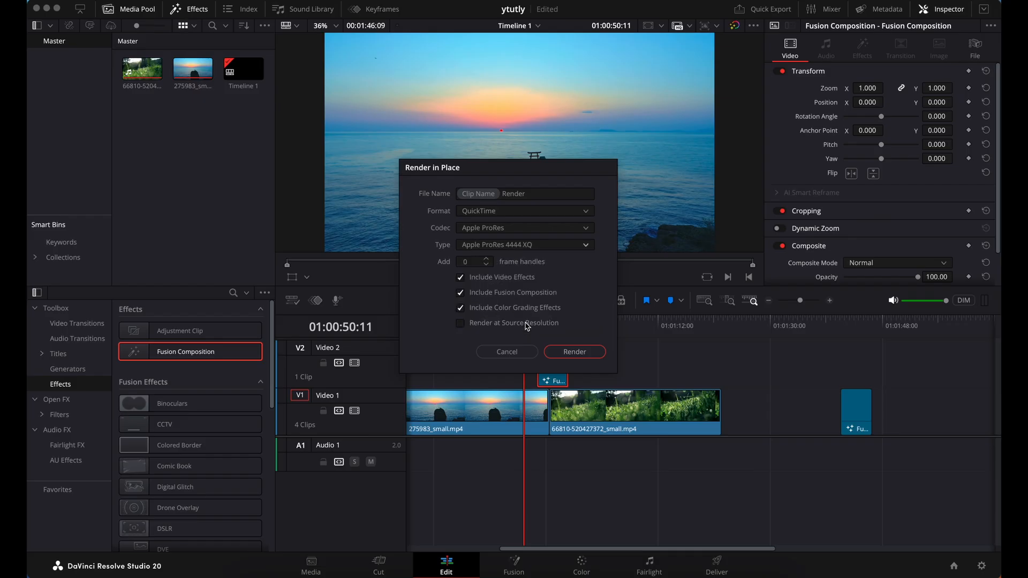
left_click(575, 352)
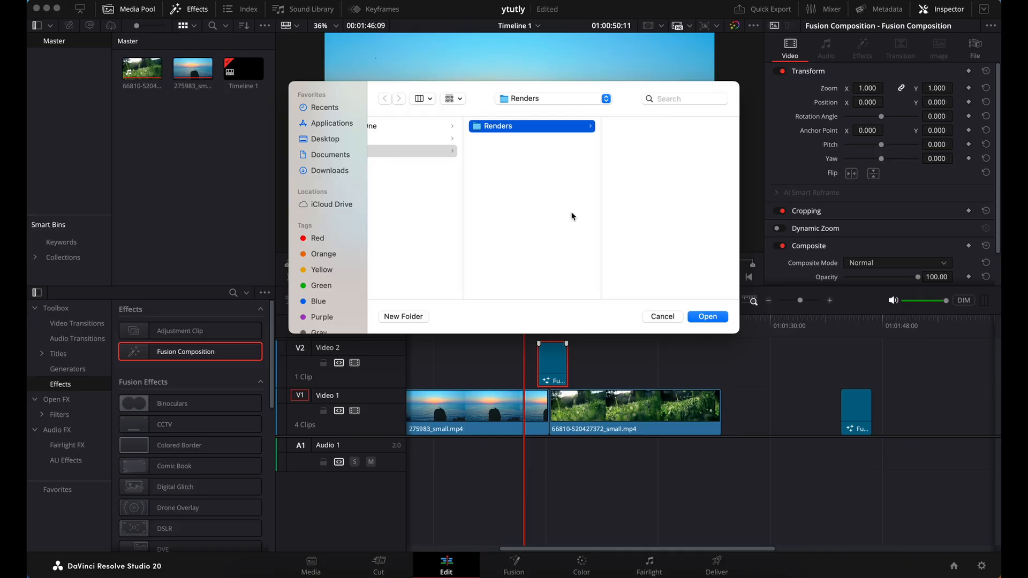
key("Return")
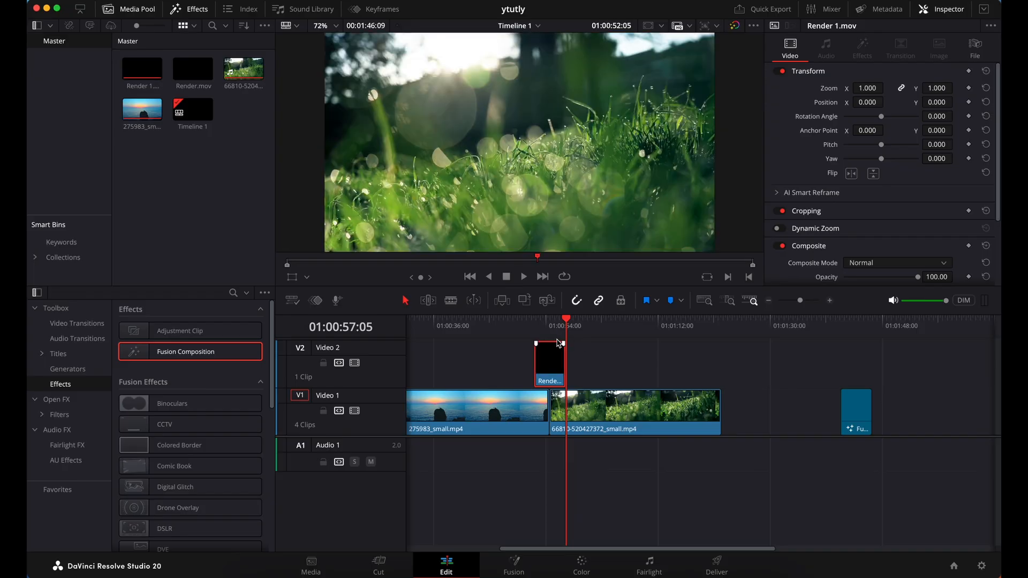
Play the rendered transition full screen, starting shortly before the cut between the sunset and grass clips
left_click(524, 328)
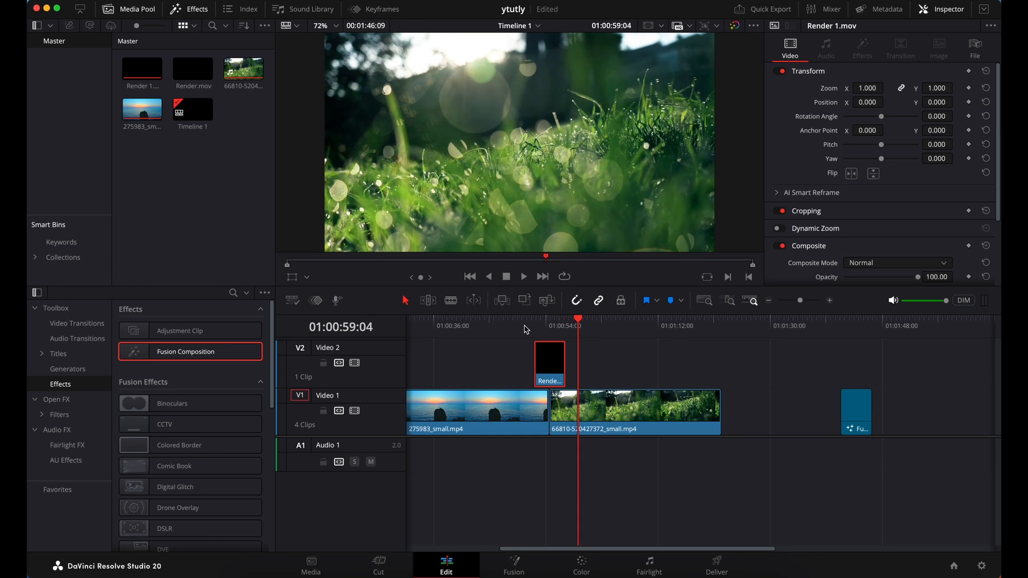
left_click(527, 329)
key("super+f")
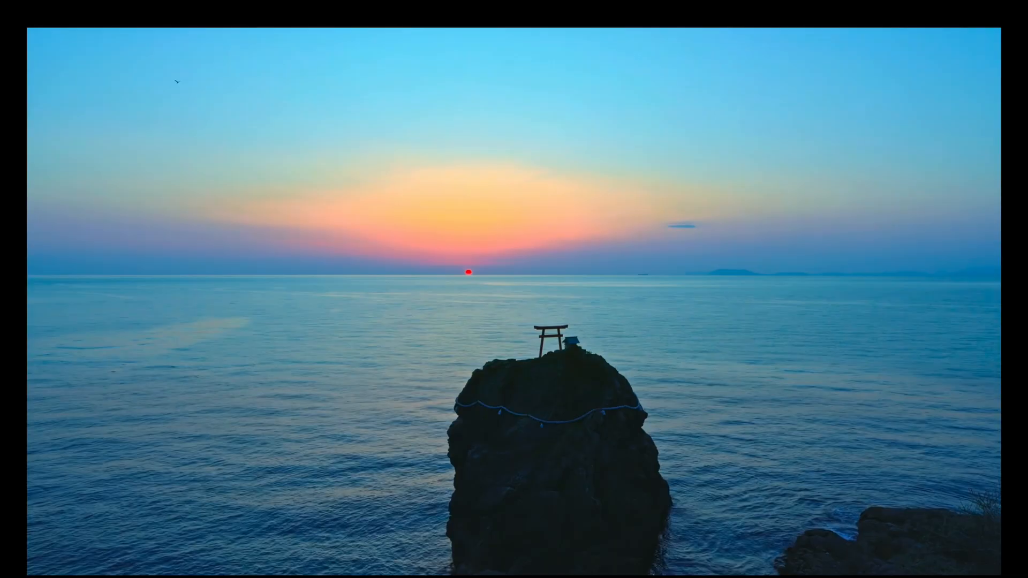
key("space")
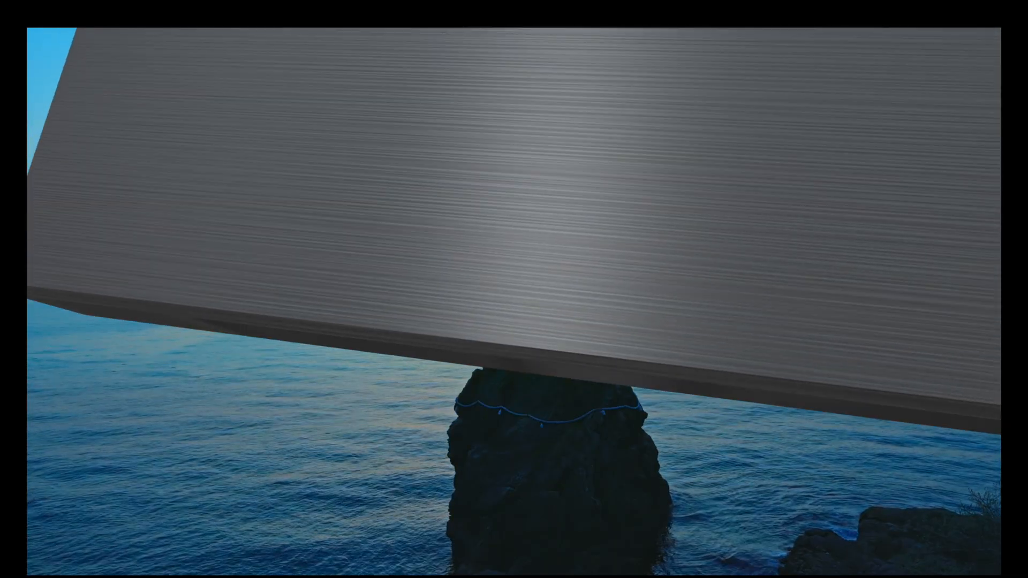